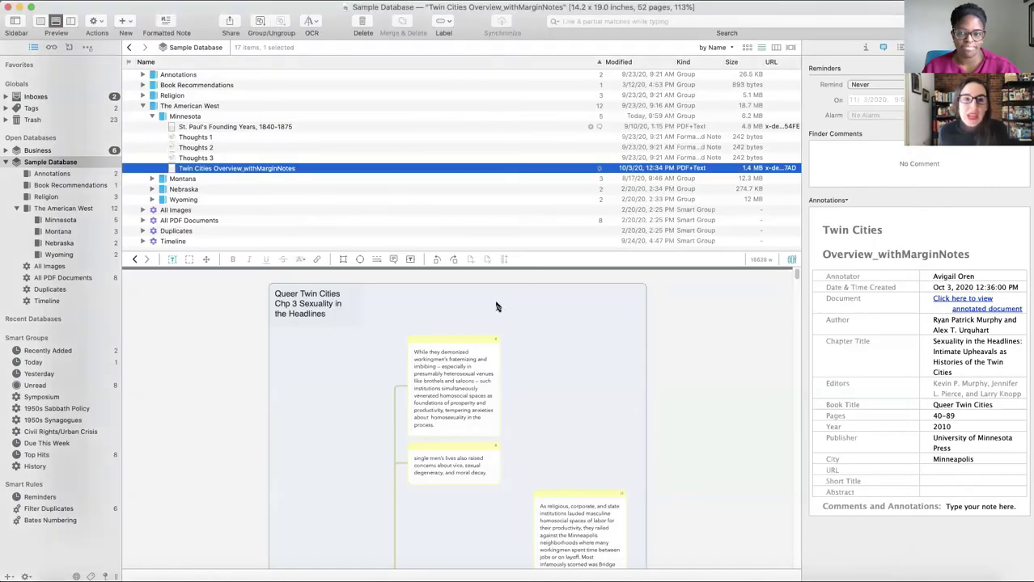
Close the Business database from the sidebar, leaving Sample Database as the only open database
{"action": "left_click", "coordinate": [916, 194]}
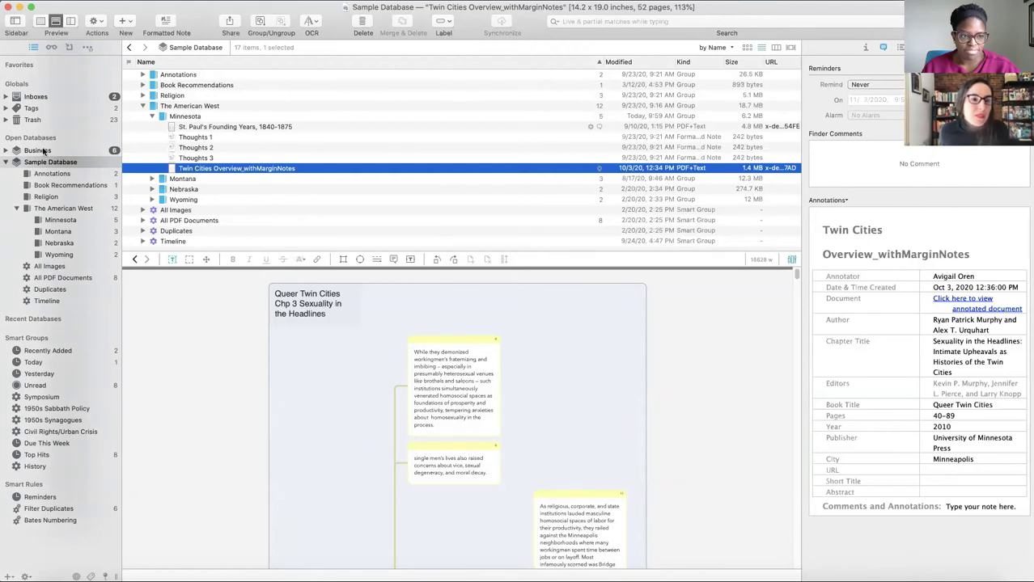
{"action": "left_click", "coordinate": [97, 22]}
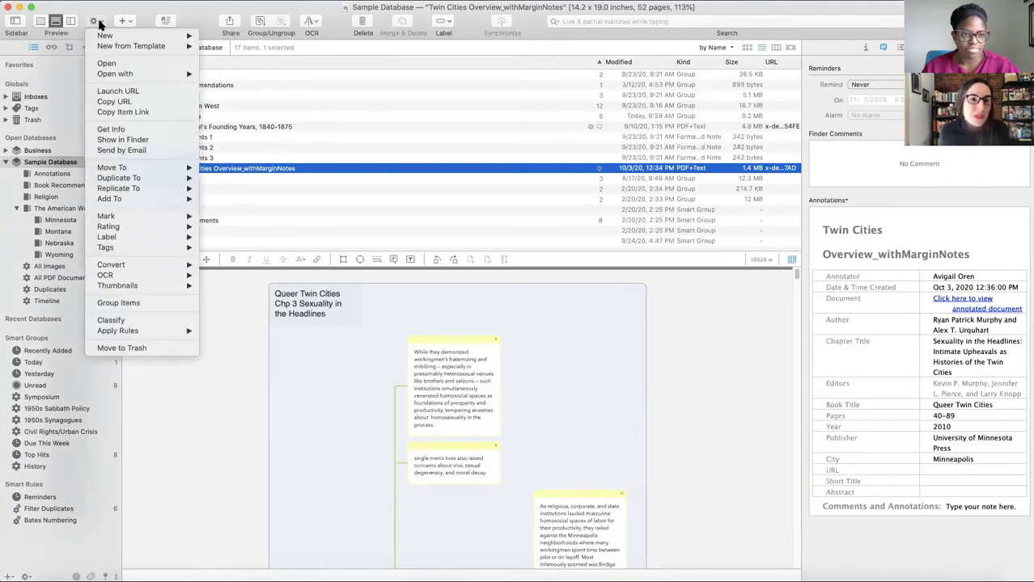
{"action": "mouse_move", "coordinate": [104, 46]}
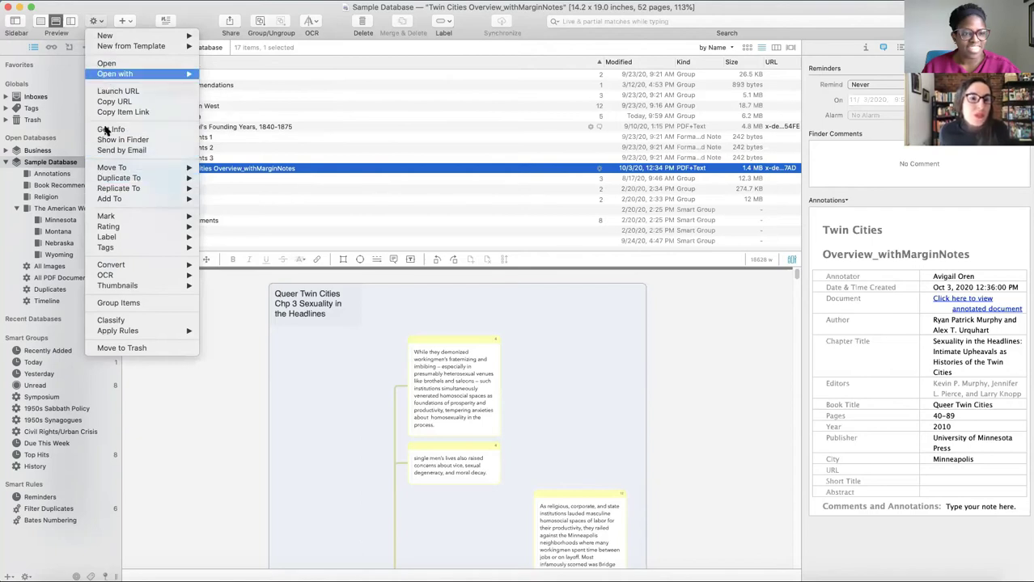
{"action": "mouse_move", "coordinate": [103, 216]}
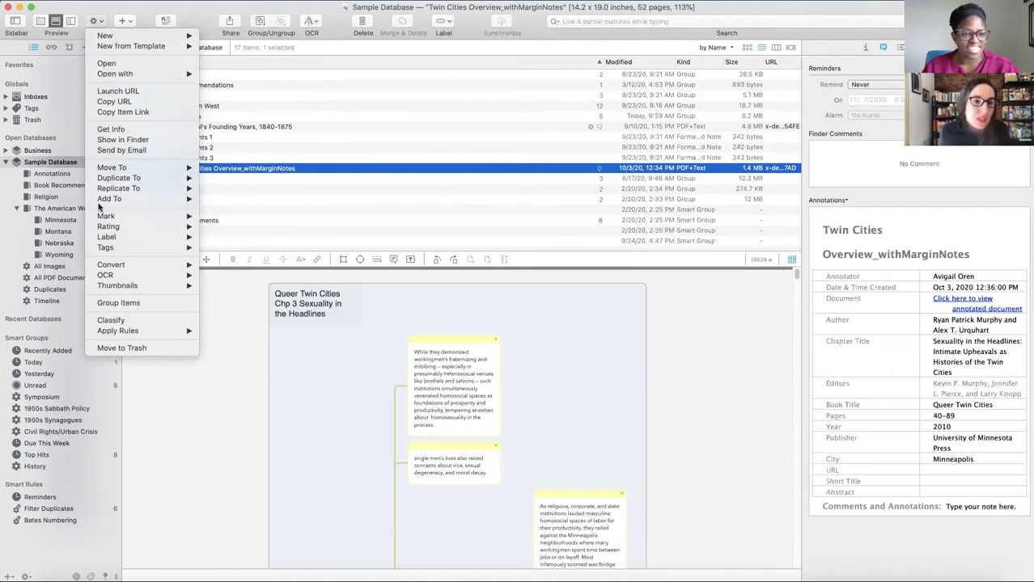
{"action": "left_click", "coordinate": [34, 7]}
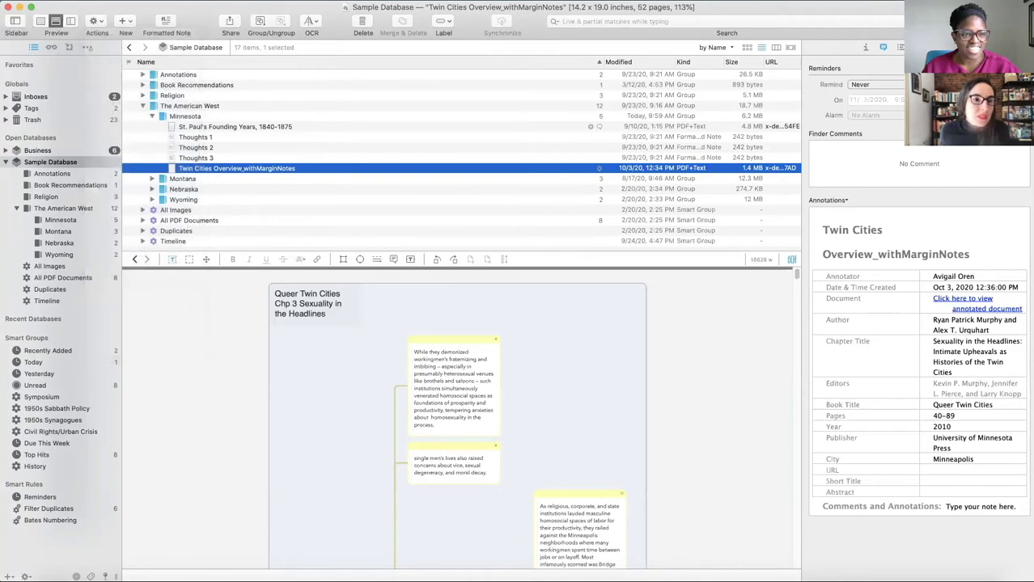
{"action": "right_click", "coordinate": [39, 152]}
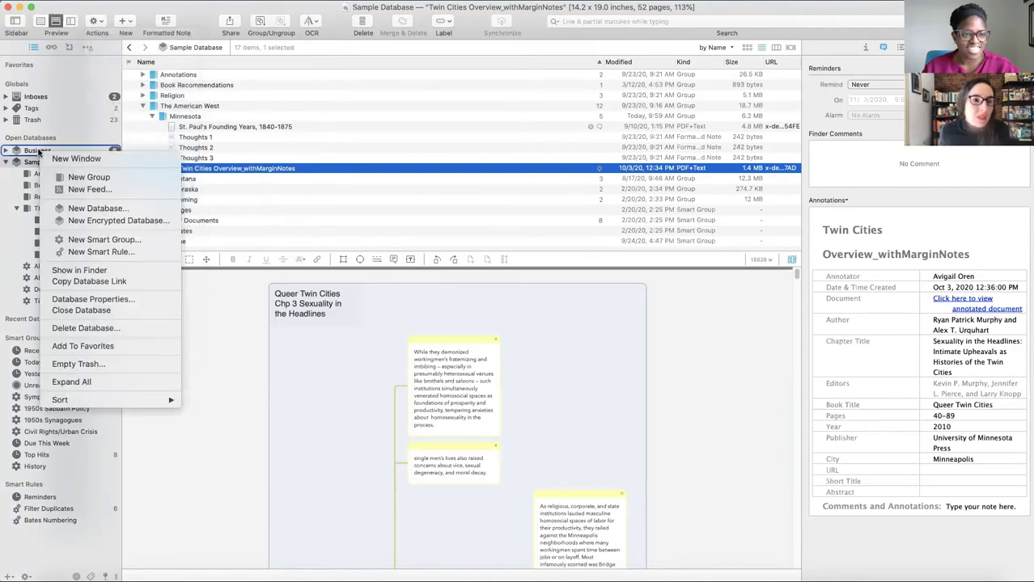
{"action": "left_click", "coordinate": [81, 311]}
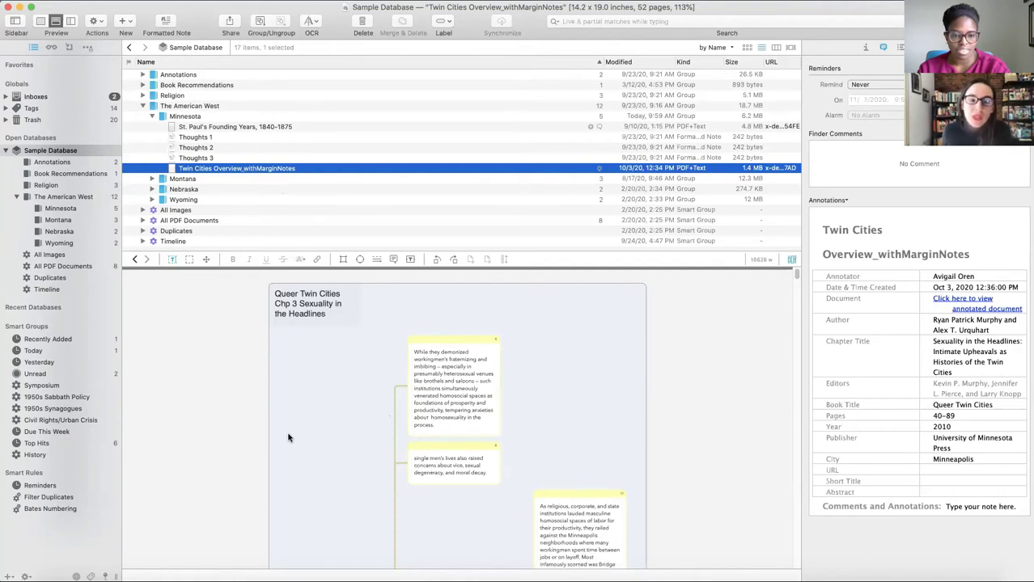
Scroll the Twin Cities Overview_withMarginNotes preview past the mind map and outline to chapter 3's first page
{"action": "scroll", "coordinate": [287, 439], "scroll_direction": "down", "scroll_amount": 1}
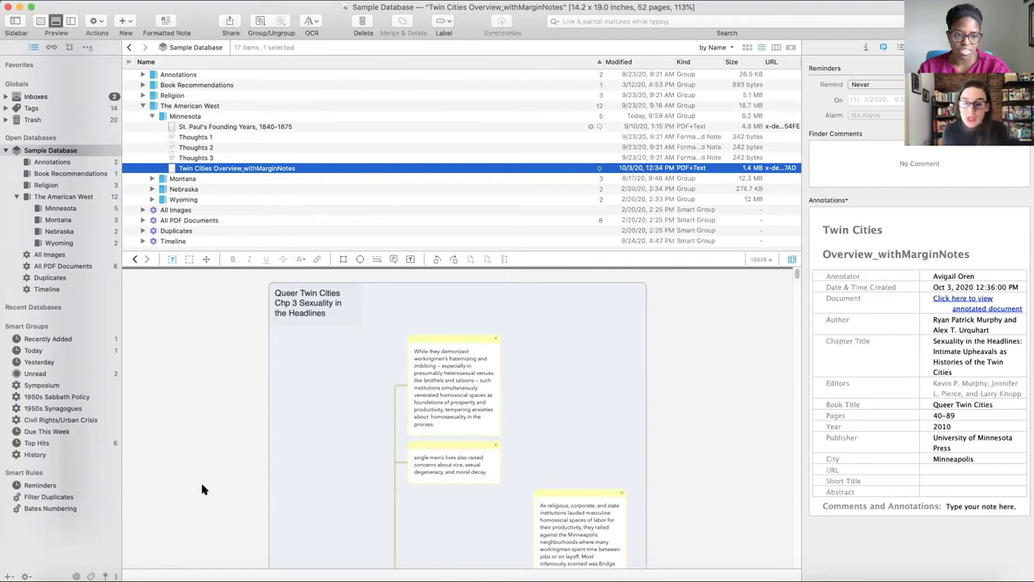
{"action": "scroll", "coordinate": [198, 490], "scroll_direction": "down", "scroll_amount": 2}
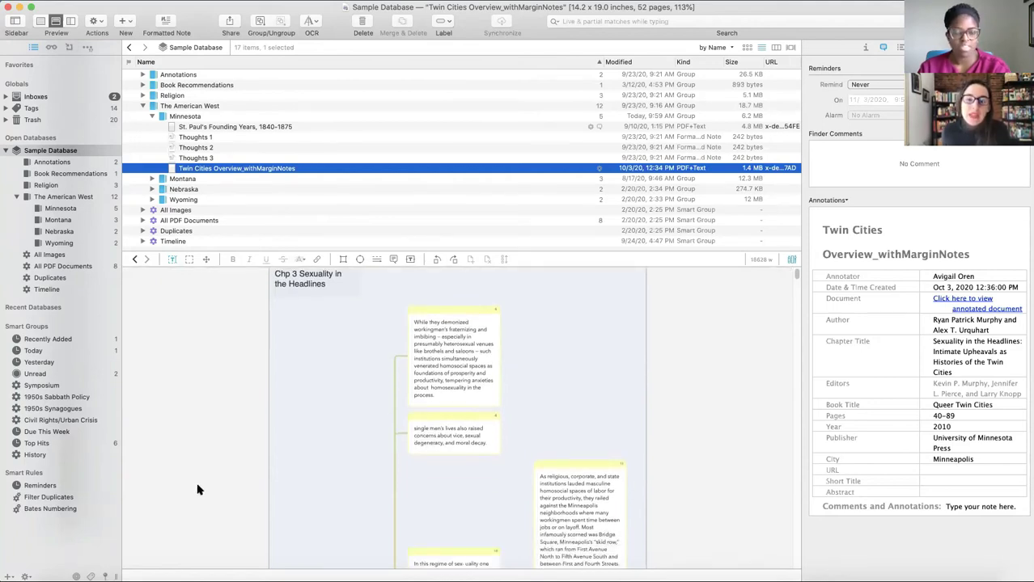
{"action": "scroll", "coordinate": [198, 490], "scroll_direction": "down", "scroll_amount": 2}
{"action": "scroll", "coordinate": [197, 484], "scroll_direction": "down", "scroll_amount": 10}
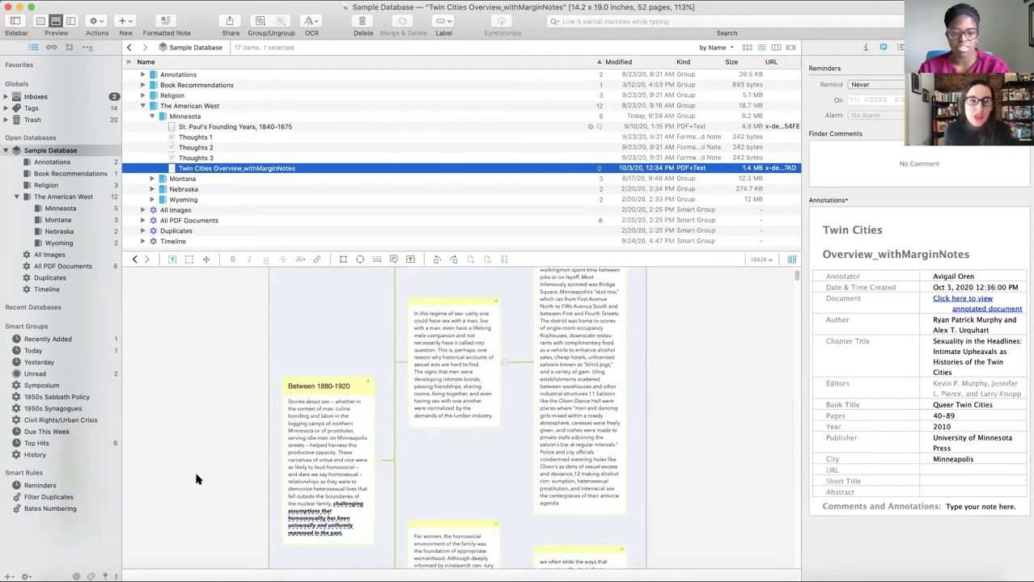
{"action": "scroll", "coordinate": [197, 480], "scroll_direction": "down", "scroll_amount": 15}
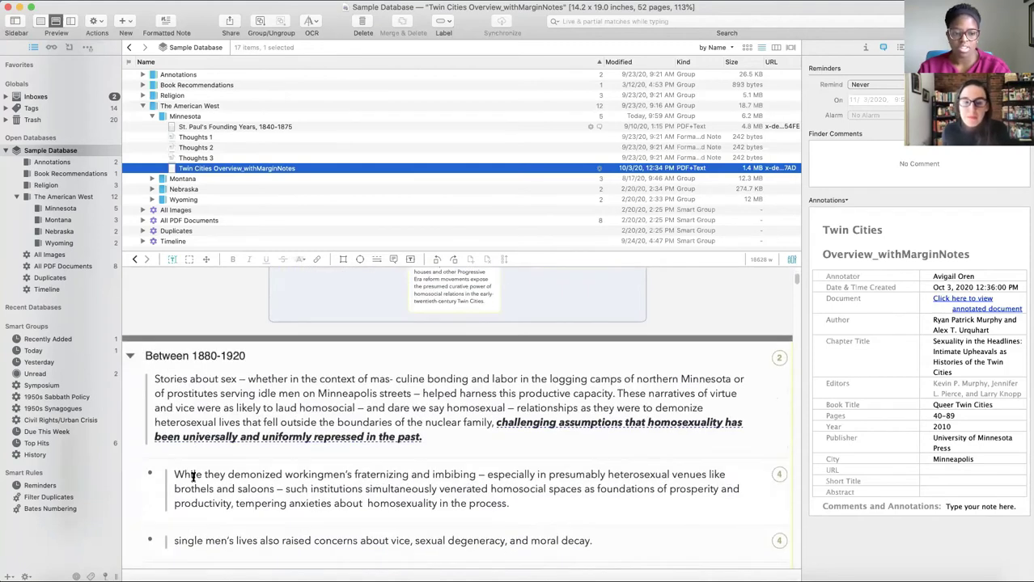
{"action": "scroll", "coordinate": [193, 477], "scroll_direction": "down", "scroll_amount": 20}
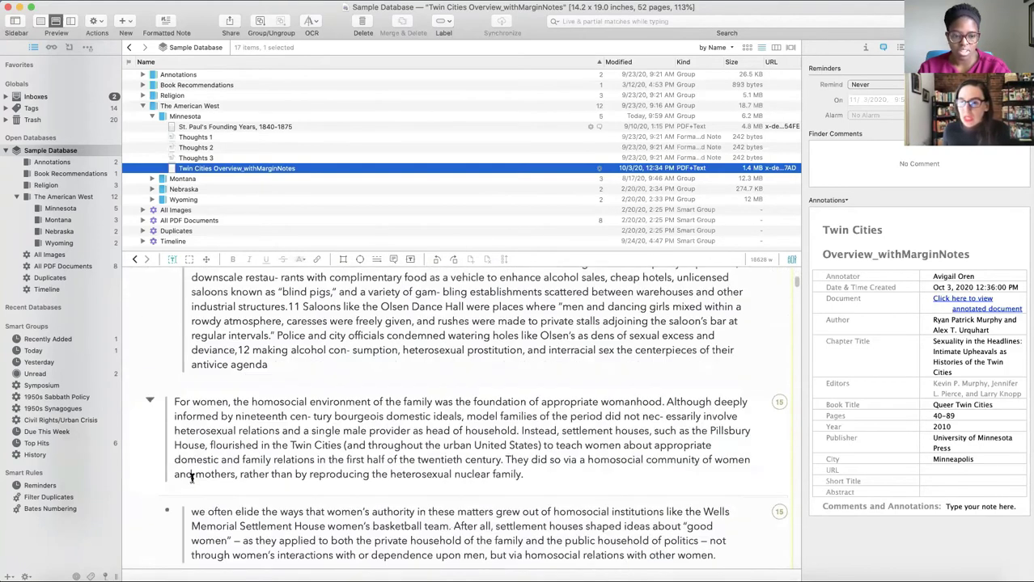
{"action": "scroll", "coordinate": [191, 478], "scroll_direction": "down", "scroll_amount": 5}
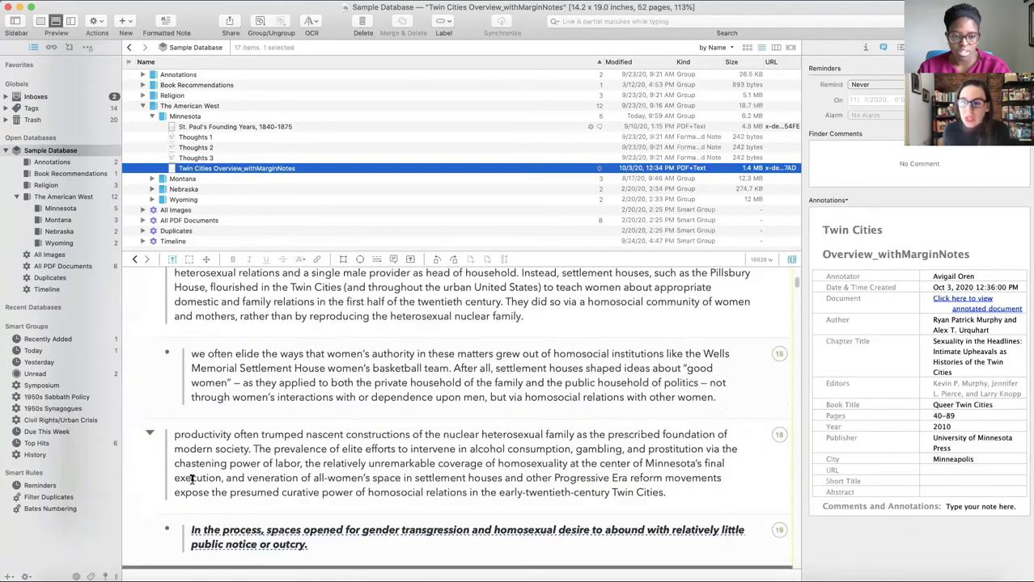
{"action": "scroll", "coordinate": [192, 478], "scroll_direction": "down", "scroll_amount": 15}
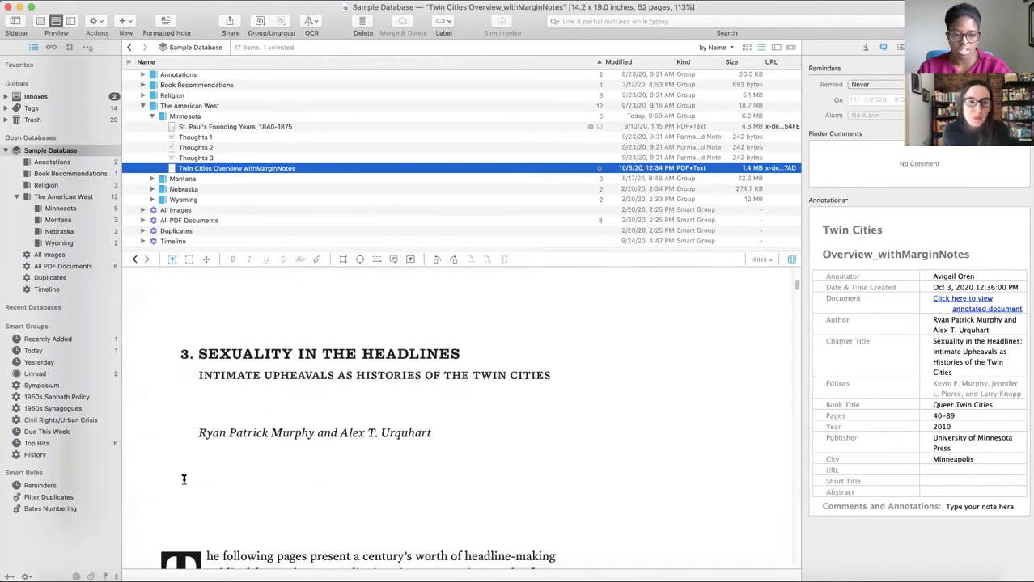
Scroll through the highlighted passages on pages 40–44, then drag back up to the excerpt outline
{"action": "scroll", "coordinate": [183, 478], "scroll_direction": "down", "scroll_amount": 3}
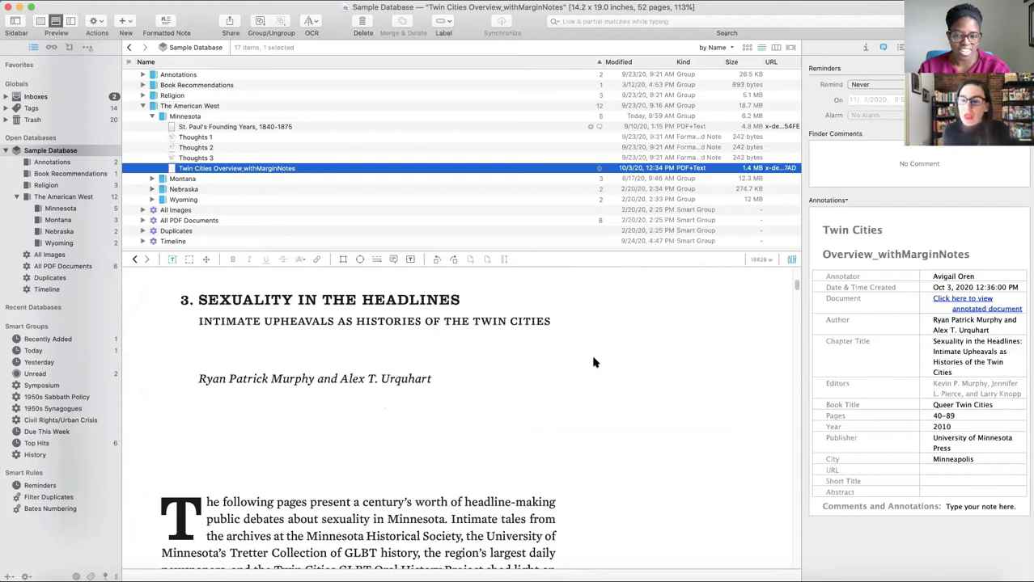
{"action": "scroll", "coordinate": [396, 381], "scroll_direction": "down", "scroll_amount": 10}
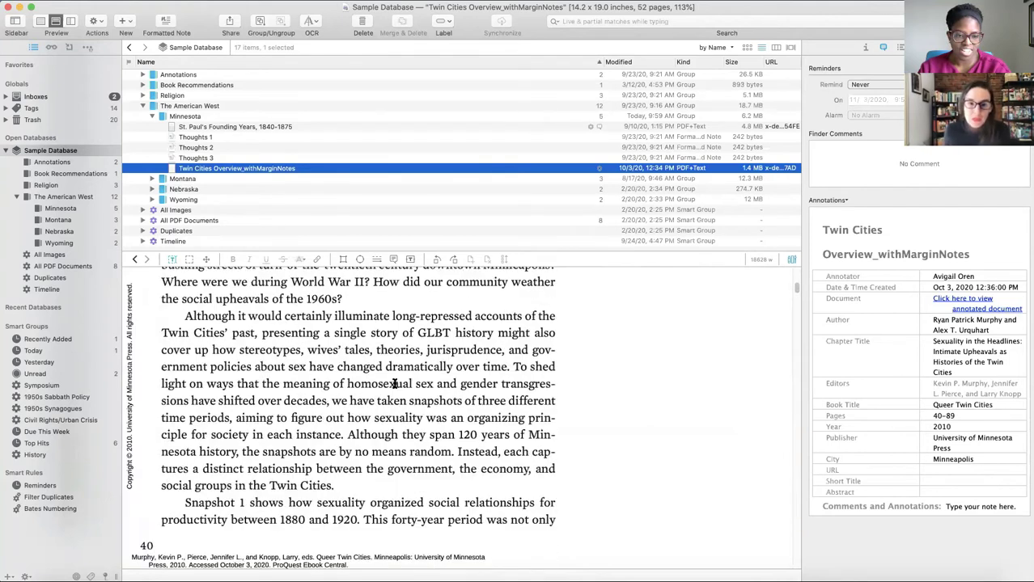
{"action": "scroll", "coordinate": [395, 383], "scroll_direction": "down", "scroll_amount": 15}
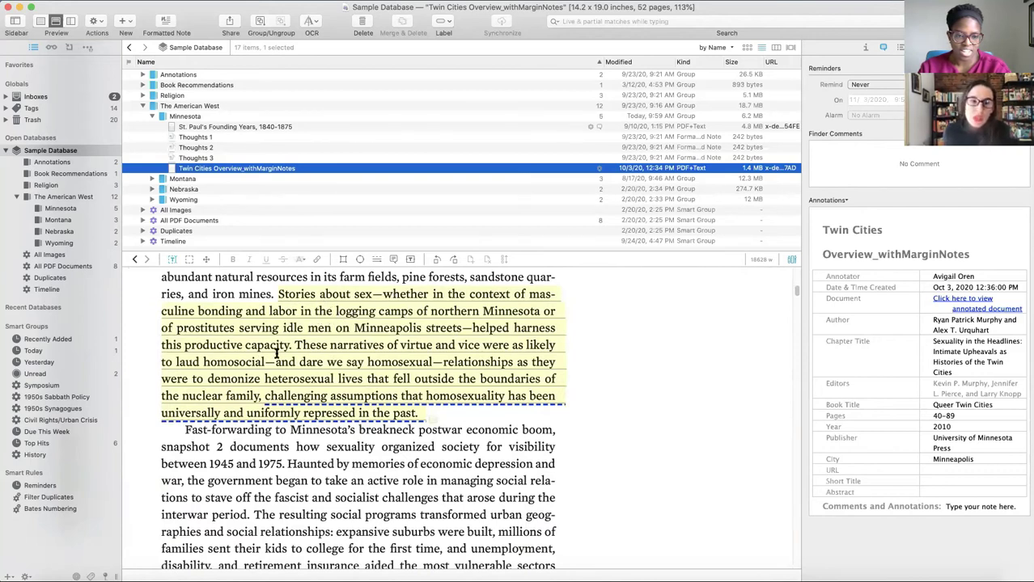
{"action": "scroll", "coordinate": [396, 450], "scroll_direction": "down", "scroll_amount": 5}
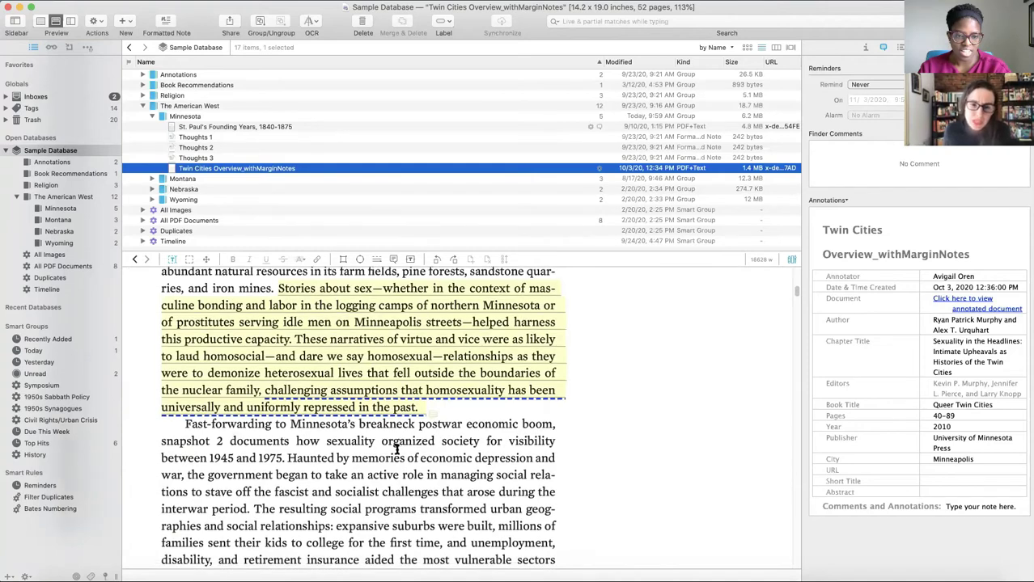
{"action": "scroll", "coordinate": [396, 450], "scroll_direction": "down", "scroll_amount": 10}
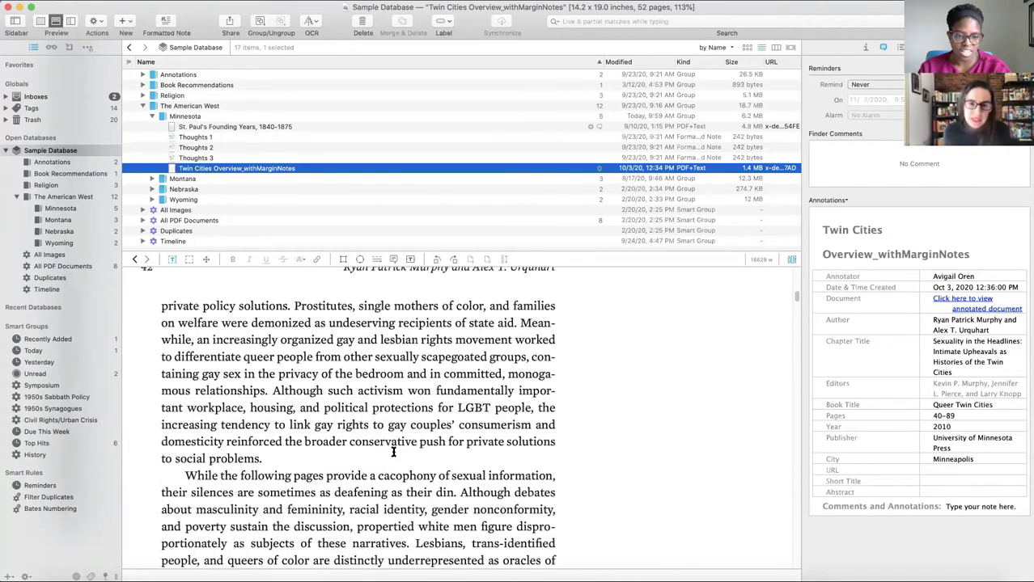
{"action": "scroll", "coordinate": [388, 447], "scroll_direction": "down", "scroll_amount": 10}
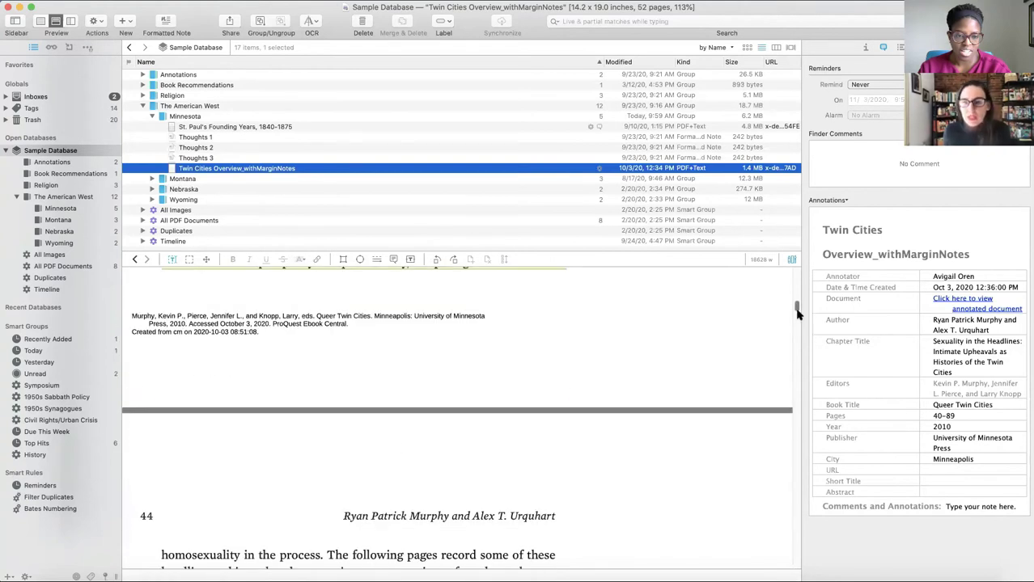
{"action": "left_click_drag", "start_coordinate": [796, 310], "coordinate": [796, 278]}
Open Twin Cities Overview_withMarginNotes in a separate window and scroll through its chapter 3 mind map
{"action": "scroll", "coordinate": [359, 447], "scroll_direction": "down", "scroll_amount": 5}
{"action": "scroll", "coordinate": [348, 478], "scroll_direction": "up", "scroll_amount": 5}
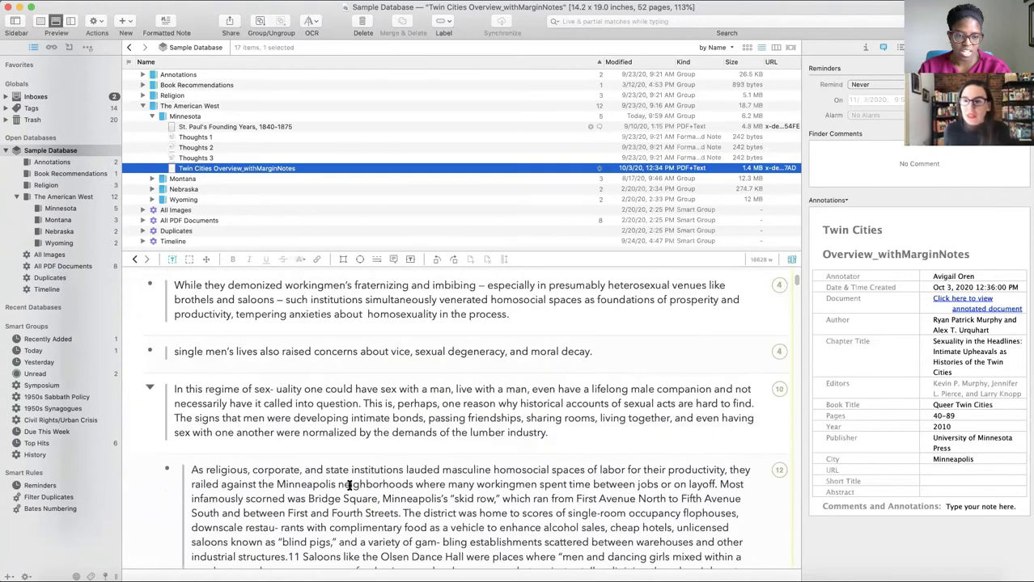
{"action": "scroll", "coordinate": [345, 483], "scroll_direction": "up", "scroll_amount": 10}
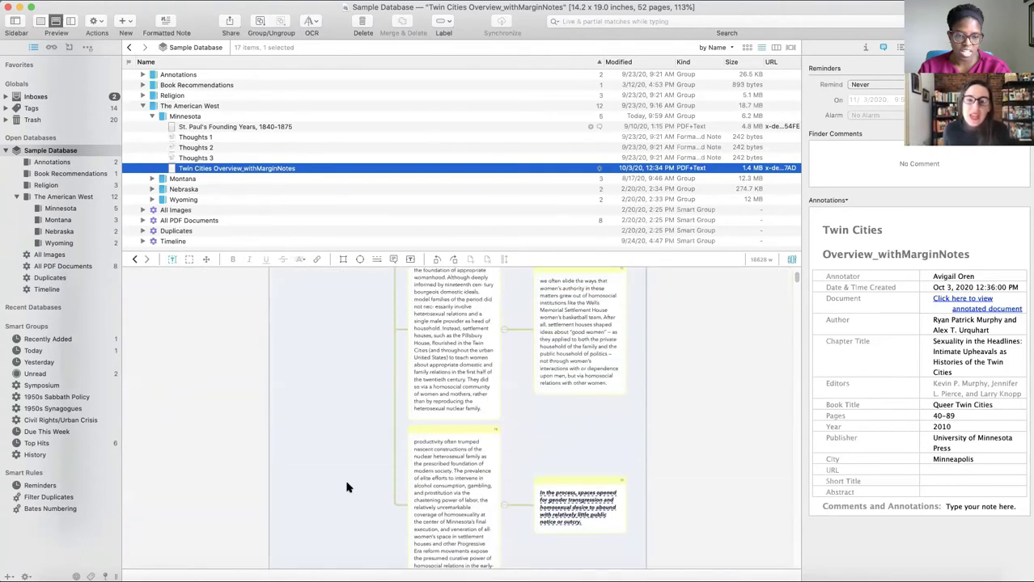
{"action": "scroll", "coordinate": [346, 487], "scroll_direction": "up", "scroll_amount": 15}
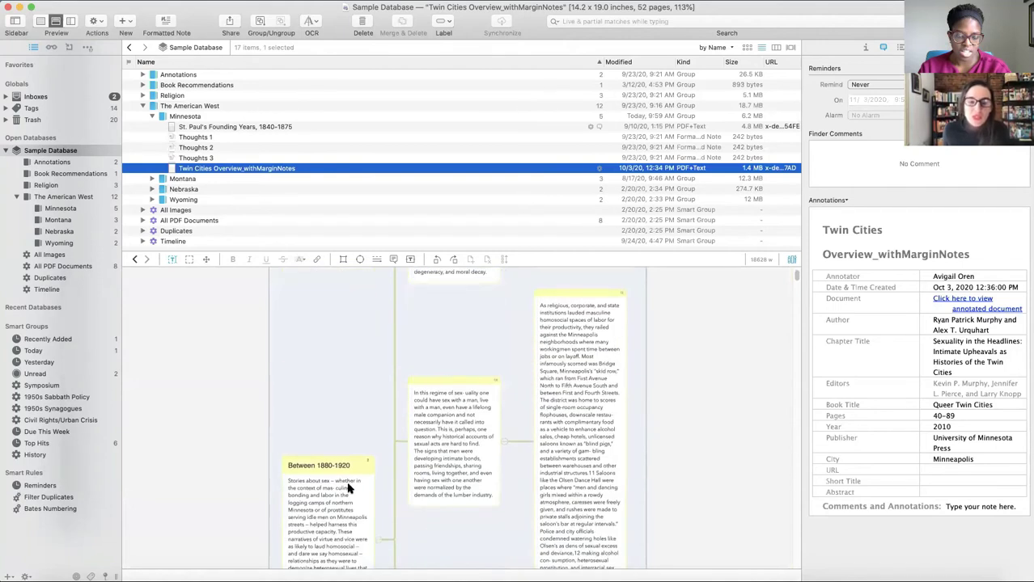
{"action": "scroll", "coordinate": [348, 485], "scroll_direction": "up", "scroll_amount": 3}
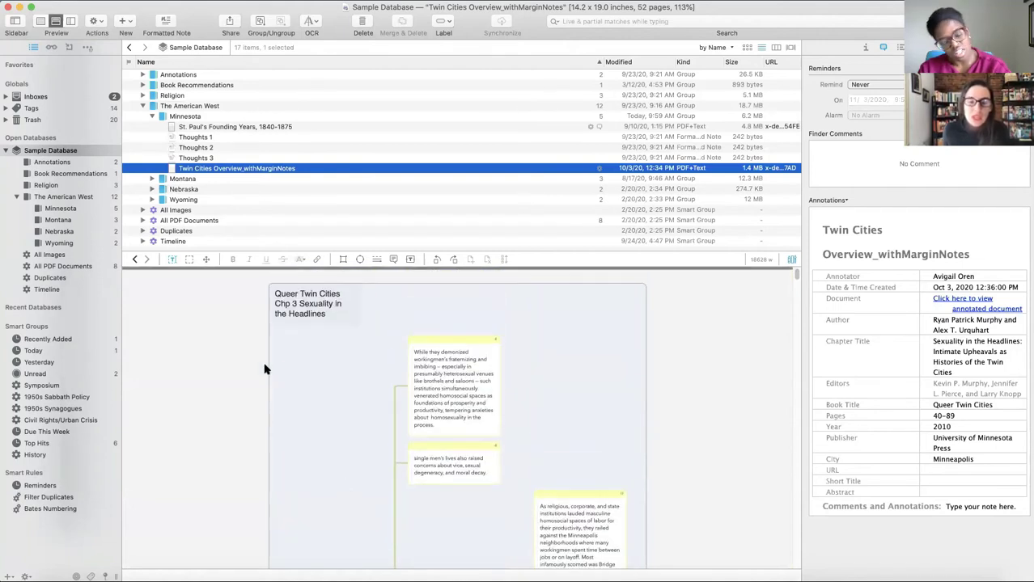
{"action": "double_click", "coordinate": [204, 169]}
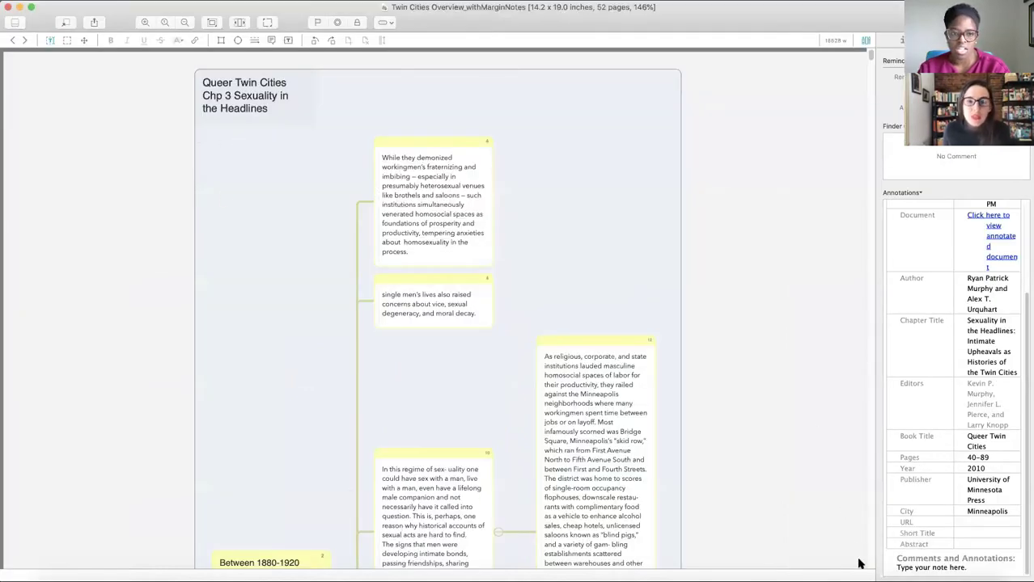
{"action": "scroll", "coordinate": [459, 448], "scroll_direction": "down", "scroll_amount": 4}
{"action": "scroll", "coordinate": [460, 447], "scroll_direction": "down", "scroll_amount": 10}
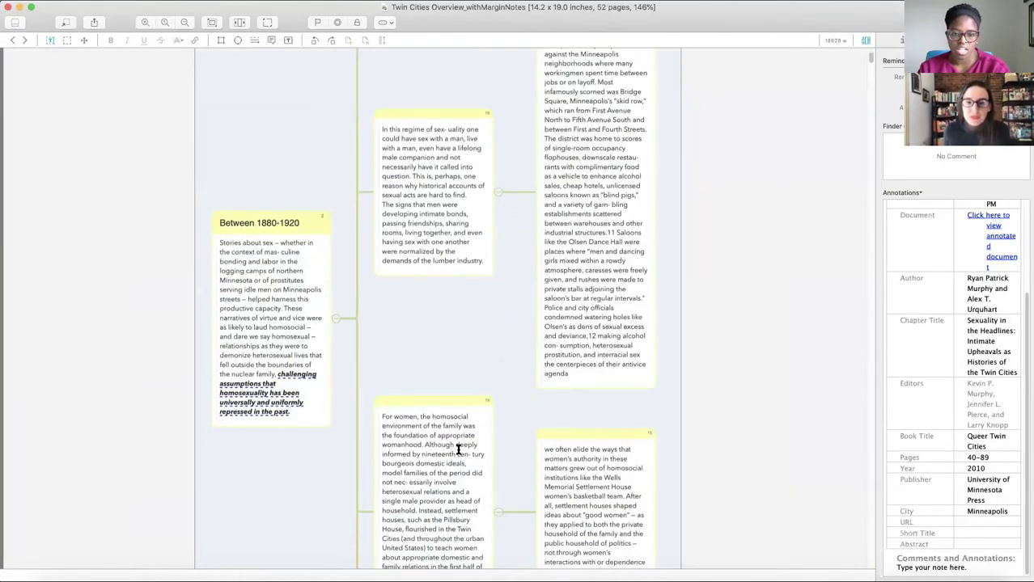
{"action": "scroll", "coordinate": [453, 447], "scroll_direction": "up", "scroll_amount": 8}
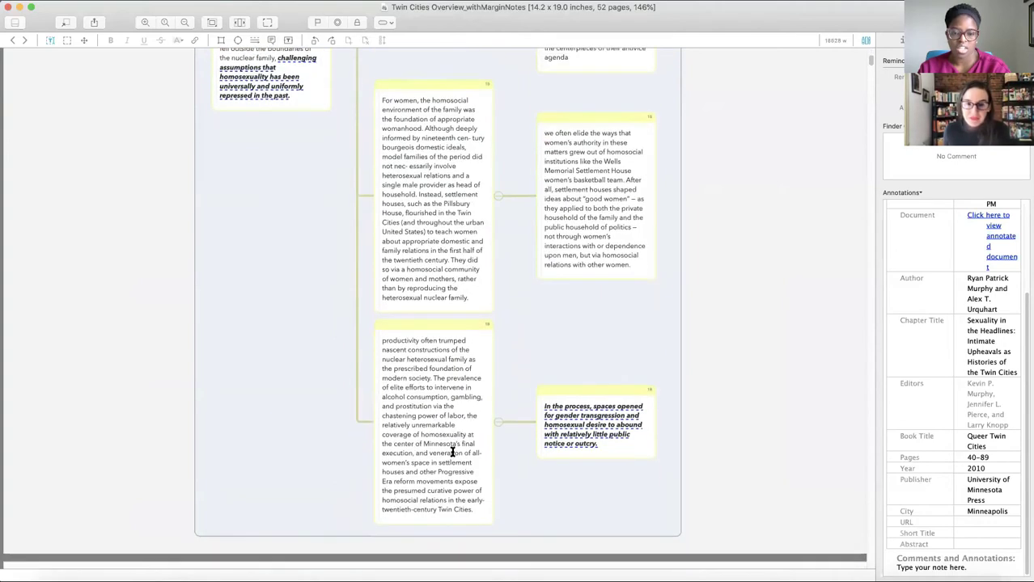
{"action": "scroll", "coordinate": [463, 459], "scroll_direction": "up", "scroll_amount": 5}
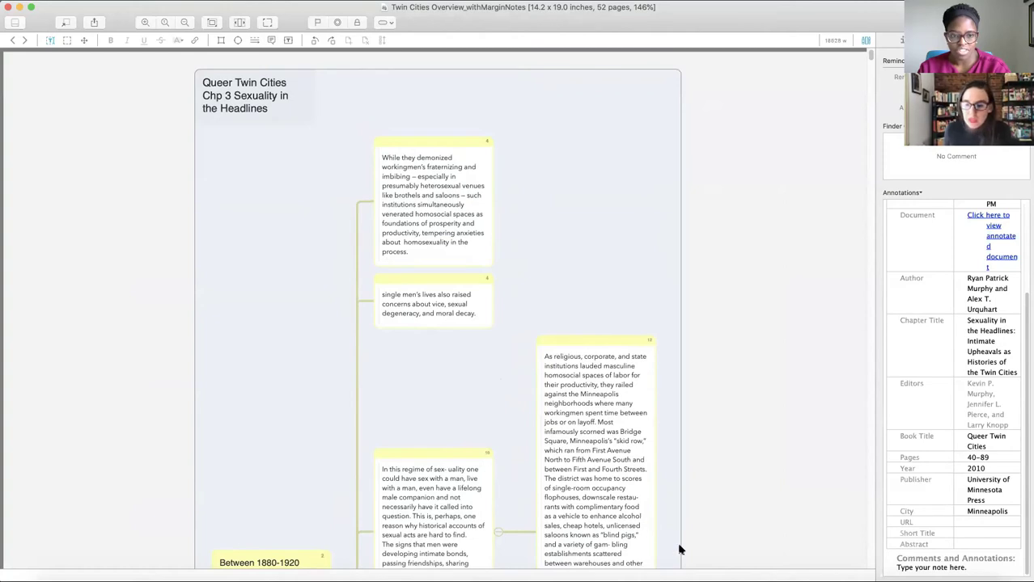
Bring the MarginNote 3 library forward, then bring up Firefox's dock menu for a new window
{"action": "left_click", "coordinate": [815, 576]}
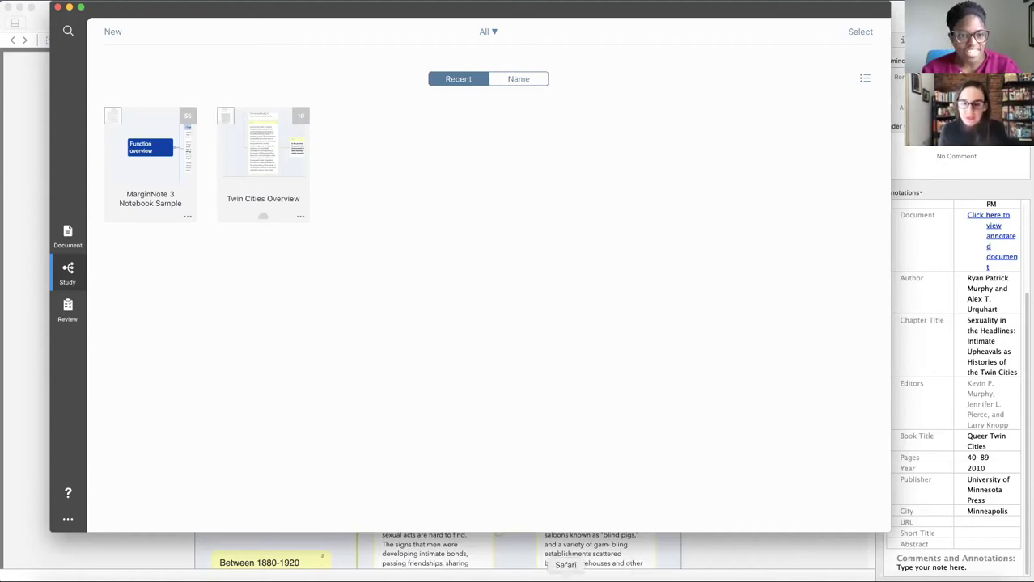
{"action": "right_click", "coordinate": [612, 576]}
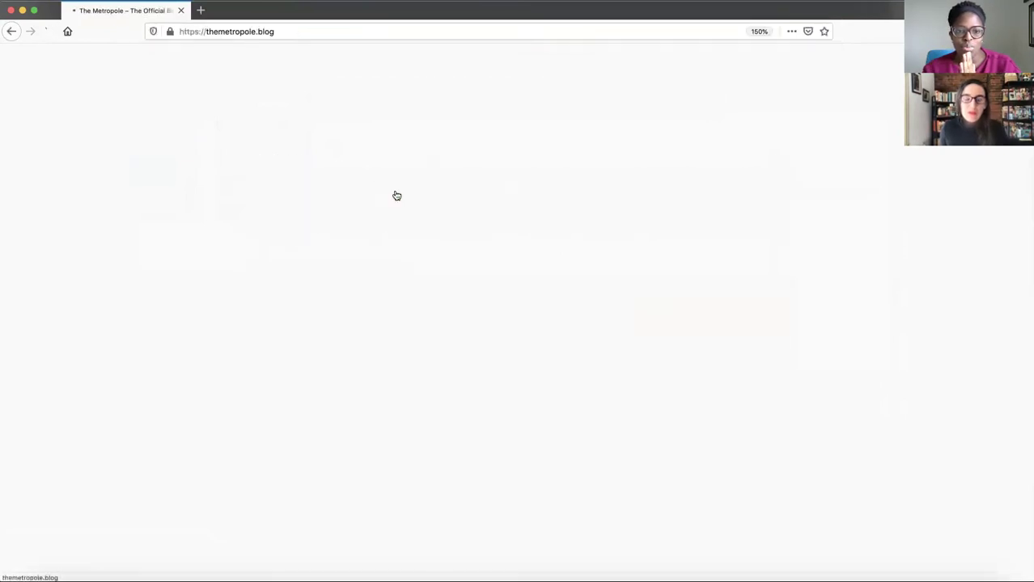
Open The Metropole's Twin Cities category and scroll through its posts
{"action": "scroll", "coordinate": [745, 316], "scroll_direction": "down", "scroll_amount": 1}
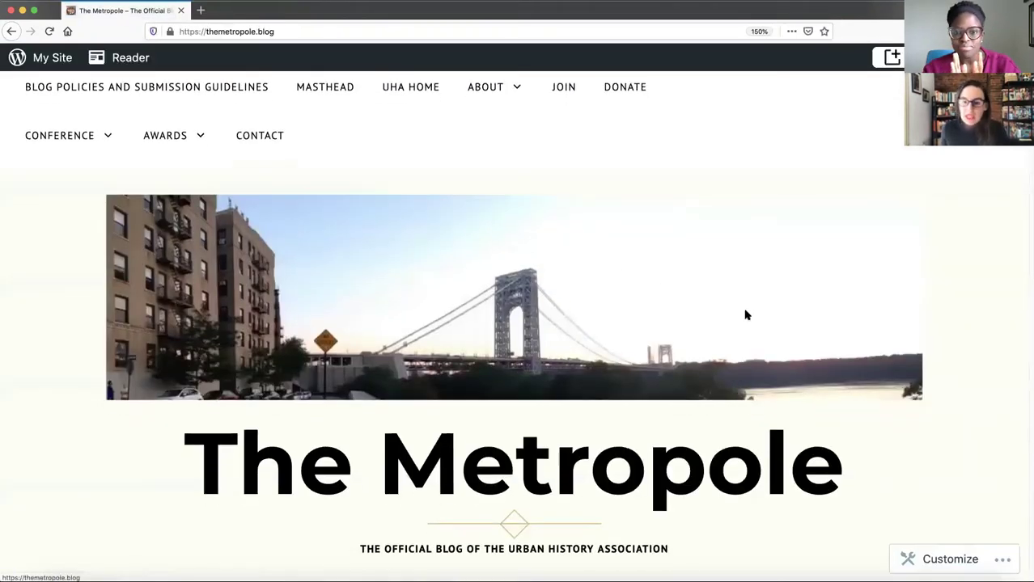
{"action": "scroll", "coordinate": [746, 315], "scroll_direction": "down", "scroll_amount": 10}
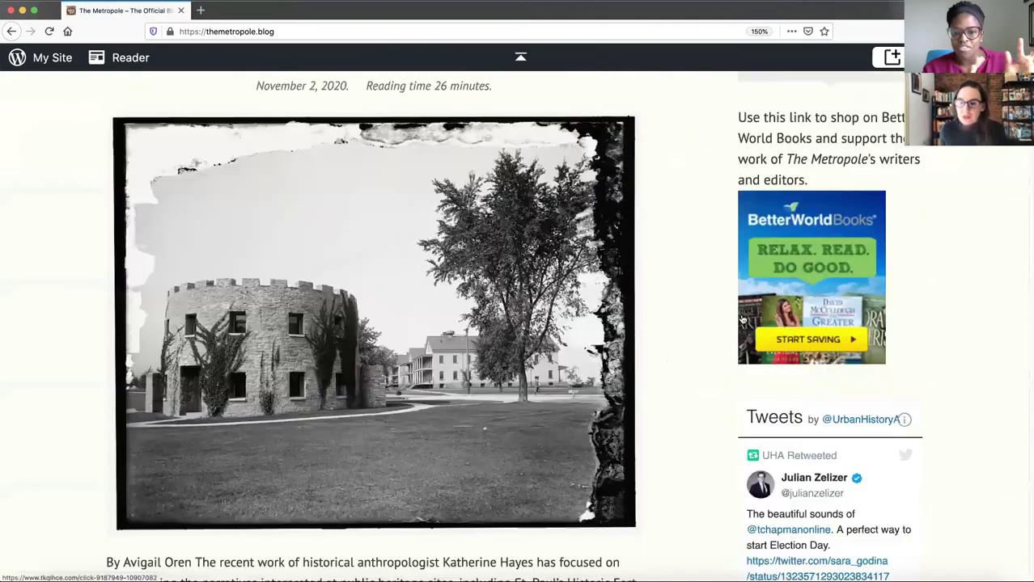
{"action": "scroll", "coordinate": [743, 321], "scroll_direction": "down", "scroll_amount": 15}
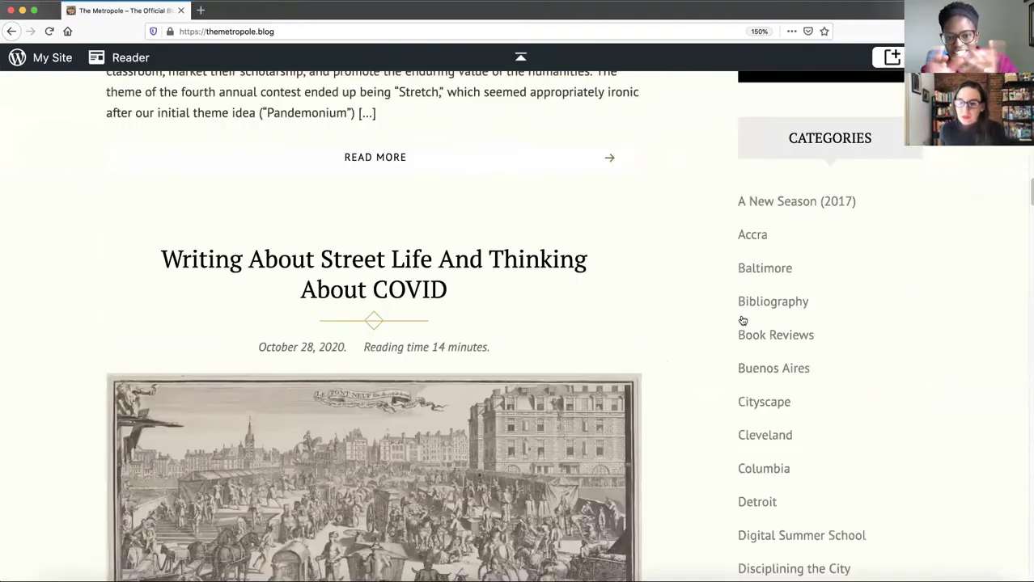
{"action": "scroll", "coordinate": [742, 320], "scroll_direction": "down", "scroll_amount": 12}
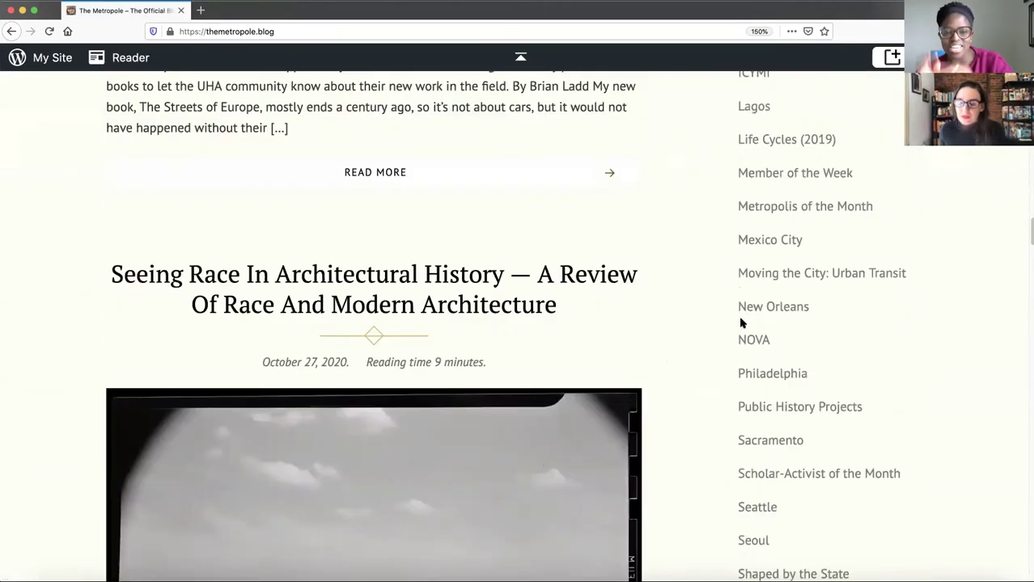
{"action": "scroll", "coordinate": [742, 324], "scroll_direction": "down", "scroll_amount": 10}
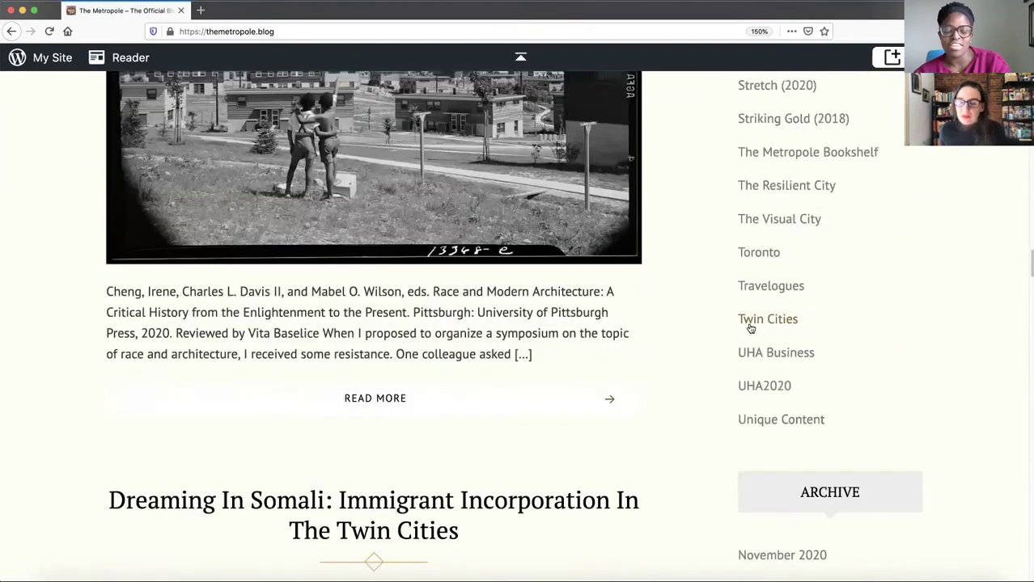
{"action": "left_click", "coordinate": [741, 327]}
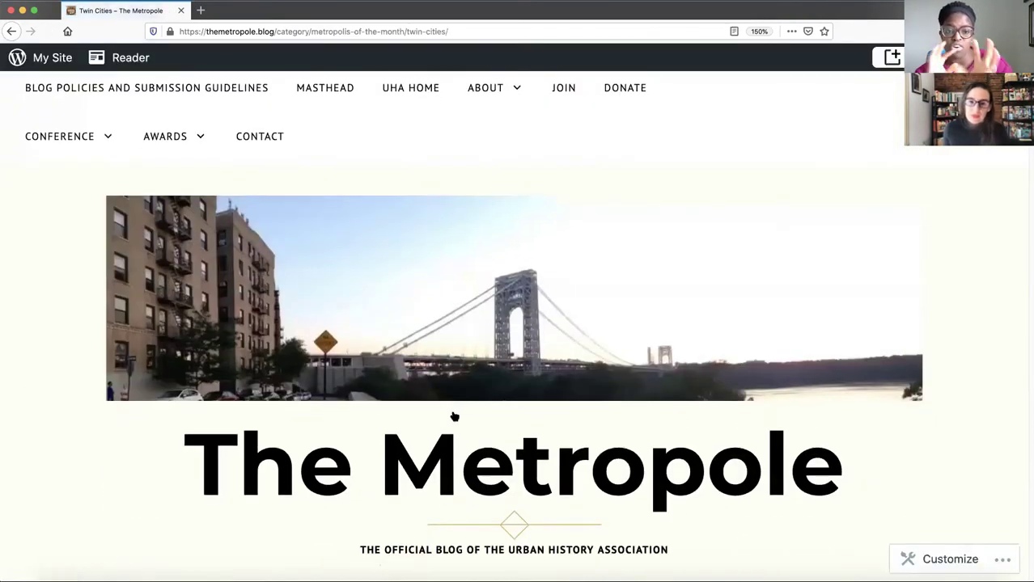
{"action": "scroll", "coordinate": [450, 414], "scroll_direction": "down", "scroll_amount": 8}
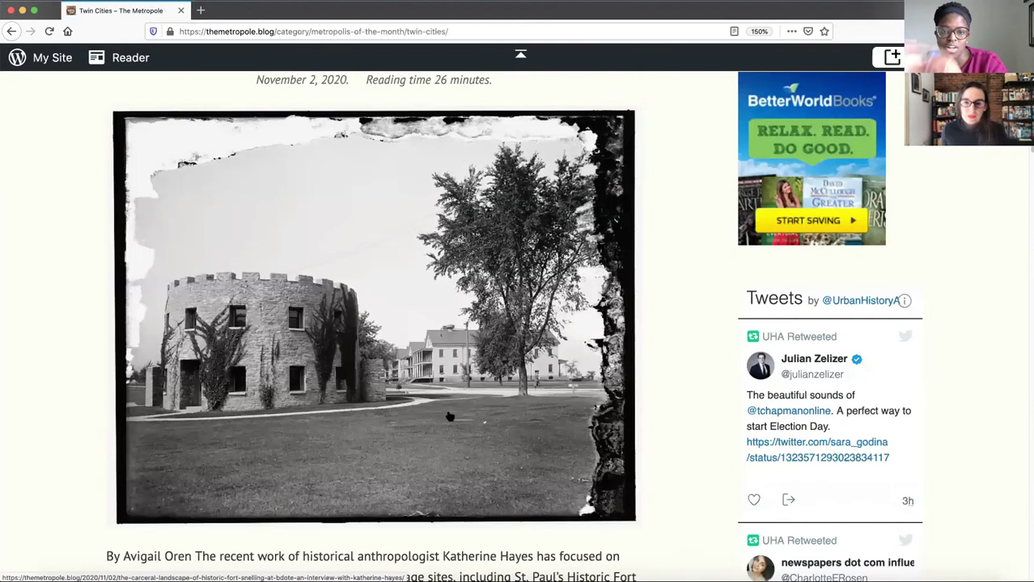
{"action": "scroll", "coordinate": [451, 417], "scroll_direction": "down", "scroll_amount": 15}
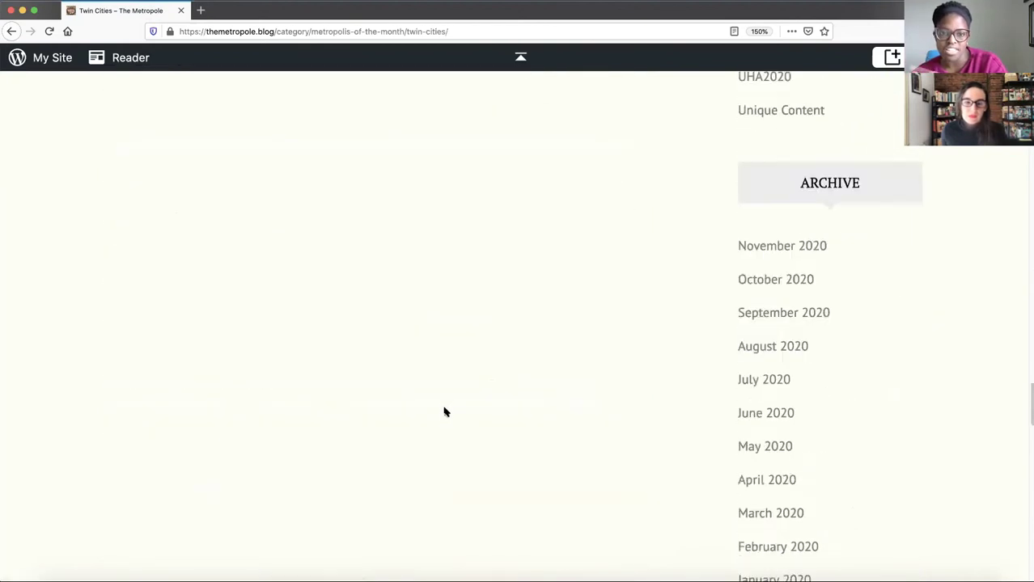
{"action": "scroll", "coordinate": [444, 413], "scroll_direction": "down", "scroll_amount": 2}
{"action": "scroll", "coordinate": [443, 412], "scroll_direction": "up", "scroll_amount": 10}
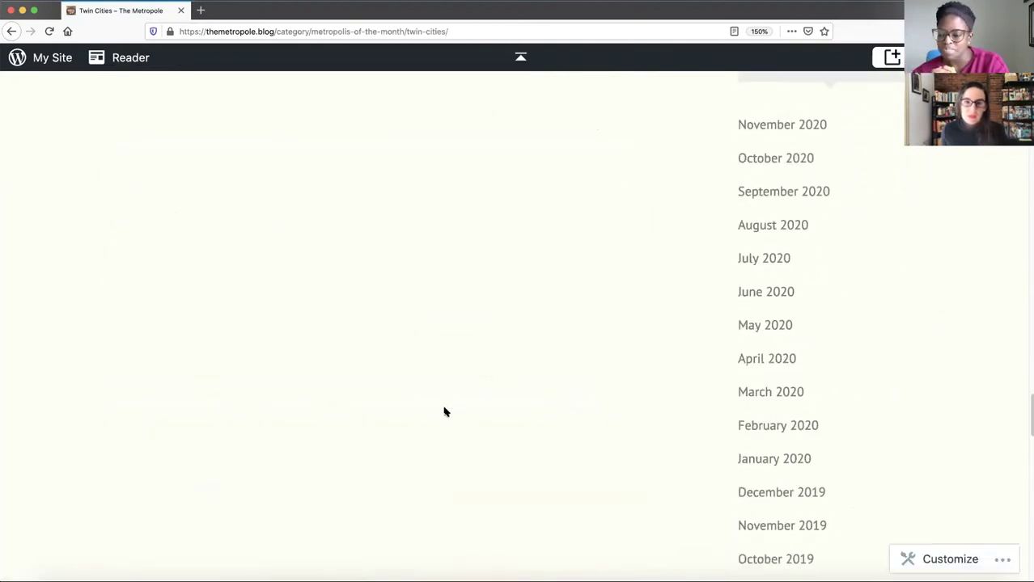
{"action": "scroll", "coordinate": [444, 413], "scroll_direction": "down", "scroll_amount": 11}
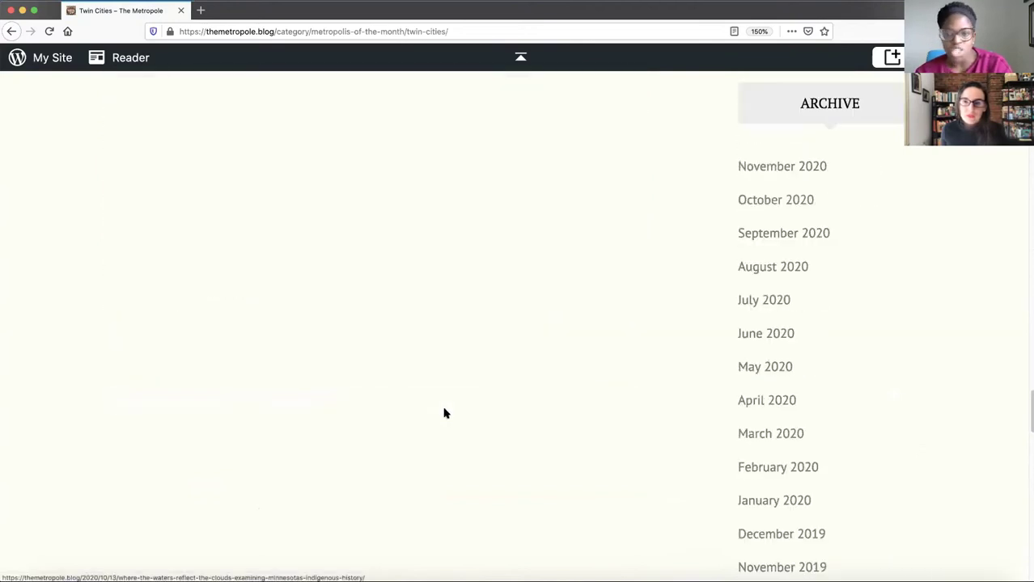
{"action": "scroll", "coordinate": [443, 412], "scroll_direction": "up", "scroll_amount": 4}
{"action": "scroll", "coordinate": [444, 412], "scroll_direction": "up", "scroll_amount": 10}
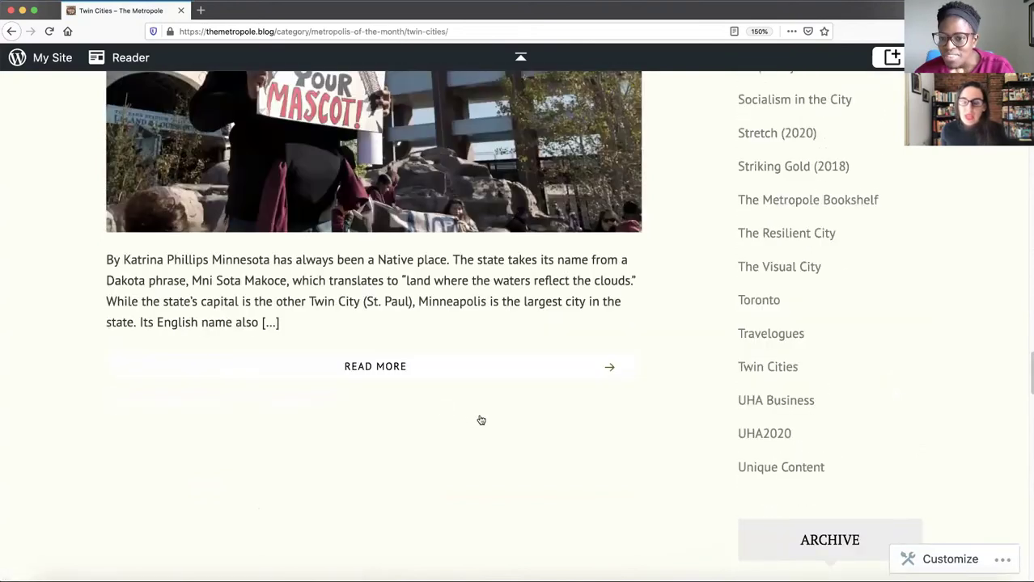
{"action": "scroll", "coordinate": [481, 420], "scroll_direction": "up", "scroll_amount": 3}
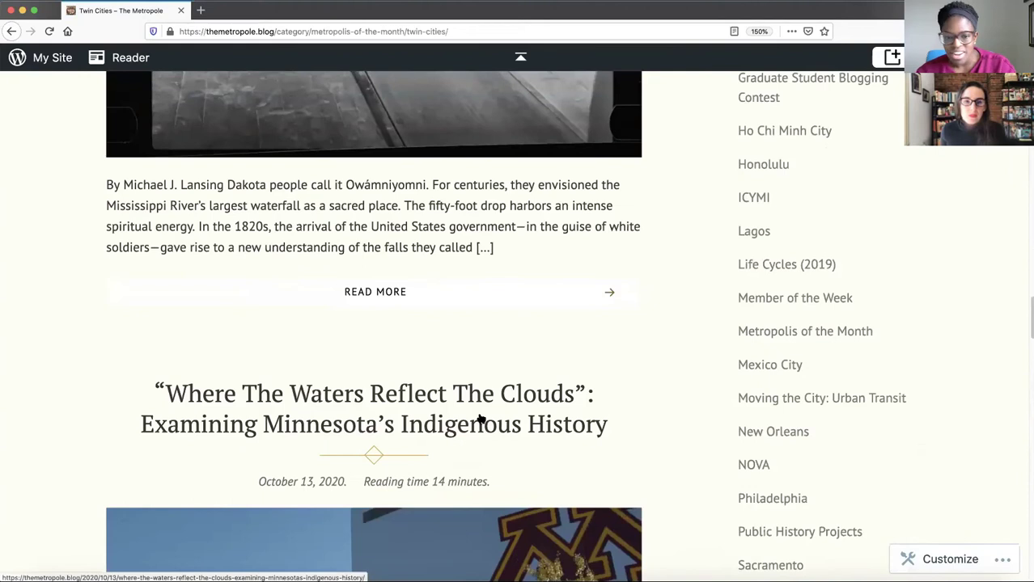
{"action": "scroll", "coordinate": [478, 421], "scroll_direction": "down", "scroll_amount": 5}
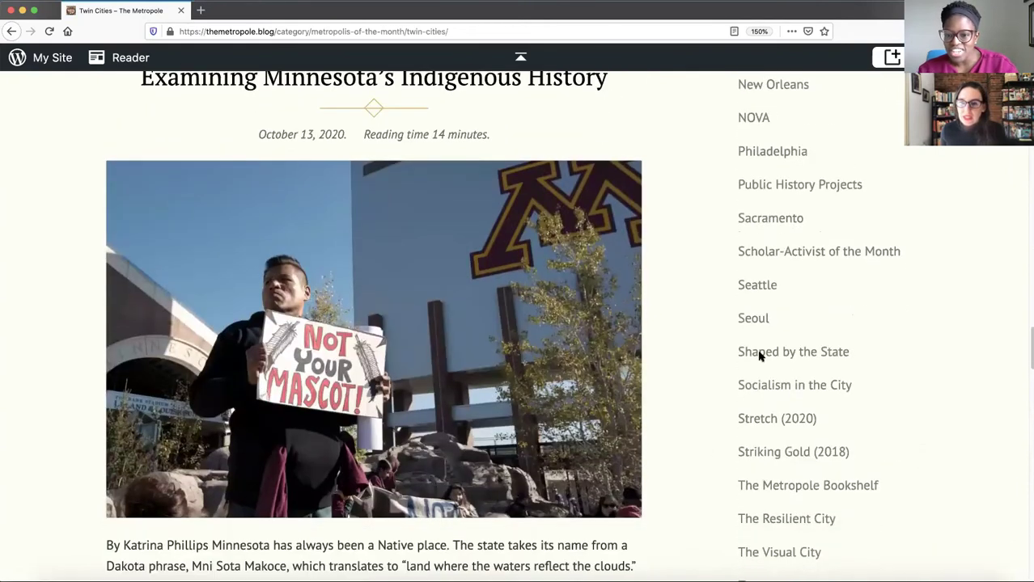
{"action": "scroll", "coordinate": [722, 392], "scroll_direction": "up", "scroll_amount": 15}
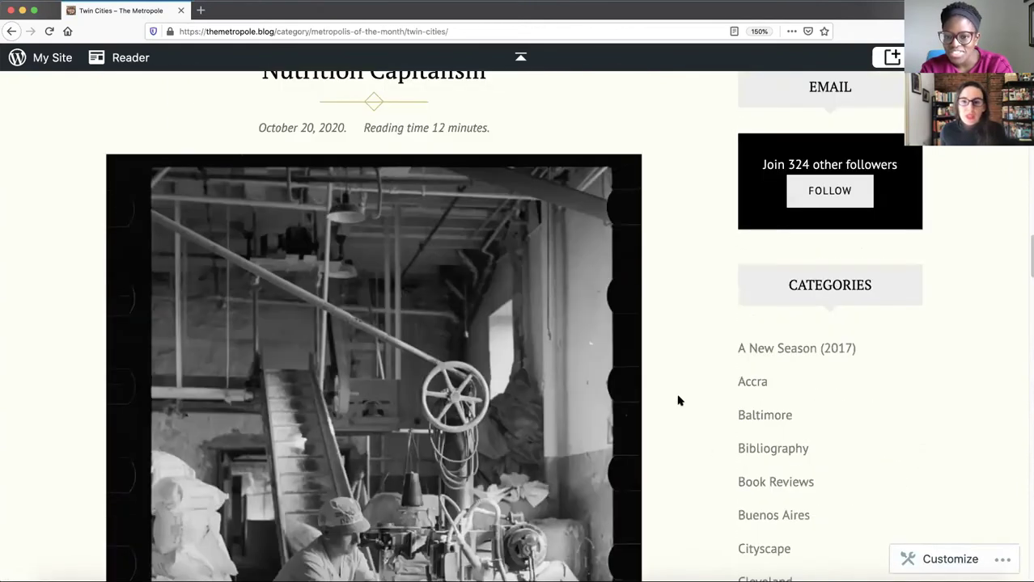
{"action": "scroll", "coordinate": [678, 401], "scroll_direction": "up", "scroll_amount": 20}
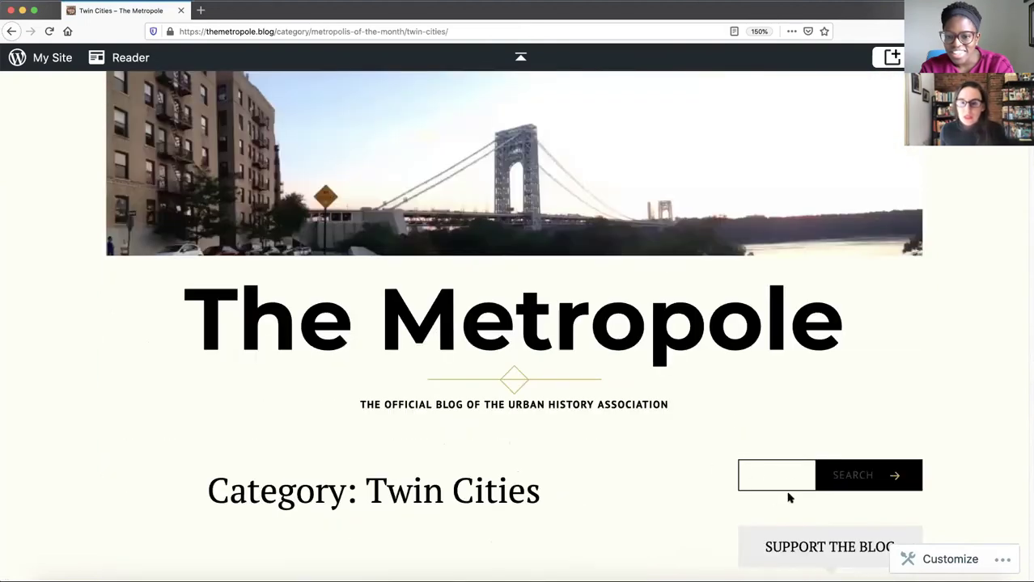
Search the blog's sidebar for the author's name and scroll the results
{"action": "left_click", "coordinate": [775, 477]}
{"action": "type", "text": "avig"}
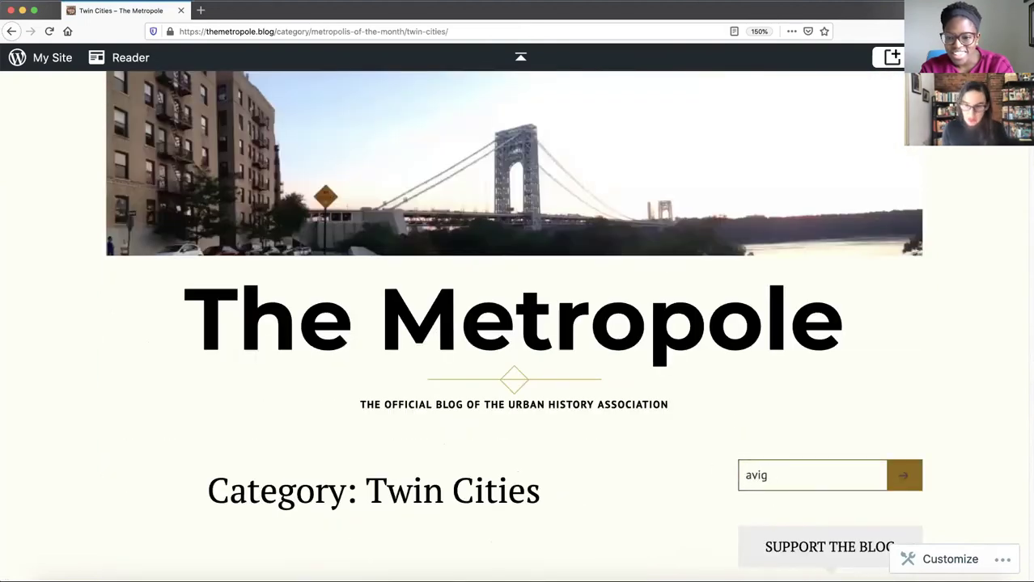
{"action": "type", "text": "ail oren"}
{"action": "key", "text": "Return"}
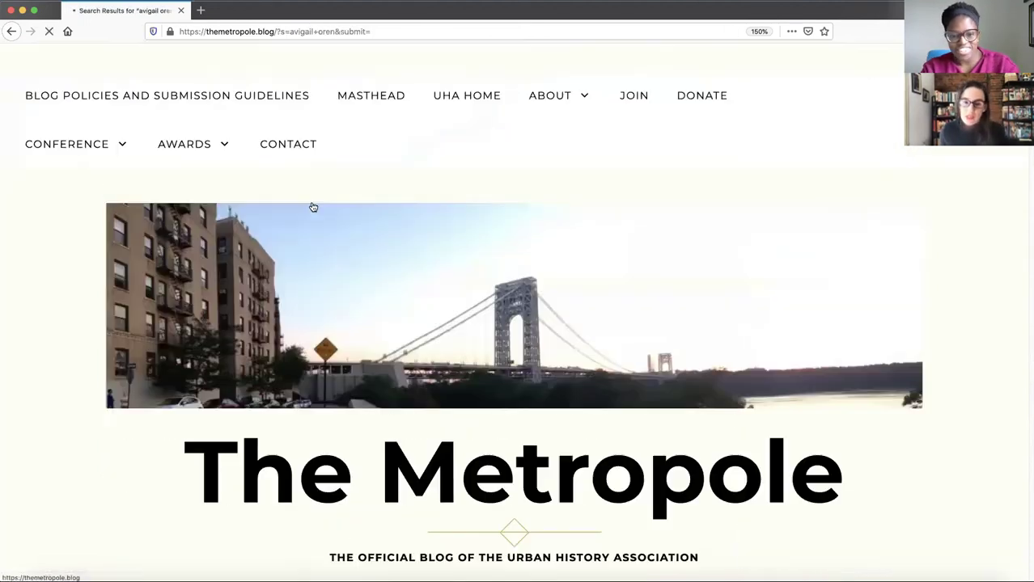
{"action": "scroll", "coordinate": [324, 296], "scroll_direction": "down", "scroll_amount": 7}
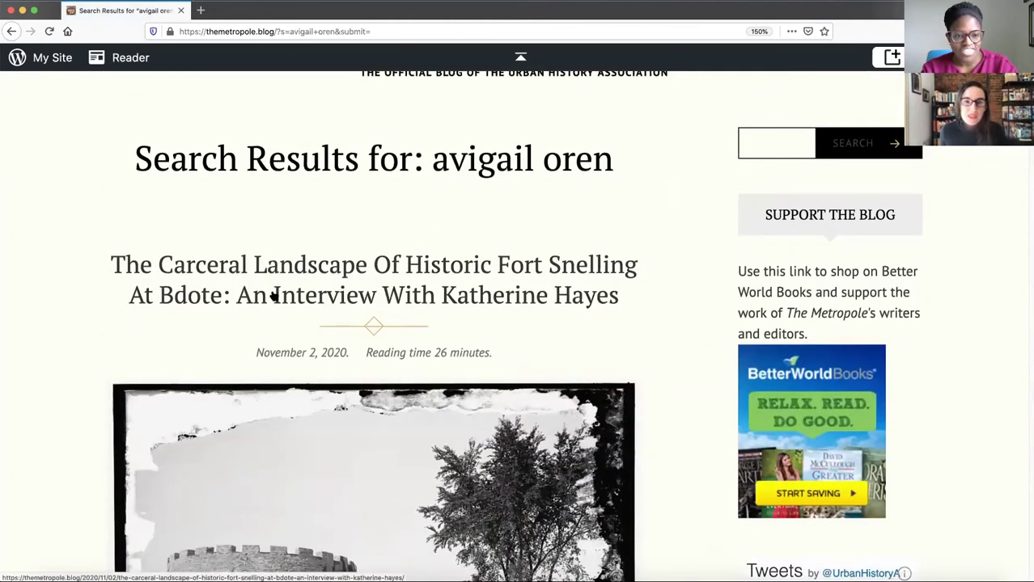
{"action": "scroll", "coordinate": [273, 210], "scroll_direction": "down", "scroll_amount": 10}
Open the 'Where The Waters Meet The People' article and scroll down through it
{"action": "left_click", "coordinate": [262, 209]}
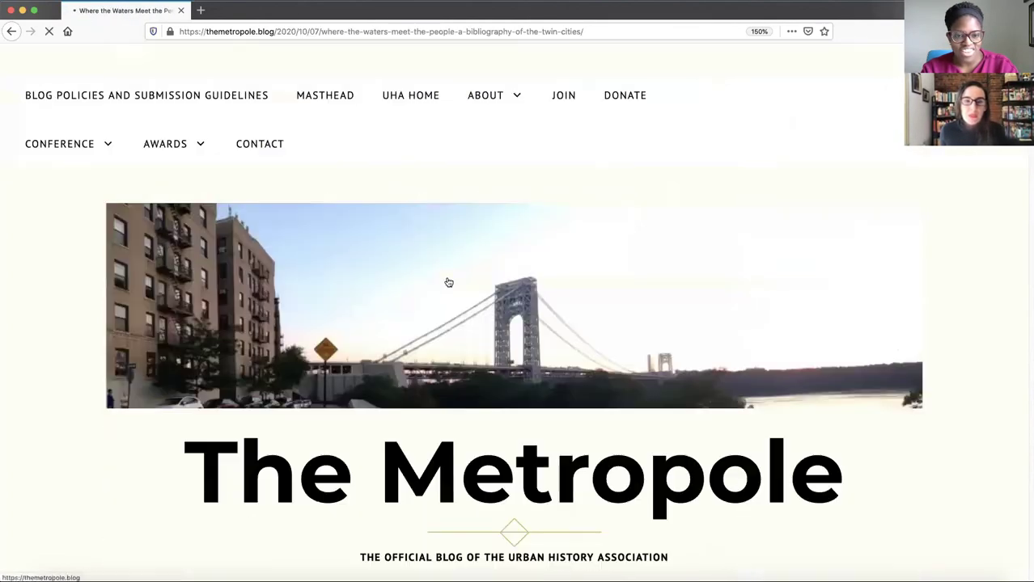
{"action": "scroll", "coordinate": [397, 286], "scroll_direction": "down", "scroll_amount": 6}
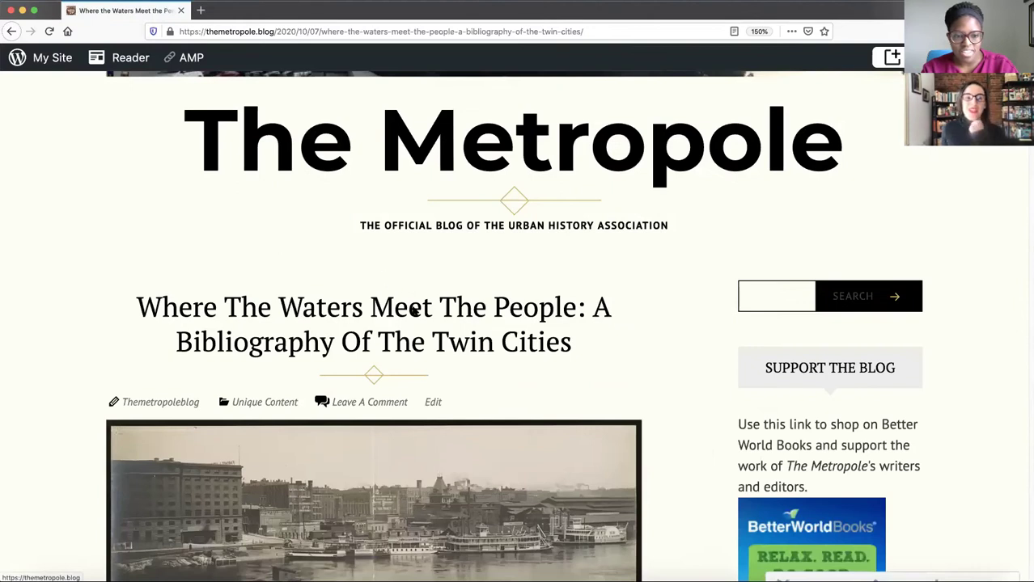
{"action": "scroll", "coordinate": [408, 317], "scroll_direction": "down", "scroll_amount": 3}
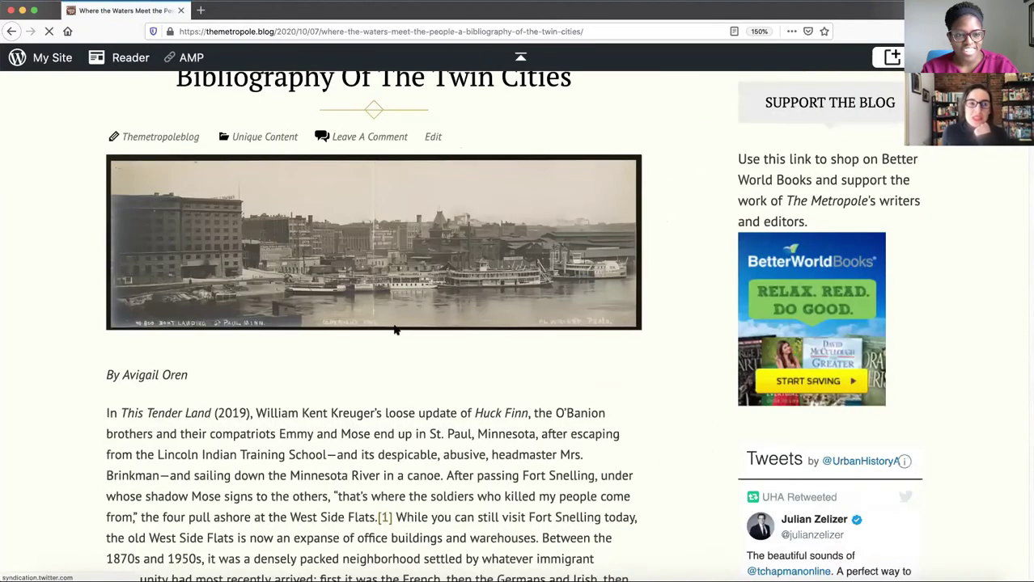
{"action": "scroll", "coordinate": [395, 329], "scroll_direction": "down", "scroll_amount": 20}
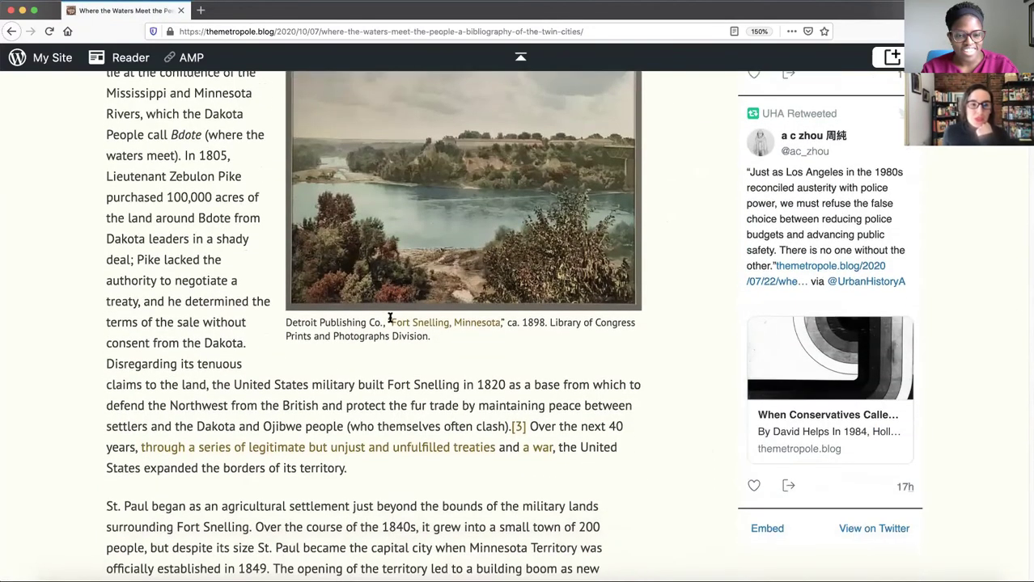
{"action": "scroll", "coordinate": [390, 319], "scroll_direction": "down", "scroll_amount": 10}
{"action": "scroll", "coordinate": [392, 316], "scroll_direction": "down", "scroll_amount": 20}
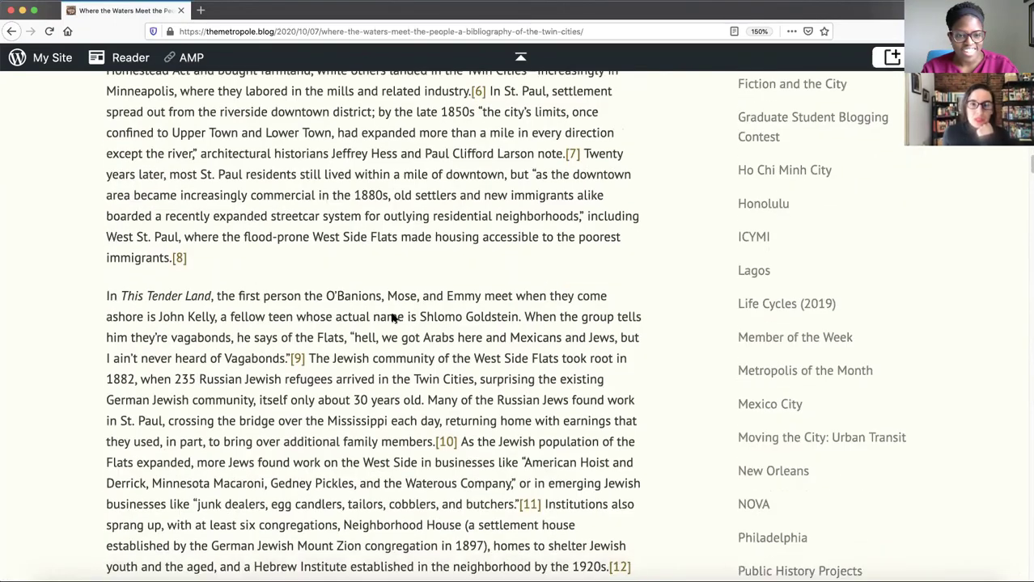
{"action": "scroll", "coordinate": [392, 316], "scroll_direction": "down", "scroll_amount": 5}
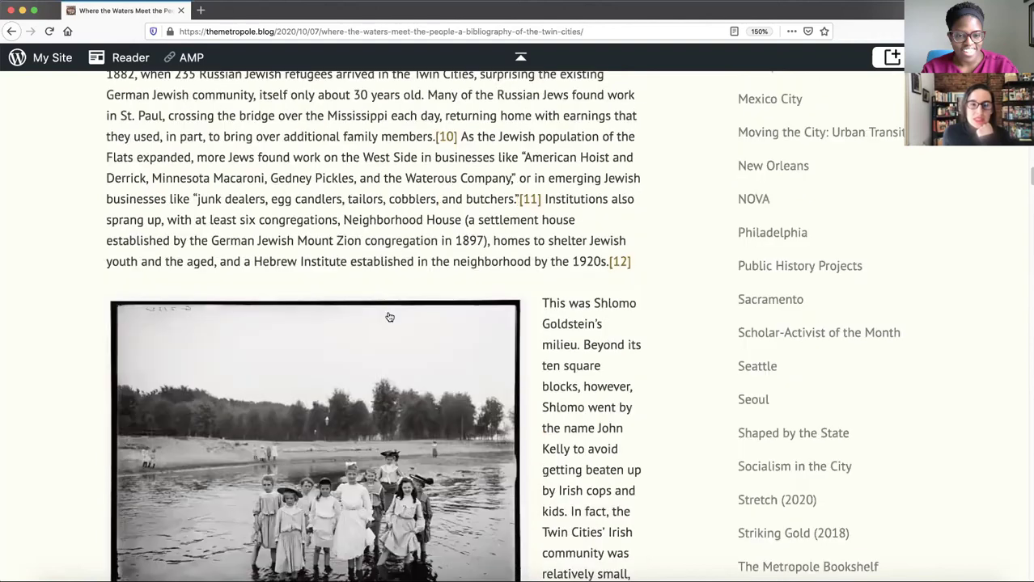
{"action": "scroll", "coordinate": [389, 317], "scroll_direction": "down", "scroll_amount": 15}
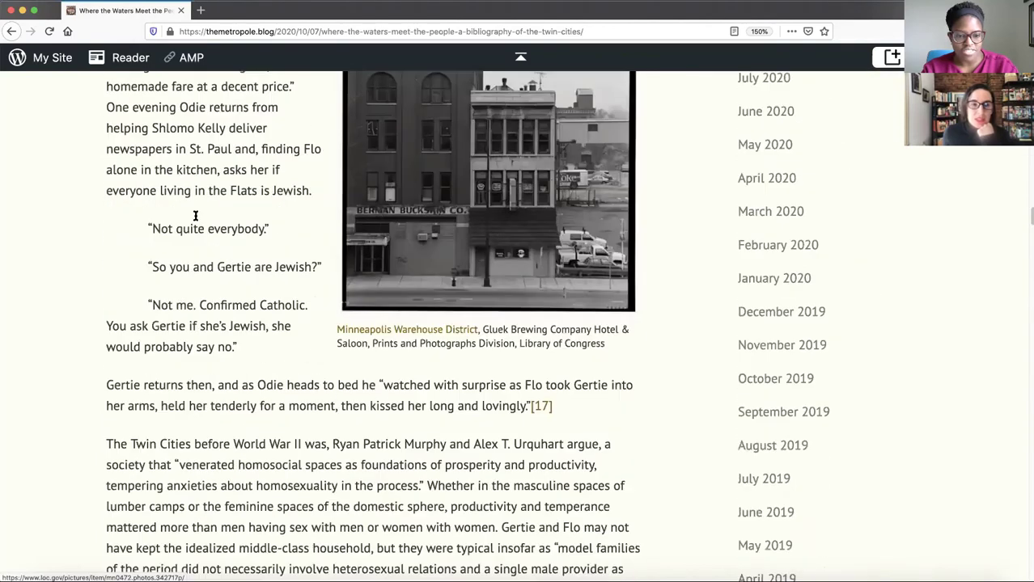
{"action": "scroll", "coordinate": [134, 188], "scroll_direction": "down", "scroll_amount": 6}
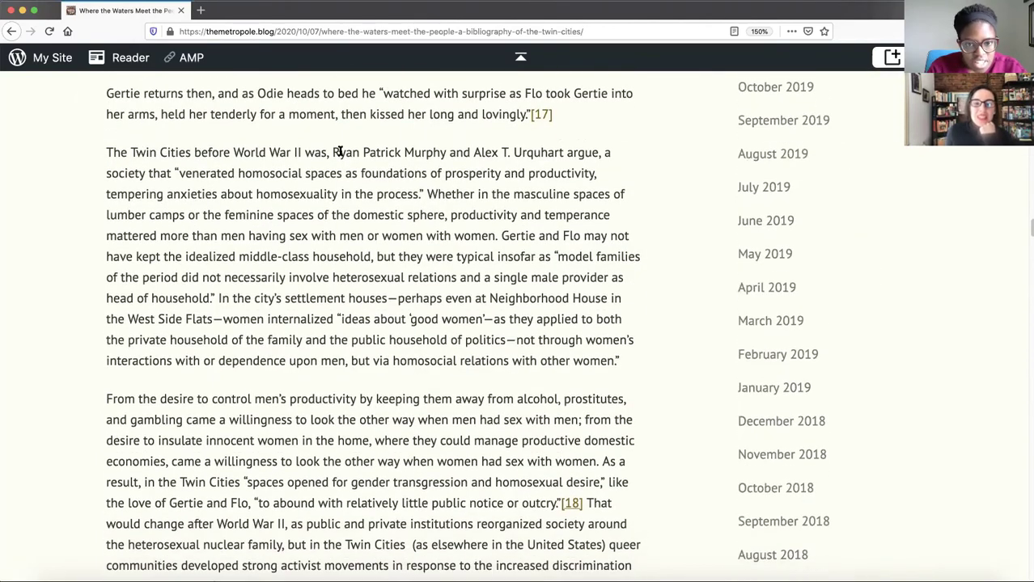
{"action": "scroll", "coordinate": [347, 171], "scroll_direction": "up", "scroll_amount": 1}
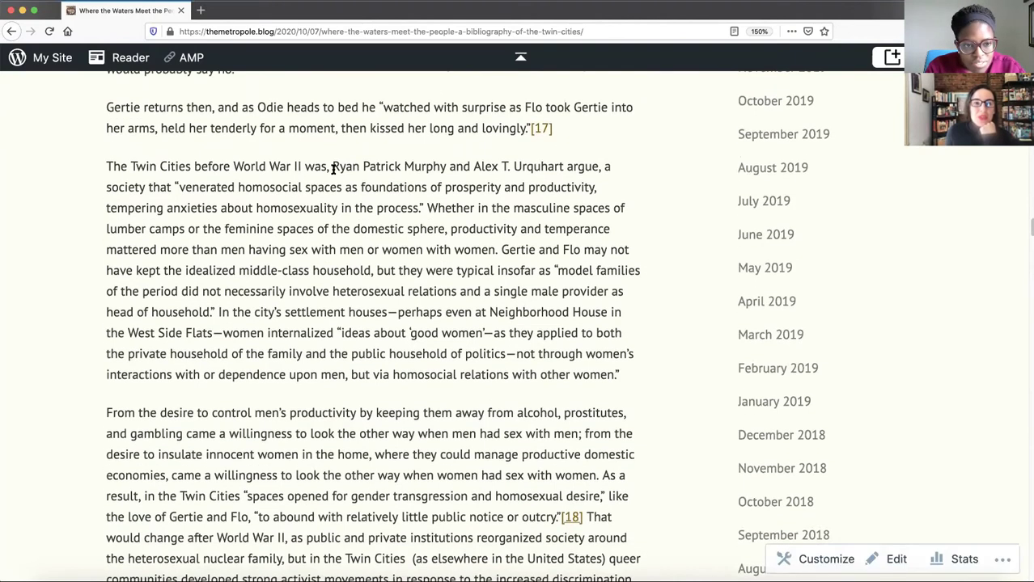
Select then deselect the pre-World War II Twin Cities passage, and scroll to notes [17]–[19]
{"action": "left_click_drag", "start_coordinate": [331, 168], "coordinate": [342, 168]}
{"action": "left_click_drag", "start_coordinate": [417, 186], "coordinate": [625, 393]}
{"action": "left_click", "coordinate": [353, 397]}
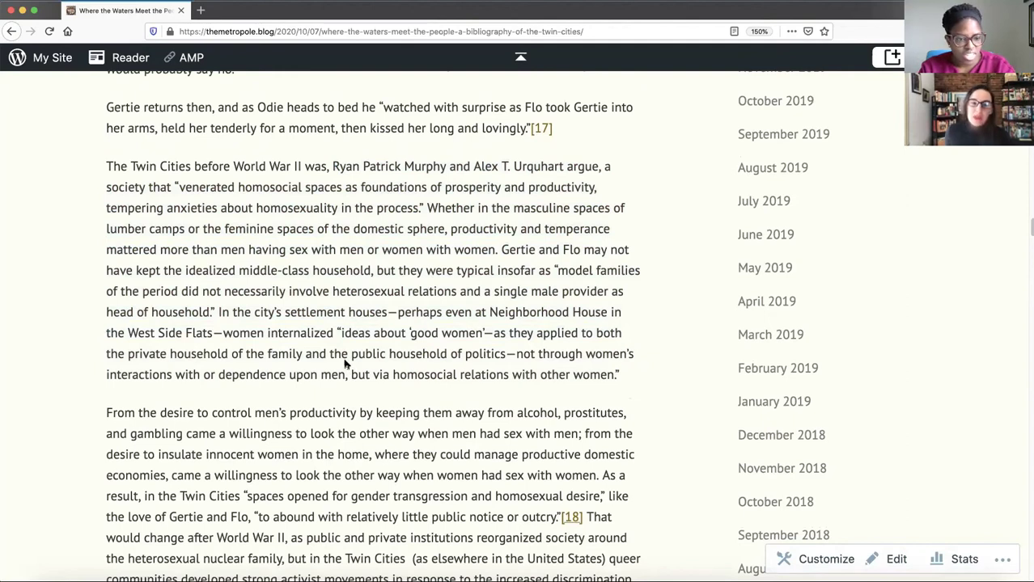
{"action": "scroll", "coordinate": [343, 361], "scroll_direction": "down", "scroll_amount": 3}
{"action": "scroll", "coordinate": [346, 358], "scroll_direction": "down", "scroll_amount": 1}
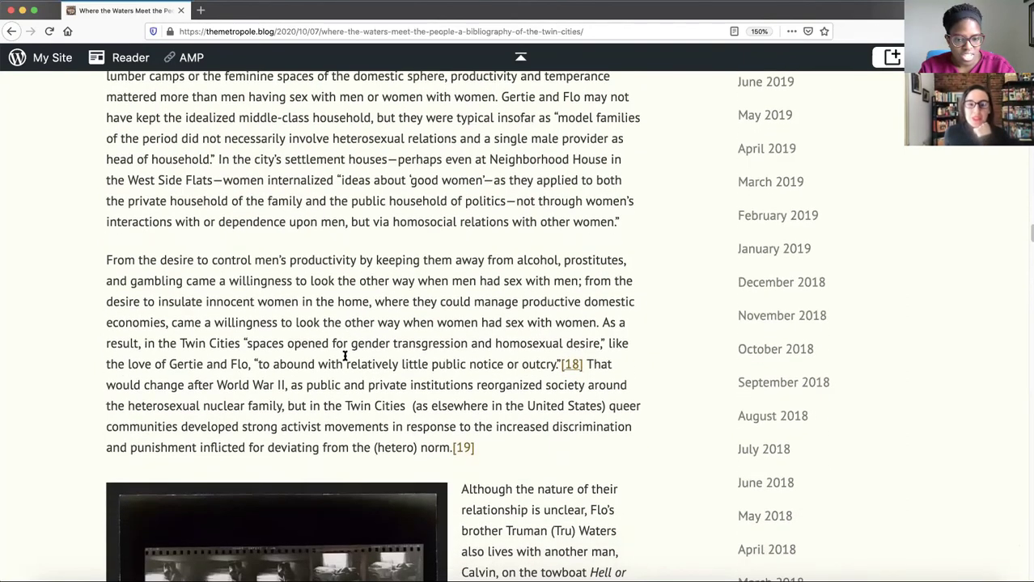
{"action": "scroll", "coordinate": [343, 361], "scroll_direction": "up", "scroll_amount": 4}
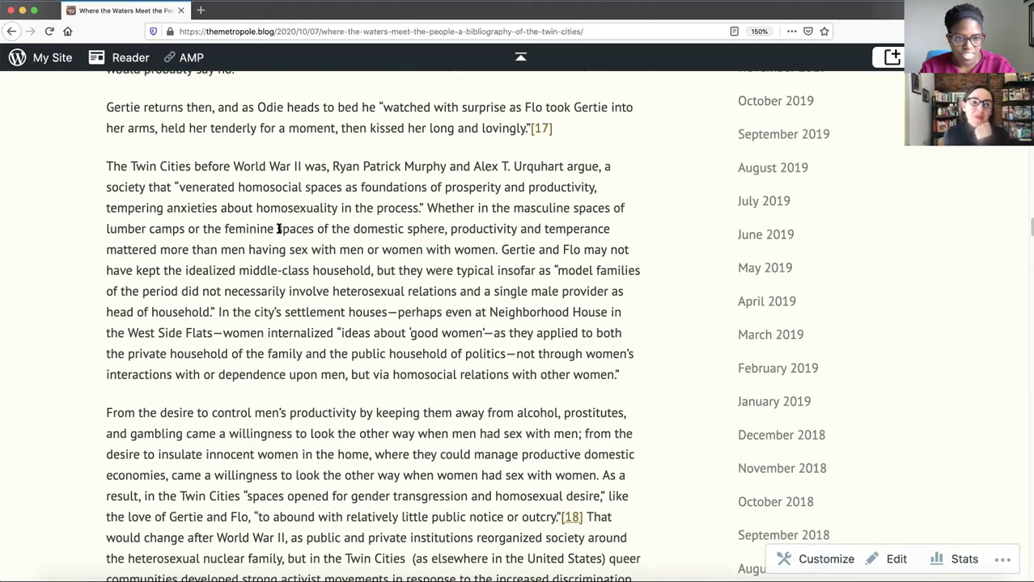
{"action": "scroll", "coordinate": [267, 225], "scroll_direction": "down", "scroll_amount": 3}
{"action": "scroll", "coordinate": [278, 229], "scroll_direction": "down", "scroll_amount": 1}
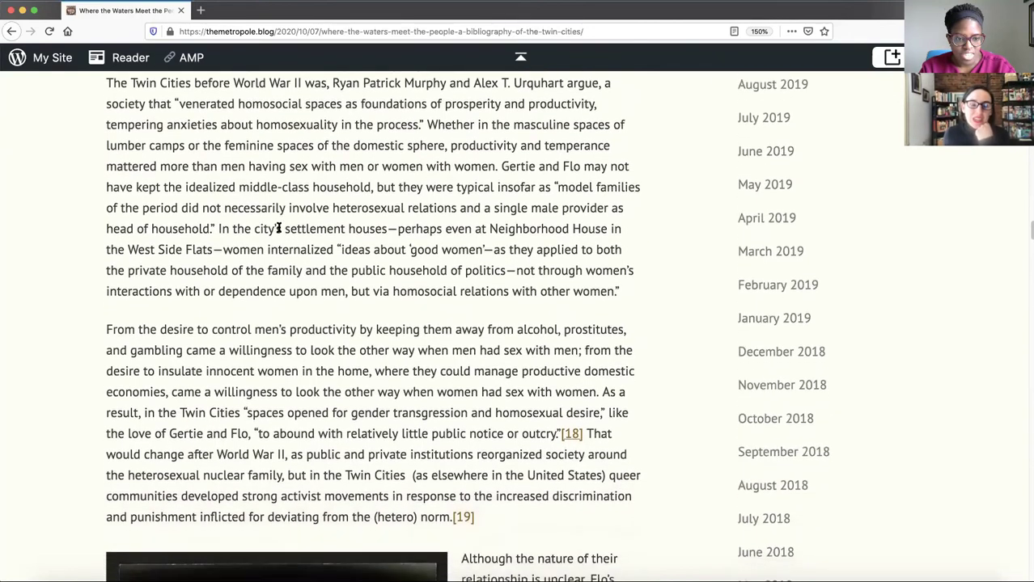
{"action": "scroll", "coordinate": [328, 235], "scroll_direction": "up", "scroll_amount": 4}
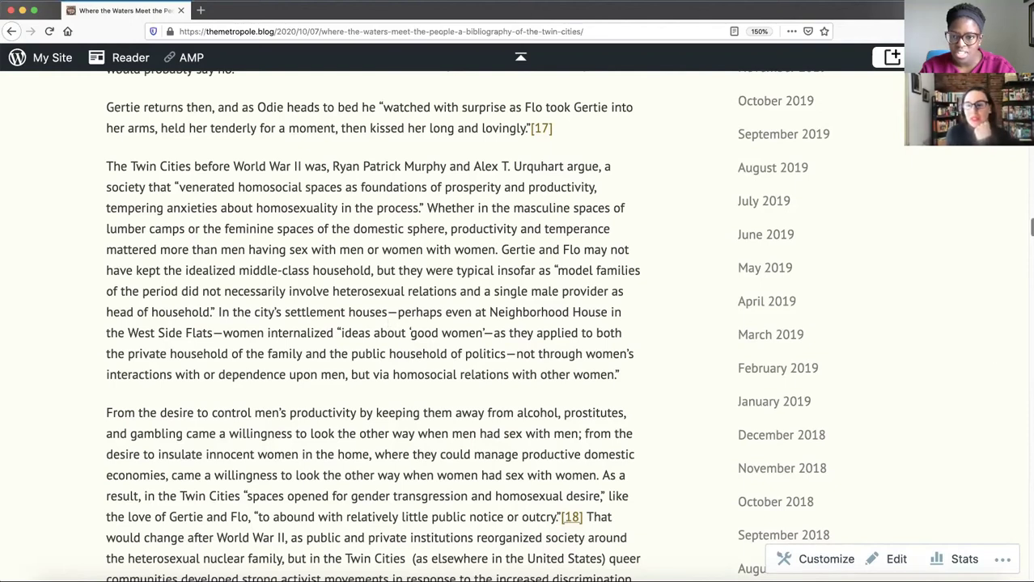
{"action": "scroll", "coordinate": [372, 323], "scroll_direction": "up", "scroll_amount": 5}
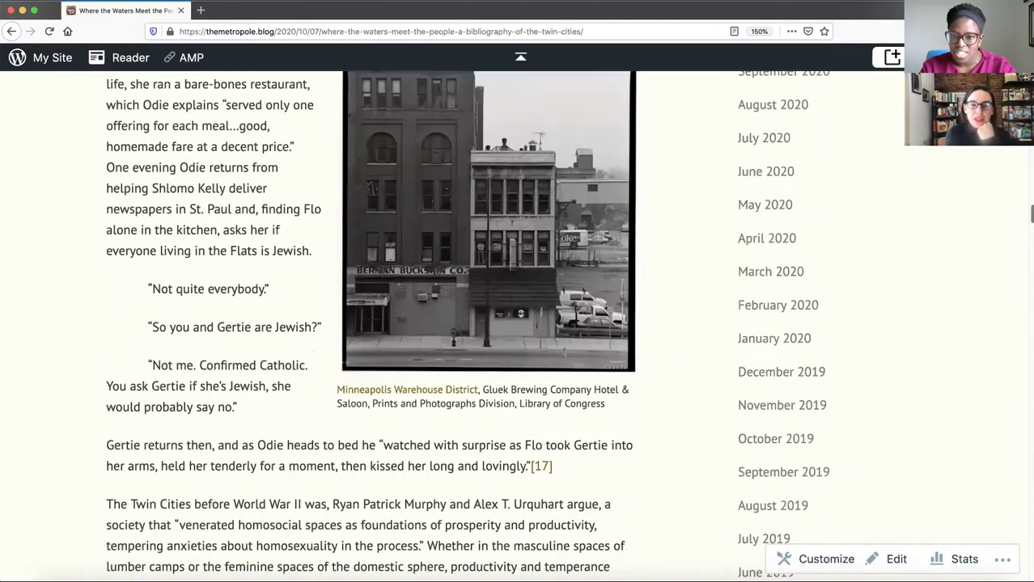
{"action": "scroll", "coordinate": [372, 323], "scroll_direction": "up", "scroll_amount": 15}
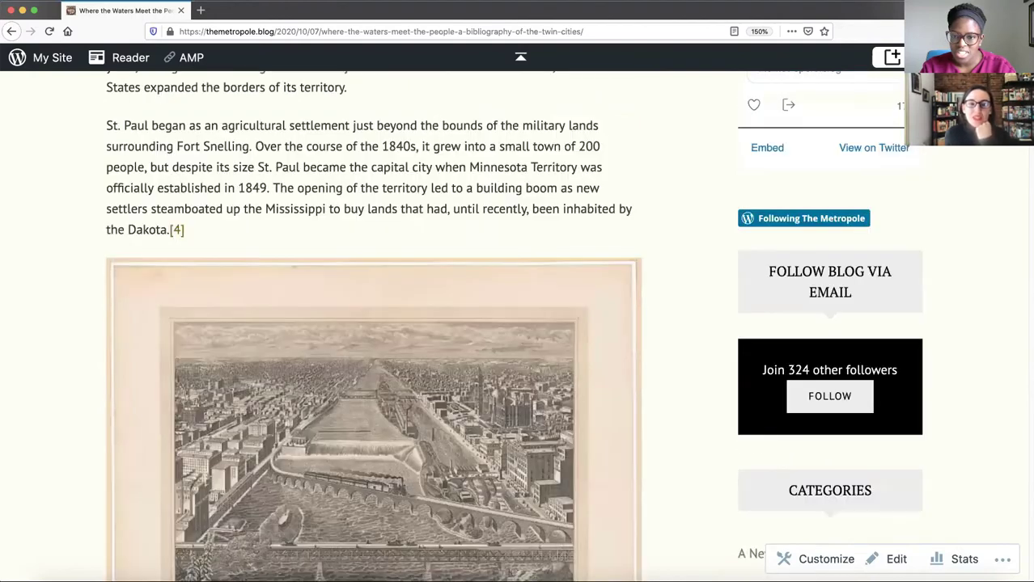
{"action": "scroll", "coordinate": [372, 323], "scroll_direction": "up", "scroll_amount": 10}
{"action": "scroll", "coordinate": [607, 283], "scroll_direction": "up", "scroll_amount": 9}
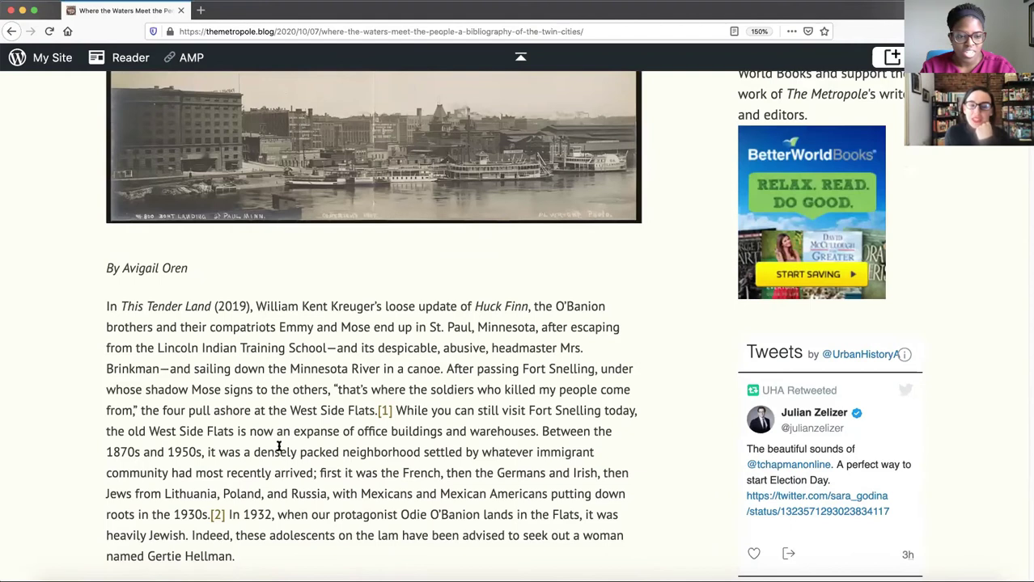
{"action": "scroll", "coordinate": [279, 453], "scroll_direction": "down", "scroll_amount": 1}
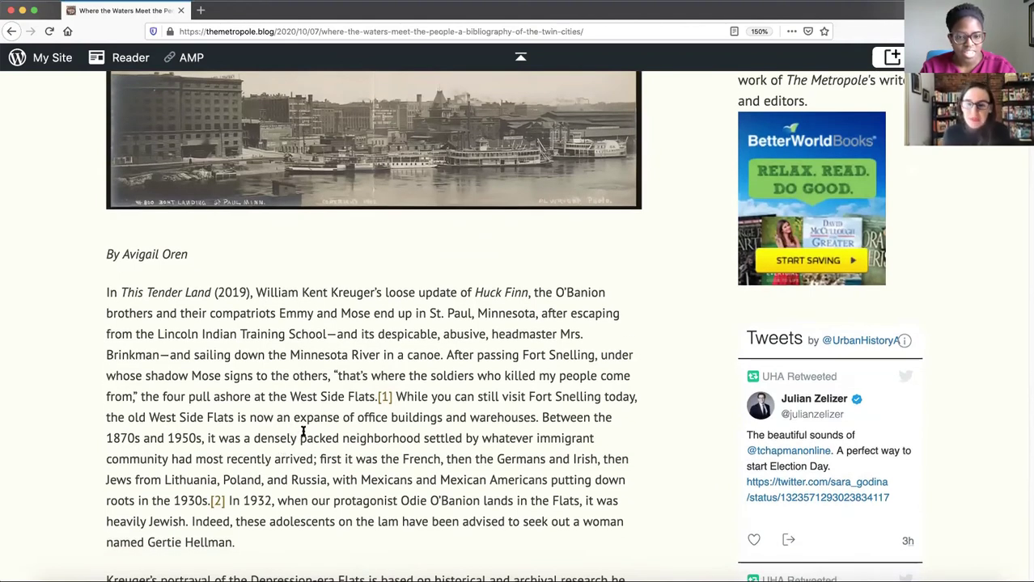
{"action": "scroll", "coordinate": [299, 427], "scroll_direction": "down", "scroll_amount": 3}
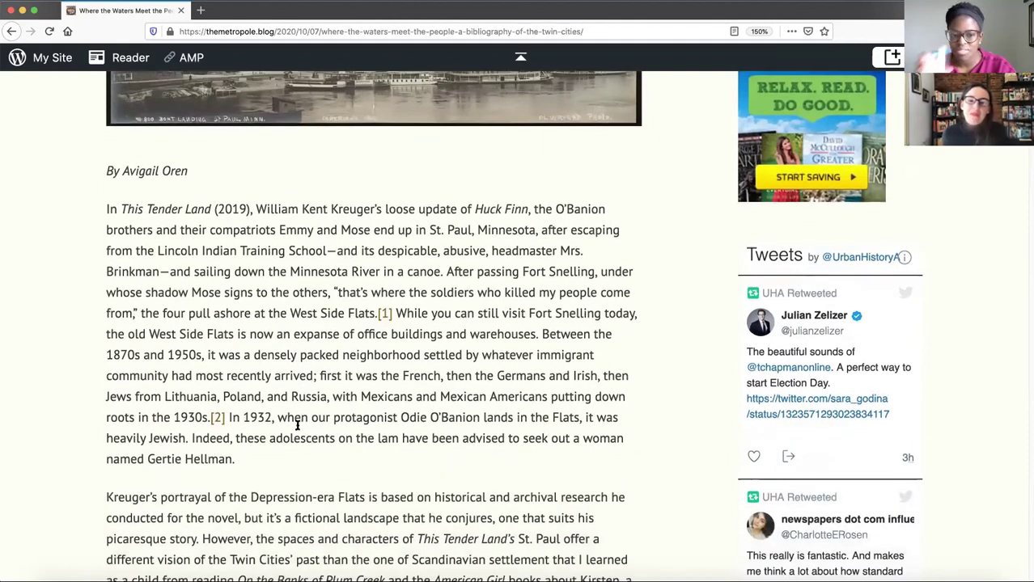
{"action": "scroll", "coordinate": [279, 427], "scroll_direction": "down", "scroll_amount": 5}
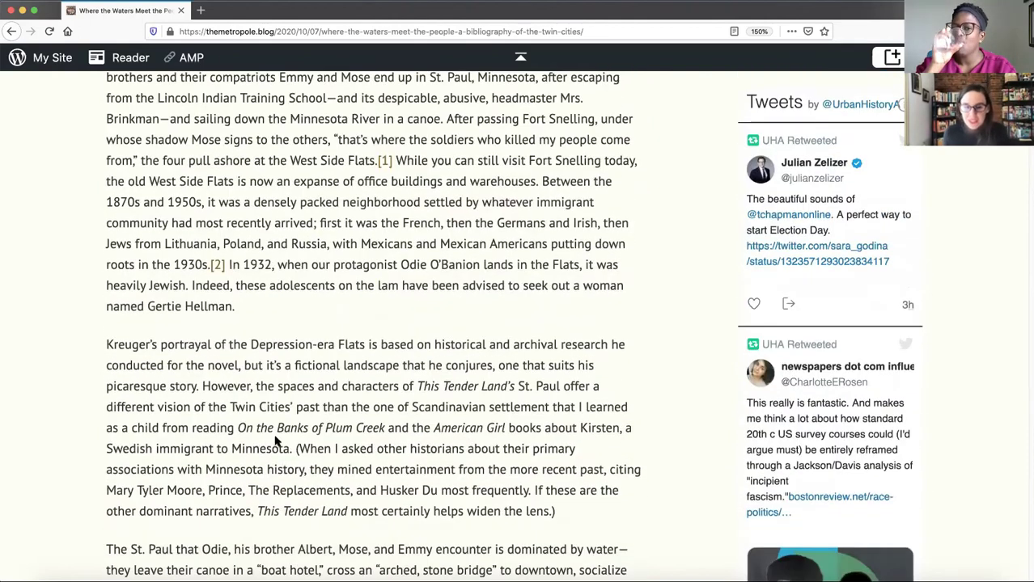
{"action": "scroll", "coordinate": [271, 432], "scroll_direction": "down", "scroll_amount": 5}
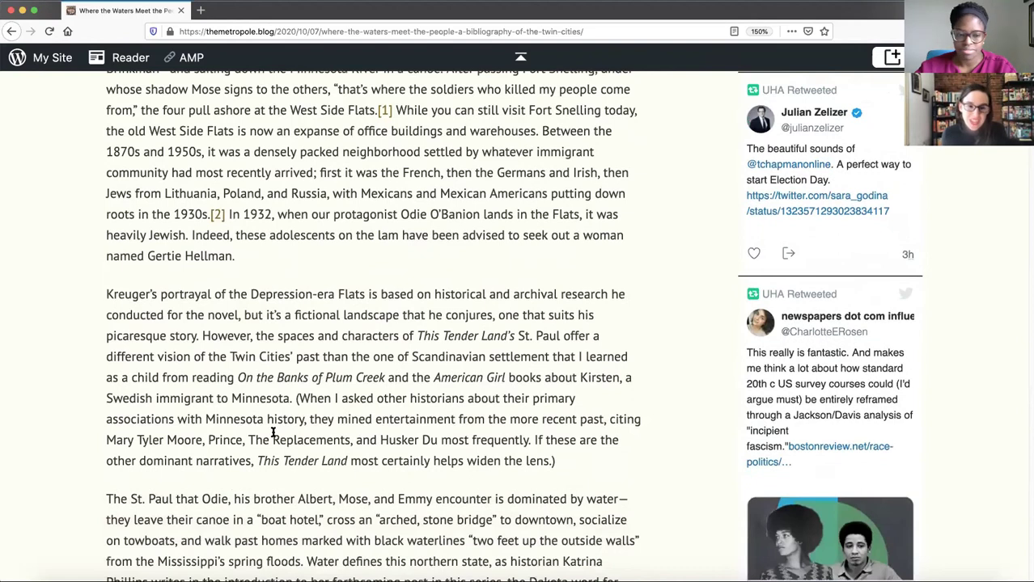
{"action": "scroll", "coordinate": [271, 433], "scroll_direction": "down", "scroll_amount": 4}
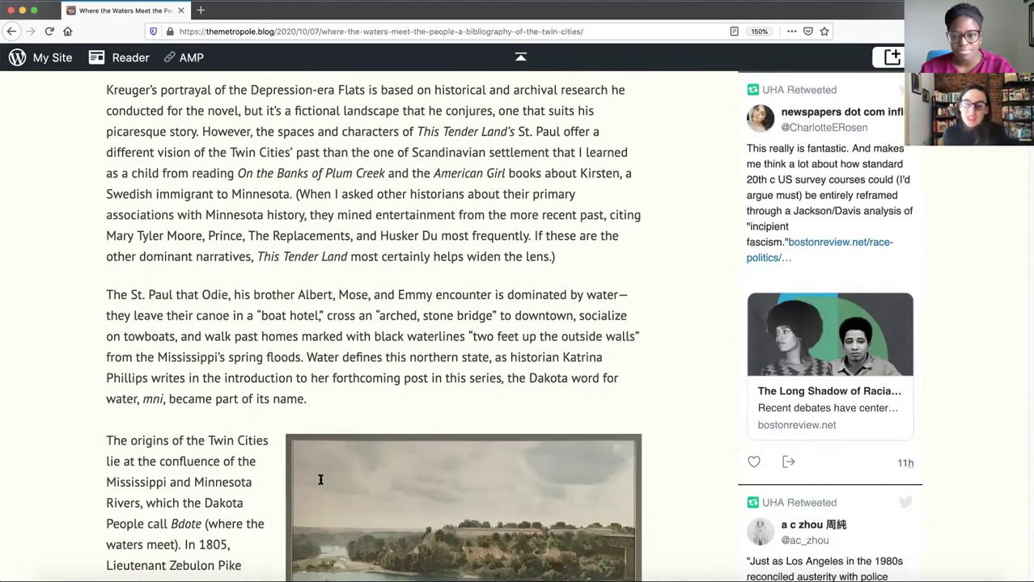
{"action": "scroll", "coordinate": [322, 483], "scroll_direction": "down", "scroll_amount": 5}
{"action": "scroll", "coordinate": [348, 485], "scroll_direction": "down", "scroll_amount": 15}
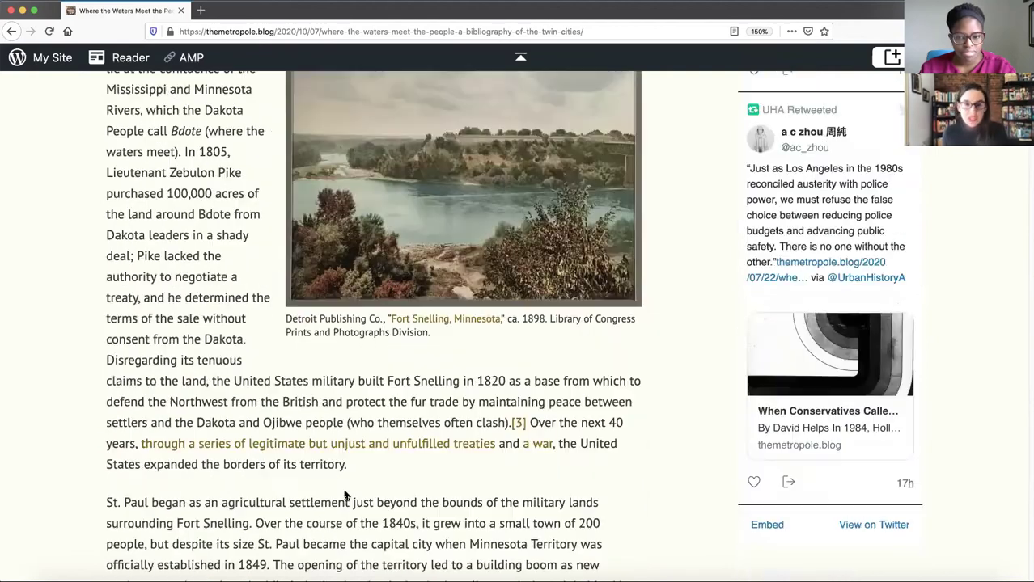
{"action": "scroll", "coordinate": [352, 486], "scroll_direction": "down", "scroll_amount": 15}
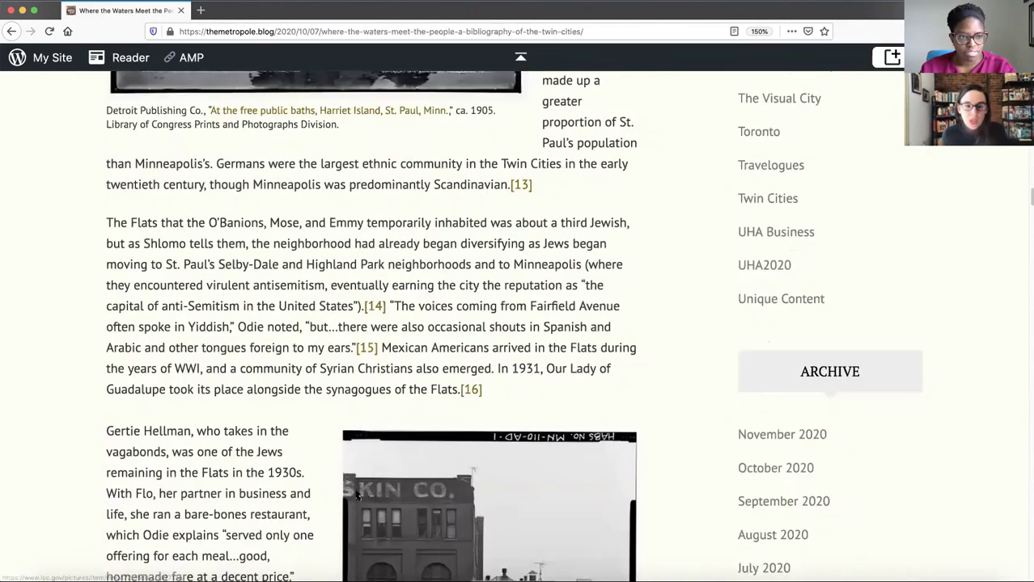
{"action": "scroll", "coordinate": [524, 469], "scroll_direction": "down", "scroll_amount": 4}
{"action": "scroll", "coordinate": [513, 480], "scroll_direction": "down", "scroll_amount": 9}
{"action": "scroll", "coordinate": [503, 478], "scroll_direction": "up", "scroll_amount": 3}
{"action": "scroll", "coordinate": [496, 475], "scroll_direction": "up", "scroll_amount": 2}
{"action": "scroll", "coordinate": [496, 473], "scroll_direction": "down", "scroll_amount": 4}
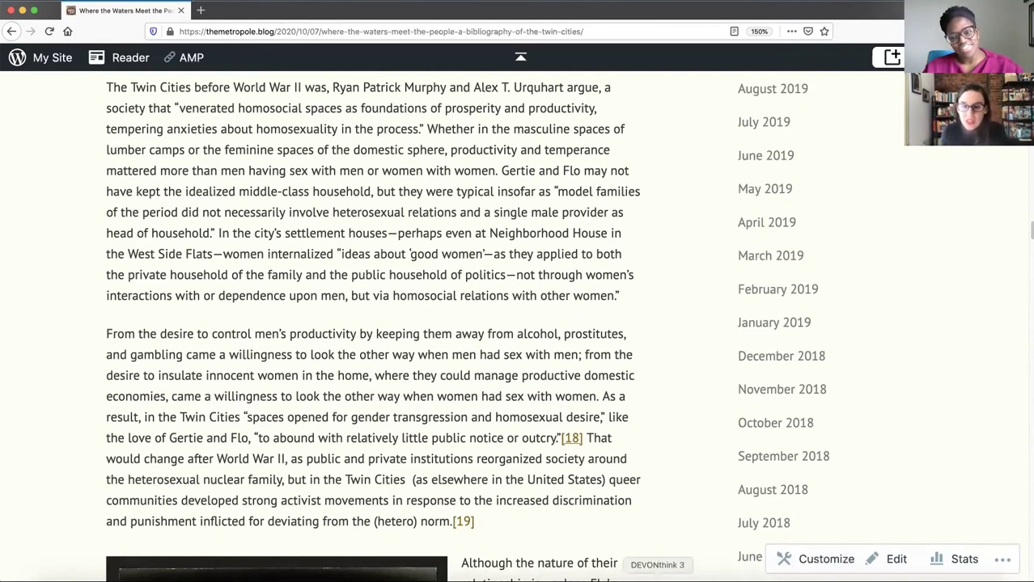
Switch to DEVONthink, scroll the mind-map PDF, then bring up the MarginNote library with Cmd+L
{"action": "left_click", "coordinate": [657, 576]}
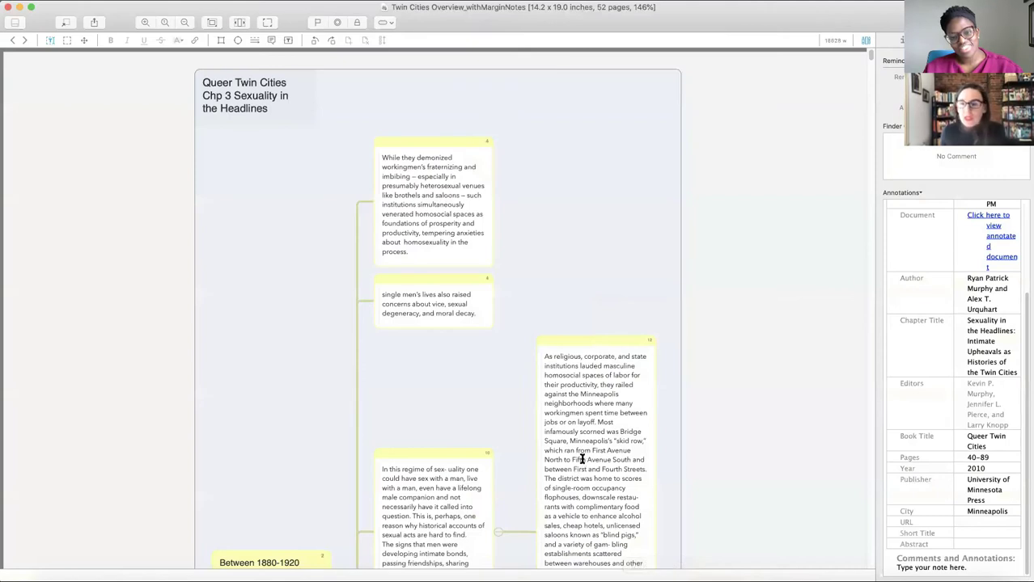
{"action": "scroll", "coordinate": [569, 432], "scroll_direction": "down", "scroll_amount": 4}
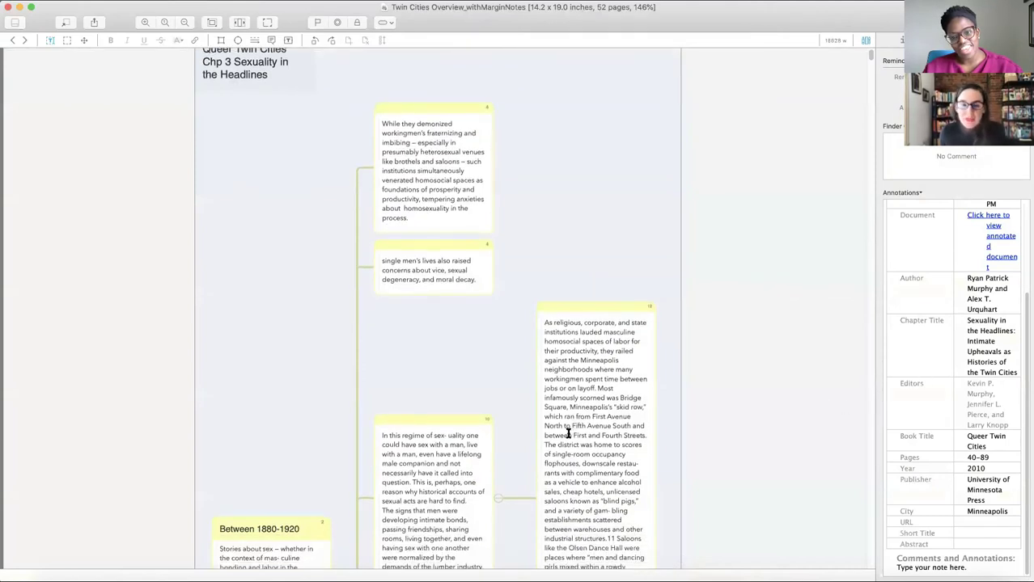
{"action": "scroll", "coordinate": [487, 441], "scroll_direction": "down", "scroll_amount": 3}
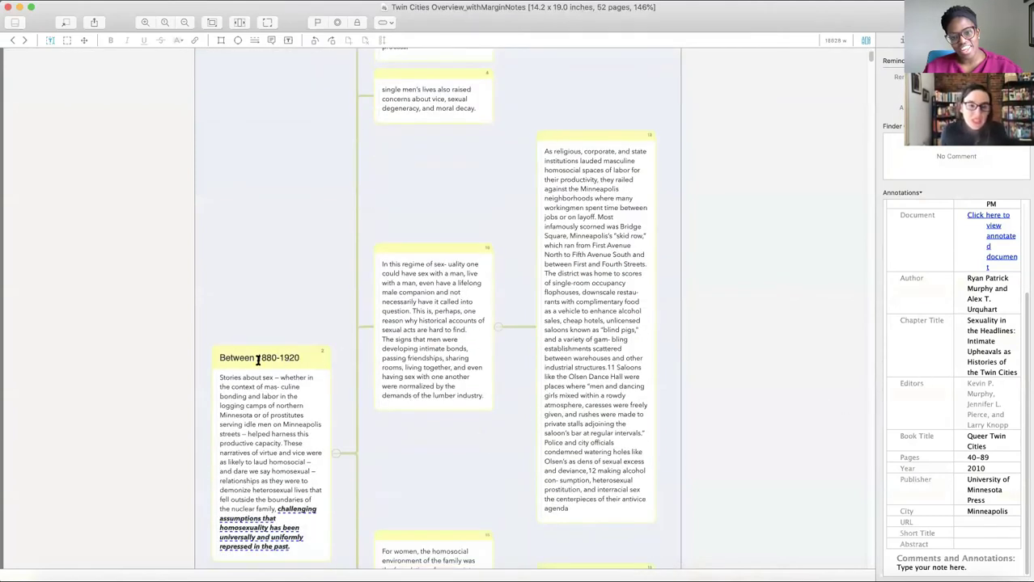
{"action": "scroll", "coordinate": [334, 432], "scroll_direction": "down", "scroll_amount": 5}
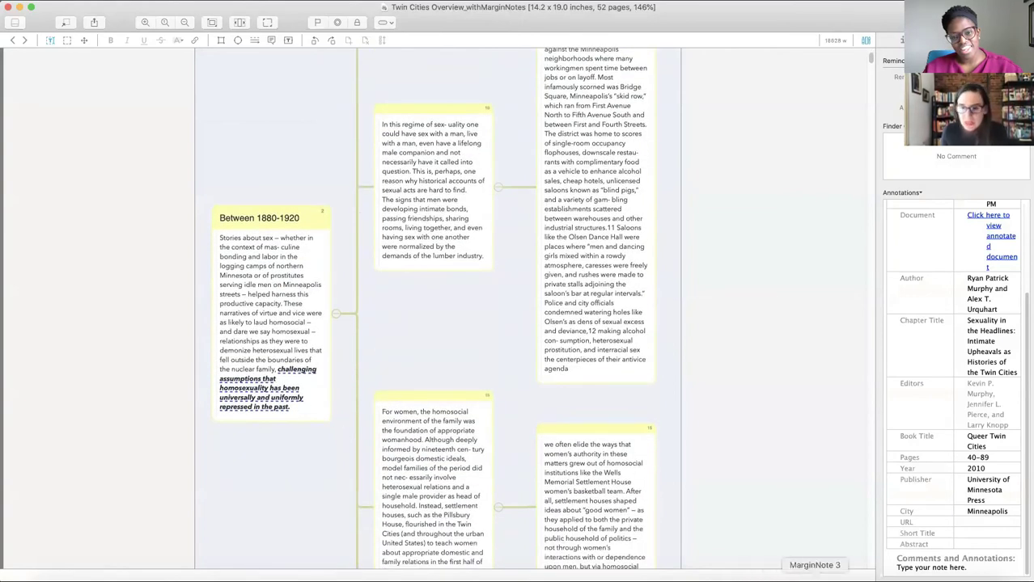
{"action": "key", "text": "super+l"}
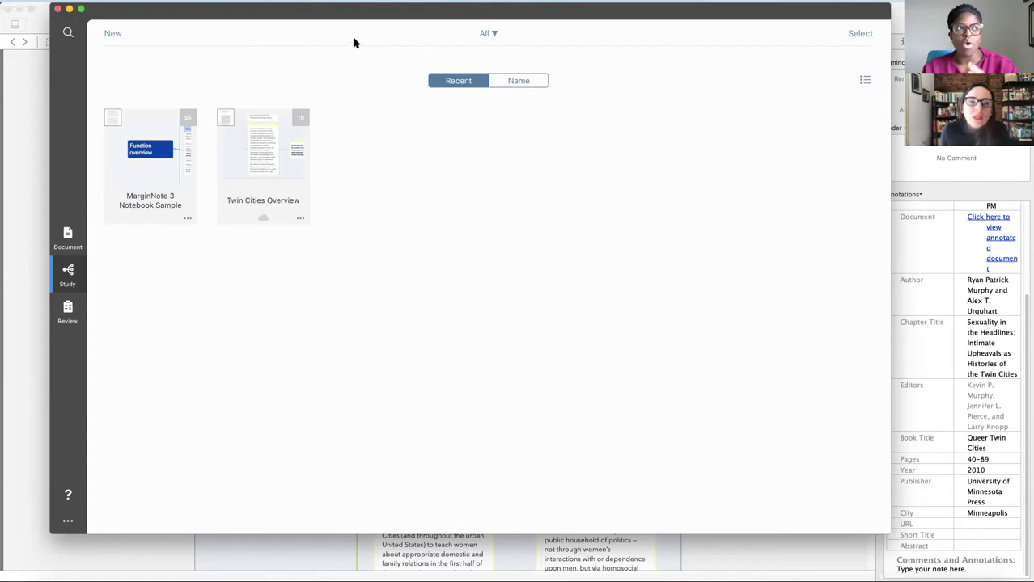
Zoom the 'Queer Twin Cities Chp 3 Sexuality in the Headlines' mind map in the Twin Cities Overview notebook
{"action": "scroll", "coordinate": [341, 285], "scroll_direction": "down", "scroll_amount": 1}
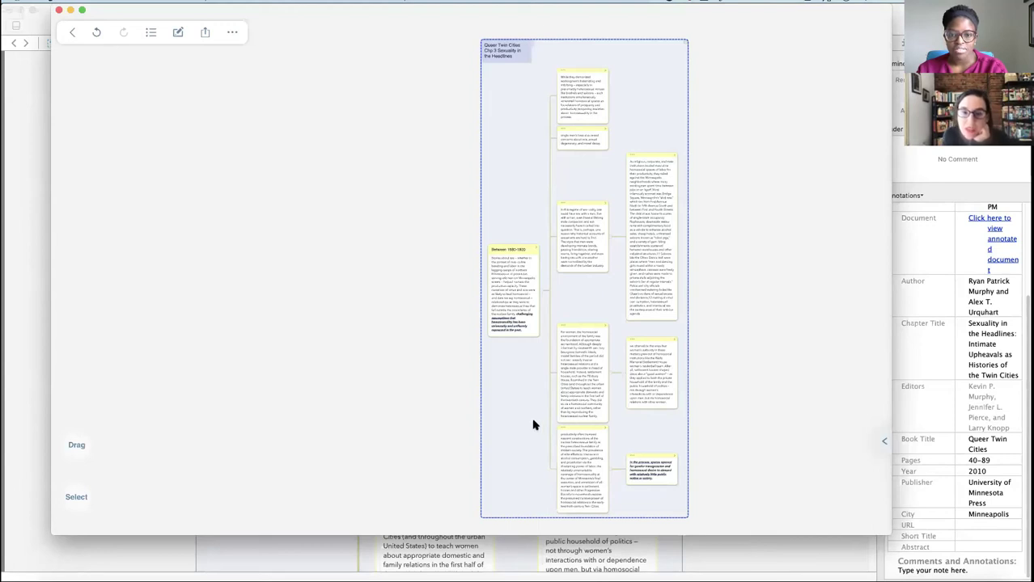
{"action": "scroll", "coordinate": [522, 389], "scroll_direction": "up", "scroll_amount": 3}
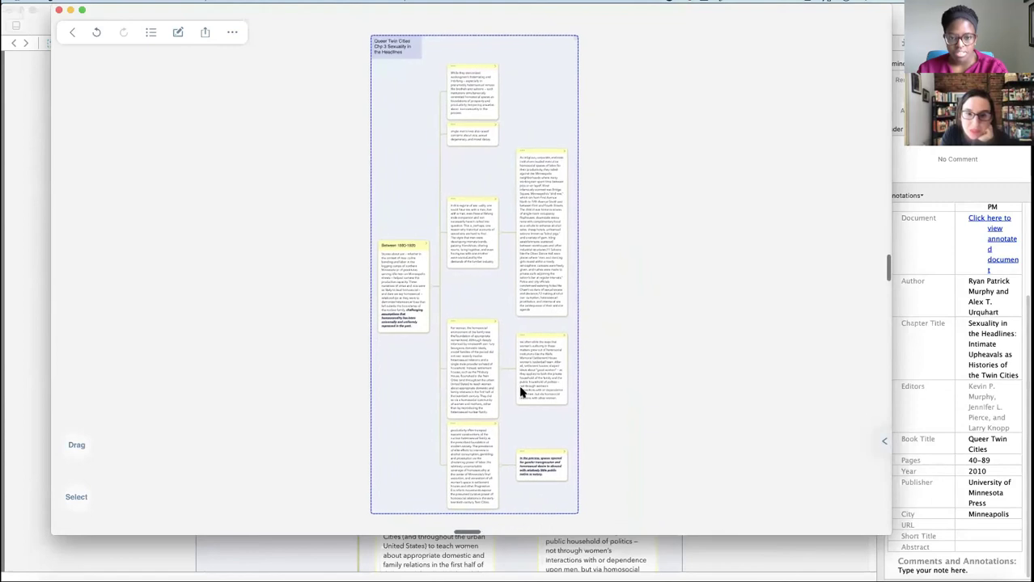
Open the chapter's source PDF in a pane beside the mind map
{"action": "left_click", "coordinate": [881, 444]}
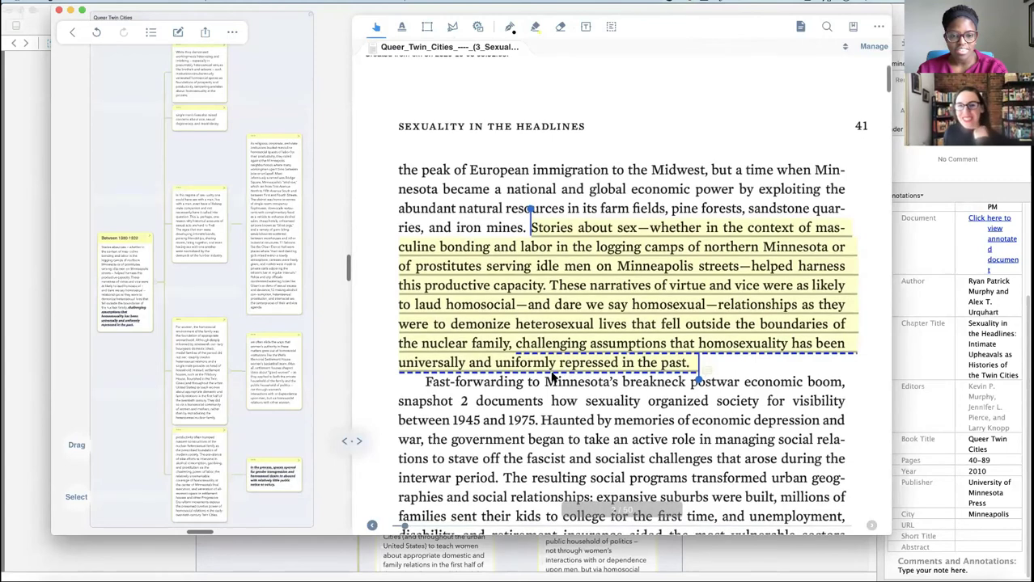
{"action": "scroll", "coordinate": [554, 370], "scroll_direction": "down", "scroll_amount": 3}
{"action": "scroll", "coordinate": [548, 374], "scroll_direction": "up", "scroll_amount": 10}
{"action": "scroll", "coordinate": [548, 382], "scroll_direction": "up", "scroll_amount": 10}
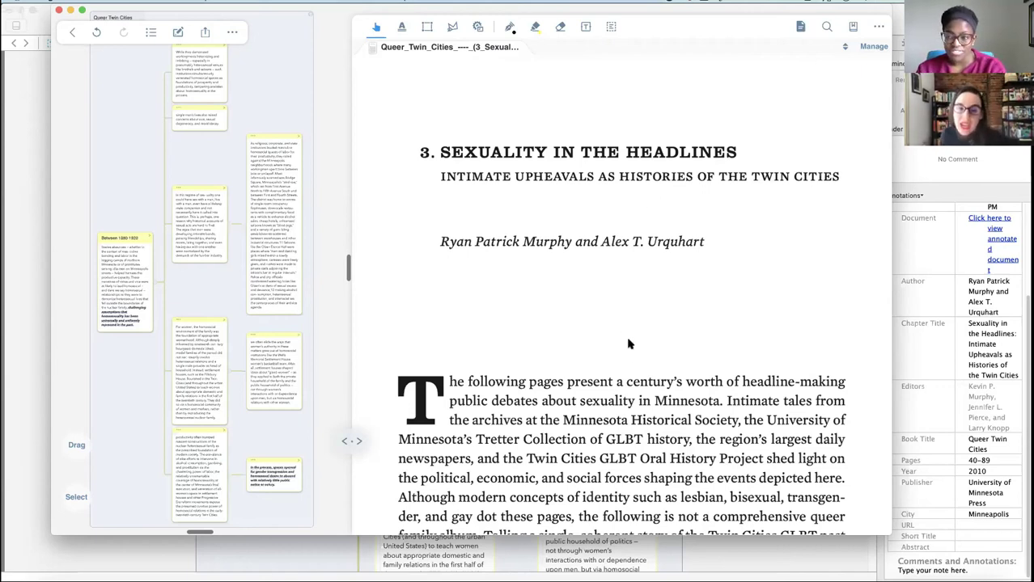
Go to page 41 and select the yellow 'Stories about sex' highlight
{"action": "scroll", "coordinate": [617, 341], "scroll_direction": "down", "scroll_amount": 1}
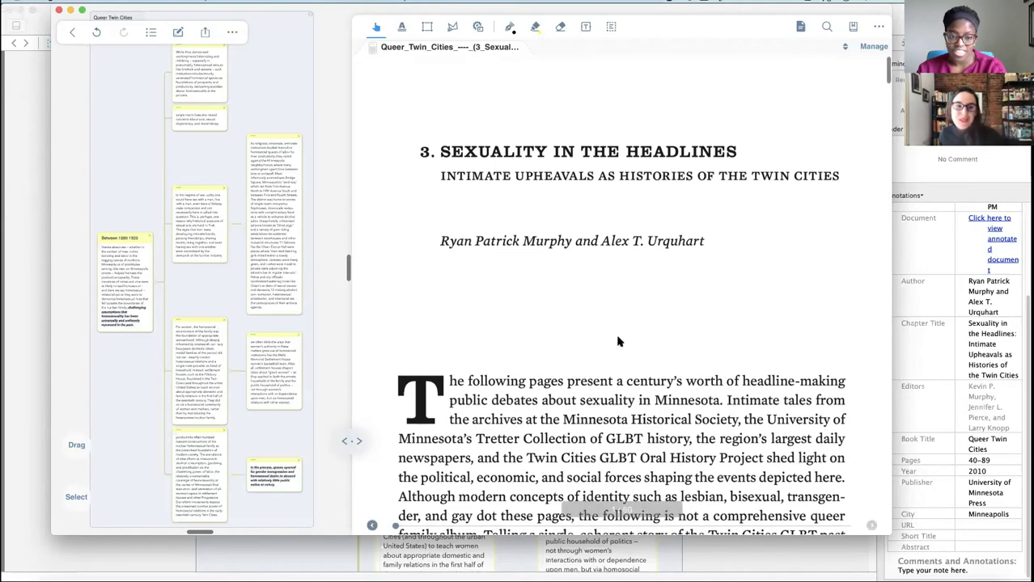
{"action": "scroll", "coordinate": [630, 348], "scroll_direction": "down", "scroll_amount": 12}
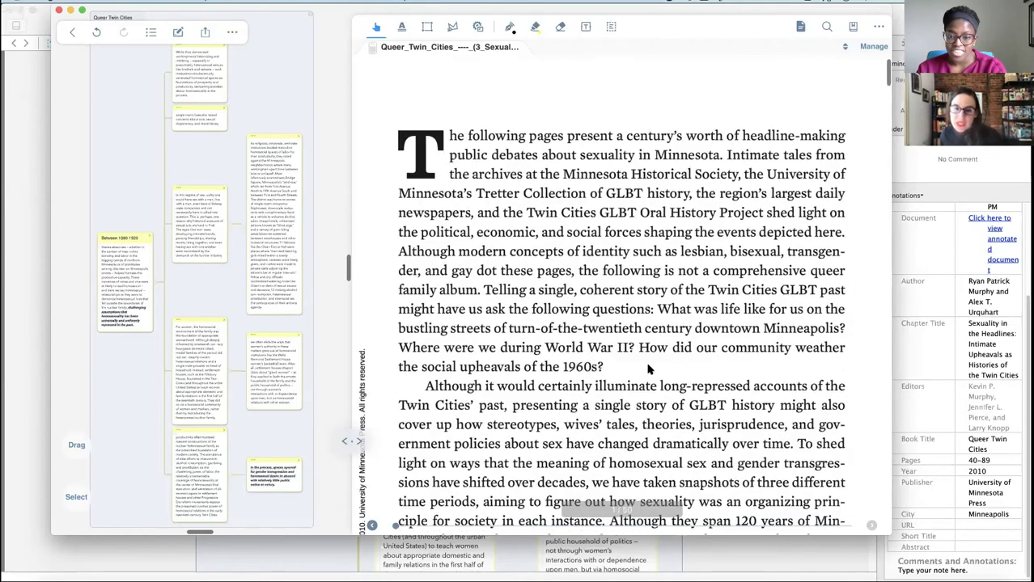
{"action": "scroll", "coordinate": [643, 365], "scroll_direction": "down", "scroll_amount": 10}
{"action": "left_click", "coordinate": [643, 365]}
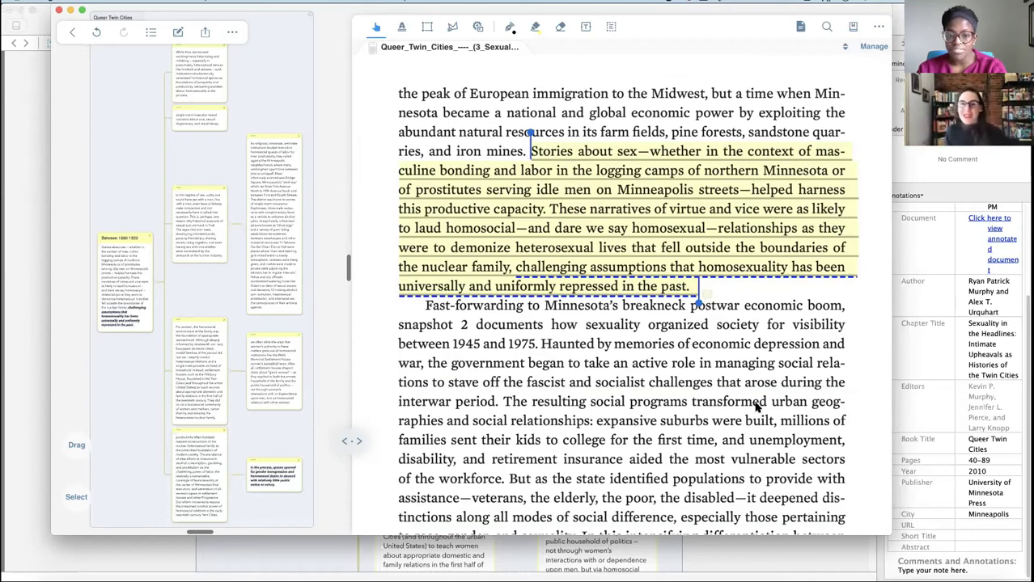
{"action": "scroll", "coordinate": [740, 257], "scroll_direction": "up", "scroll_amount": 3}
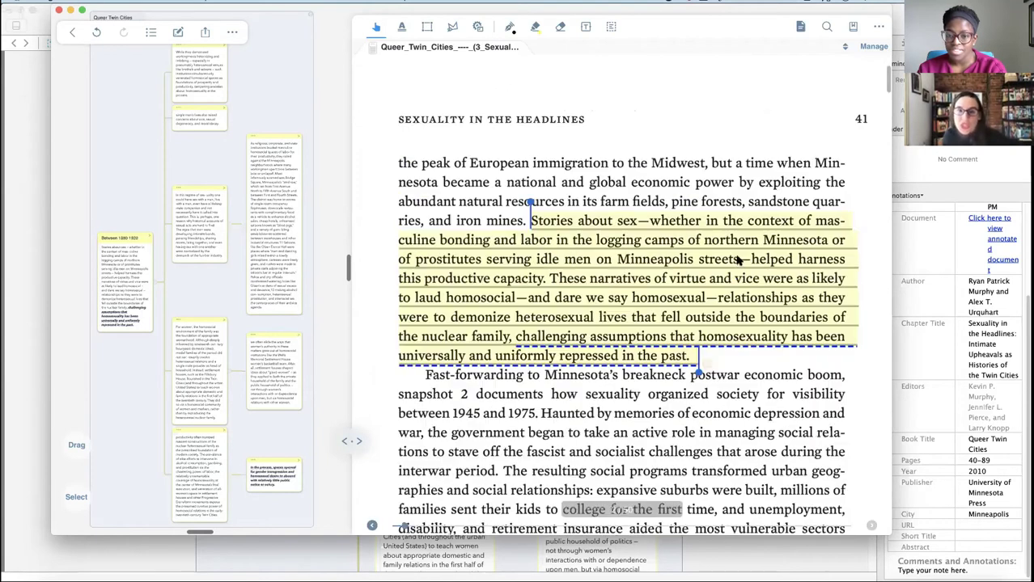
{"action": "scroll", "coordinate": [738, 262], "scroll_direction": "down", "scroll_amount": 2}
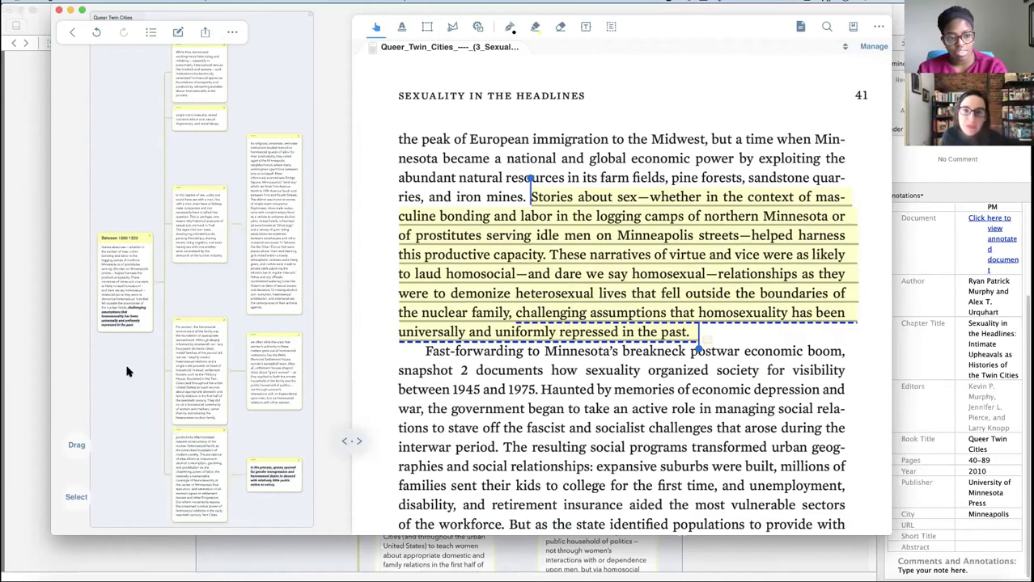
{"action": "scroll", "coordinate": [134, 420], "scroll_direction": "down", "scroll_amount": 2}
{"action": "scroll", "coordinate": [133, 422], "scroll_direction": "up", "scroll_amount": 5}
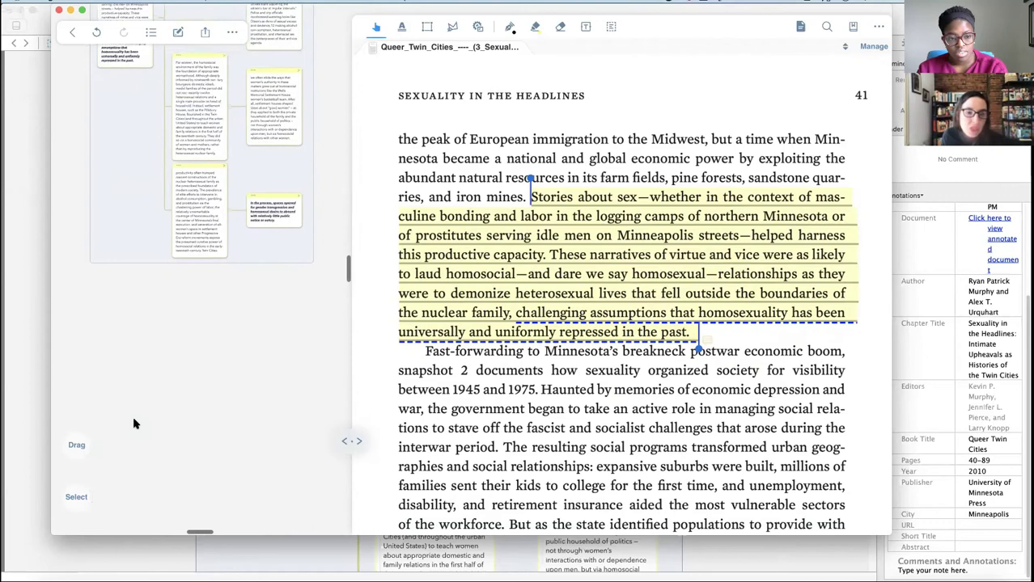
Switch the notes sidebar to Outline view so the highlighted excerpts are listed
{"action": "left_click", "coordinate": [155, 34]}
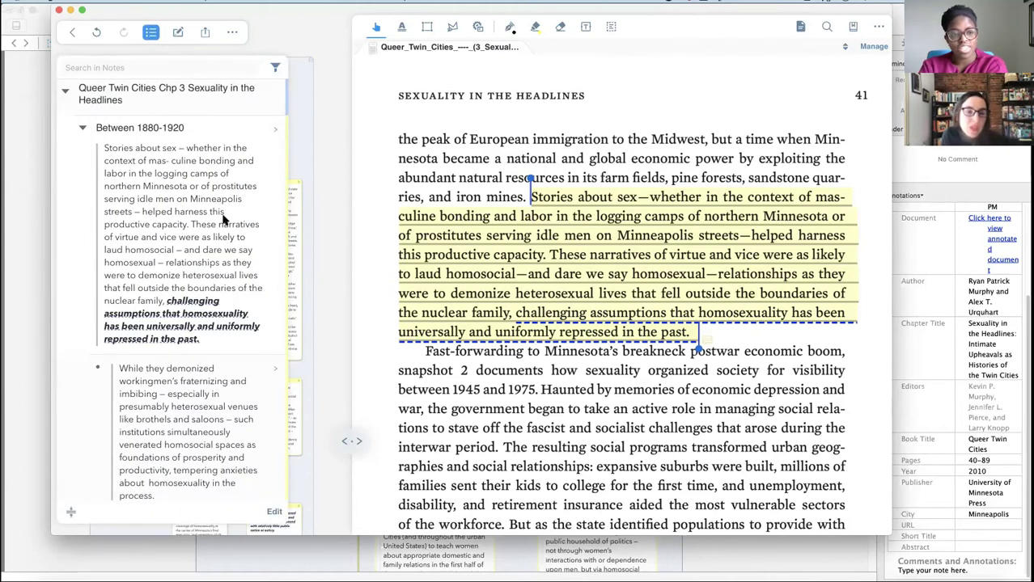
{"action": "left_click", "coordinate": [710, 344]}
{"action": "left_click", "coordinate": [228, 215]}
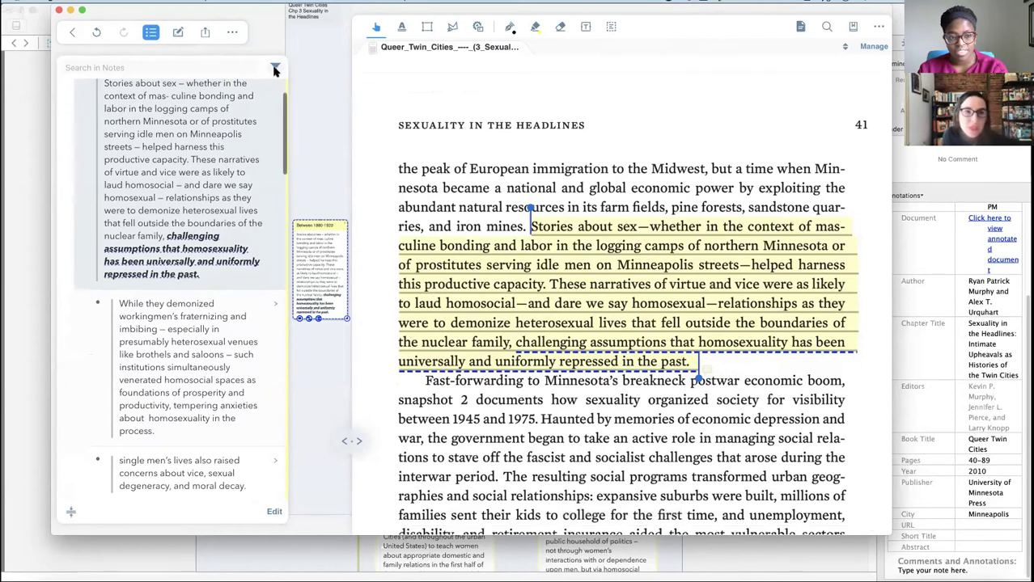
Move to the Harriet Island beach photo page and select its 'single men's lives' highlight
{"action": "scroll", "coordinate": [277, 143], "scroll_direction": "up", "scroll_amount": 2}
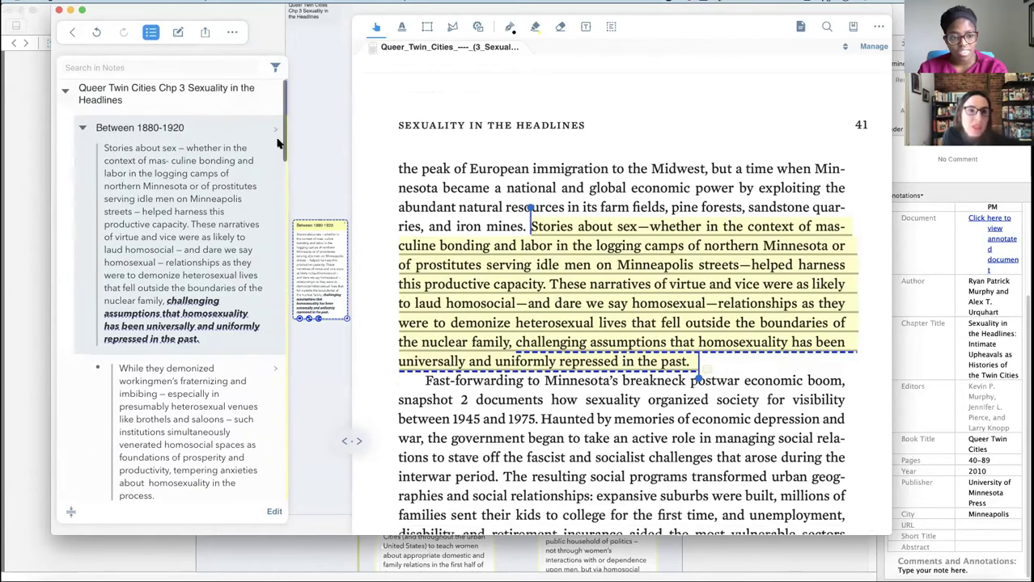
{"action": "mouse_move", "coordinate": [275, 129]}
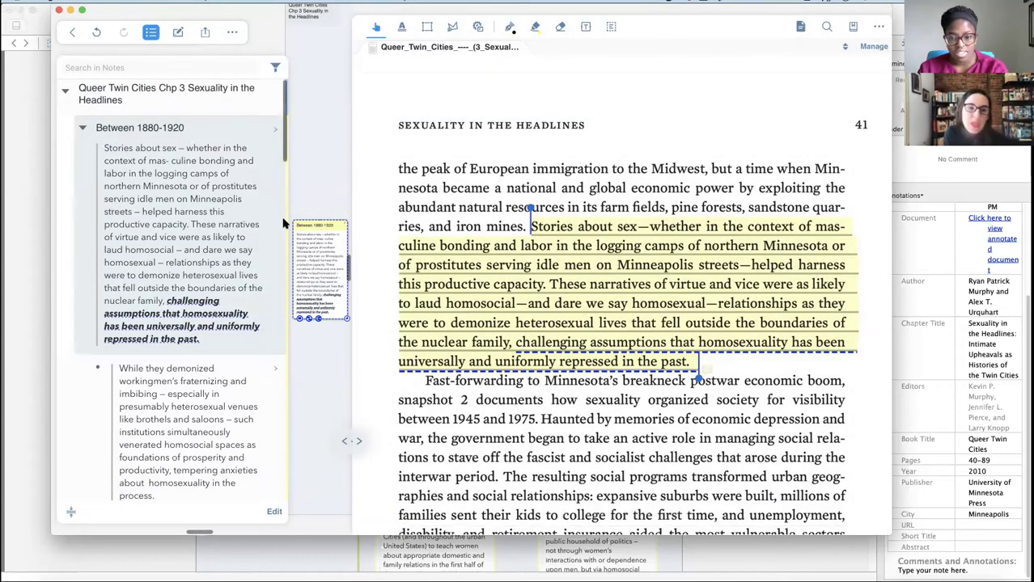
{"action": "scroll", "coordinate": [535, 281], "scroll_direction": "down", "scroll_amount": 1}
{"action": "scroll", "coordinate": [536, 282], "scroll_direction": "down", "scroll_amount": 10}
{"action": "scroll", "coordinate": [502, 275], "scroll_direction": "down", "scroll_amount": 15}
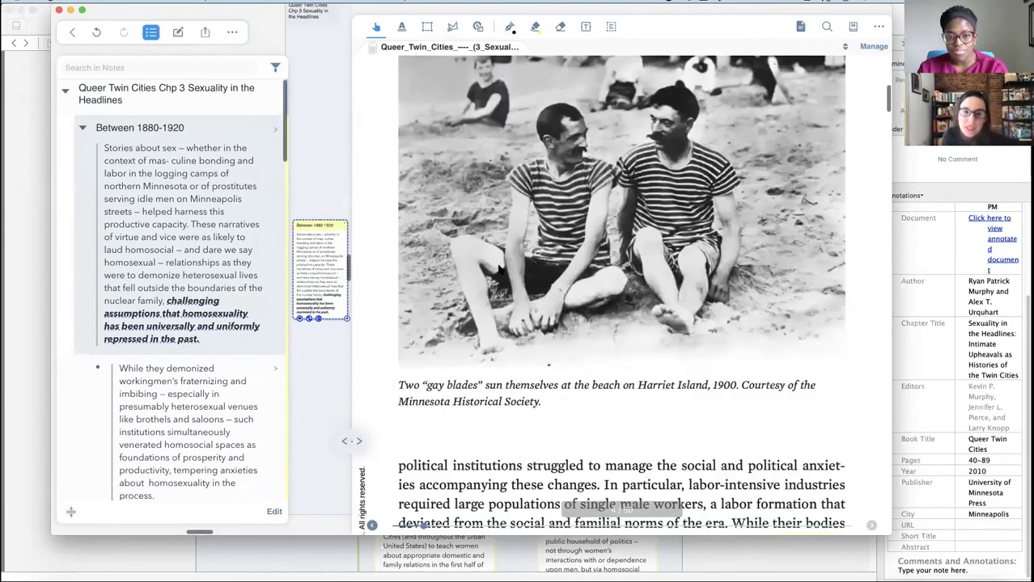
{"action": "scroll", "coordinate": [500, 271], "scroll_direction": "down", "scroll_amount": 8}
{"action": "left_click", "coordinate": [491, 280]}
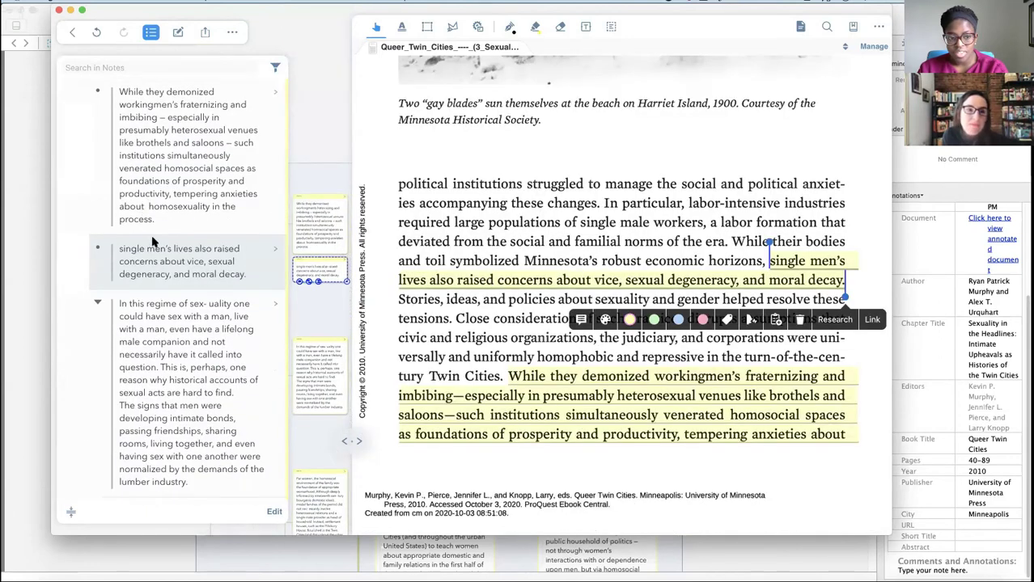
Show the chapter 3 notes as a mind map, move the women's authority card, and hide the PDF pane
{"action": "left_click", "coordinate": [147, 33]}
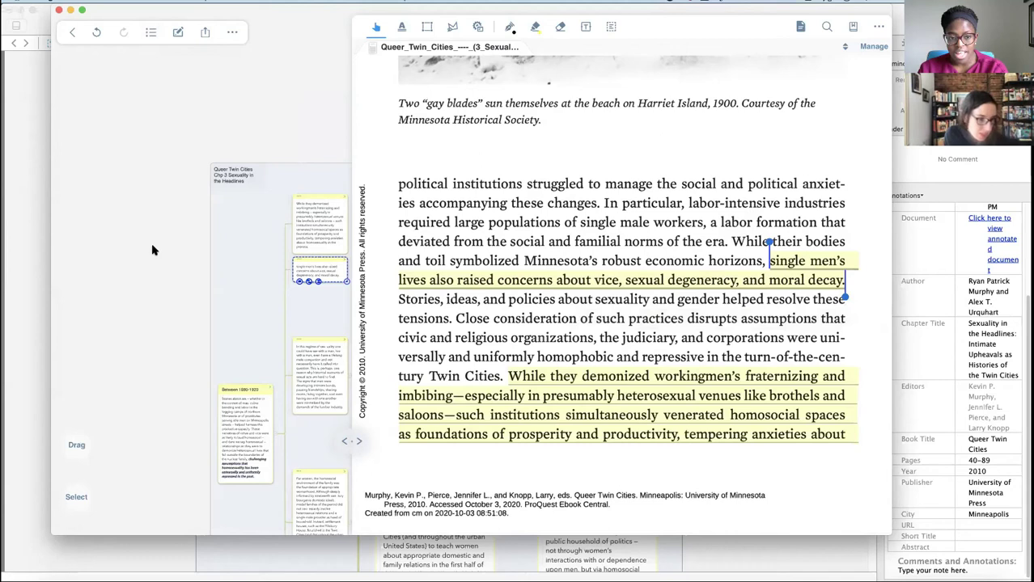
{"action": "left_click_drag", "start_coordinate": [147, 242], "coordinate": [130, 230]}
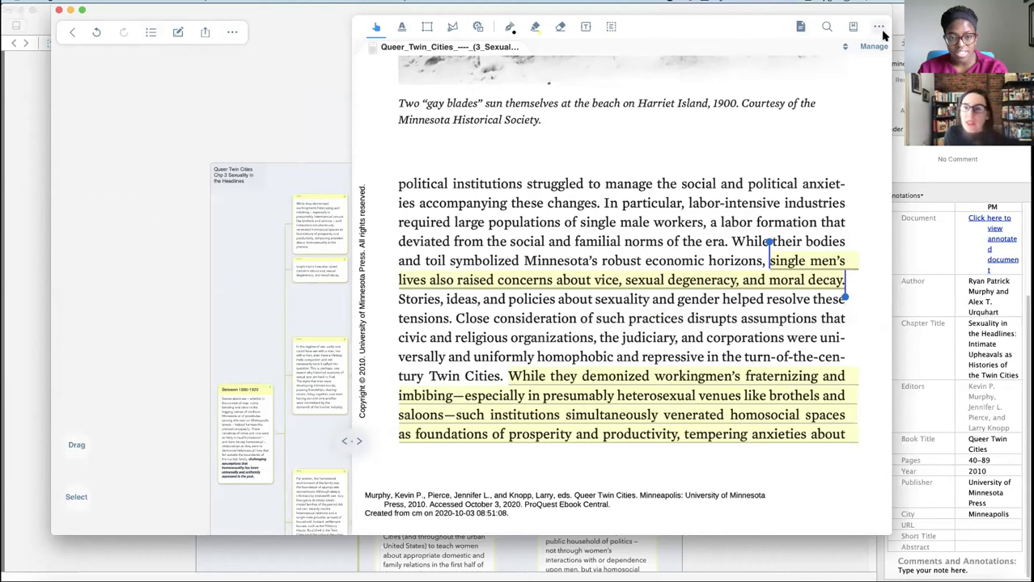
{"action": "mouse_move", "coordinate": [259, 294]}
{"action": "left_mouse_down"}
{"action": "mouse_move", "coordinate": [224, 285]}
{"action": "mouse_move", "coordinate": [259, 301]}
{"action": "left_mouse_up"}
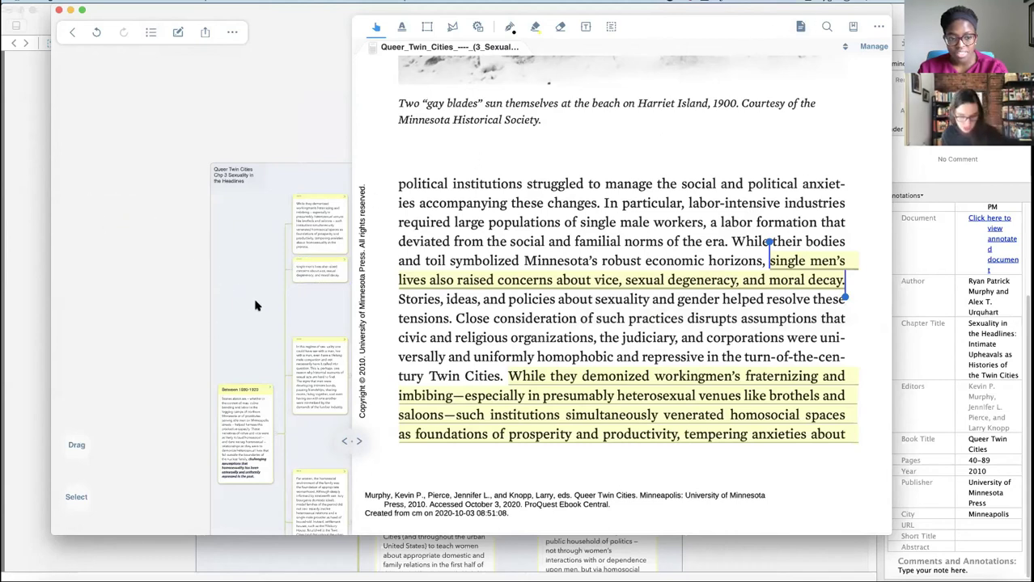
{"action": "scroll", "coordinate": [249, 306], "scroll_direction": "down", "scroll_amount": 5}
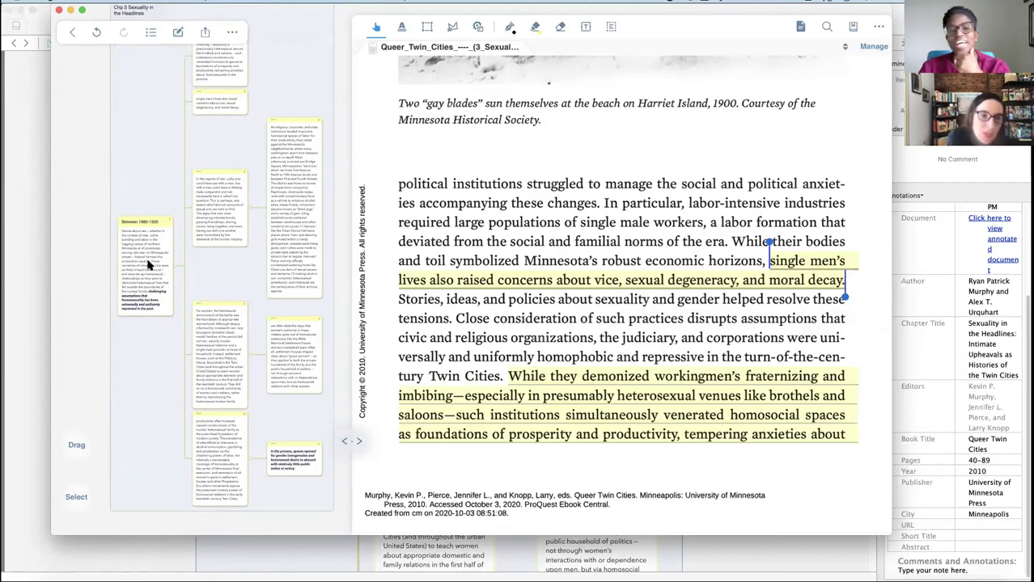
{"action": "left_click_drag", "start_coordinate": [306, 341], "coordinate": [296, 362]}
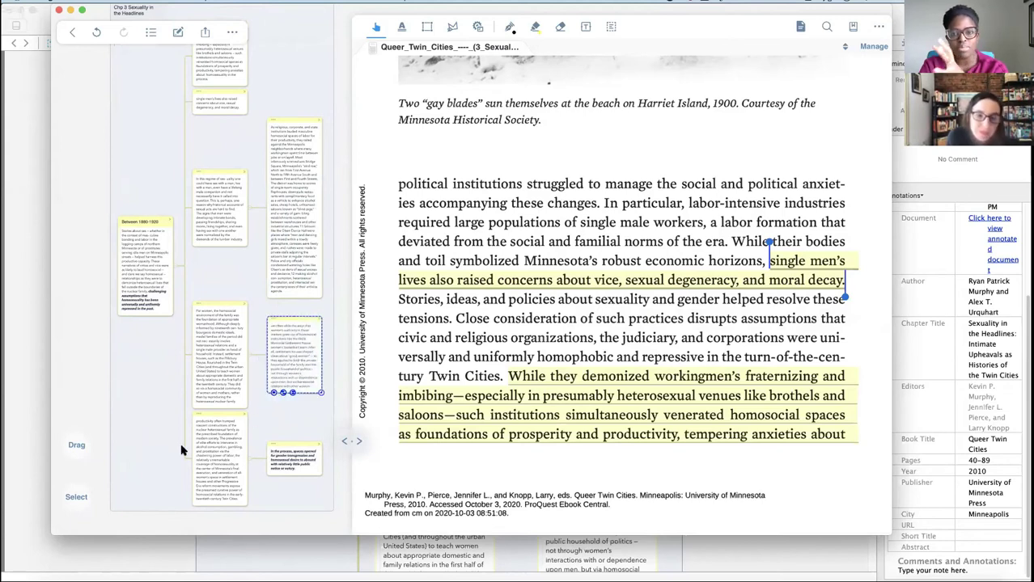
{"action": "left_click", "coordinate": [359, 442]}
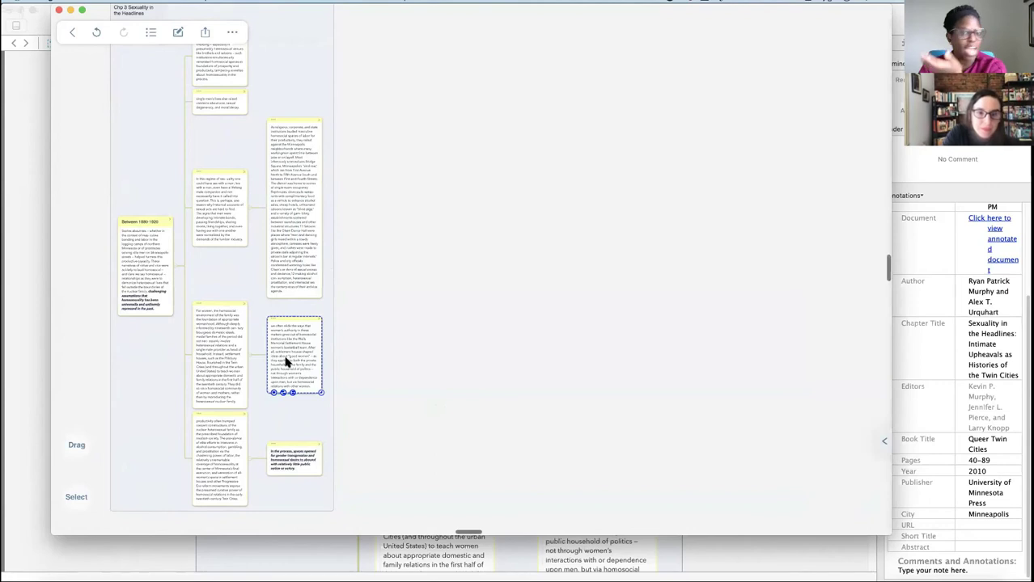
Zoom into the mind map and select, then clear, a branch of note cards
{"action": "scroll", "coordinate": [285, 362], "scroll_direction": "up", "scroll_amount": 5}
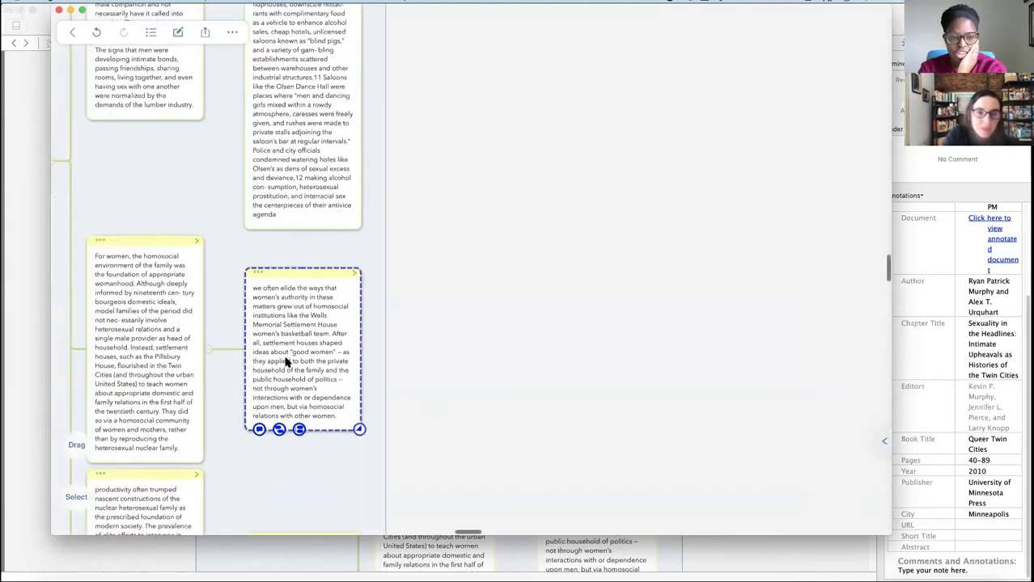
{"action": "scroll", "coordinate": [285, 361], "scroll_direction": "left", "scroll_amount": 10}
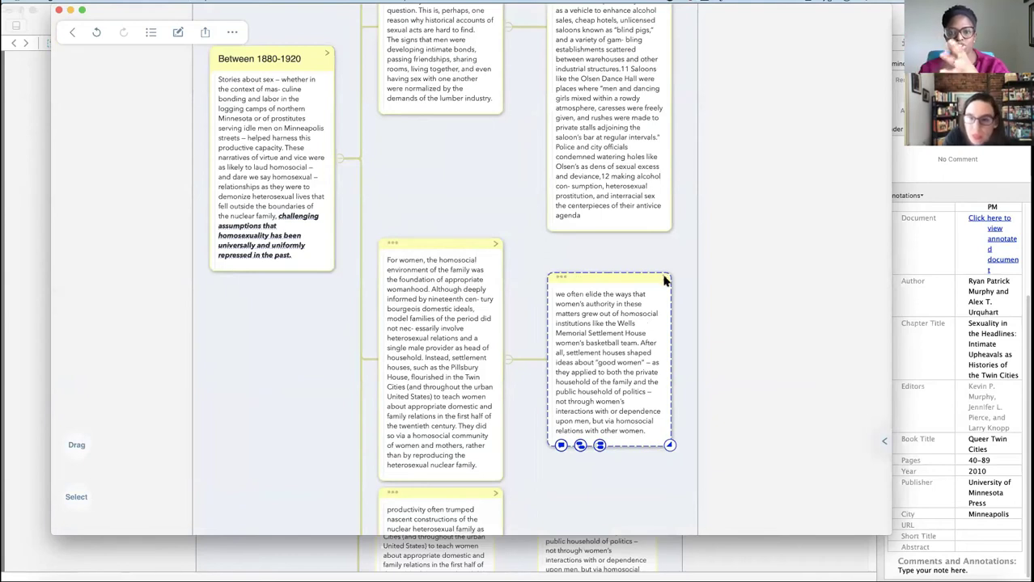
{"action": "mouse_move", "coordinate": [664, 280]}
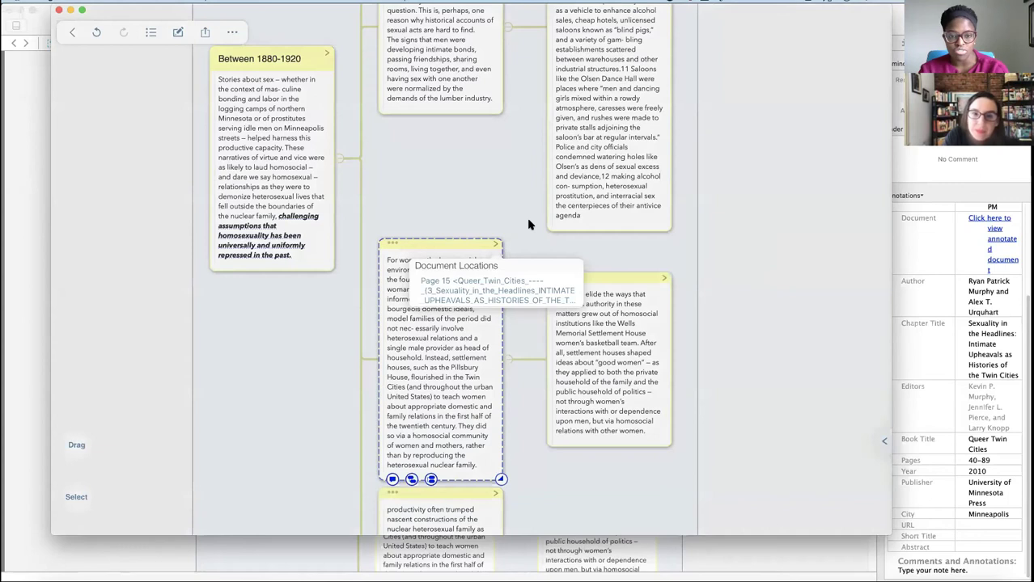
{"action": "left_click", "coordinate": [528, 224]}
{"action": "left_click", "coordinate": [778, 319]}
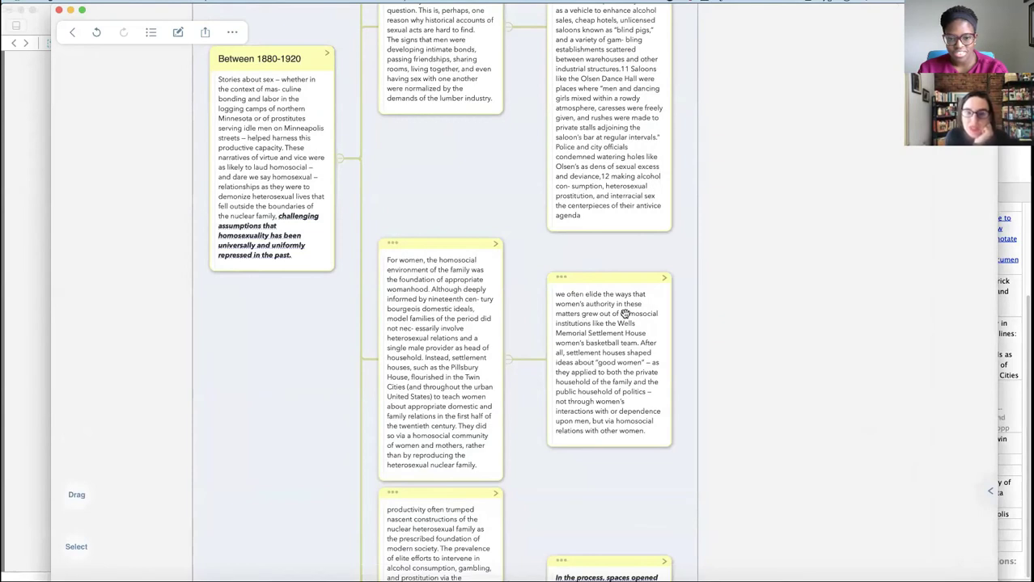
Turn on Drag mode, float the women's authority note, and inspect the 'For women' card
{"action": "scroll", "coordinate": [536, 323], "scroll_direction": "down", "scroll_amount": 2}
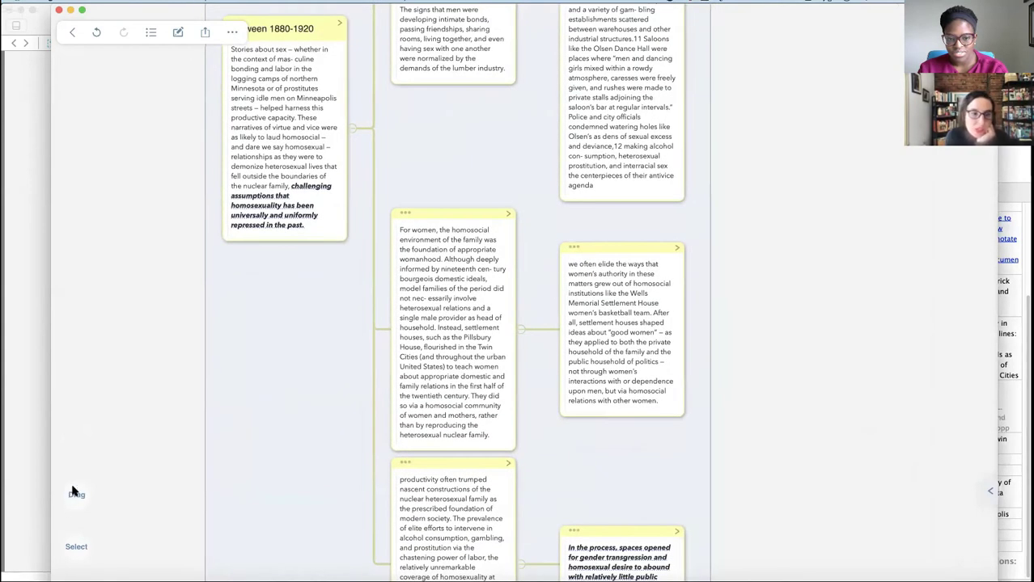
{"action": "left_click", "coordinate": [76, 493]}
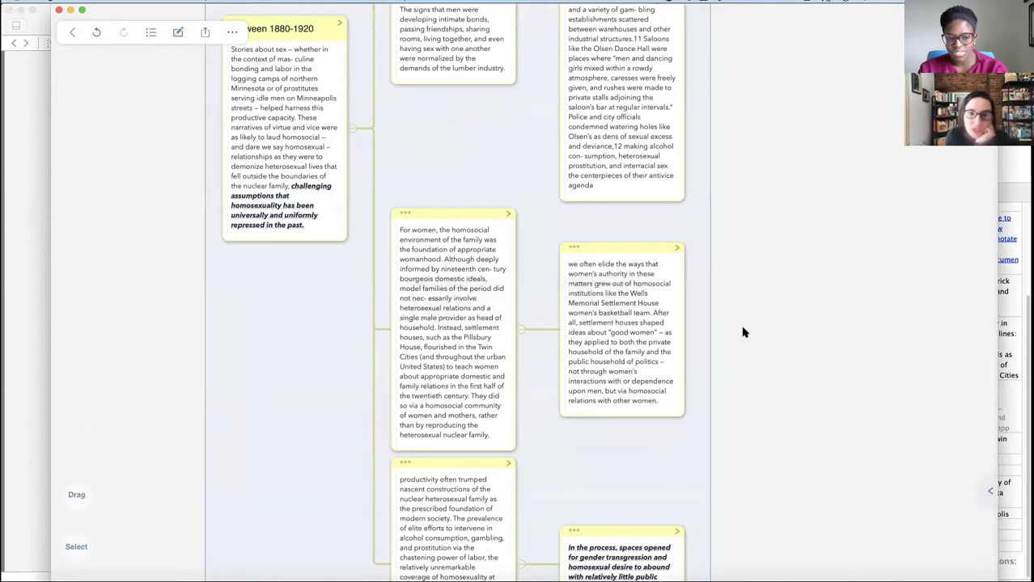
{"action": "mouse_move", "coordinate": [619, 344]}
{"action": "left_mouse_down"}
{"action": "mouse_move", "coordinate": [730, 207]}
{"action": "mouse_move", "coordinate": [684, 144]}
{"action": "mouse_move", "coordinate": [639, 131]}
{"action": "mouse_move", "coordinate": [622, 339]}
{"action": "left_mouse_up"}
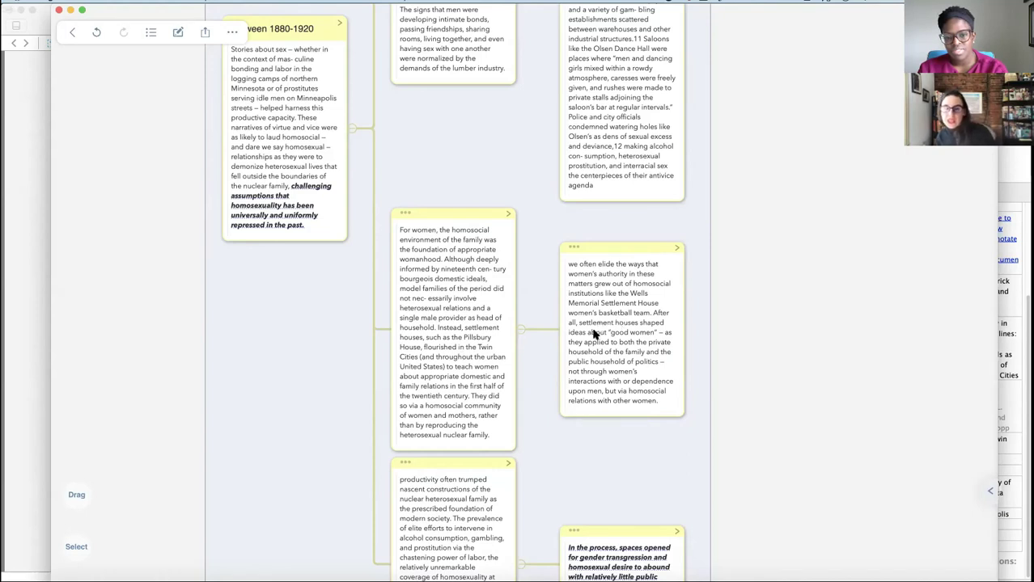
{"action": "left_click", "coordinate": [649, 368]}
{"action": "left_click", "coordinate": [440, 330]}
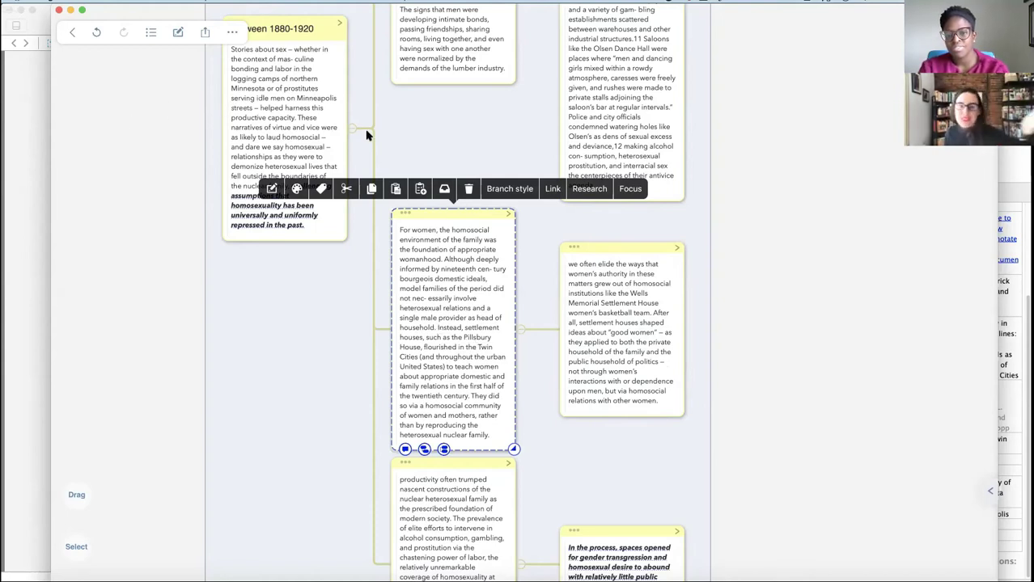
{"action": "left_click", "coordinate": [791, 283]}
Scroll the map to the last card, 'In the process, spaces opened for gender transgression'
{"action": "scroll", "coordinate": [558, 328], "scroll_direction": "down", "scroll_amount": 2}
{"action": "scroll", "coordinate": [555, 329], "scroll_direction": "down", "scroll_amount": 3}
{"action": "scroll", "coordinate": [554, 329], "scroll_direction": "up", "scroll_amount": 5}
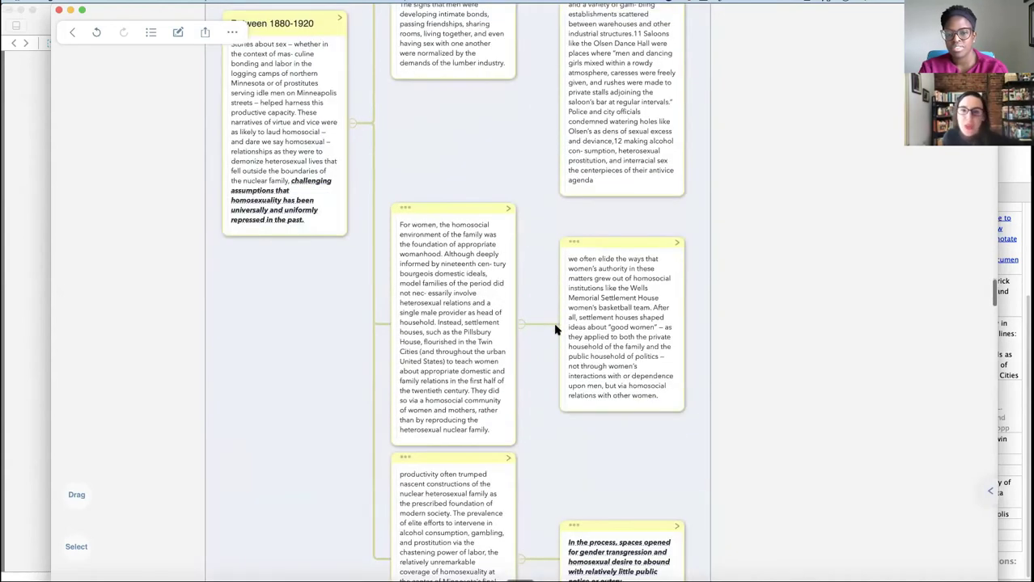
{"action": "scroll", "coordinate": [555, 329], "scroll_direction": "up", "scroll_amount": 10}
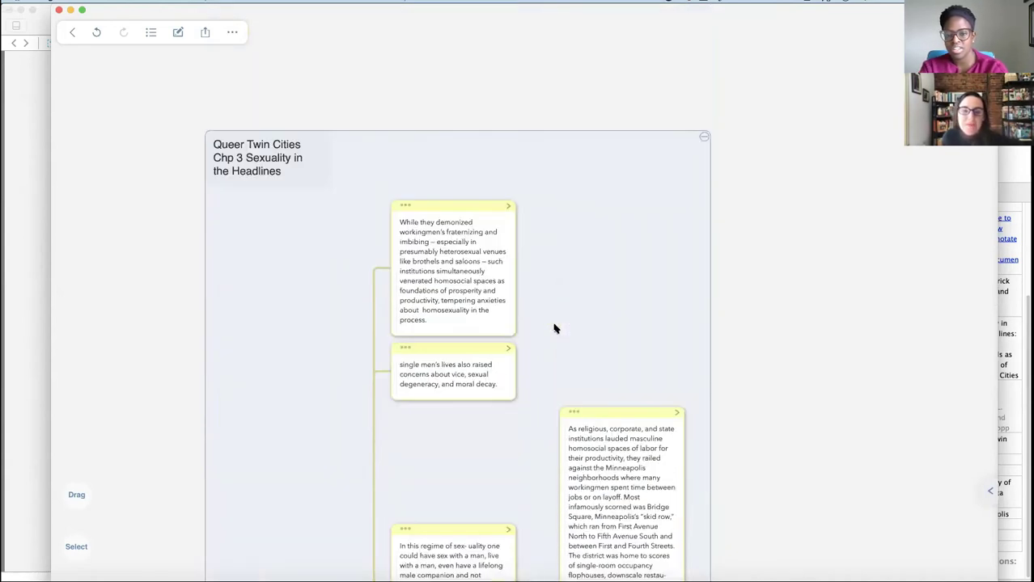
{"action": "scroll", "coordinate": [555, 327], "scroll_direction": "down", "scroll_amount": 10}
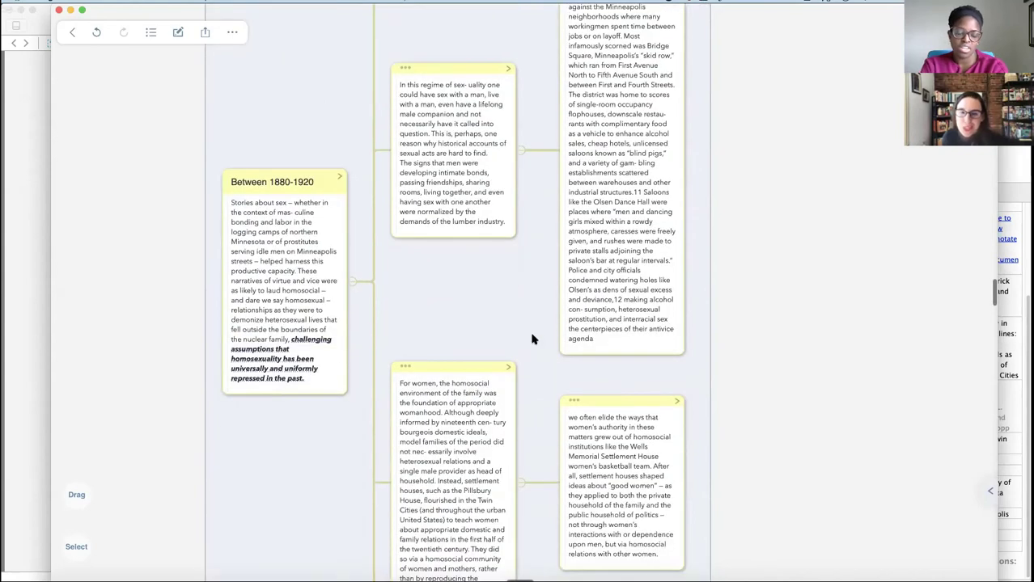
{"action": "scroll", "coordinate": [484, 306], "scroll_direction": "down", "scroll_amount": 4}
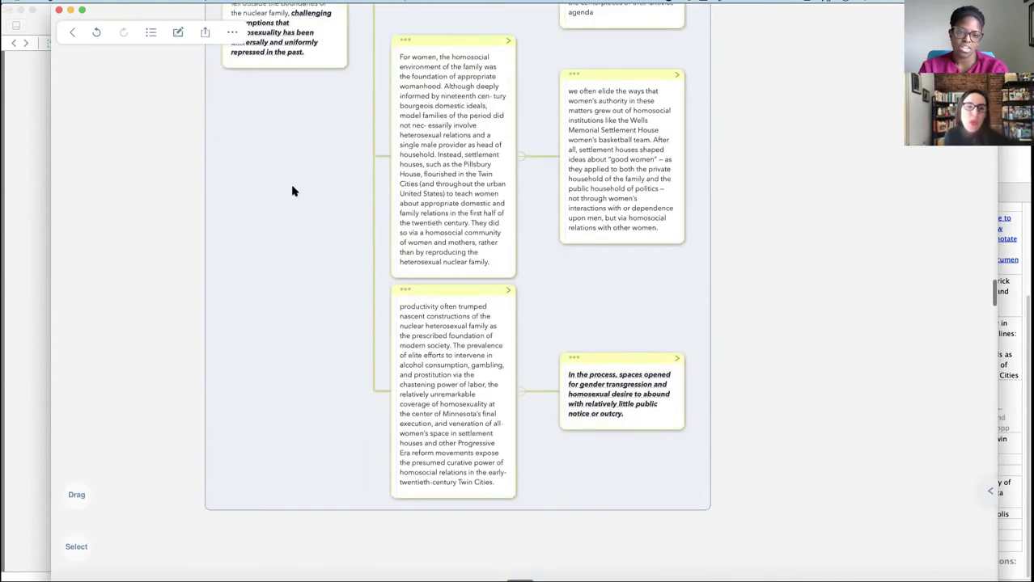
Close the mind-map notebook to the library and bring DEVONthink 3 to the front
{"action": "left_click", "coordinate": [71, 34]}
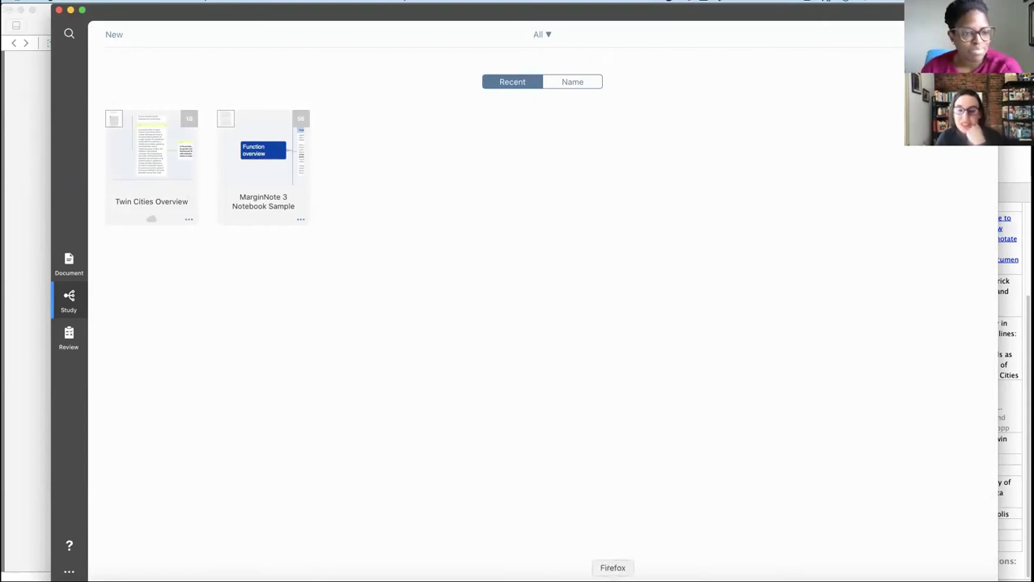
{"action": "left_click", "coordinate": [658, 566]}
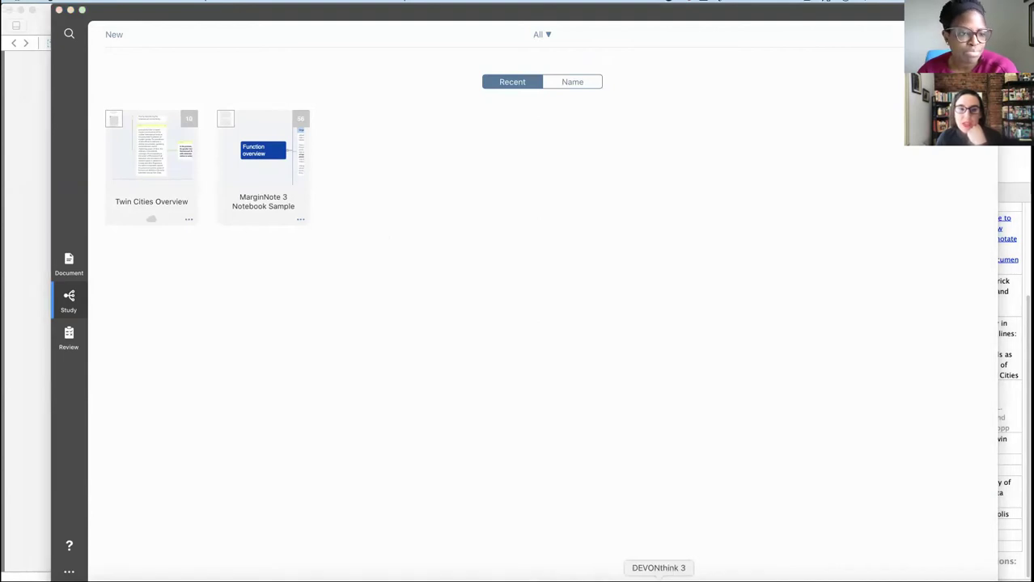
Close the Twin Cities window and open St. Paul's Founding Years PDF with MarginNote 3
{"action": "left_click", "coordinate": [9, 9]}
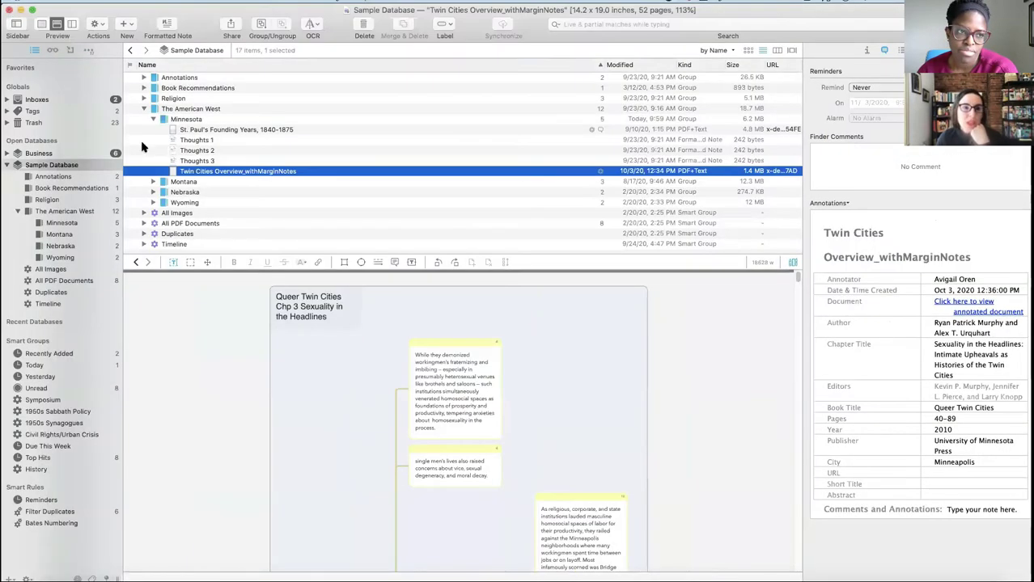
{"action": "left_click", "coordinate": [207, 132]}
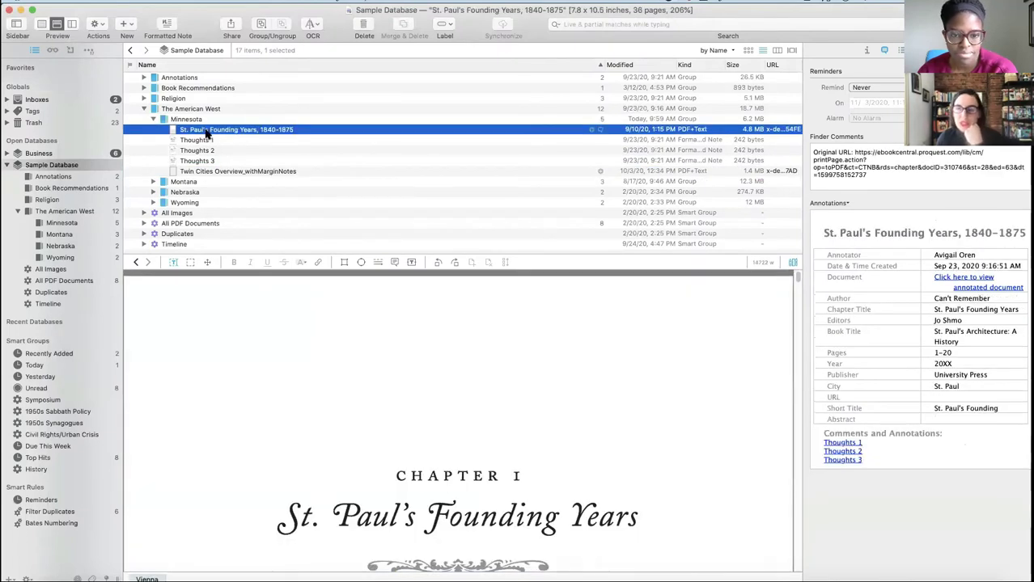
{"action": "scroll", "coordinate": [392, 362], "scroll_direction": "down", "scroll_amount": 5}
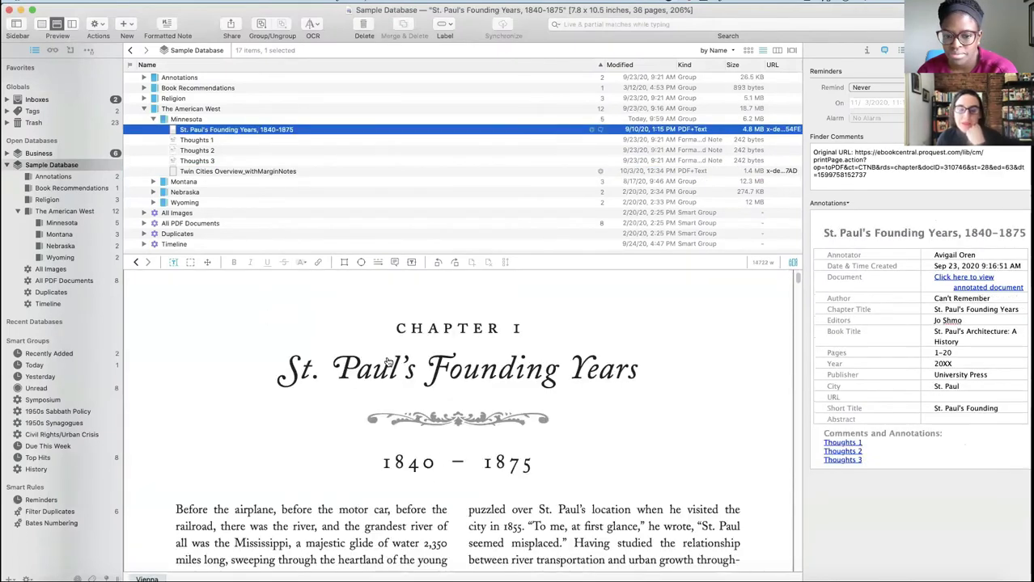
{"action": "scroll", "coordinate": [387, 362], "scroll_direction": "down", "scroll_amount": 2}
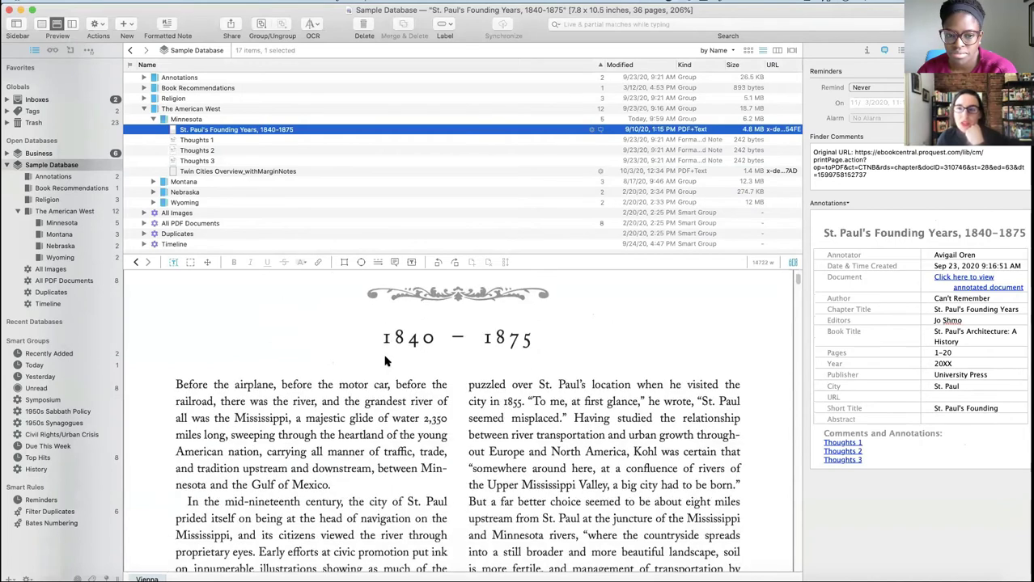
{"action": "scroll", "coordinate": [367, 308], "scroll_direction": "up", "scroll_amount": 6}
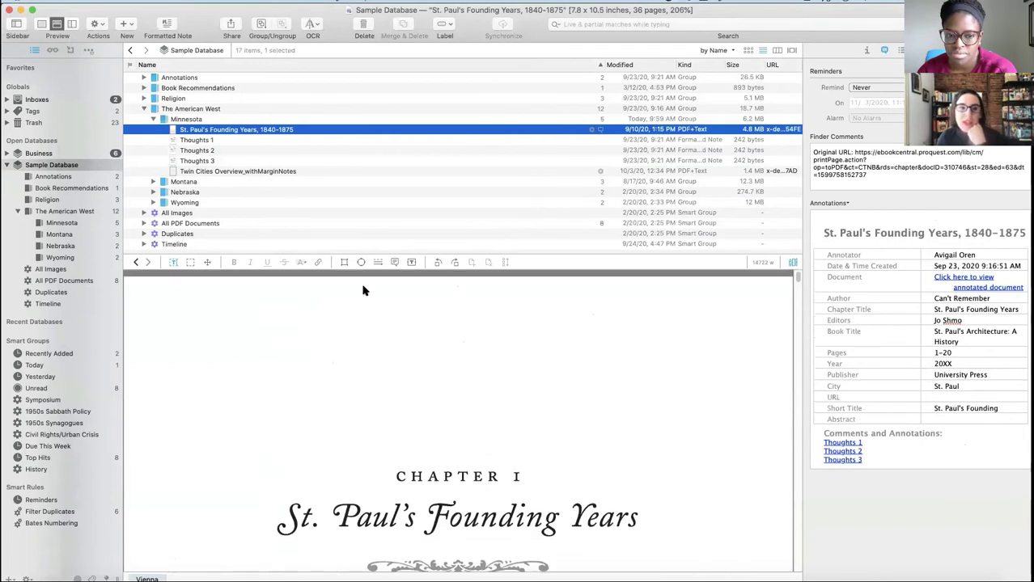
{"action": "right_click", "coordinate": [206, 132]}
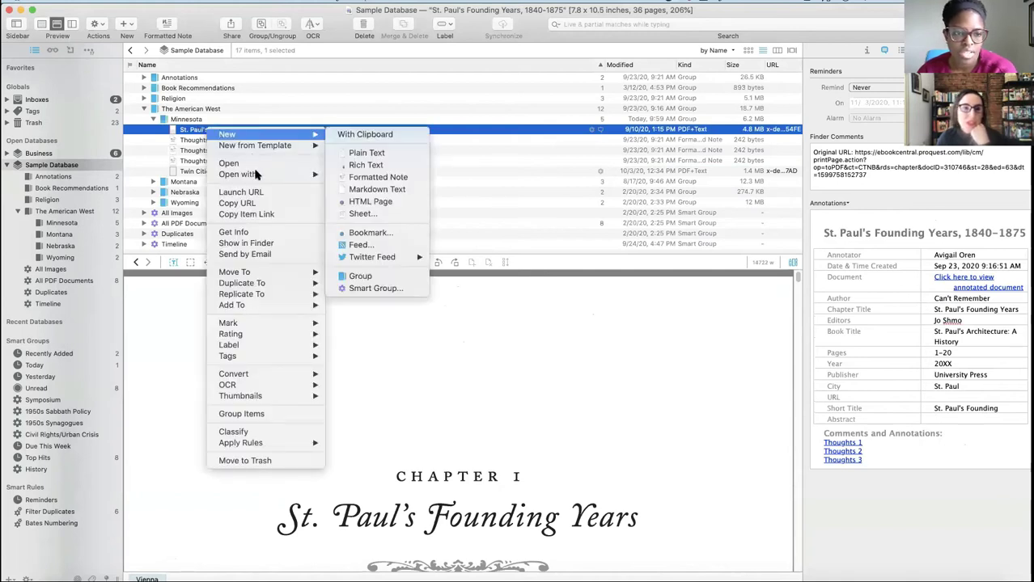
{"action": "mouse_move", "coordinate": [257, 175]}
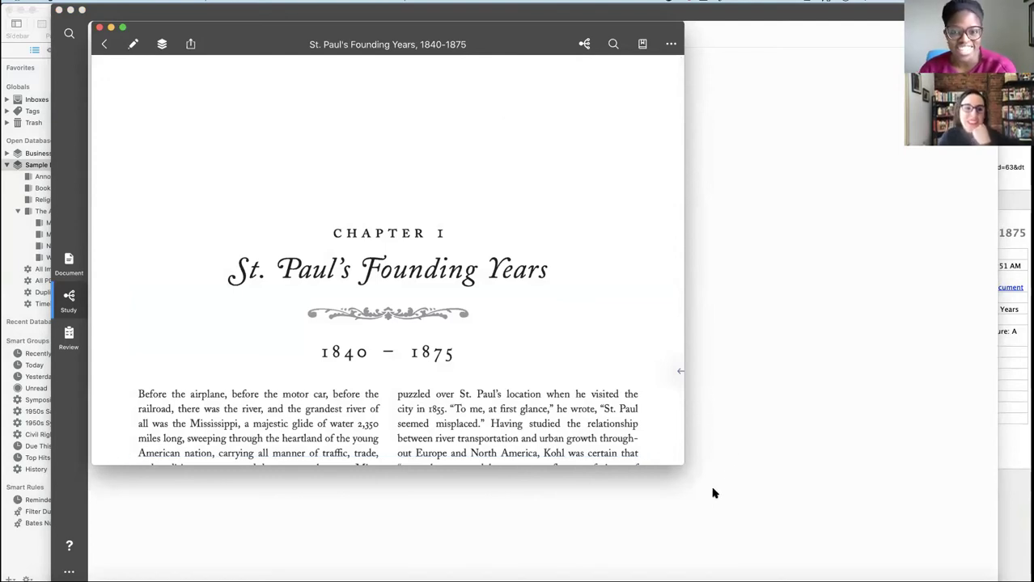
Enlarge the book window and select the Fort Snelling passage beginning 'Indeed, this was the very site'
{"action": "left_click_drag", "start_coordinate": [680, 463], "coordinate": [842, 513]}
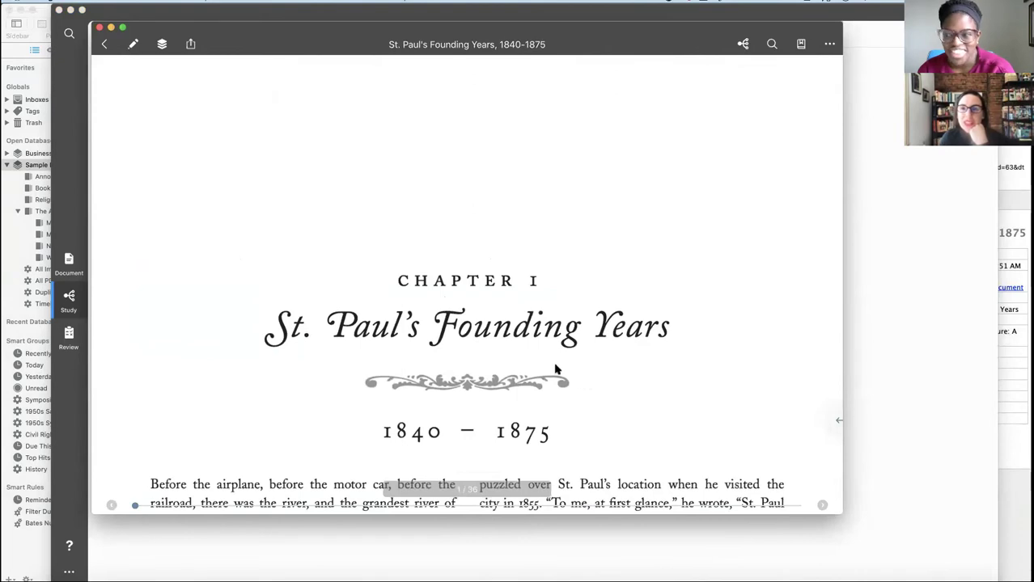
{"action": "scroll", "coordinate": [555, 367], "scroll_direction": "down", "scroll_amount": 5}
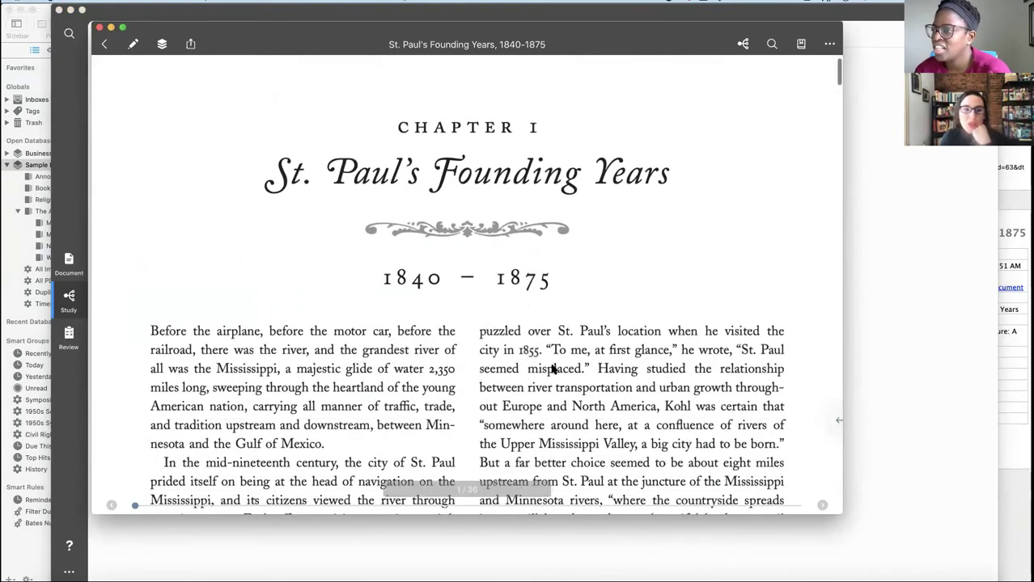
{"action": "scroll", "coordinate": [554, 368], "scroll_direction": "down", "scroll_amount": 4}
{"action": "scroll", "coordinate": [554, 368], "scroll_direction": "down", "scroll_amount": 4}
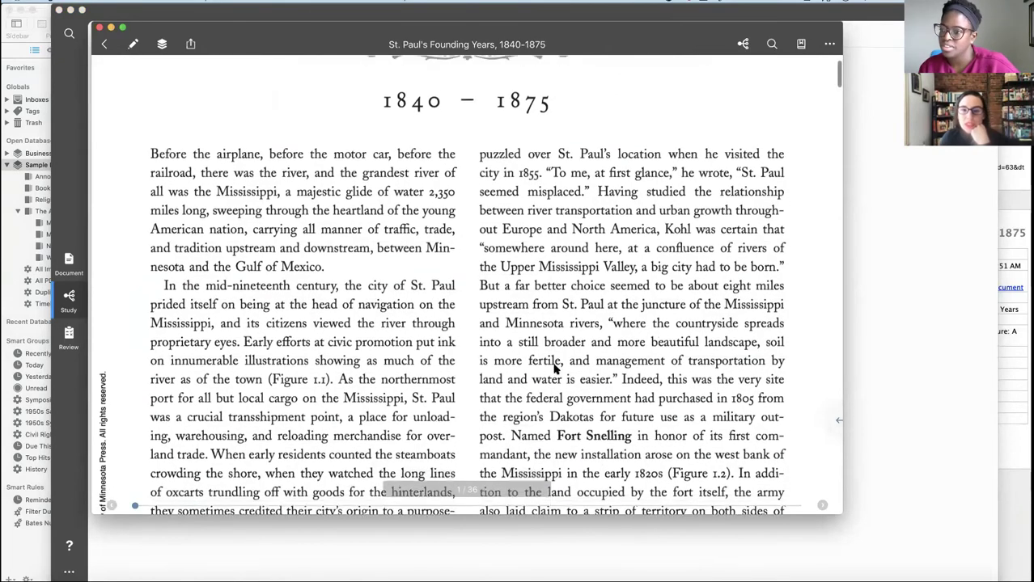
{"action": "scroll", "coordinate": [526, 283], "scroll_direction": "down", "scroll_amount": 1}
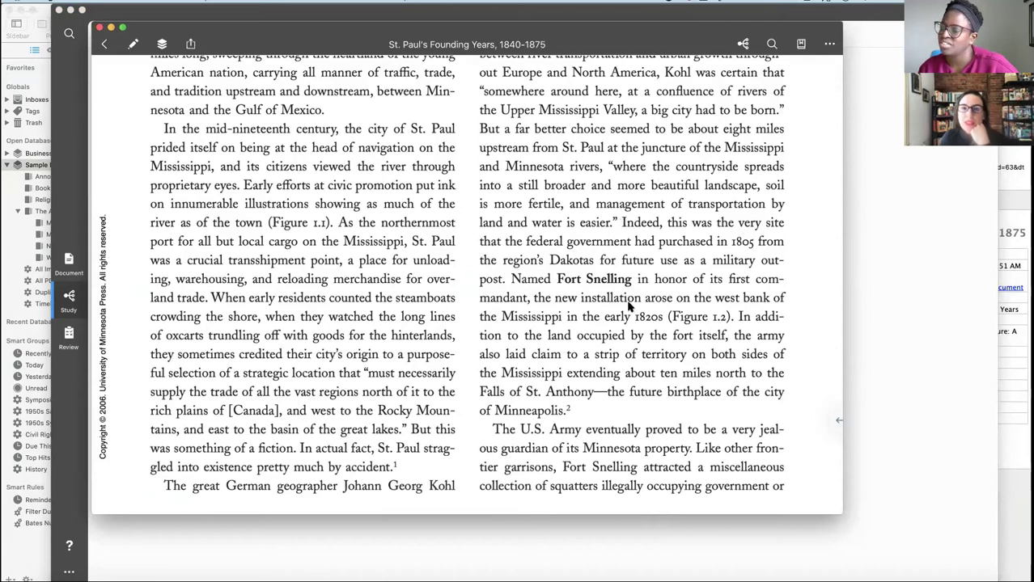
{"action": "scroll", "coordinate": [628, 306], "scroll_direction": "up", "scroll_amount": 2}
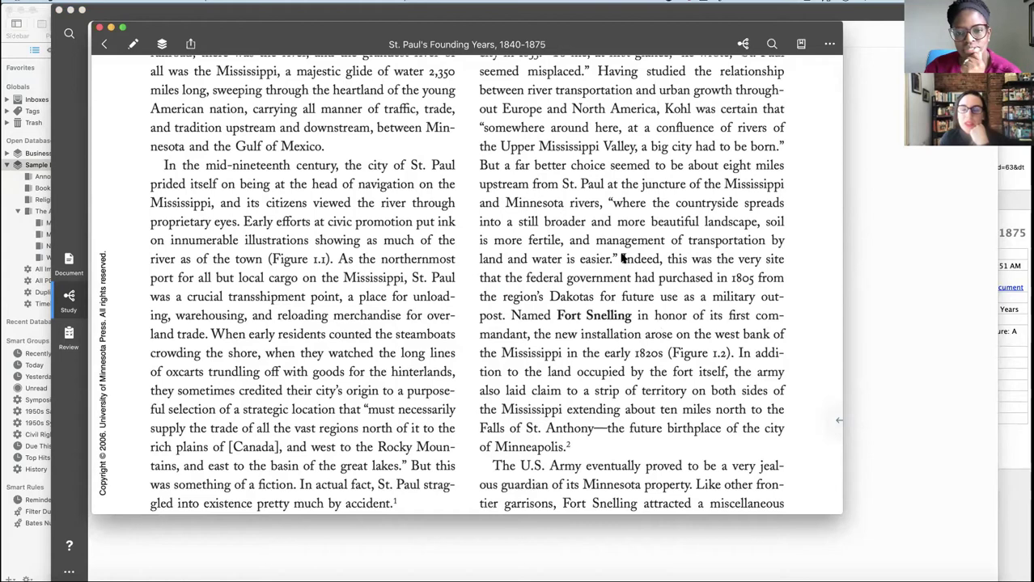
{"action": "left_click_drag", "start_coordinate": [622, 257], "coordinate": [733, 362]}
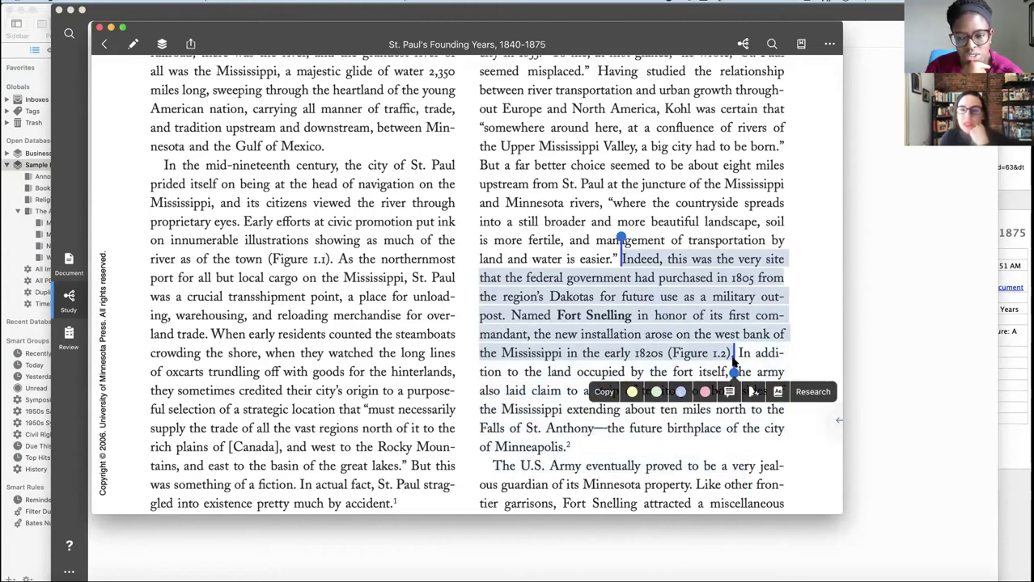
Highlight the Fort Snelling site passage yellow and the army's land-claim sentence green
{"action": "left_click", "coordinate": [632, 392]}
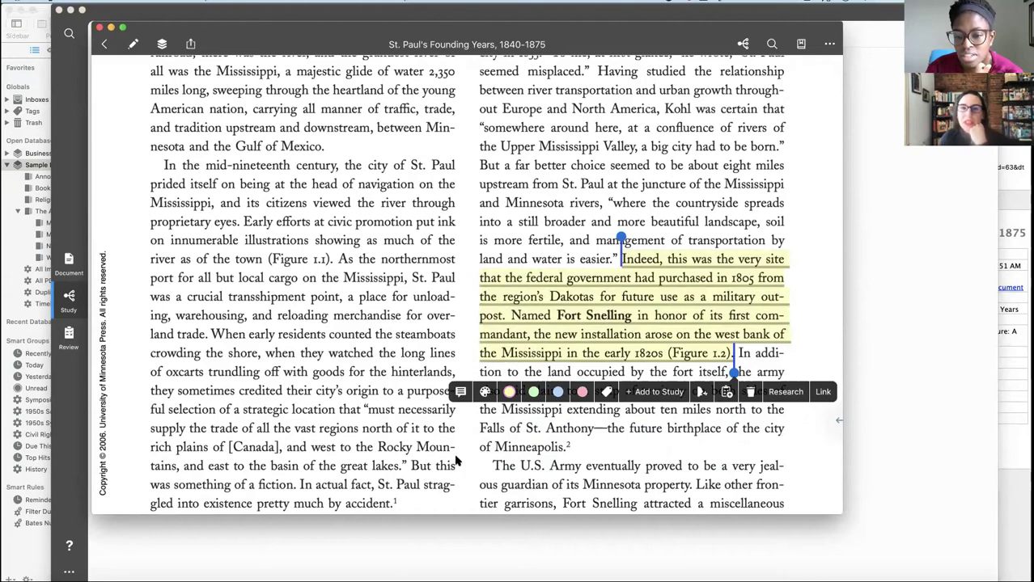
{"action": "left_click", "coordinate": [475, 457]}
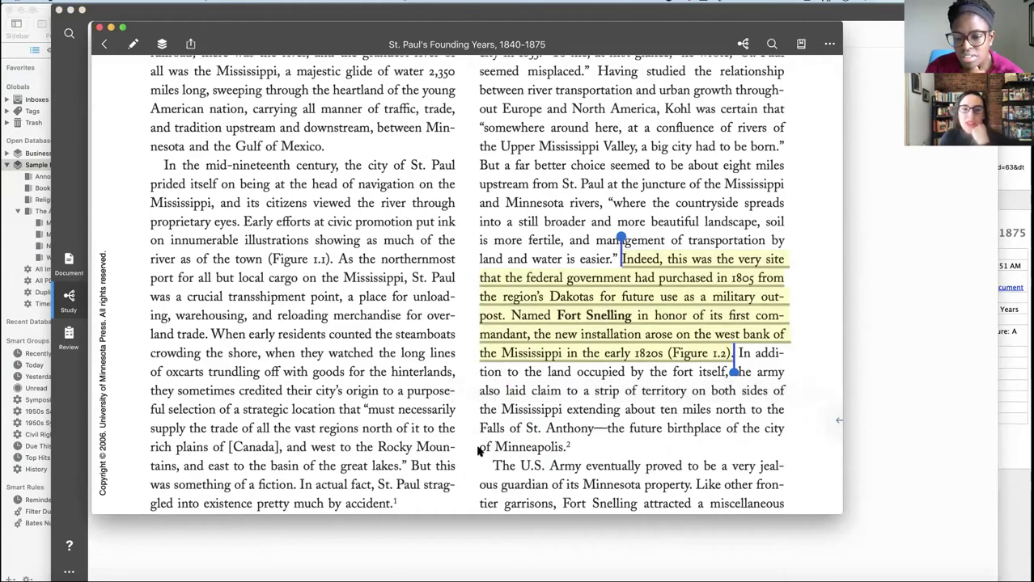
{"action": "scroll", "coordinate": [533, 409], "scroll_direction": "down", "scroll_amount": 2}
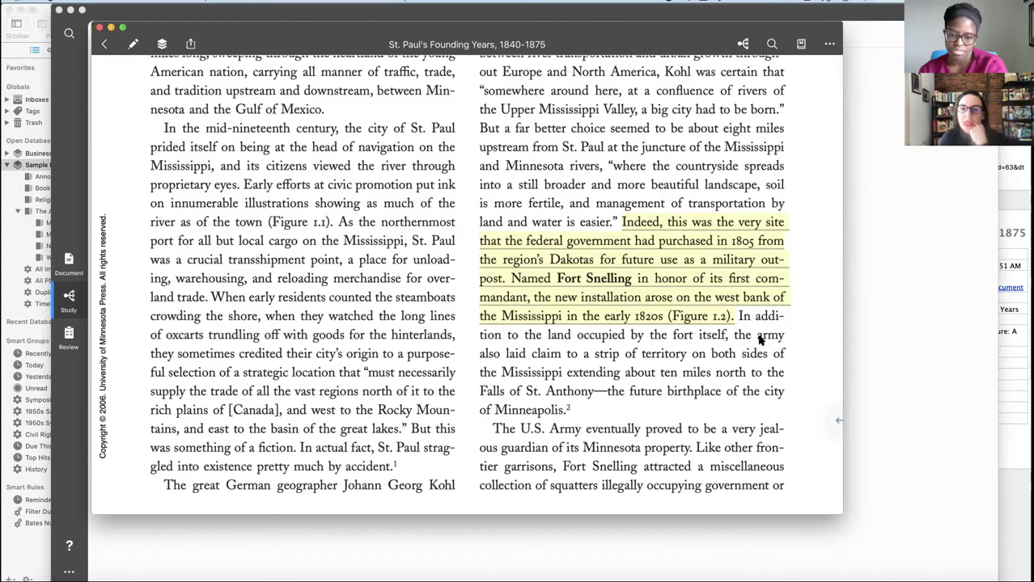
{"action": "left_click_drag", "start_coordinate": [732, 334], "coordinate": [566, 414]}
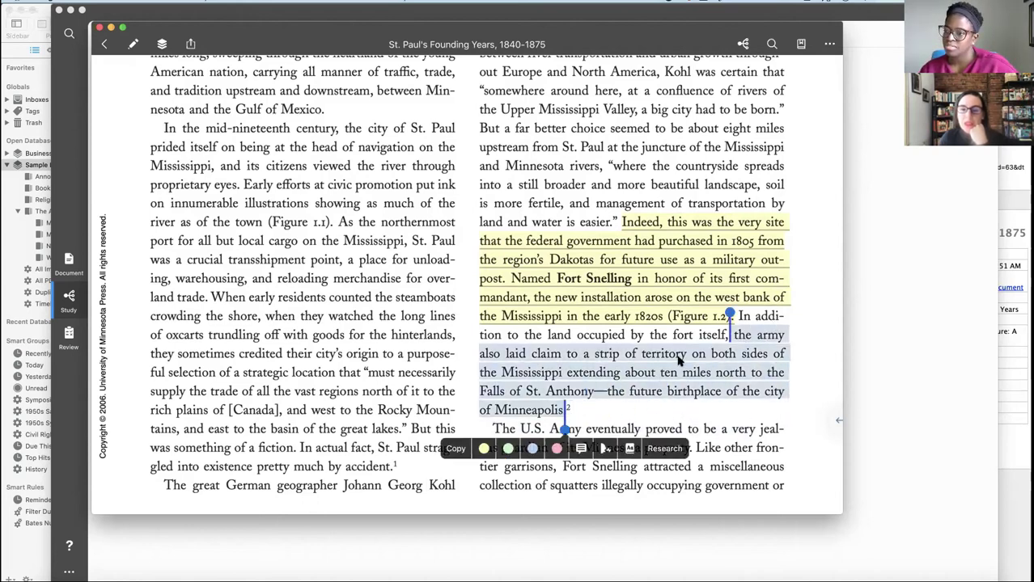
{"action": "left_click", "coordinate": [455, 448]}
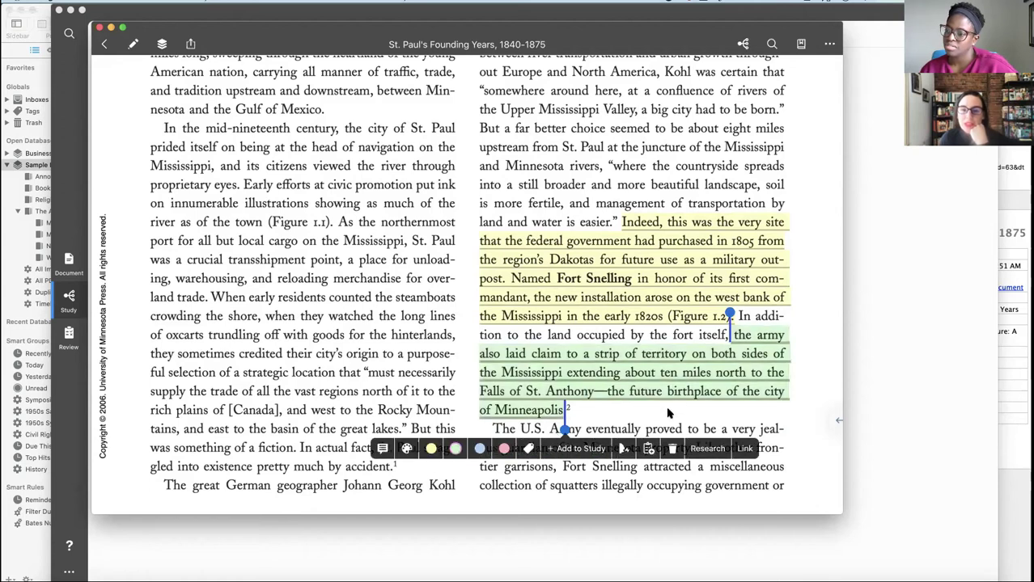
{"action": "left_click", "coordinate": [668, 413]}
On page 2, highlight the passage about the Fort Snelling squatters in yellow
{"action": "scroll", "coordinate": [663, 409], "scroll_direction": "down", "scroll_amount": 3}
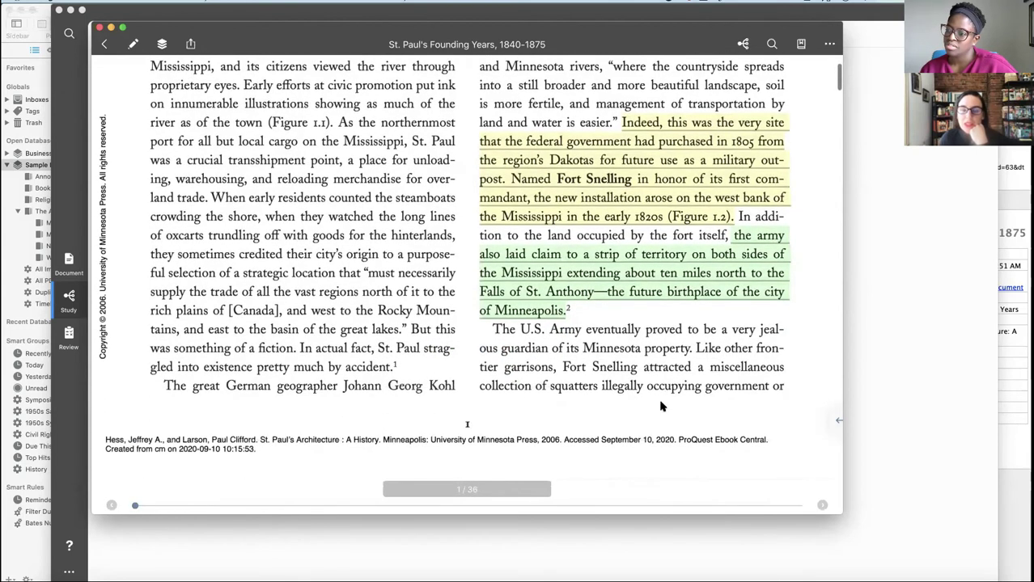
{"action": "scroll", "coordinate": [659, 406], "scroll_direction": "down", "scroll_amount": 2}
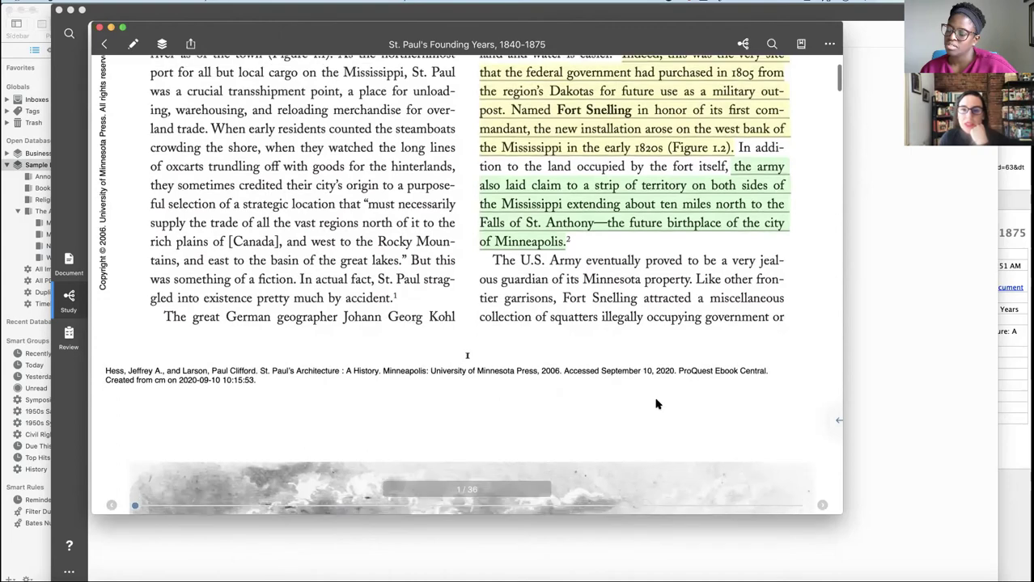
{"action": "scroll", "coordinate": [657, 404], "scroll_direction": "down", "scroll_amount": 15}
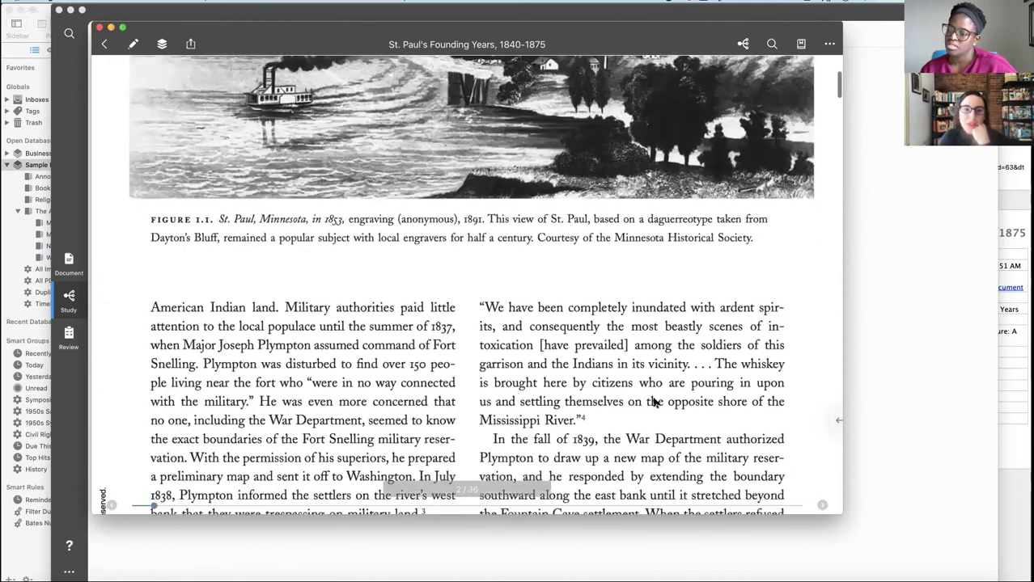
{"action": "scroll", "coordinate": [655, 402], "scroll_direction": "down", "scroll_amount": 6}
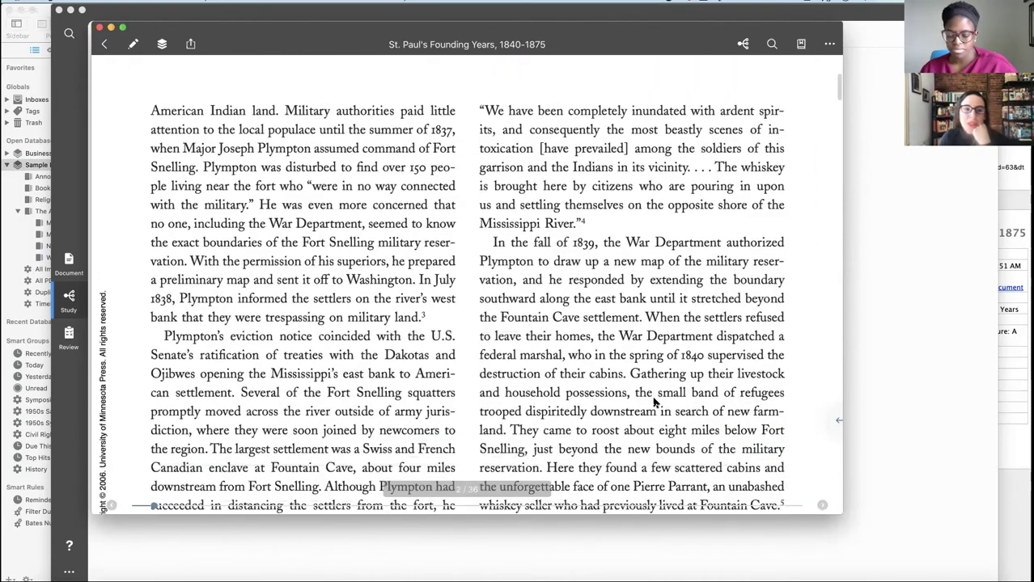
{"action": "scroll", "coordinate": [655, 402], "scroll_direction": "down", "scroll_amount": 2}
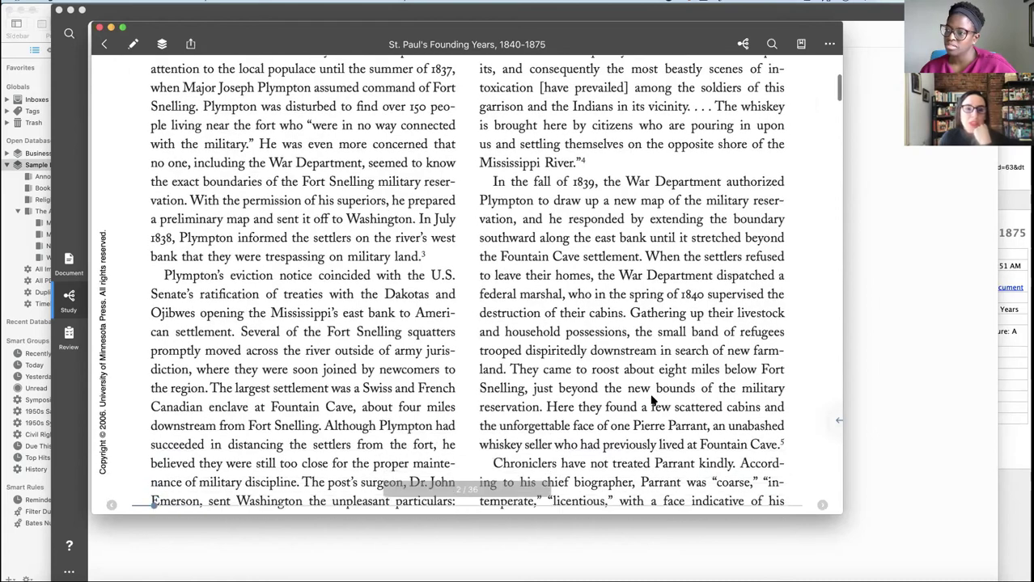
{"action": "scroll", "coordinate": [651, 401], "scroll_direction": "down", "scroll_amount": 2}
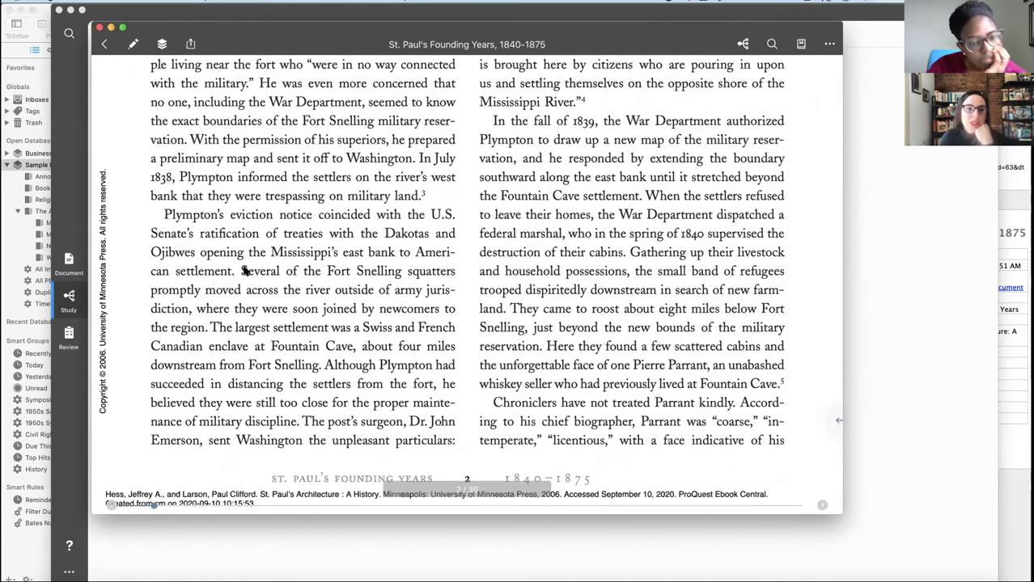
{"action": "left_click_drag", "start_coordinate": [240, 272], "coordinate": [322, 372]}
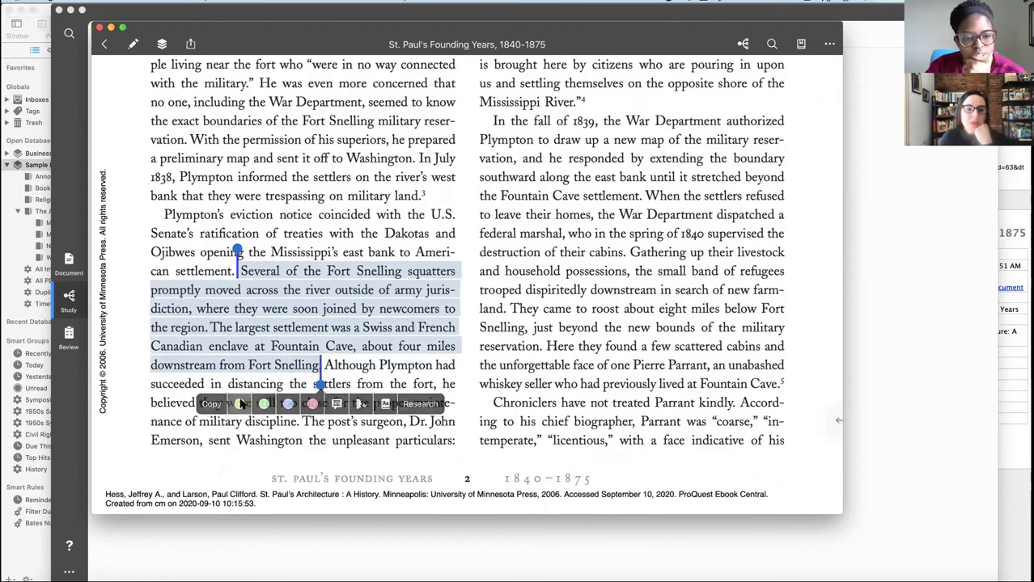
{"action": "left_click", "coordinate": [240, 404]}
{"action": "left_click", "coordinate": [521, 347]}
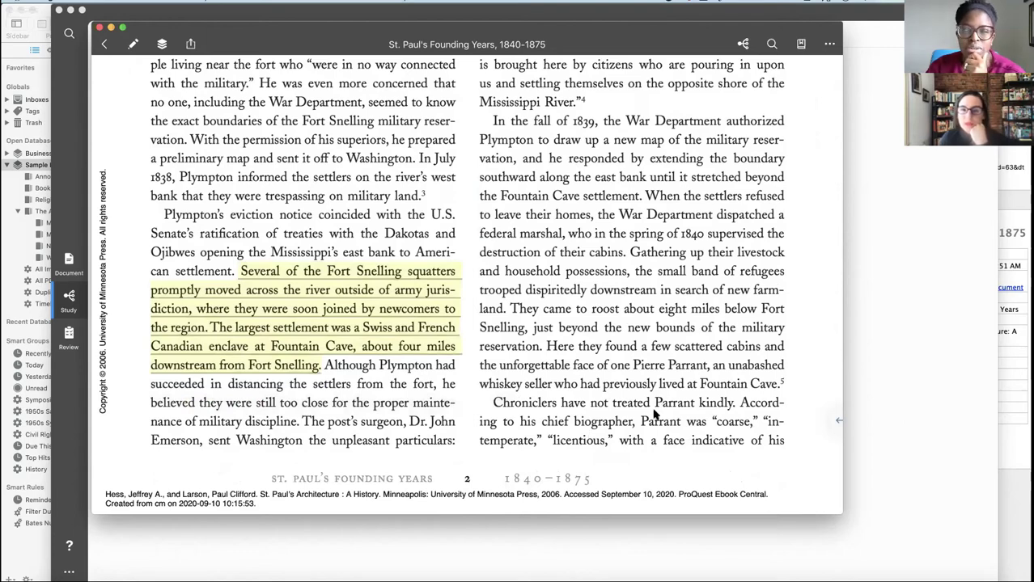
Scroll past pages 3 and 4 to the Figure 1.4 Saint Paul lithograph on page 5
{"action": "scroll", "coordinate": [649, 411], "scroll_direction": "down", "scroll_amount": 15}
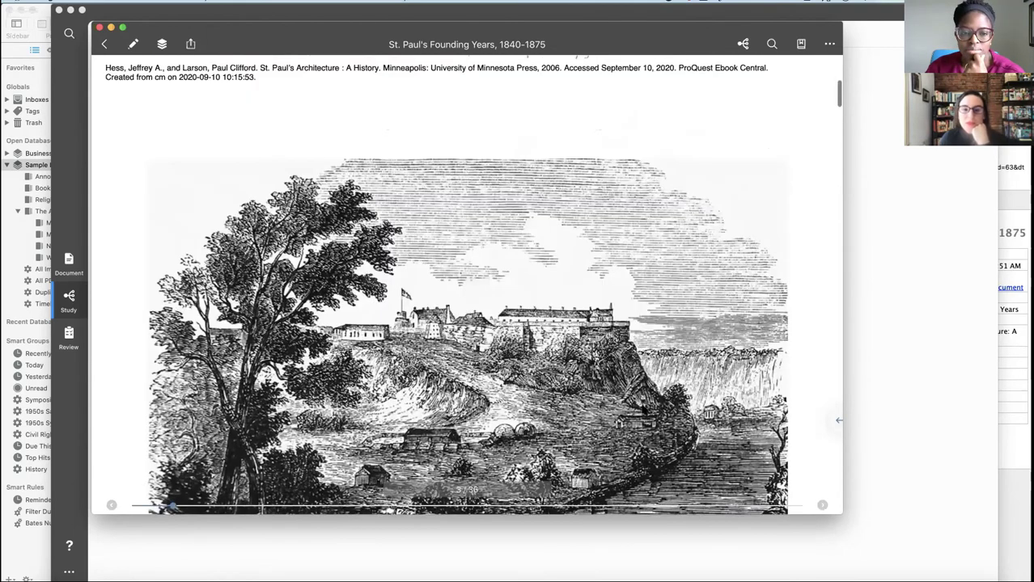
{"action": "scroll", "coordinate": [643, 410], "scroll_direction": "down", "scroll_amount": 8}
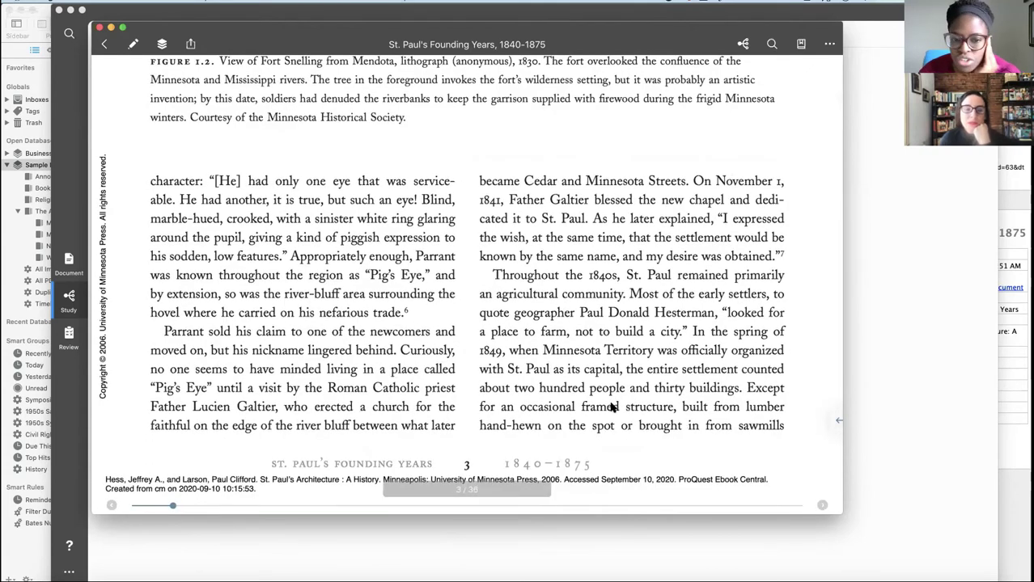
{"action": "scroll", "coordinate": [608, 407], "scroll_direction": "down", "scroll_amount": 10}
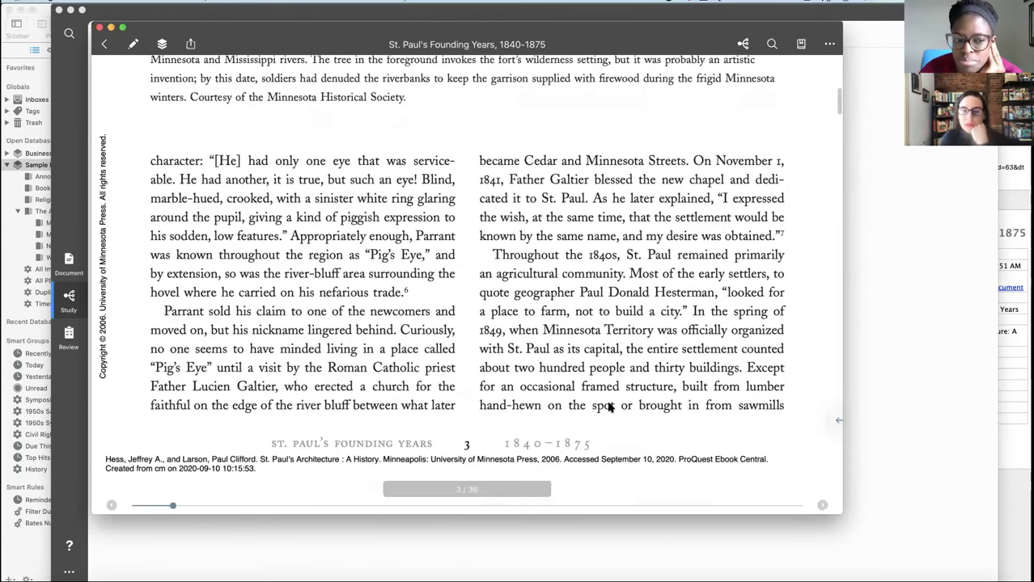
{"action": "scroll", "coordinate": [608, 407], "scroll_direction": "down", "scroll_amount": 18}
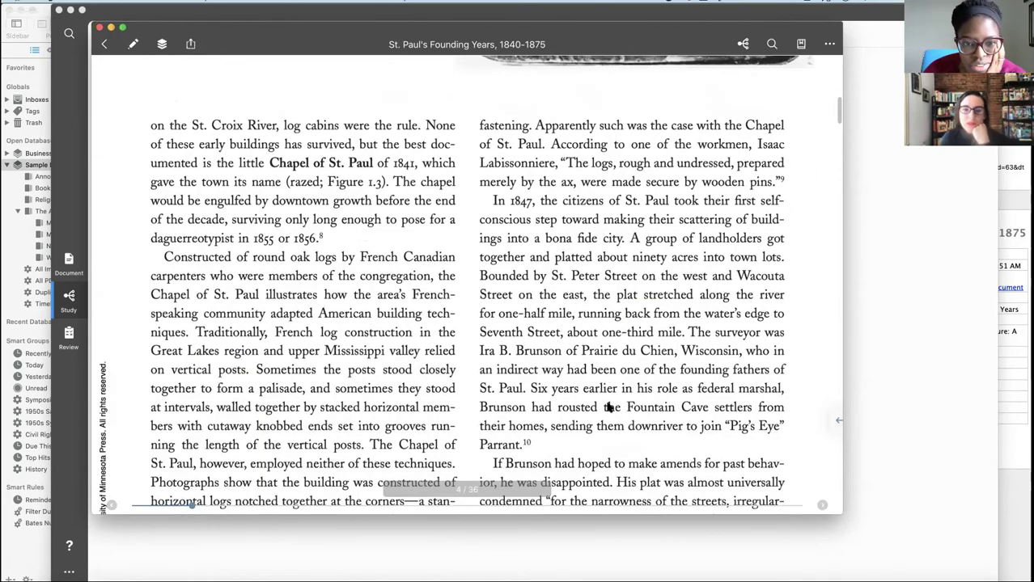
{"action": "scroll", "coordinate": [608, 407], "scroll_direction": "down", "scroll_amount": 3}
{"action": "scroll", "coordinate": [608, 407], "scroll_direction": "down", "scroll_amount": 2}
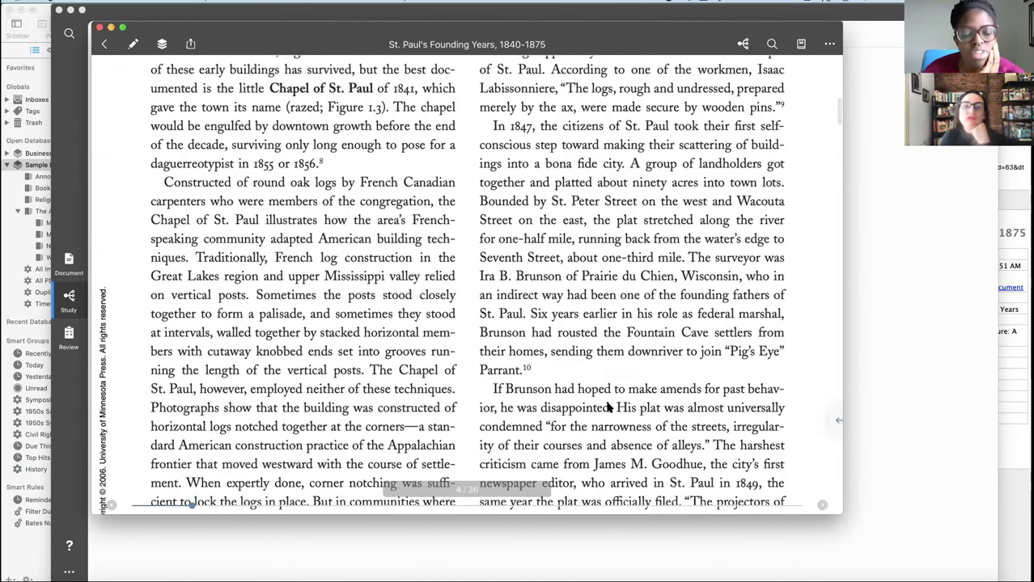
{"action": "scroll", "coordinate": [603, 409], "scroll_direction": "down", "scroll_amount": 2}
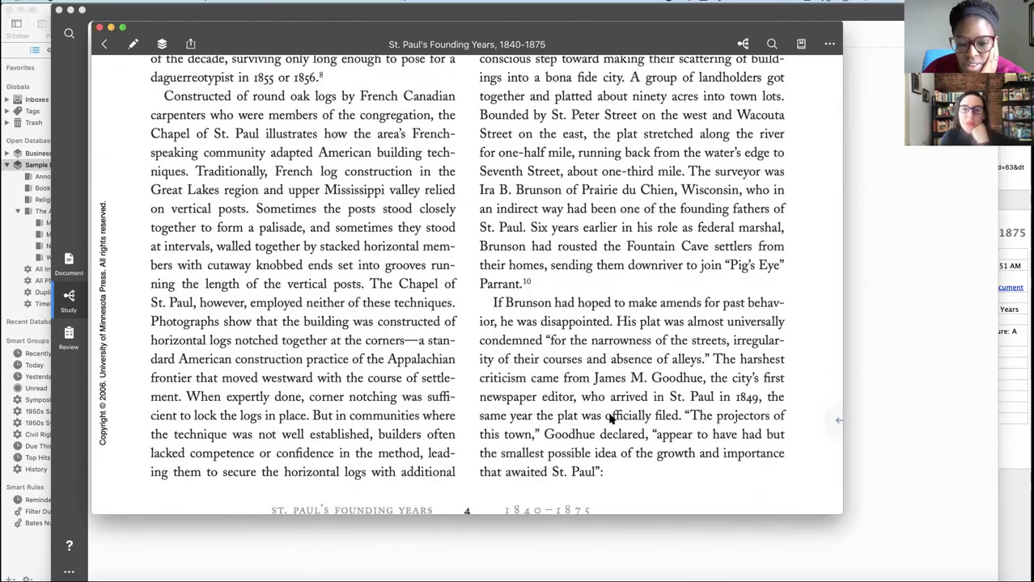
{"action": "scroll", "coordinate": [549, 394], "scroll_direction": "down", "scroll_amount": 5}
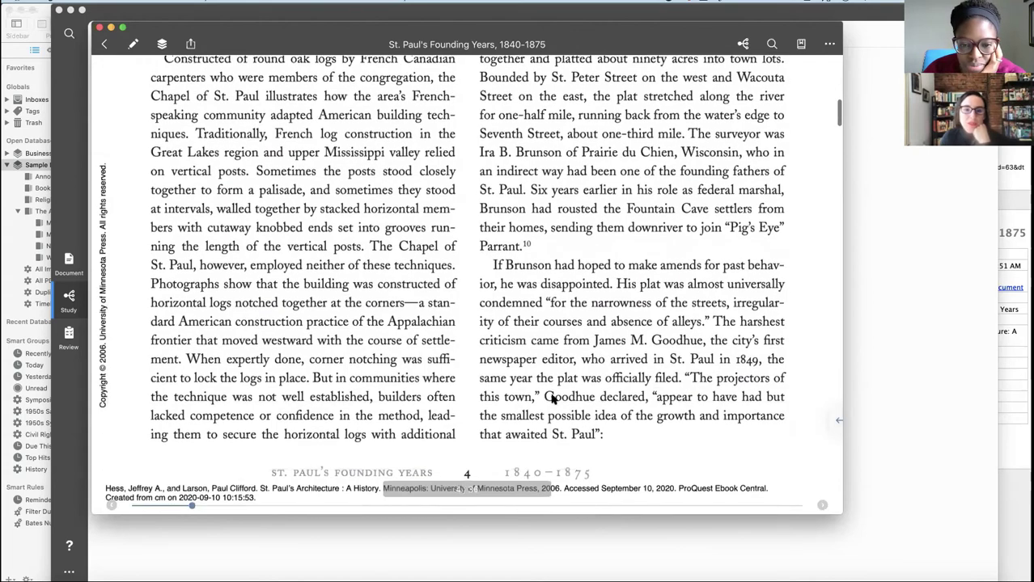
{"action": "scroll", "coordinate": [549, 402], "scroll_direction": "down", "scroll_amount": 10}
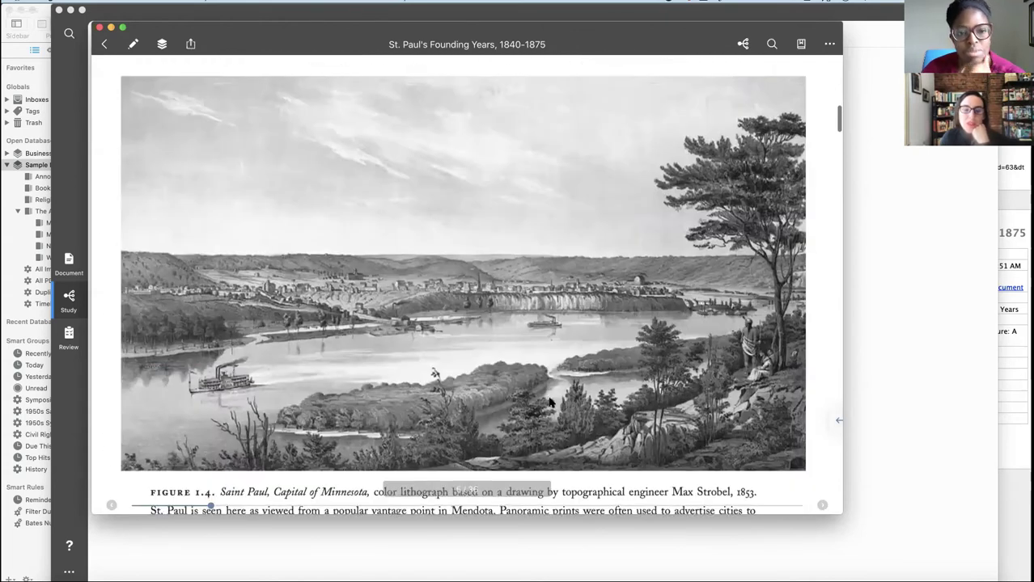
{"action": "scroll", "coordinate": [549, 402], "scroll_direction": "down", "scroll_amount": 6}
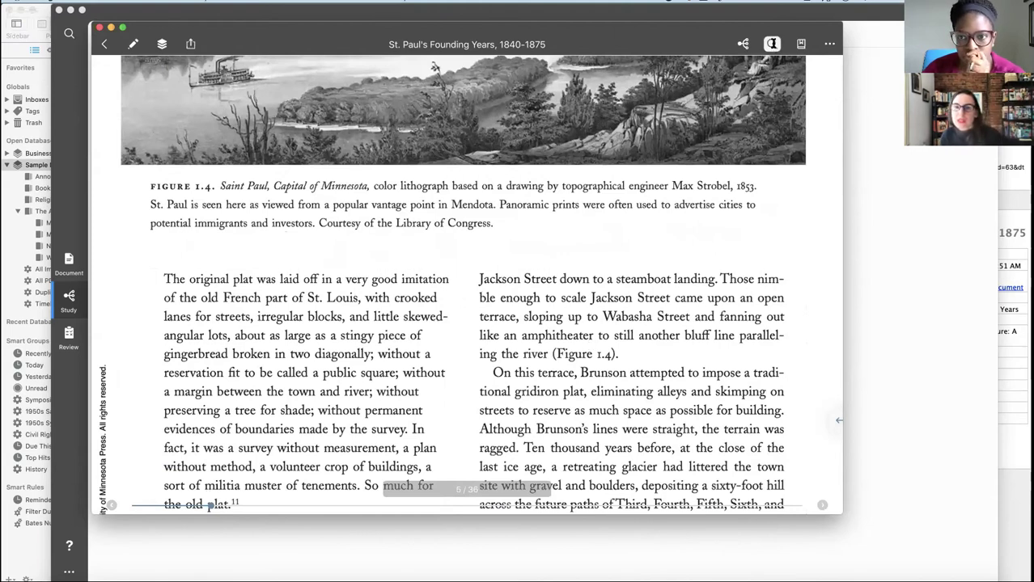
{"action": "left_click", "coordinate": [771, 43]}
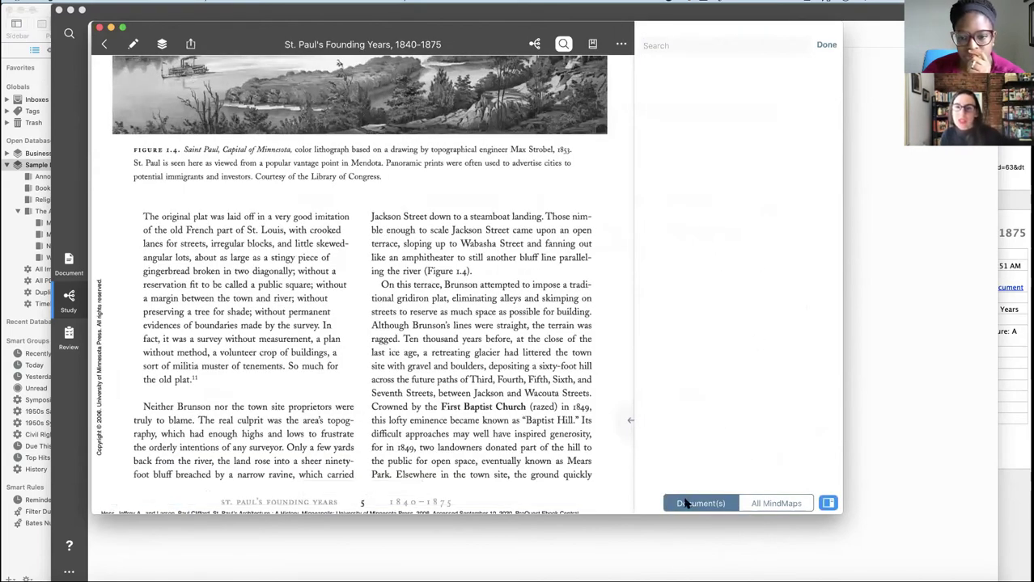
{"action": "type", "text": "Fort snelling"}
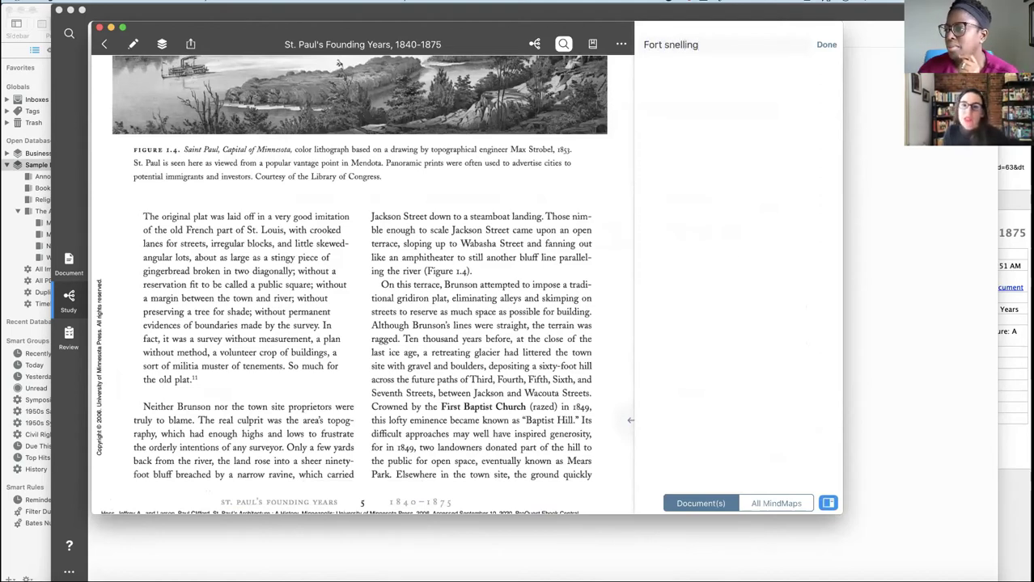
{"action": "key", "text": "Return"}
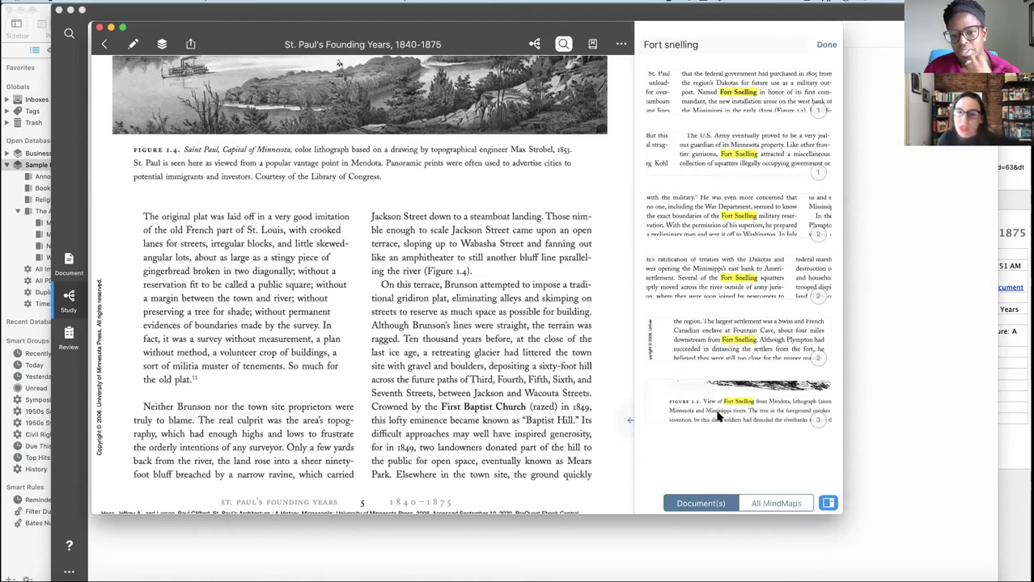
{"action": "left_click", "coordinate": [823, 46]}
{"action": "scroll", "coordinate": [485, 362], "scroll_direction": "up", "scroll_amount": 5}
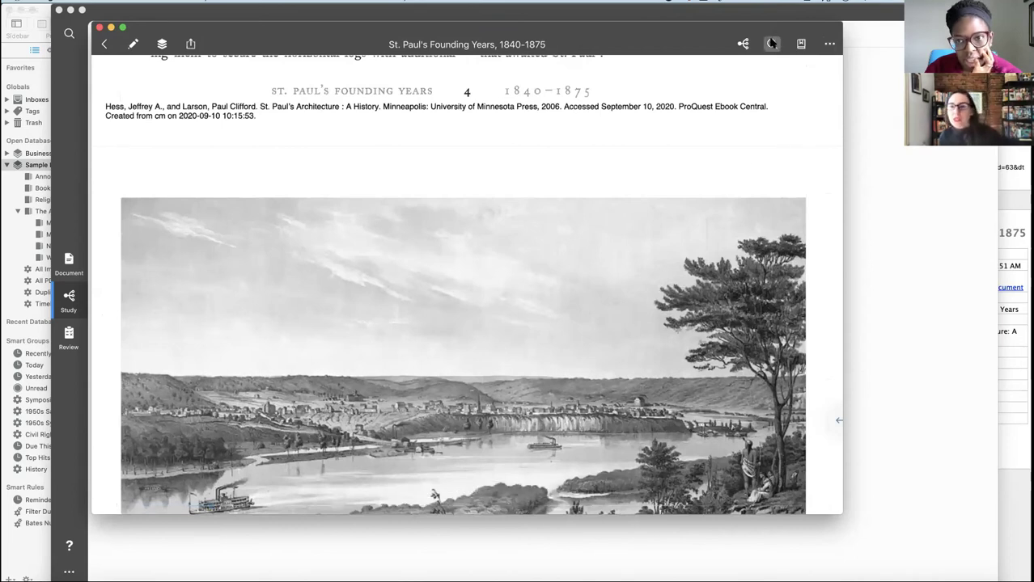
Search the whole book for 'Minneapolis'
{"action": "left_click", "coordinate": [772, 44]}
{"action": "type", "text": "mi"}
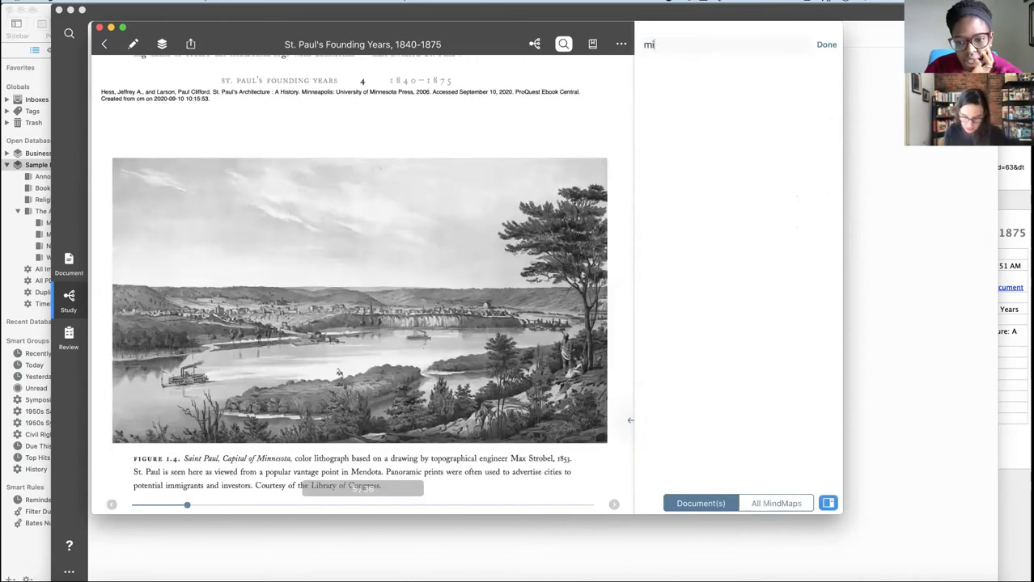
{"action": "type", "text": "nneapolis"}
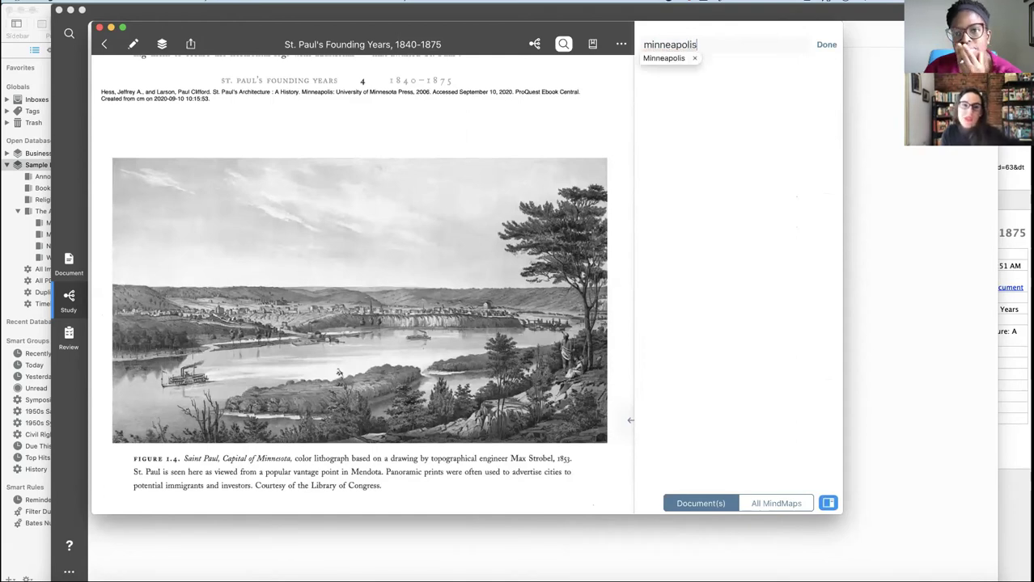
{"action": "key", "text": "Return"}
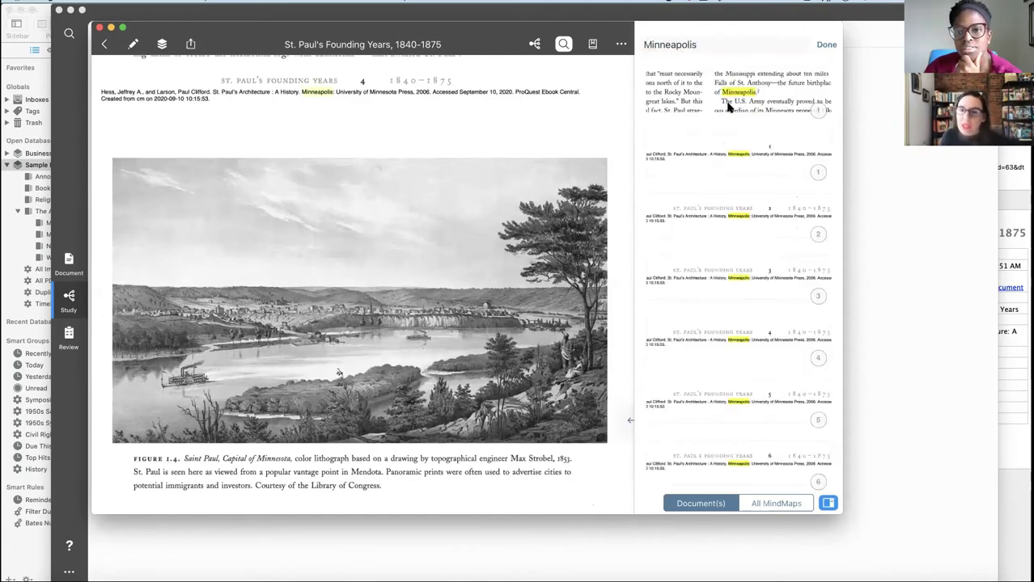
Jump to the page 7 Minneapolis match and read through that passage
{"action": "scroll", "coordinate": [770, 235], "scroll_direction": "down", "scroll_amount": 1}
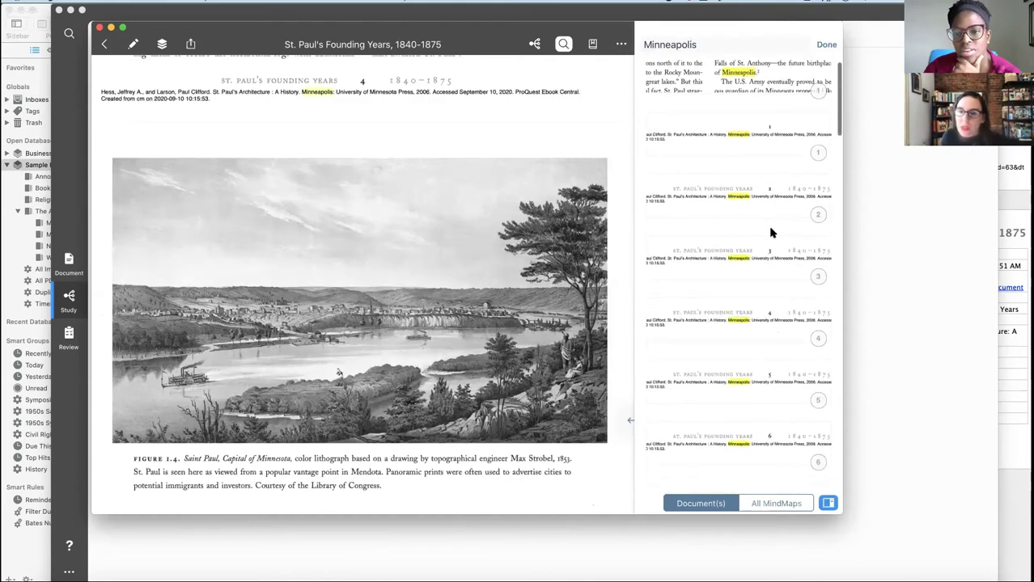
{"action": "scroll", "coordinate": [771, 233], "scroll_direction": "down", "scroll_amount": 4}
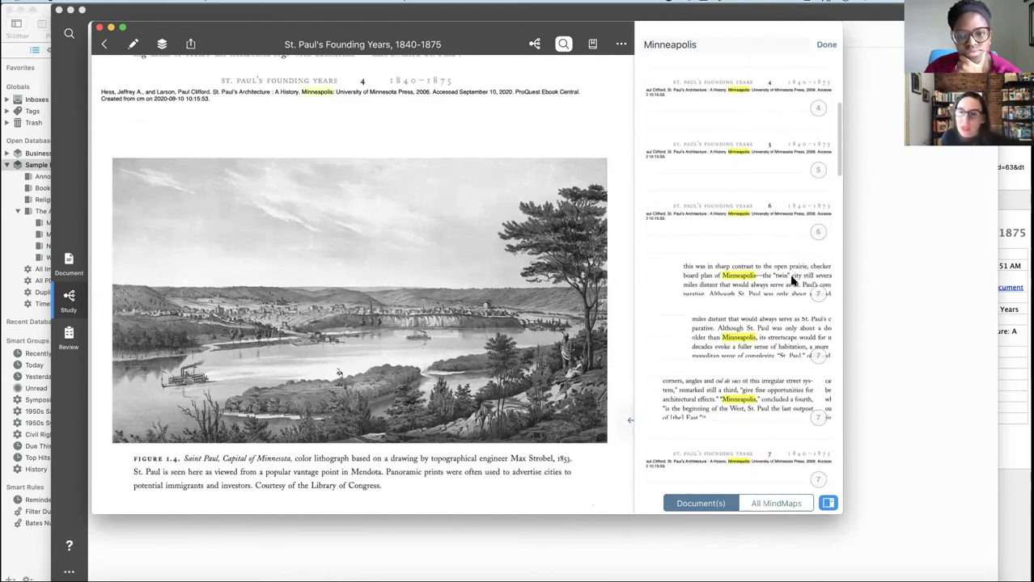
{"action": "left_click", "coordinate": [717, 281]}
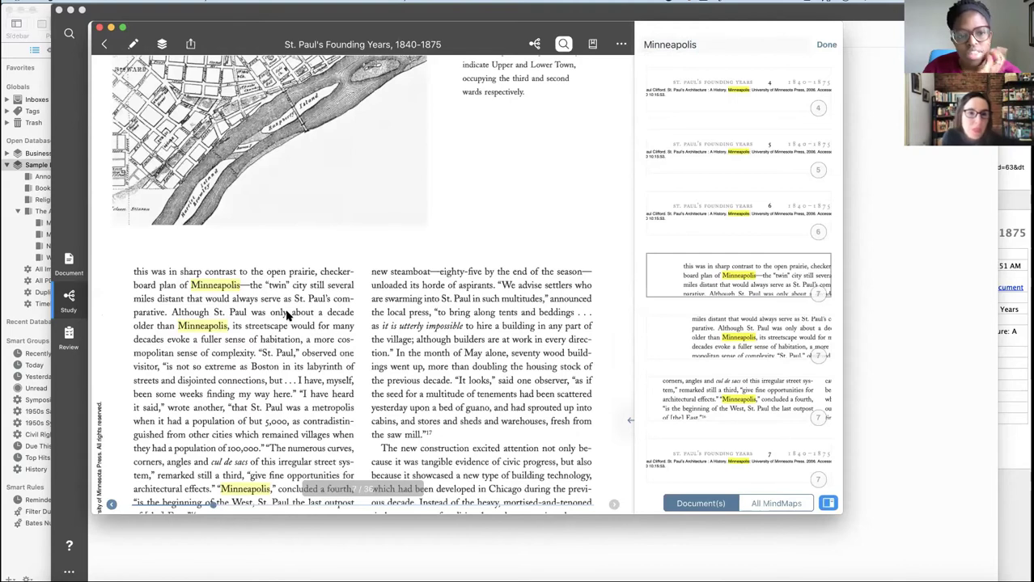
{"action": "scroll", "coordinate": [291, 315], "scroll_direction": "down", "scroll_amount": 3}
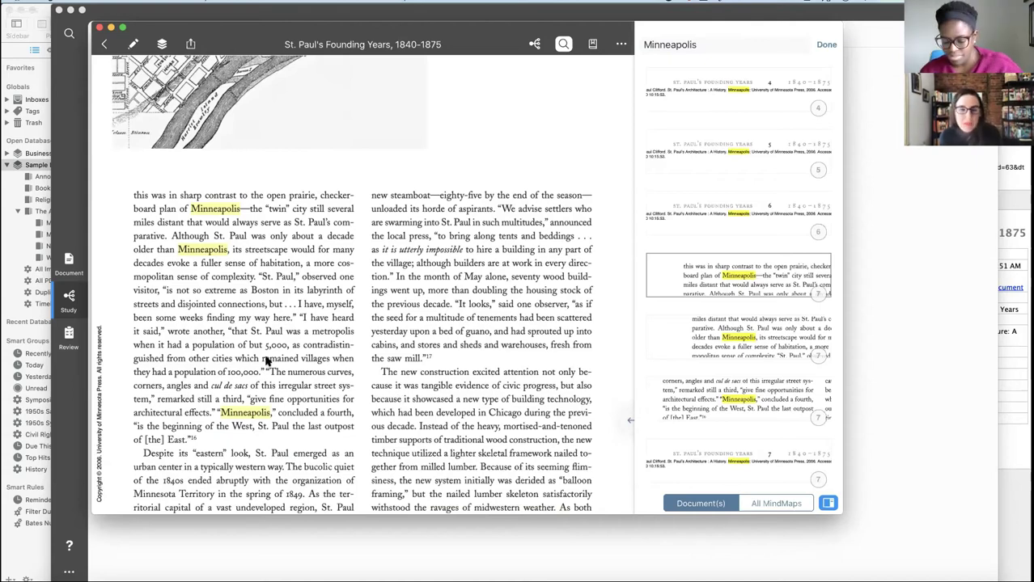
{"action": "scroll", "coordinate": [241, 324], "scroll_direction": "down", "scroll_amount": 2}
{"action": "scroll", "coordinate": [251, 325], "scroll_direction": "down", "scroll_amount": 3}
{"action": "scroll", "coordinate": [252, 325], "scroll_direction": "up", "scroll_amount": 5}
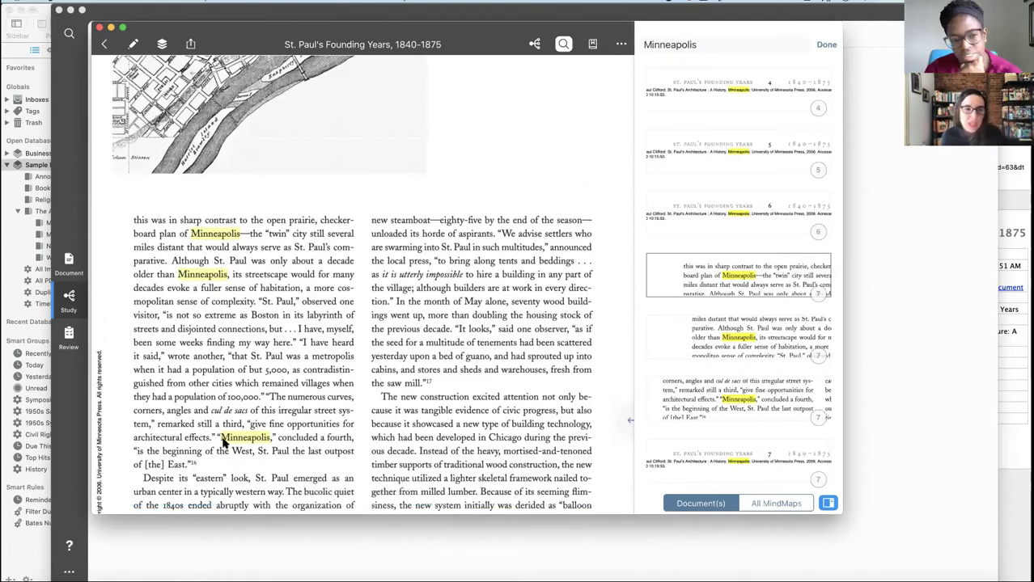
{"action": "scroll", "coordinate": [224, 437], "scroll_direction": "up", "scroll_amount": 18}
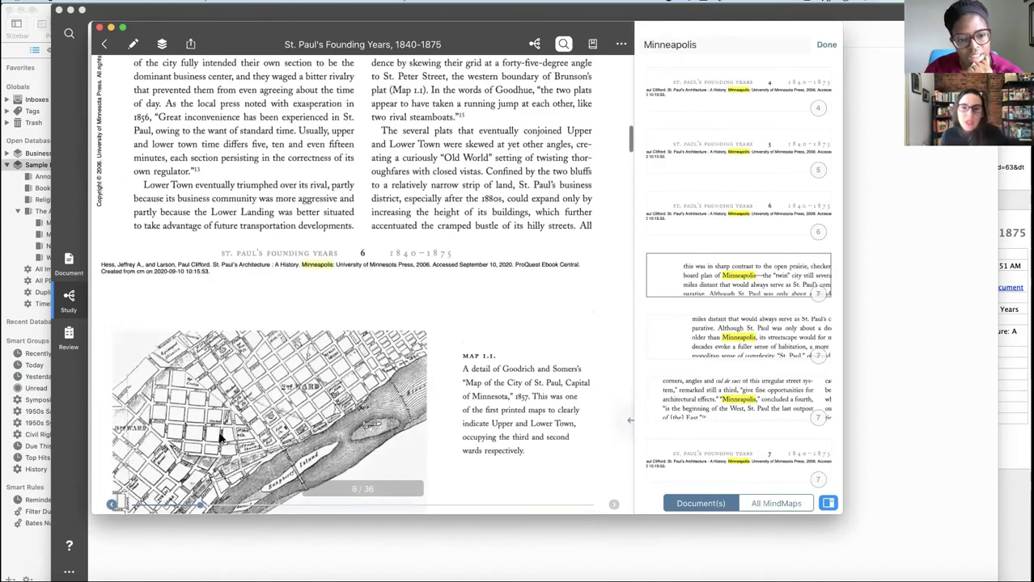
{"action": "scroll", "coordinate": [220, 437], "scroll_direction": "down", "scroll_amount": 20}
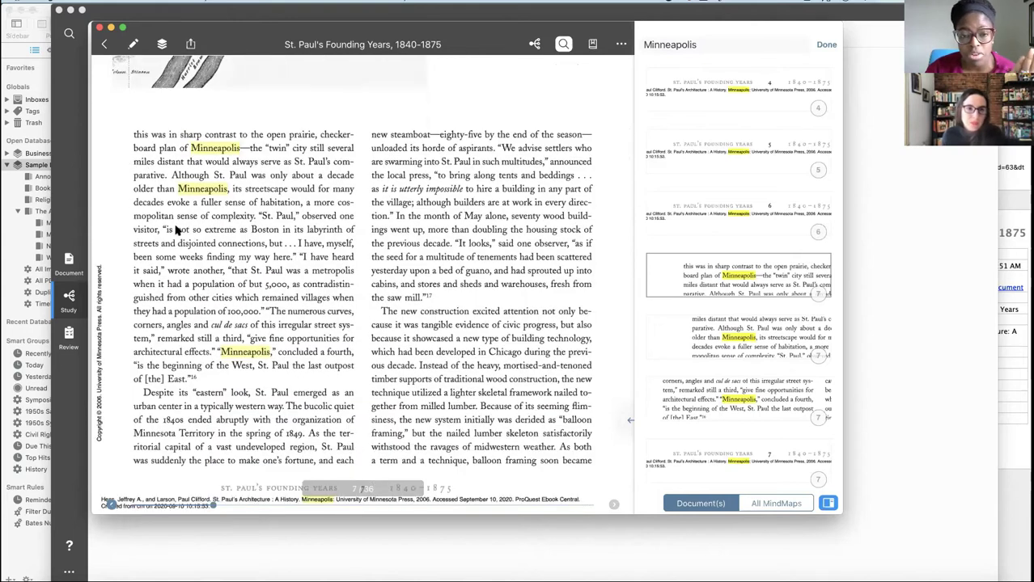
Highlight the 'this was in sharp contrast' paragraph green, then close the Minneapolis search results
{"action": "left_click_drag", "start_coordinate": [133, 135], "coordinate": [195, 380]}
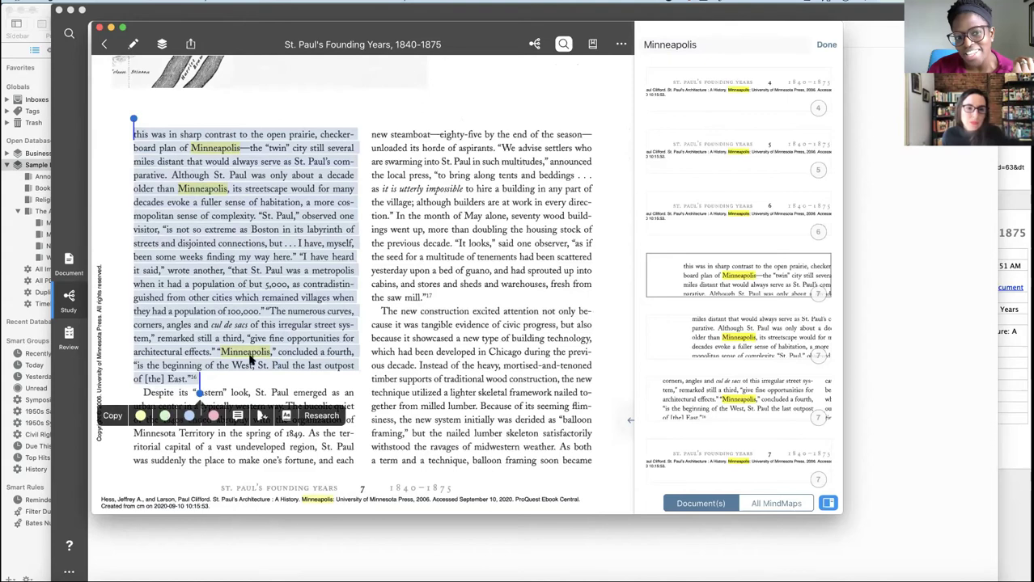
{"action": "left_click", "coordinate": [165, 417]}
{"action": "scroll", "coordinate": [664, 409], "scroll_direction": "down", "scroll_amount": 5}
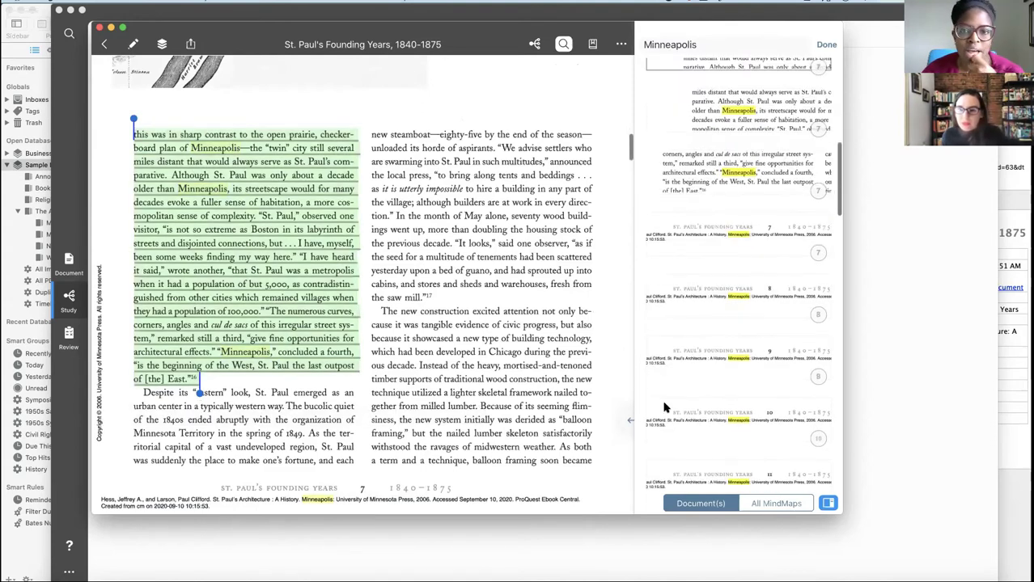
{"action": "scroll", "coordinate": [665, 409], "scroll_direction": "down", "scroll_amount": 10}
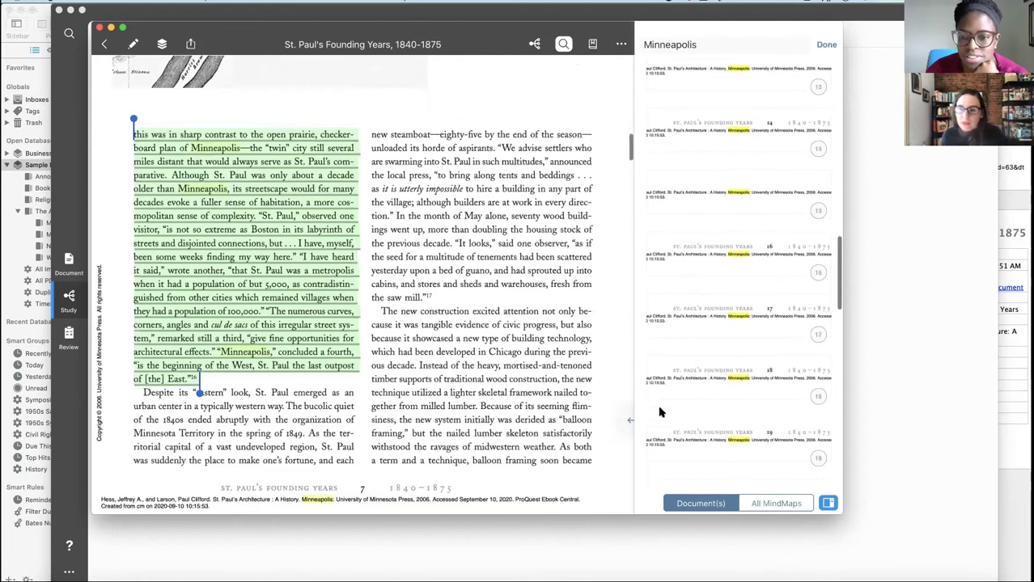
{"action": "scroll", "coordinate": [657, 412], "scroll_direction": "down", "scroll_amount": 10}
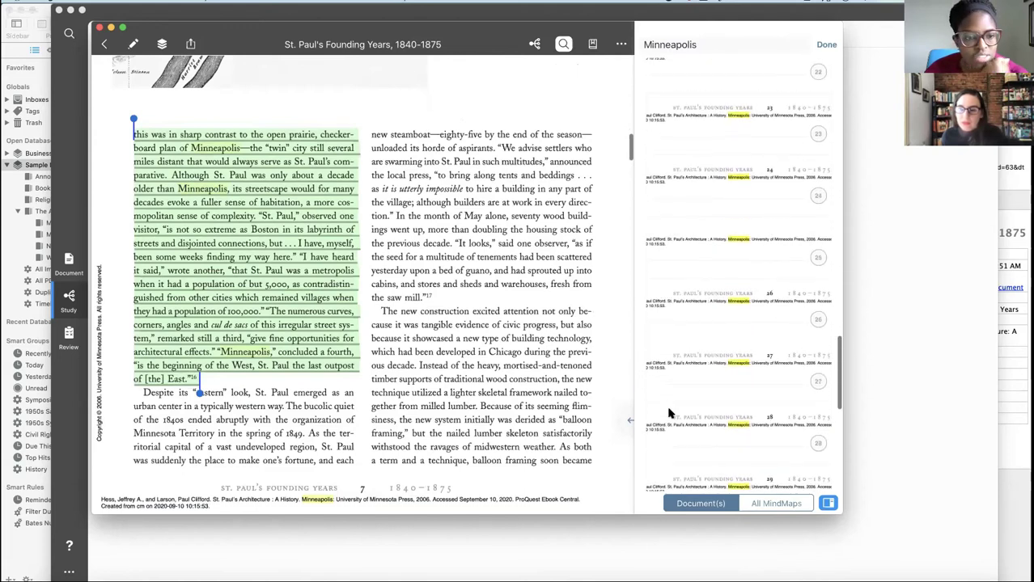
{"action": "scroll", "coordinate": [668, 413], "scroll_direction": "down", "scroll_amount": 10}
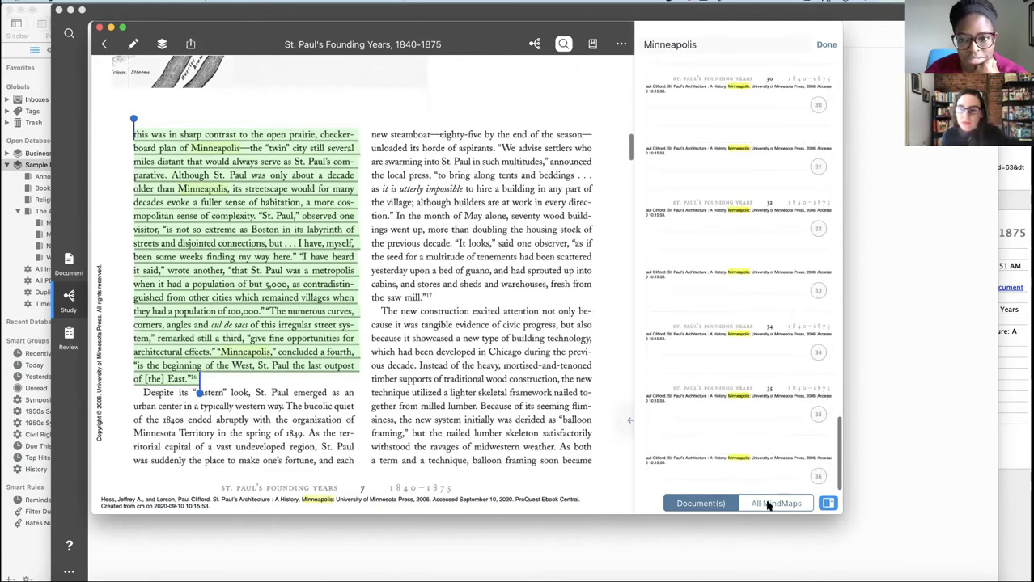
{"action": "left_click", "coordinate": [824, 48]}
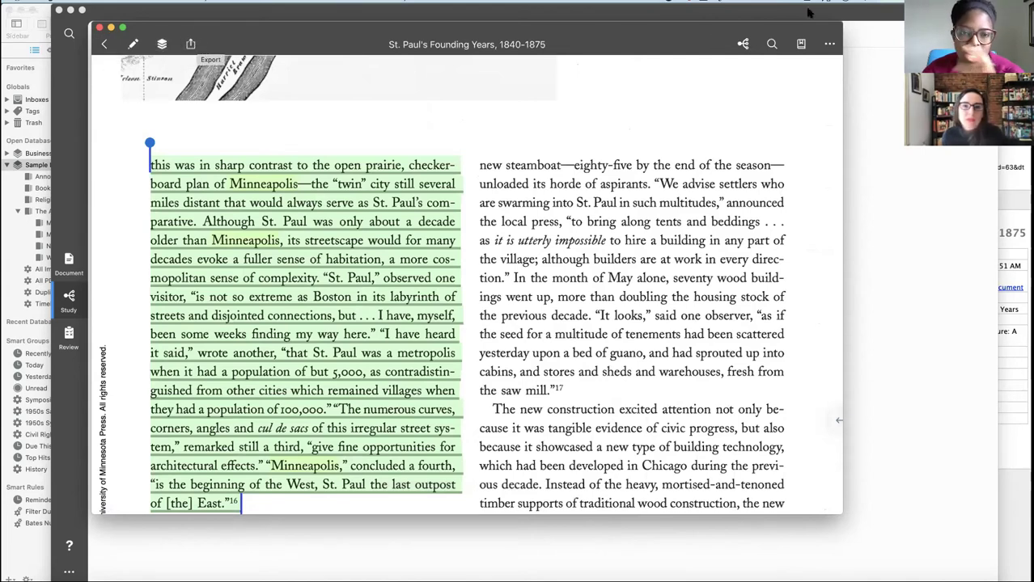
Switch the St. Paul PDF to Study Mode, upgrading it to a mind map showing all notes
{"action": "left_click", "coordinate": [743, 44]}
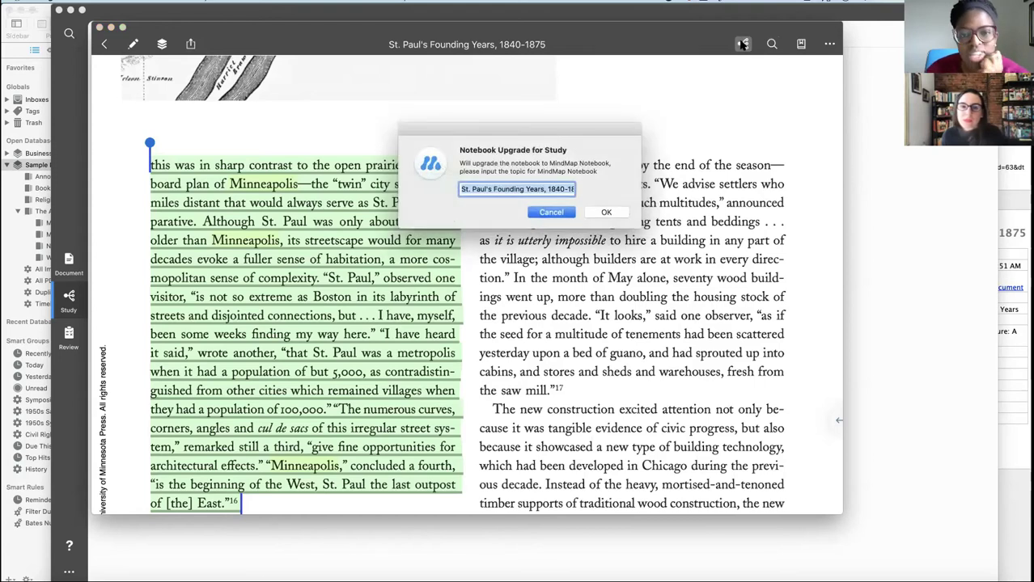
{"action": "left_click", "coordinate": [594, 213]}
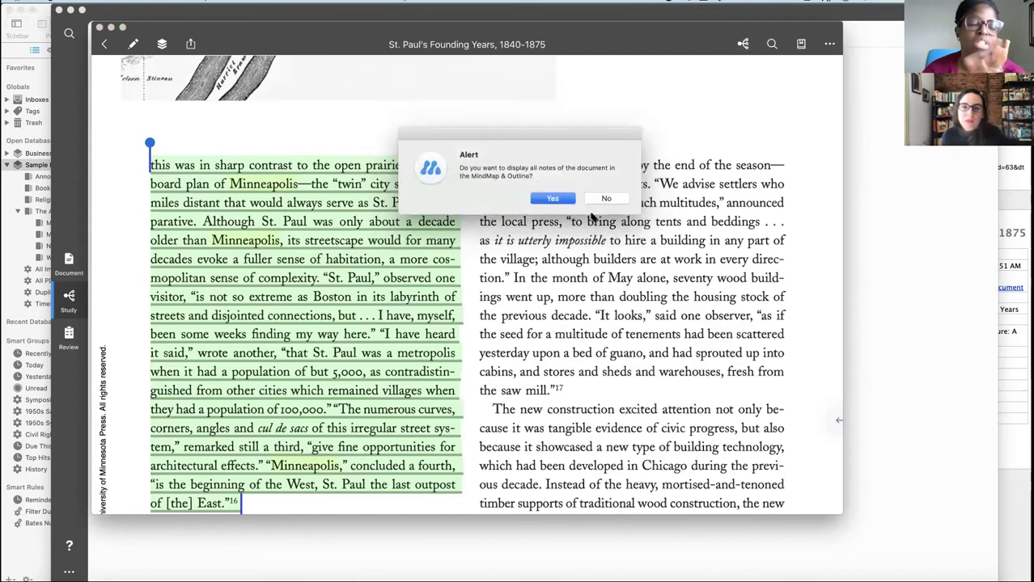
{"action": "left_click", "coordinate": [553, 199]}
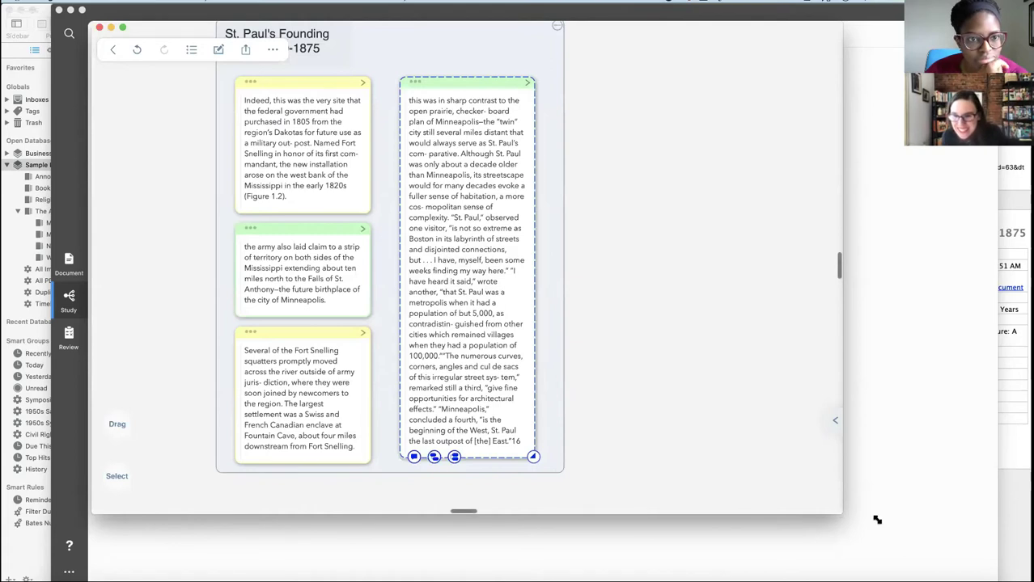
Enlarge the window and nest the long quote card as a child of the army claim card
{"action": "left_click_drag", "start_coordinate": [877, 519], "coordinate": [933, 561]}
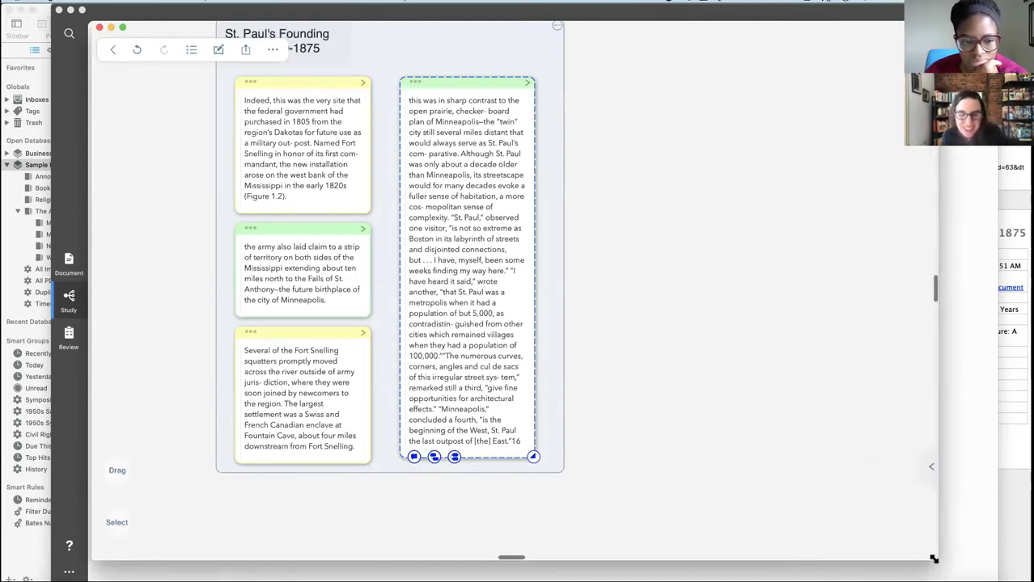
{"action": "scroll", "coordinate": [637, 396], "scroll_direction": "up", "scroll_amount": 4}
{"action": "scroll", "coordinate": [637, 397], "scroll_direction": "down", "scroll_amount": 2}
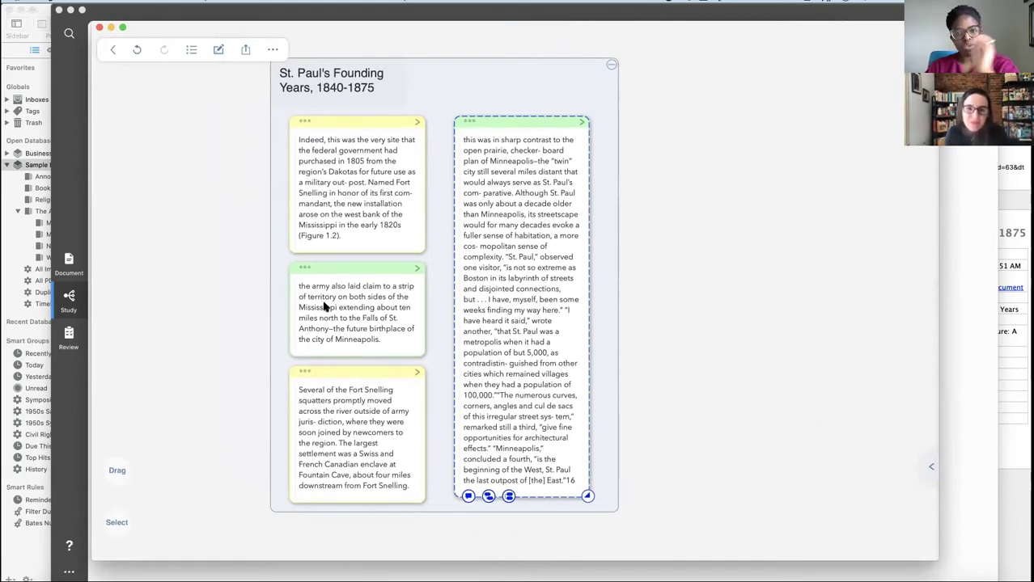
{"action": "mouse_move", "coordinate": [330, 297]}
{"action": "left_mouse_down"}
{"action": "mouse_move", "coordinate": [495, 225]}
{"action": "mouse_move", "coordinate": [509, 72]}
{"action": "mouse_move", "coordinate": [503, 119]}
{"action": "mouse_move", "coordinate": [704, 133]}
{"action": "mouse_move", "coordinate": [316, 297]}
{"action": "left_mouse_up"}
{"action": "left_click_drag", "start_coordinate": [477, 236], "coordinate": [388, 301]}
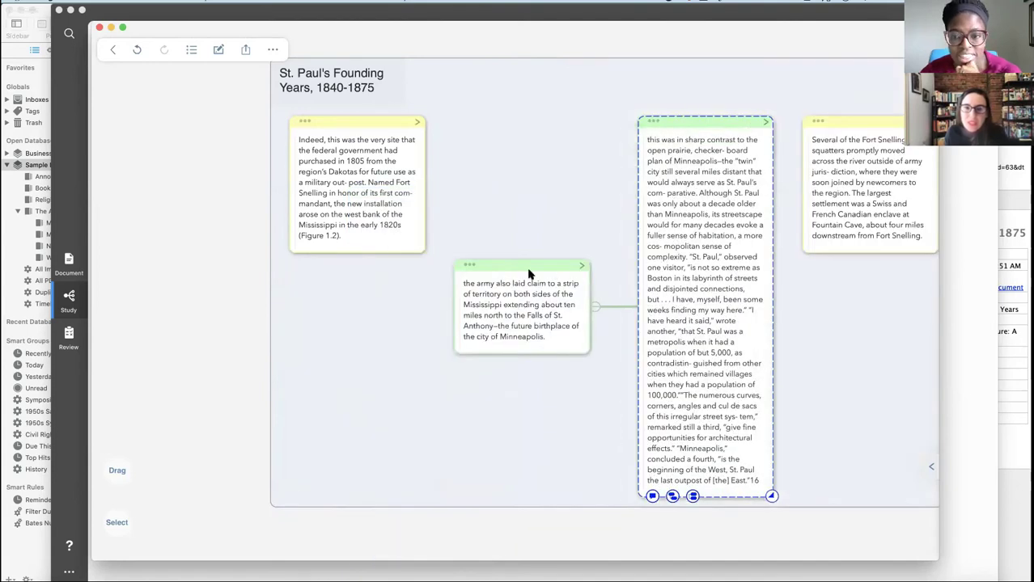
{"action": "left_click_drag", "start_coordinate": [566, 266], "coordinate": [540, 291]}
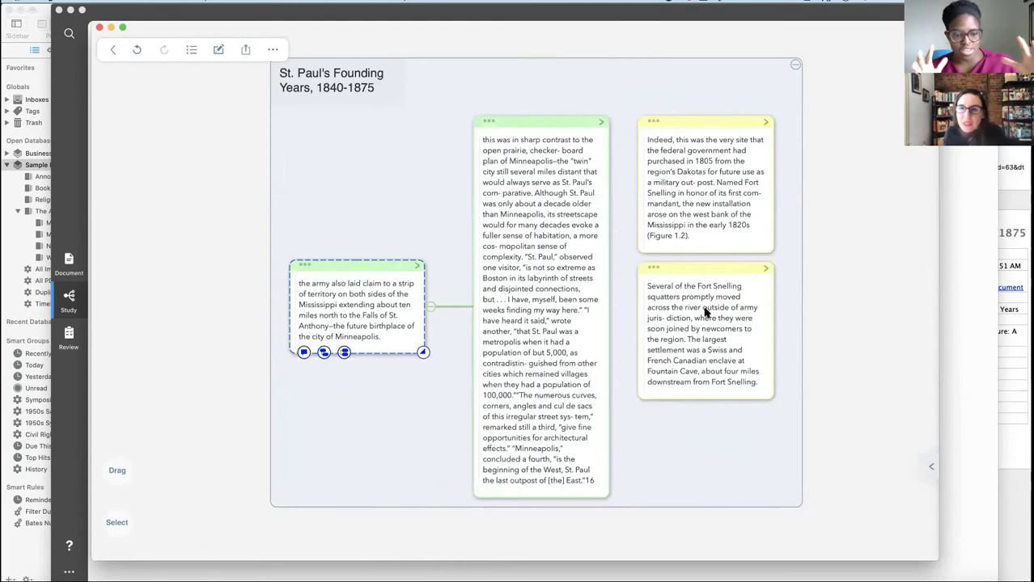
Make the Fort Snelling card a child of the 1805 card and give it an empty child card
{"action": "left_click_drag", "start_coordinate": [694, 331], "coordinate": [713, 216]}
{"action": "left_click", "coordinate": [735, 366]}
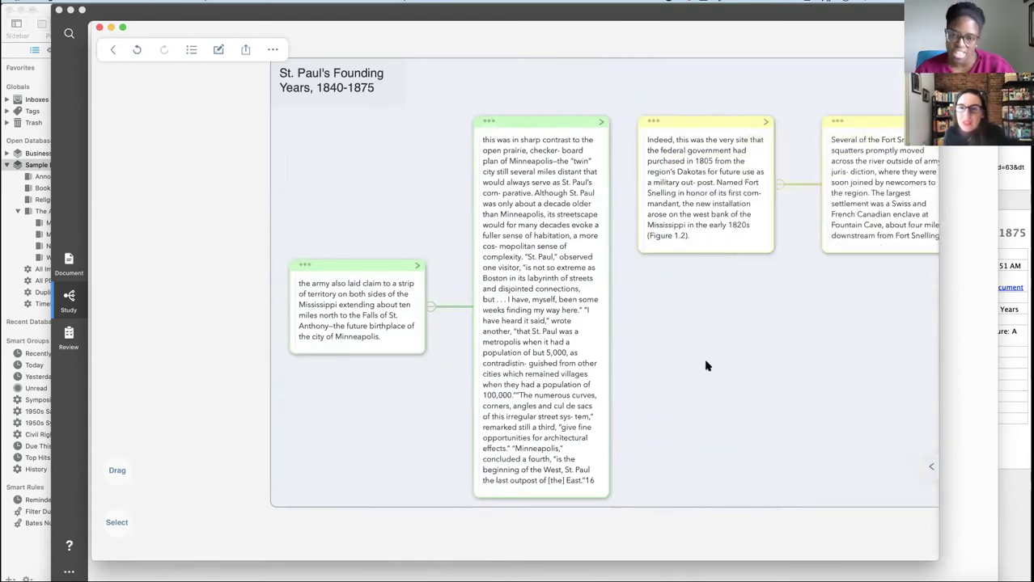
{"action": "left_click", "coordinate": [833, 204]}
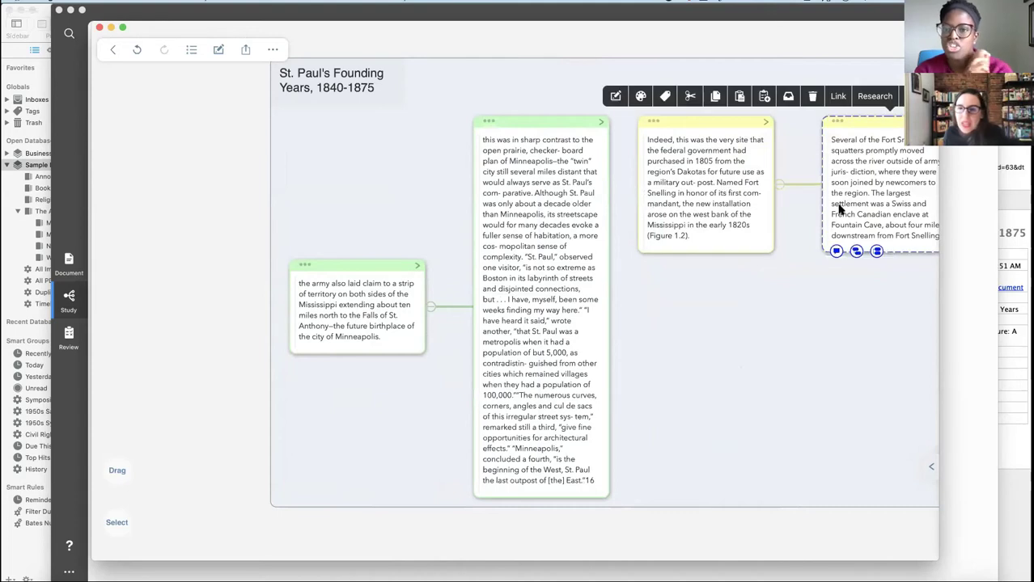
{"action": "left_click", "coordinate": [856, 251]}
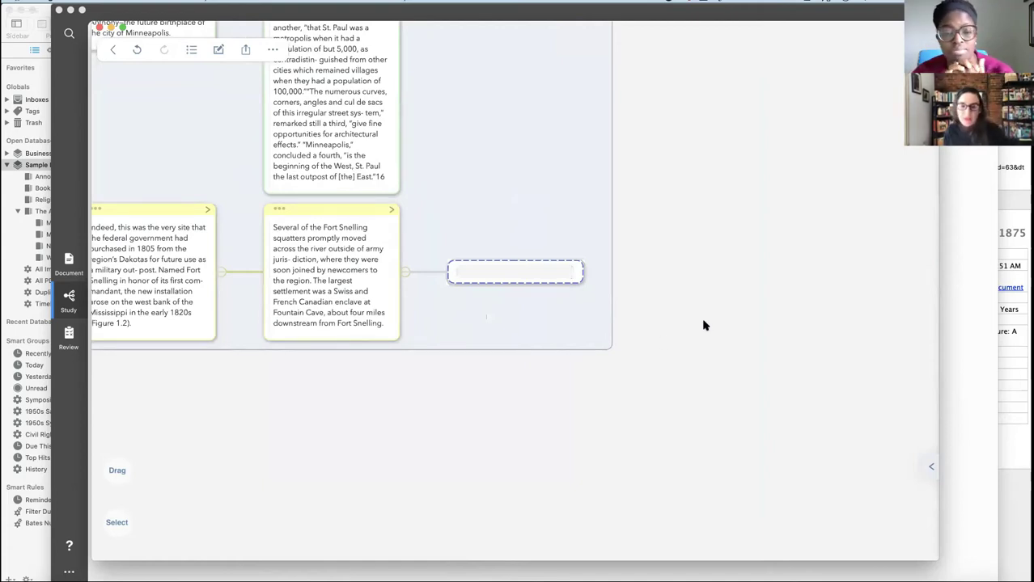
Enter 'Then Fort Snelling became a carceral space' in the new card and commit it
{"action": "type", "text": "Then Fort Snelling became a carceral space"}
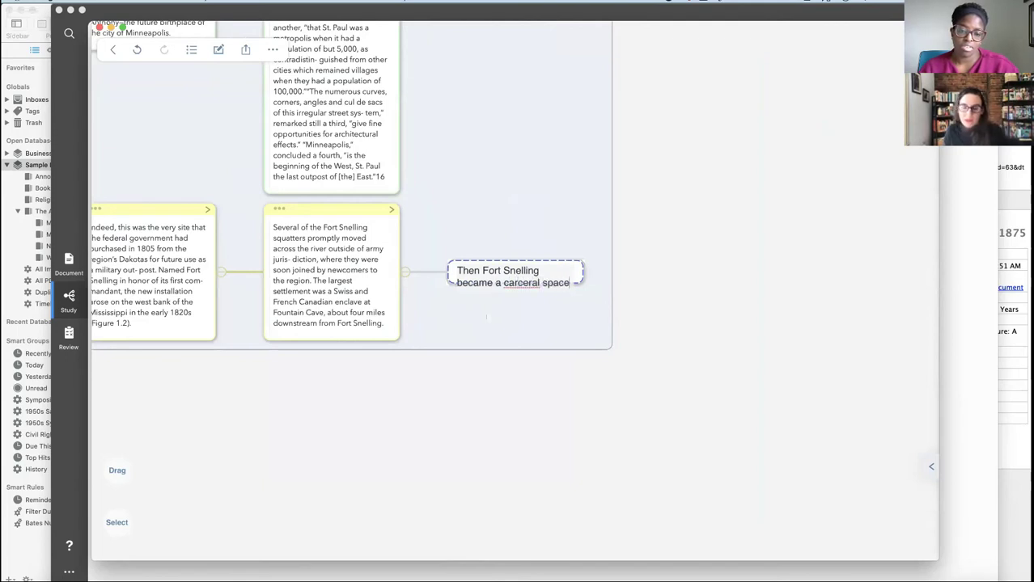
{"action": "left_click", "coordinate": [556, 338]}
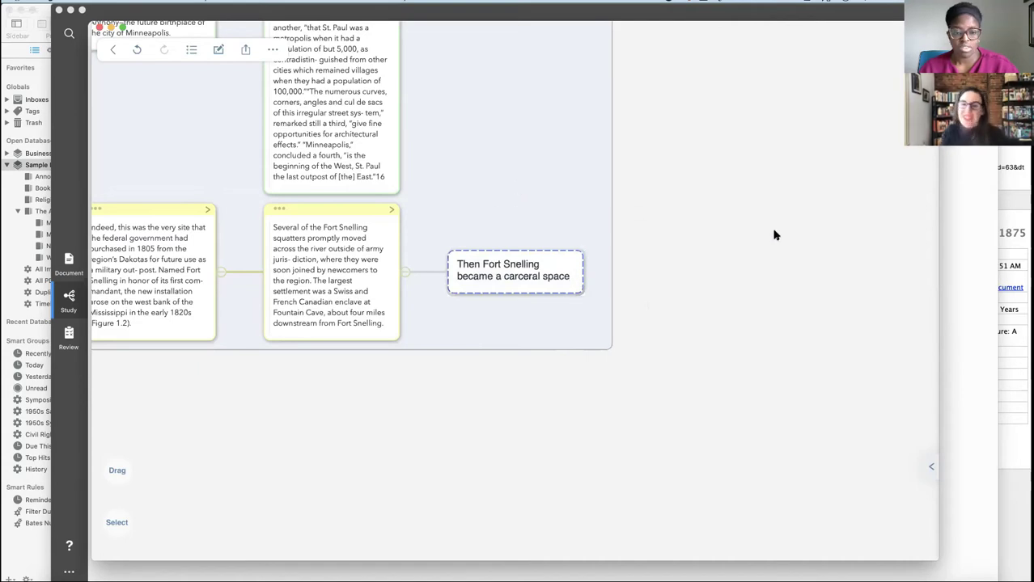
Scroll to the map's top-left and turn on Drag & Drop MindMap Nodes, opening Queer Twin Cities Chp 3 alongside
{"action": "scroll", "coordinate": [774, 236], "scroll_direction": "up", "scroll_amount": 5}
{"action": "scroll", "coordinate": [774, 236], "scroll_direction": "left", "scroll_amount": 4}
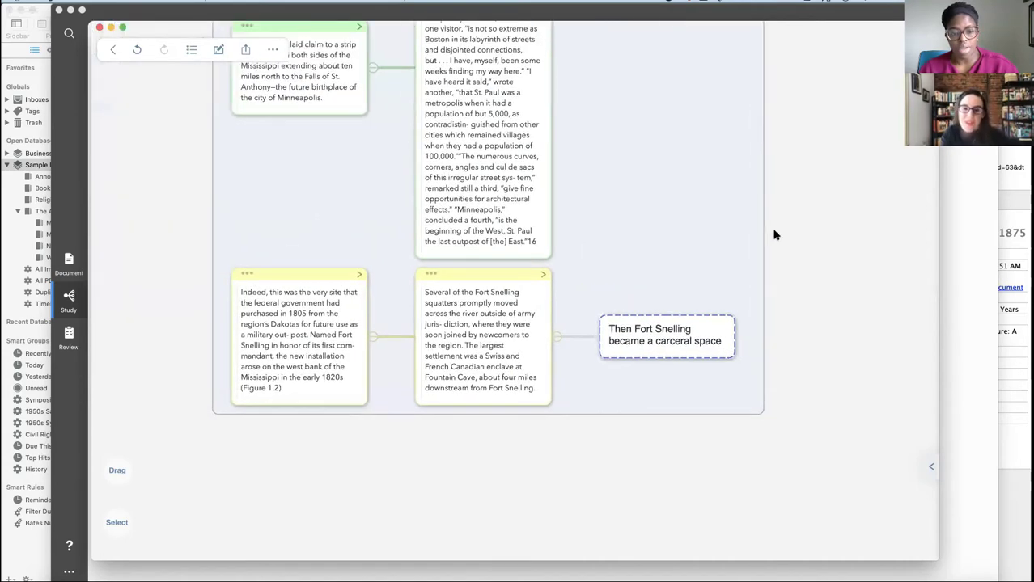
{"action": "scroll", "coordinate": [774, 235], "scroll_direction": "up", "scroll_amount": 1}
{"action": "scroll", "coordinate": [773, 236], "scroll_direction": "left", "scroll_amount": 1}
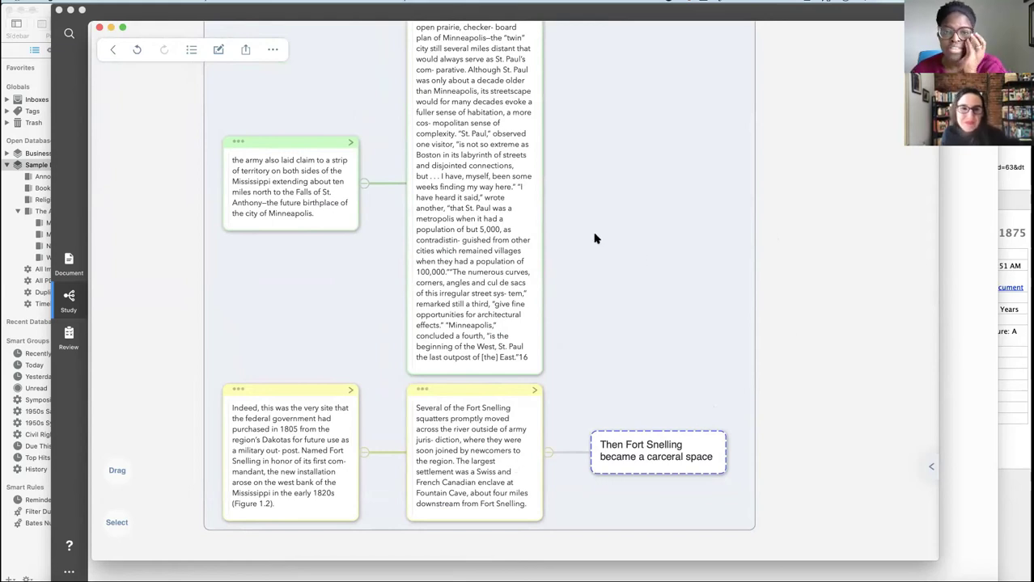
{"action": "left_click", "coordinate": [500, 241]}
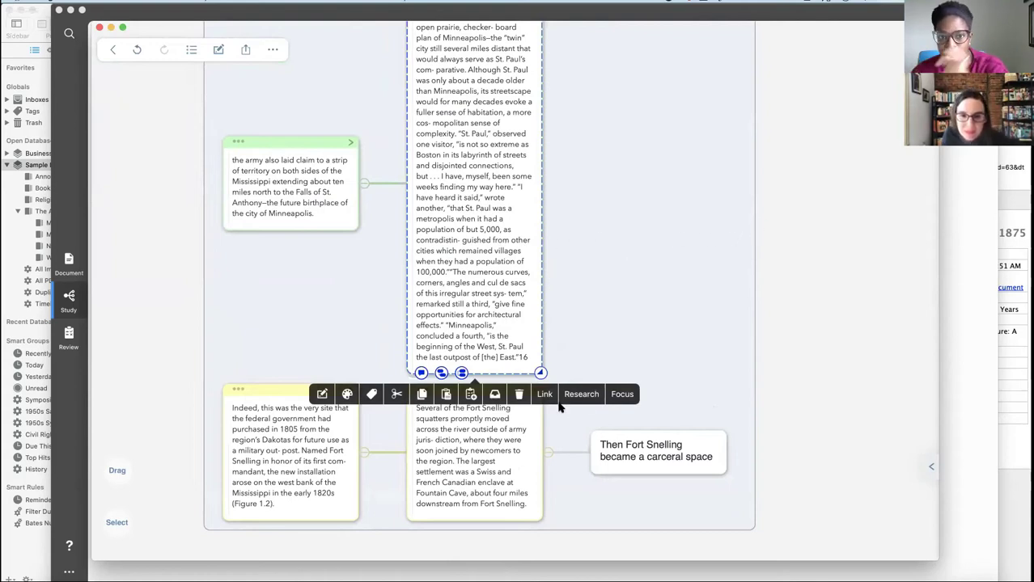
{"action": "left_click", "coordinate": [808, 340]}
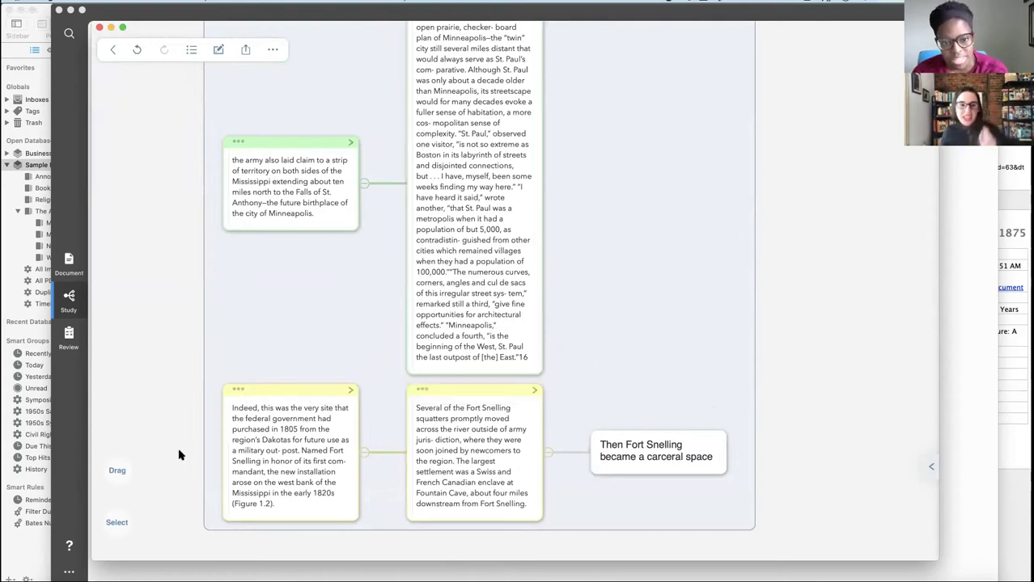
{"action": "left_click", "coordinate": [117, 470]}
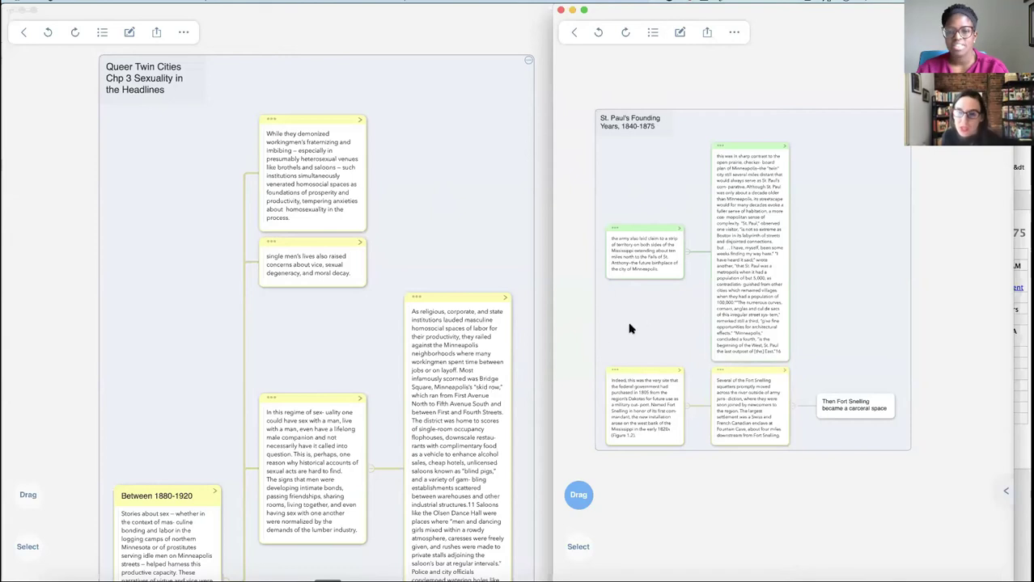
{"action": "left_click", "coordinate": [579, 500]}
{"action": "left_click", "coordinate": [577, 496]}
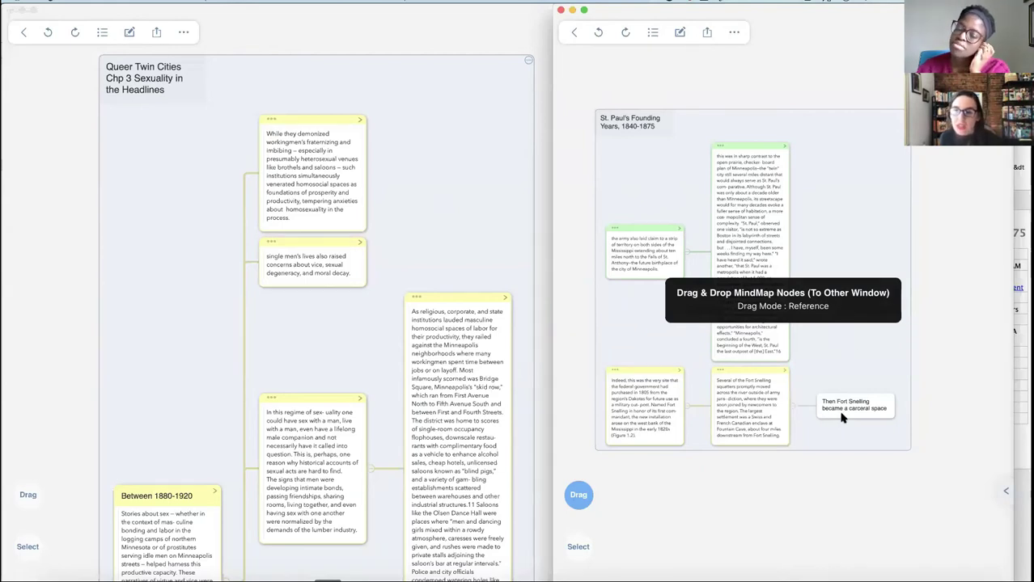
{"action": "left_click_drag", "start_coordinate": [841, 409], "coordinate": [430, 168]}
{"action": "scroll", "coordinate": [517, 249], "scroll_direction": "down", "scroll_amount": 5}
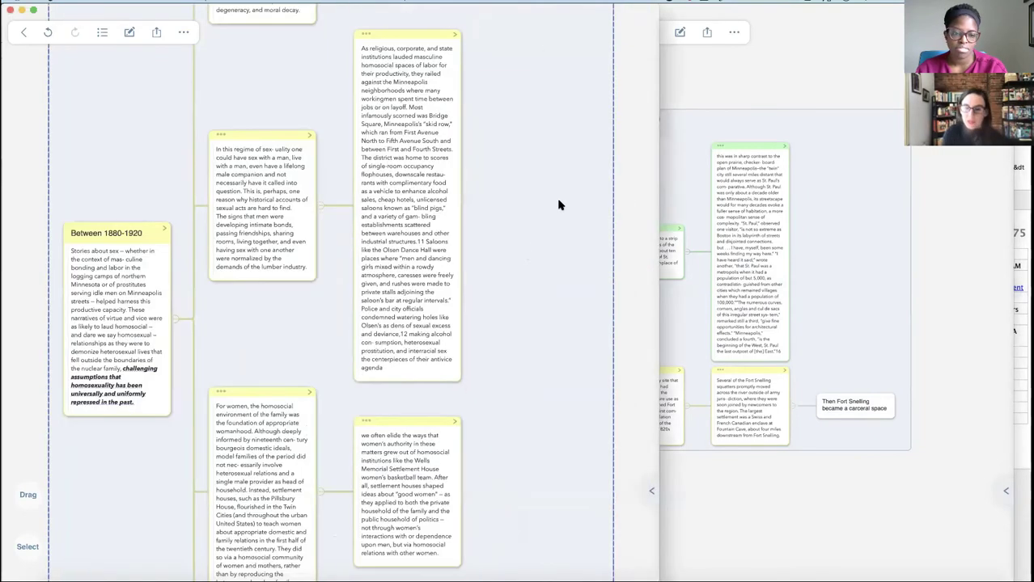
{"action": "scroll", "coordinate": [558, 205], "scroll_direction": "up", "scroll_amount": 15}
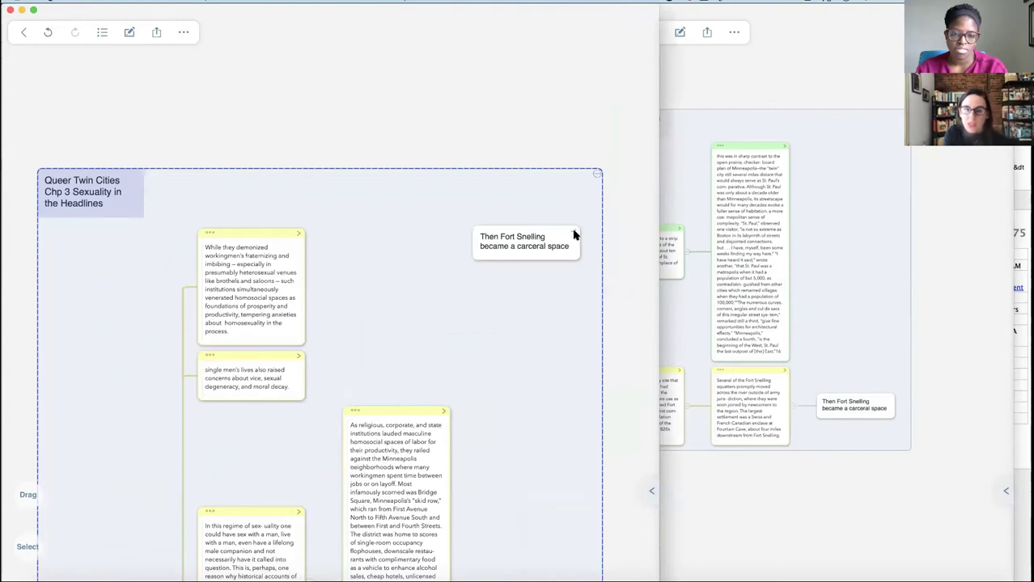
{"action": "left_click", "coordinate": [575, 234]}
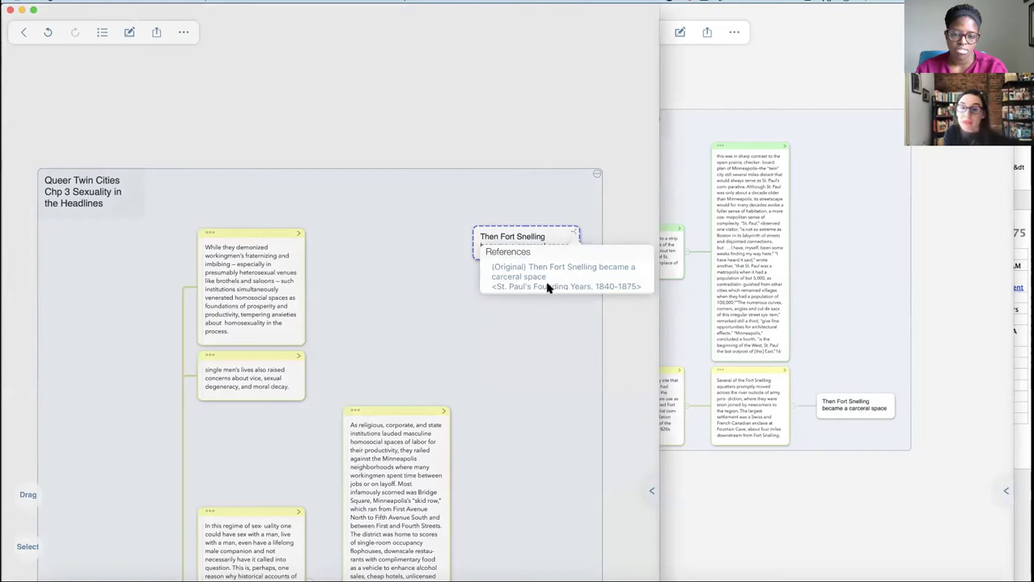
{"action": "left_click", "coordinate": [571, 234]}
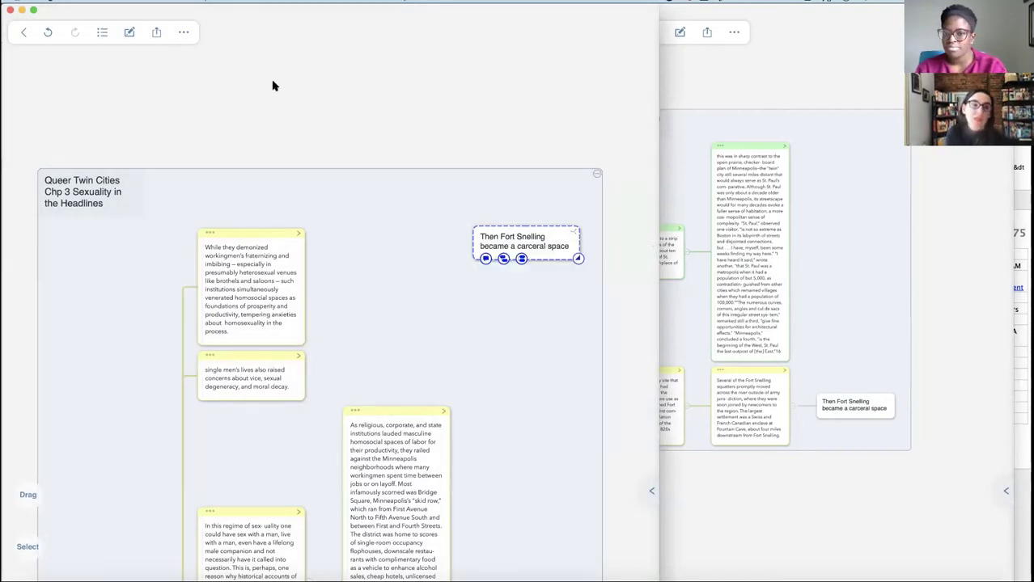
{"action": "left_click", "coordinate": [50, 32]}
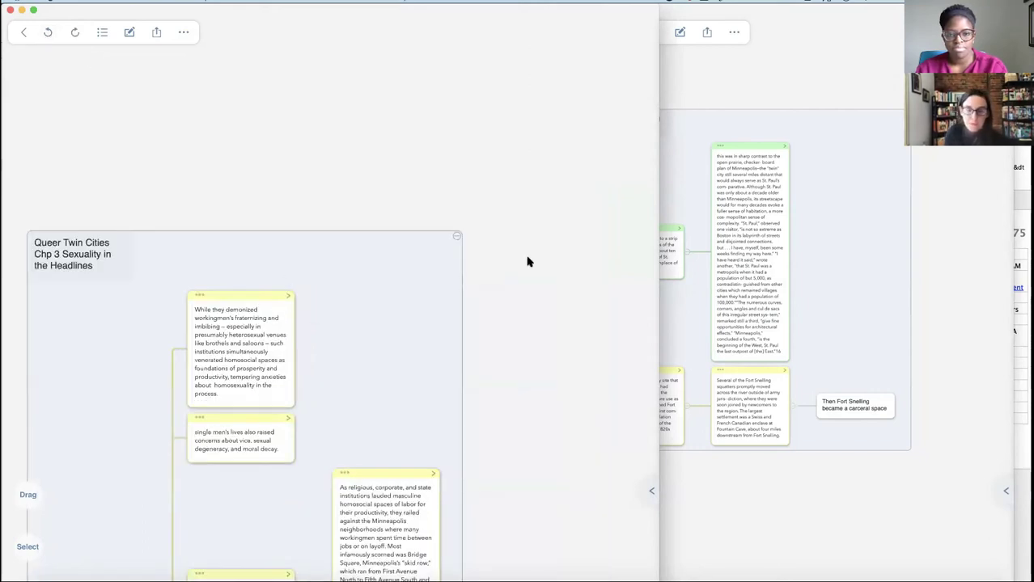
{"action": "scroll", "coordinate": [527, 261], "scroll_direction": "down", "scroll_amount": 5}
{"action": "scroll", "coordinate": [526, 262], "scroll_direction": "left", "scroll_amount": 2}
{"action": "scroll", "coordinate": [527, 261], "scroll_direction": "down", "scroll_amount": 2}
{"action": "scroll", "coordinate": [526, 261], "scroll_direction": "right", "scroll_amount": 1}
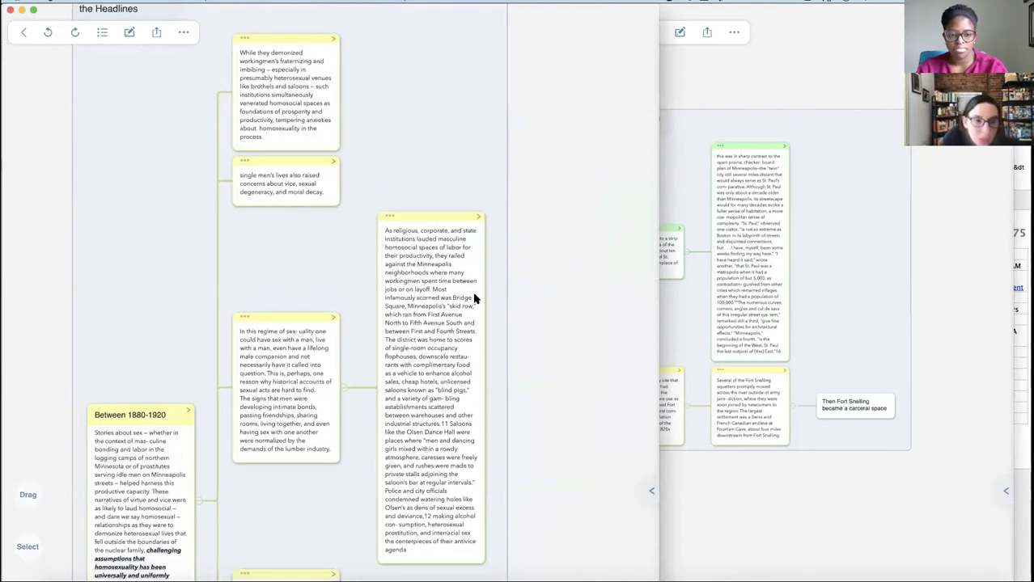
{"action": "scroll", "coordinate": [474, 299], "scroll_direction": "down", "scroll_amount": 2}
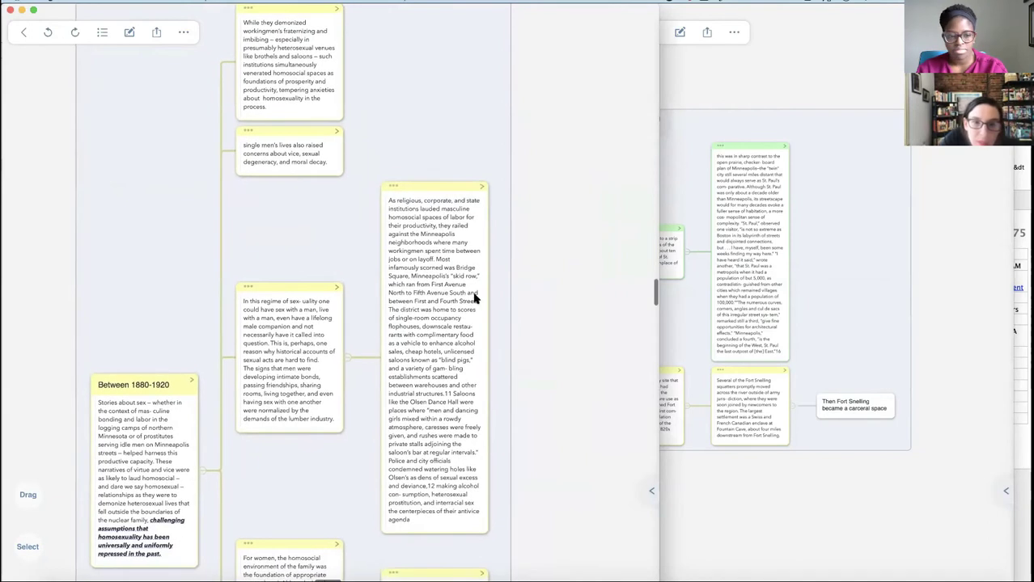
{"action": "scroll", "coordinate": [474, 298], "scroll_direction": "down", "scroll_amount": 8}
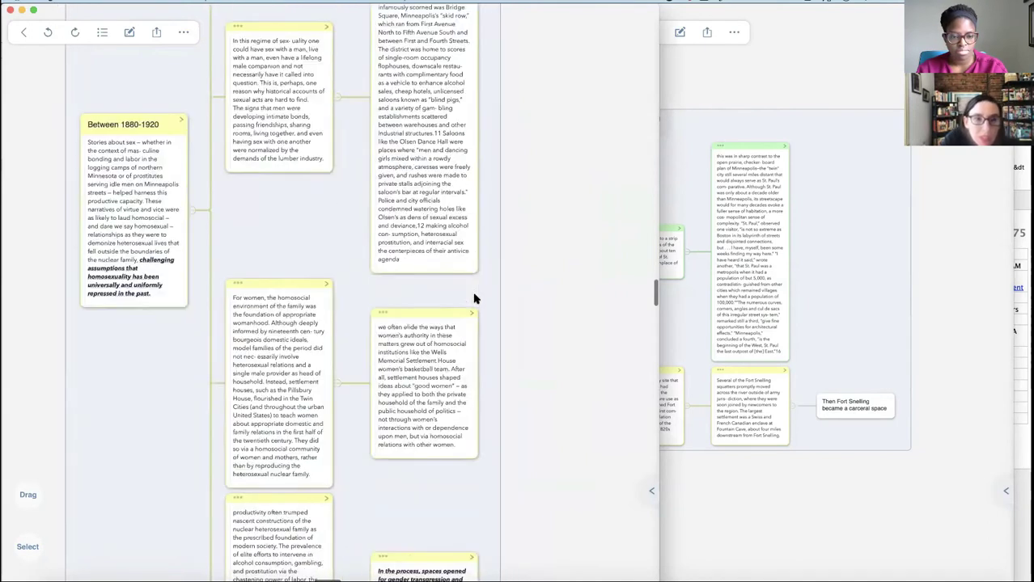
{"action": "scroll", "coordinate": [474, 299], "scroll_direction": "down", "scroll_amount": 5}
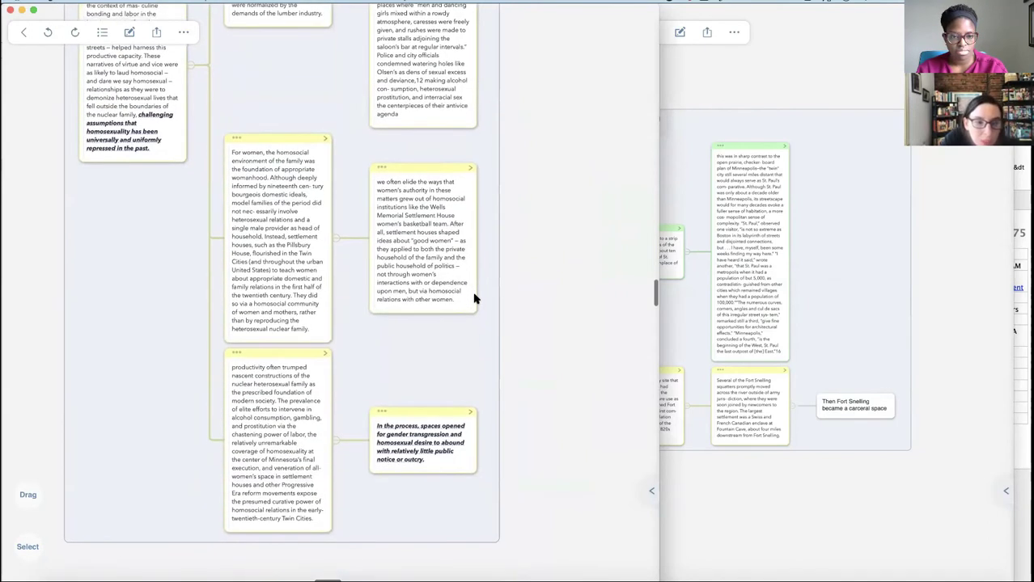
{"action": "scroll", "coordinate": [474, 298], "scroll_direction": "down", "scroll_amount": 1}
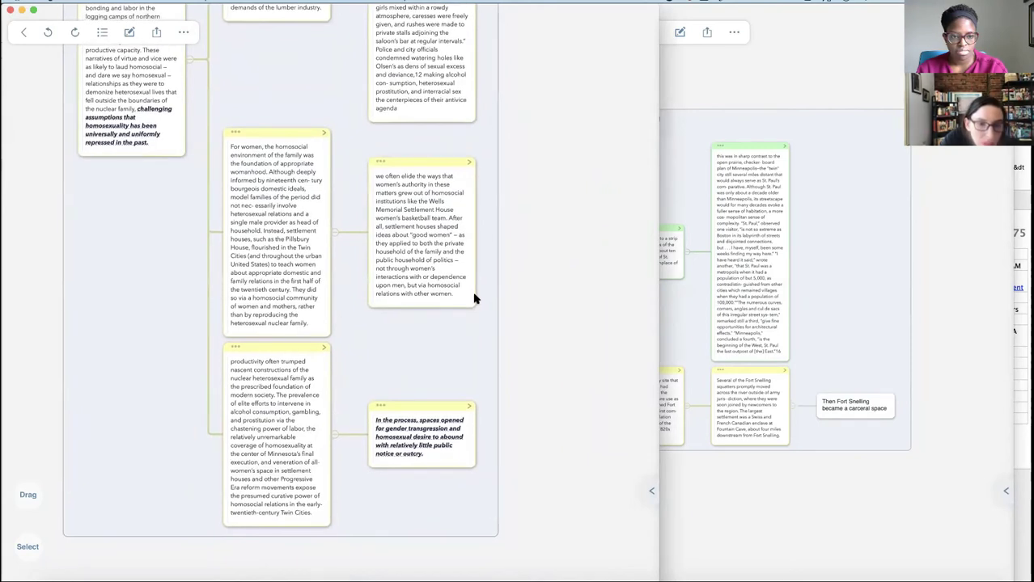
{"action": "scroll", "coordinate": [474, 298], "scroll_direction": "up", "scroll_amount": 9}
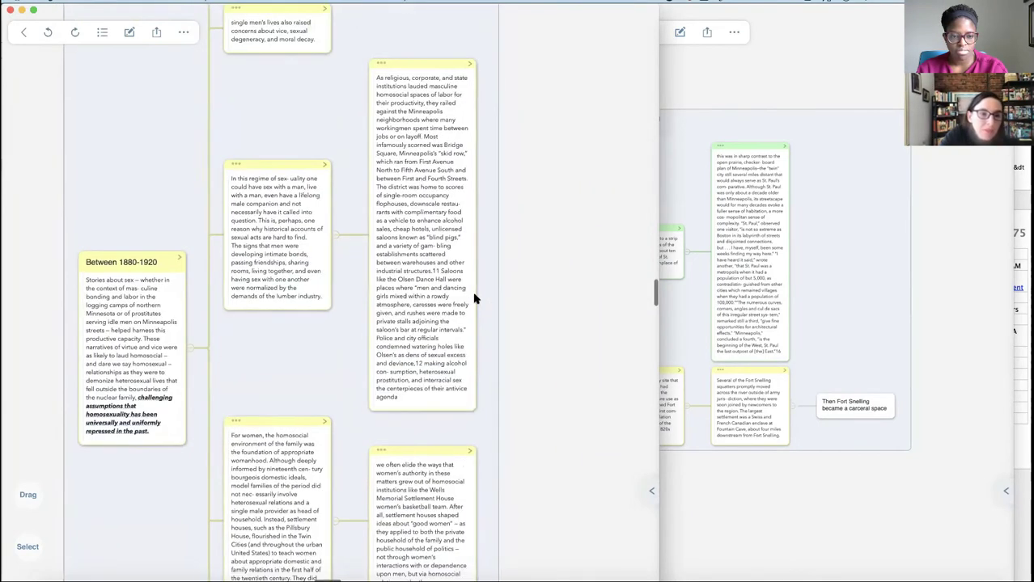
{"action": "scroll", "coordinate": [473, 298], "scroll_direction": "up", "scroll_amount": 1}
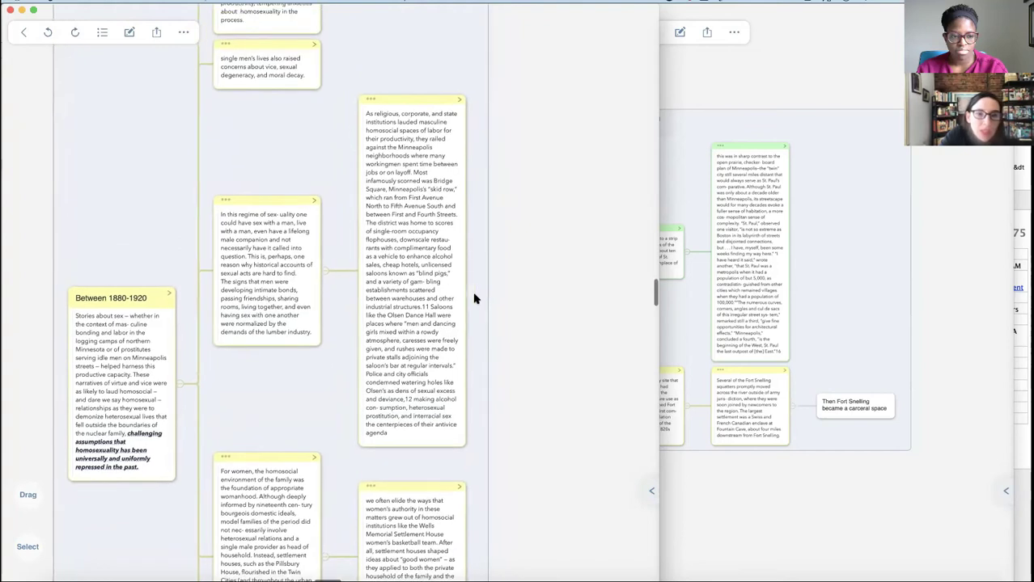
{"action": "scroll", "coordinate": [474, 299], "scroll_direction": "up", "scroll_amount": 3}
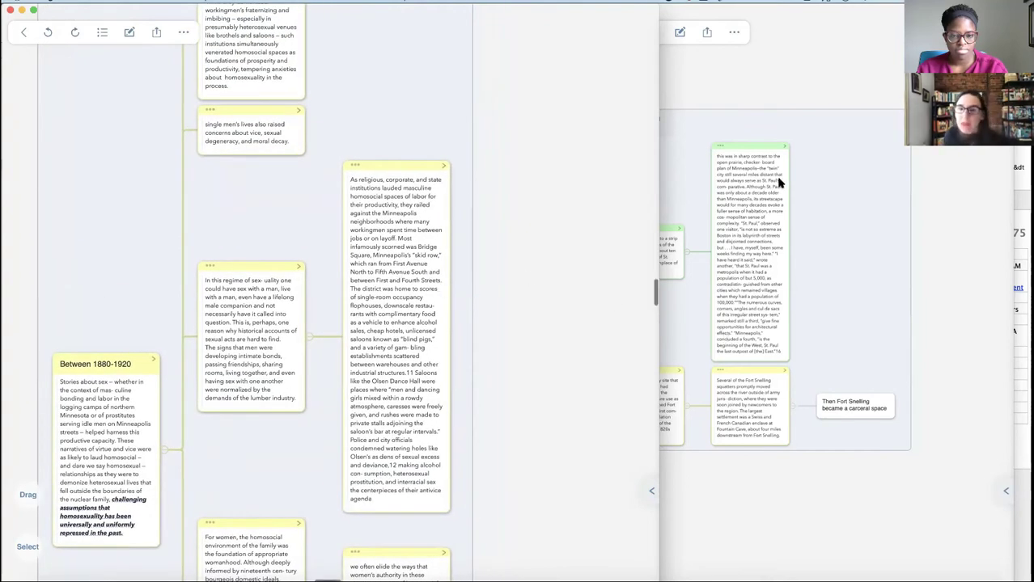
Select the 'army also laid claim' and 'sharp contrast' cards and drag them under the homosocial spaces card
{"action": "left_click", "coordinate": [805, 192]}
{"action": "left_click", "coordinate": [635, 251]}
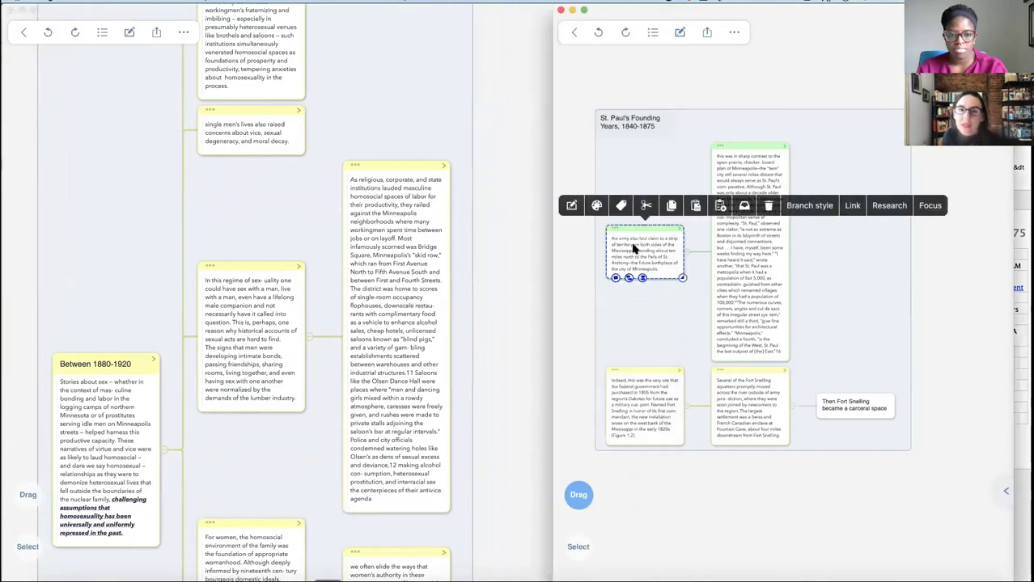
{"action": "left_click", "coordinate": [738, 254], "text": "shift"}
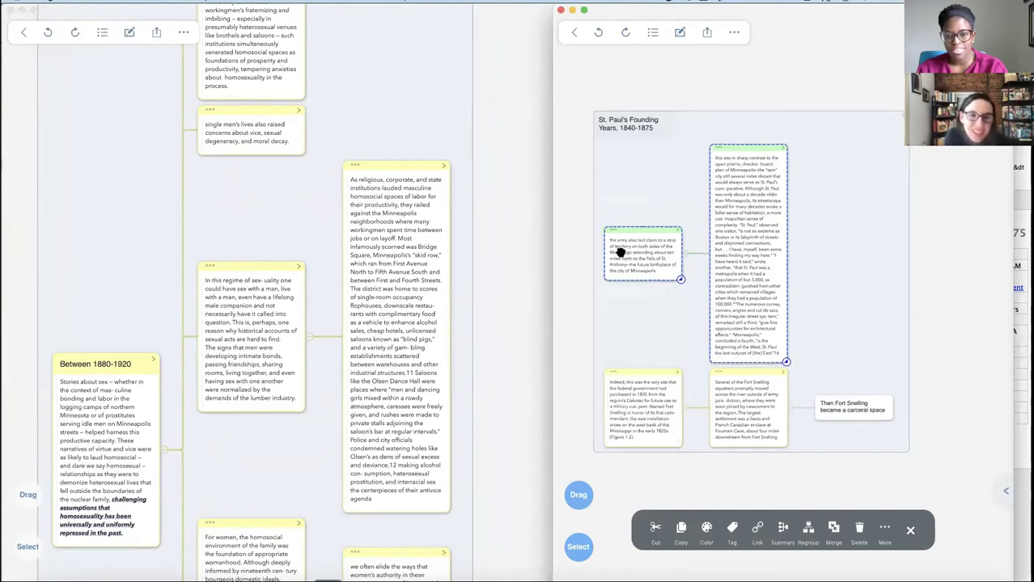
{"action": "scroll", "coordinate": [624, 249], "scroll_direction": "right", "scroll_amount": 5}
{"action": "scroll", "coordinate": [640, 249], "scroll_direction": "left", "scroll_amount": 5}
{"action": "scroll", "coordinate": [640, 249], "scroll_direction": "down", "scroll_amount": 2}
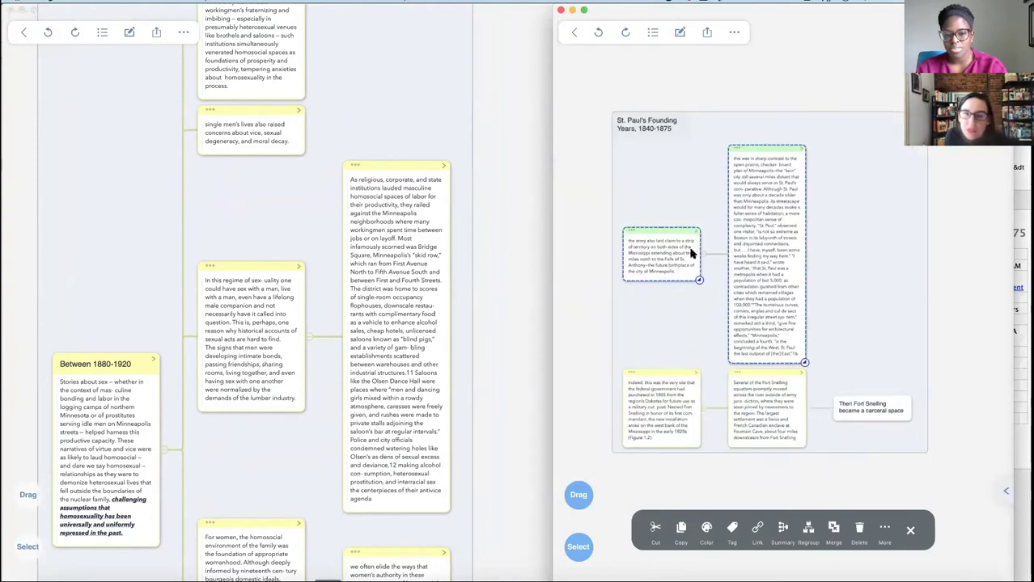
{"action": "left_click_drag", "start_coordinate": [647, 249], "coordinate": [402, 290]}
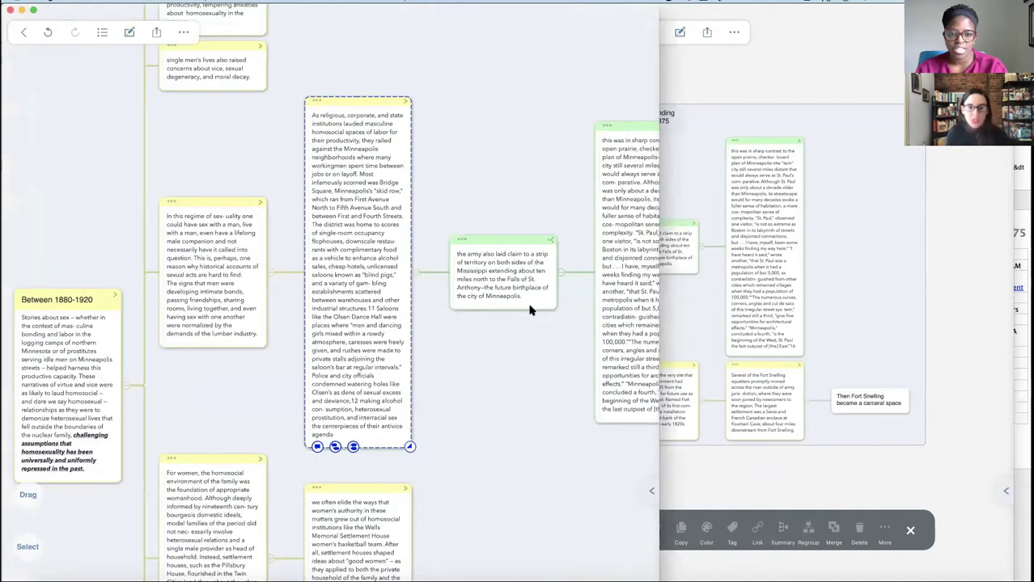
Pack the army card's branch into an Idea Box and enlarge the card
{"action": "scroll", "coordinate": [528, 304], "scroll_direction": "down", "scroll_amount": 5}
{"action": "scroll", "coordinate": [528, 304], "scroll_direction": "right", "scroll_amount": 5}
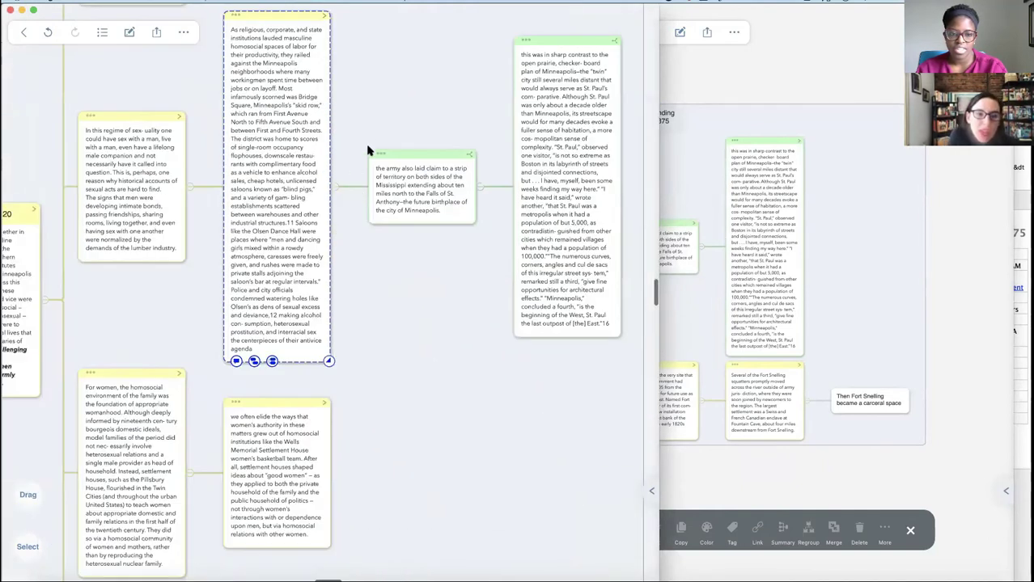
{"action": "left_click", "coordinate": [384, 154]}
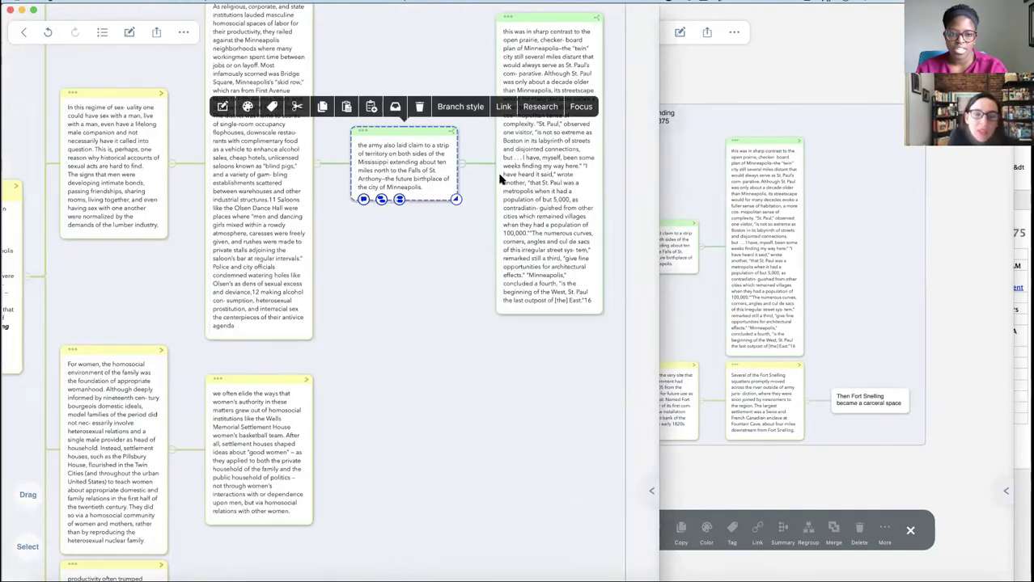
{"action": "left_click", "coordinate": [458, 109]}
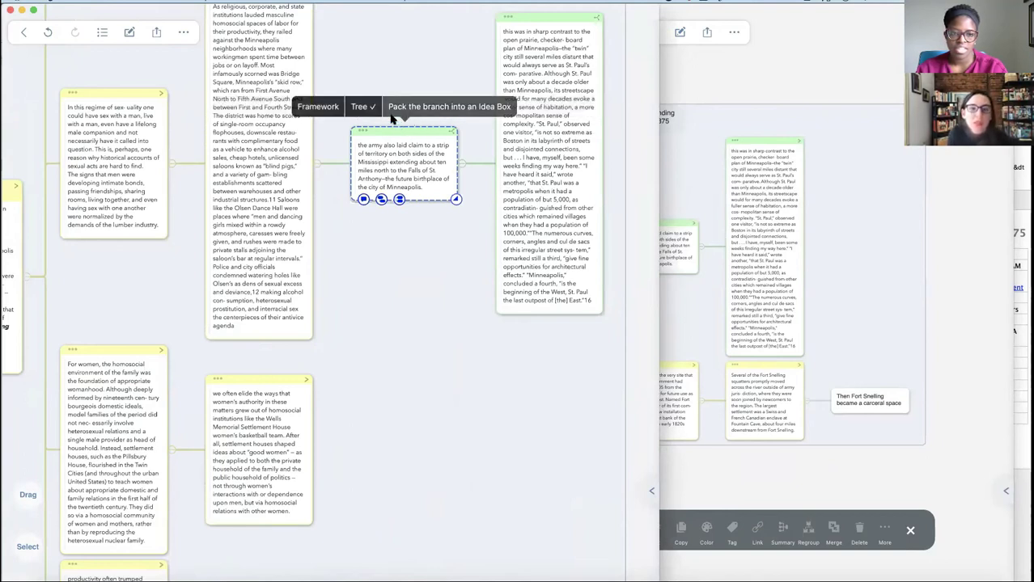
{"action": "left_click", "coordinate": [455, 109]}
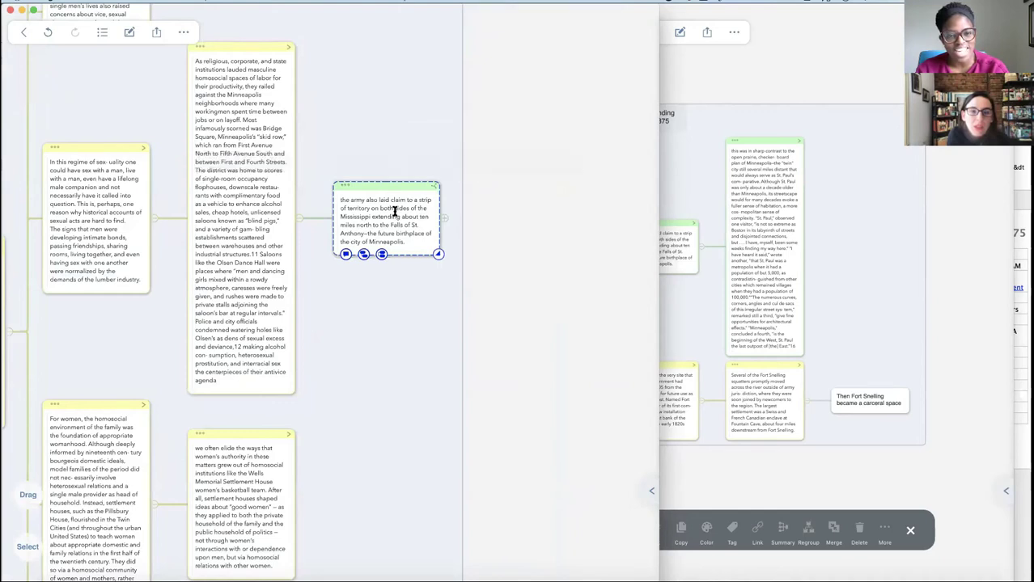
{"action": "left_click", "coordinate": [426, 217]}
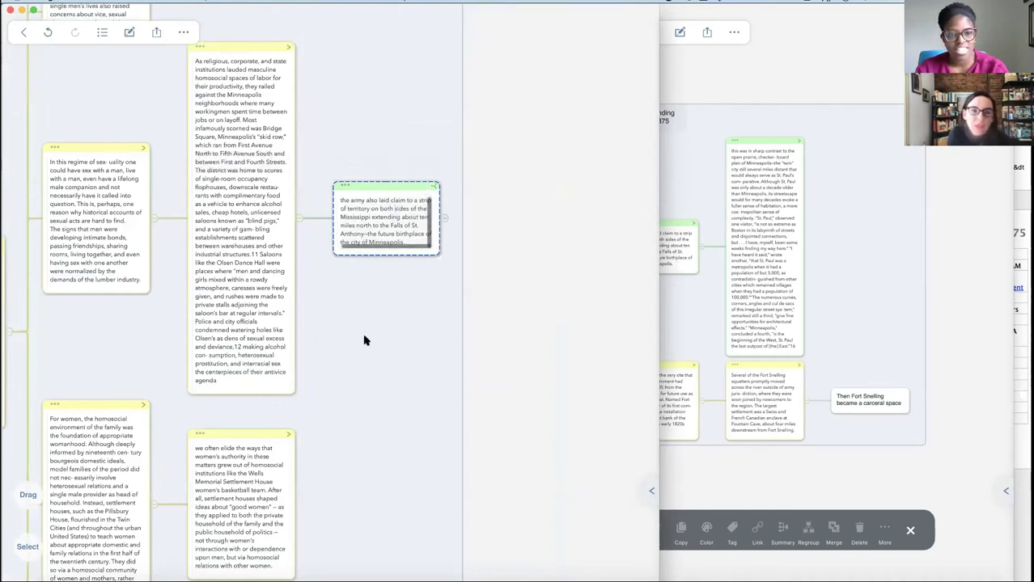
{"action": "left_click", "coordinate": [428, 270]}
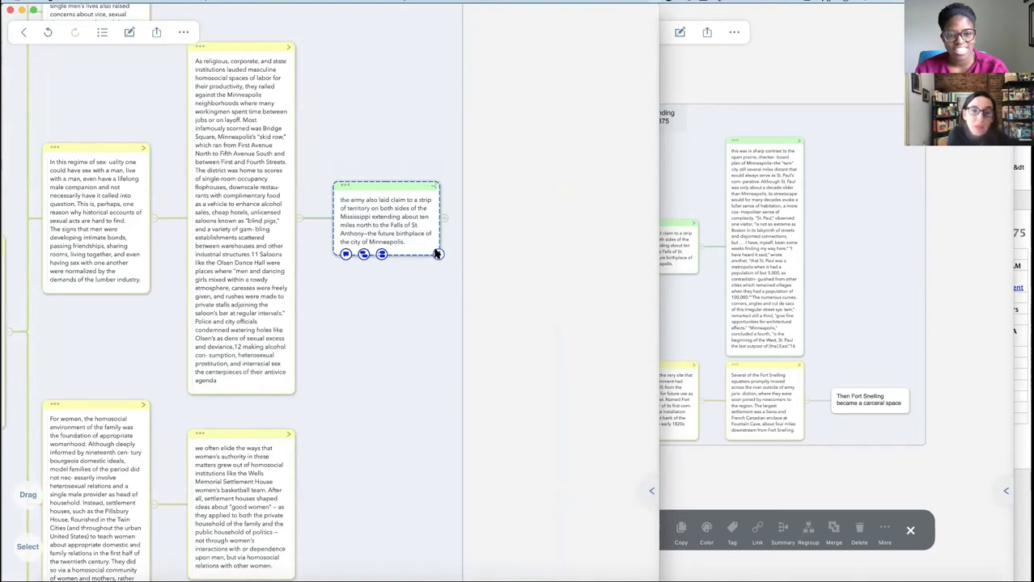
{"action": "left_click_drag", "start_coordinate": [437, 255], "coordinate": [591, 383]}
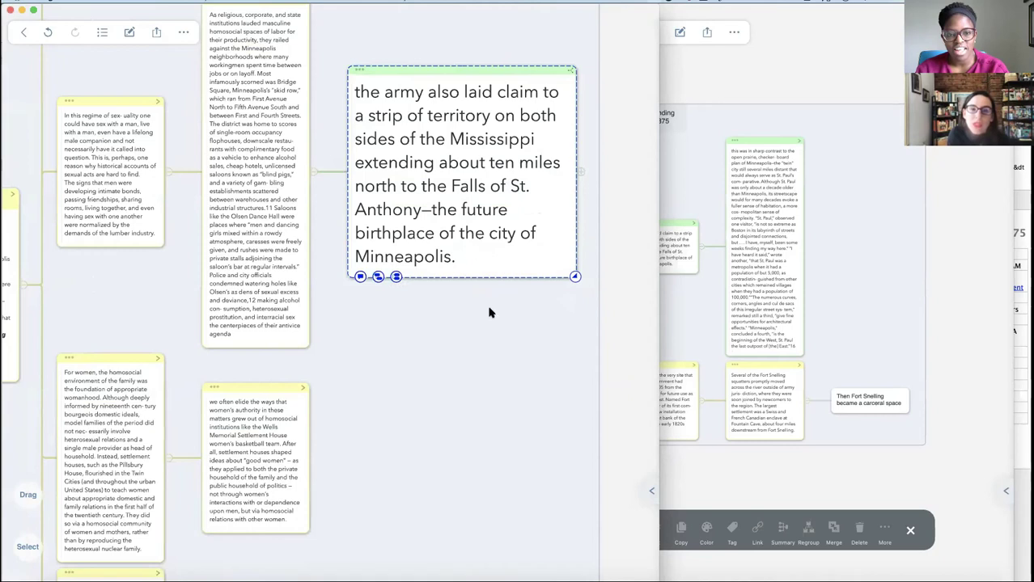
Undo the card enlargement and the Idea Box packing
{"action": "scroll", "coordinate": [479, 186], "scroll_direction": "down", "scroll_amount": 3}
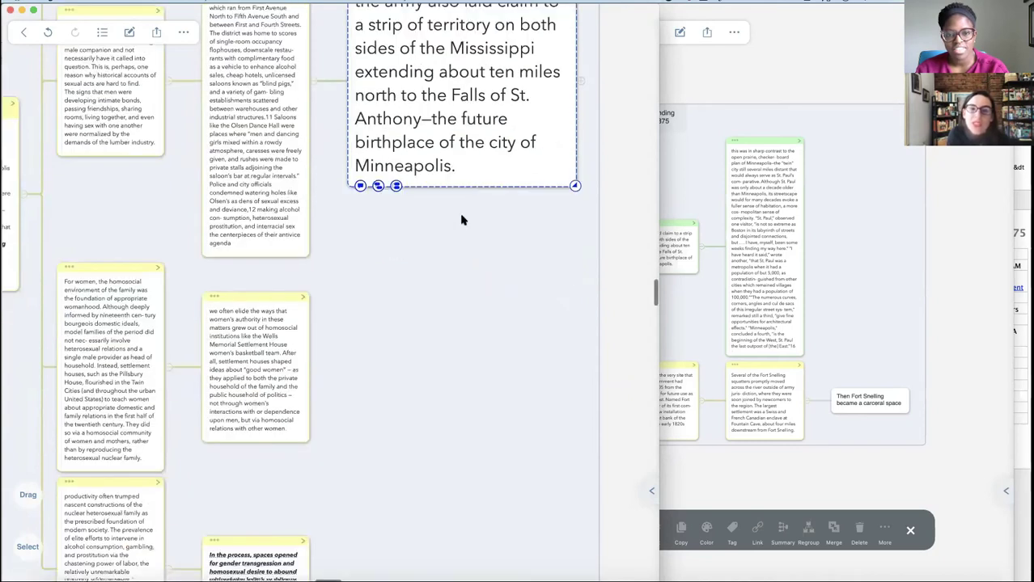
{"action": "scroll", "coordinate": [465, 212], "scroll_direction": "up", "scroll_amount": 3}
{"action": "scroll", "coordinate": [466, 236], "scroll_direction": "up", "scroll_amount": 3}
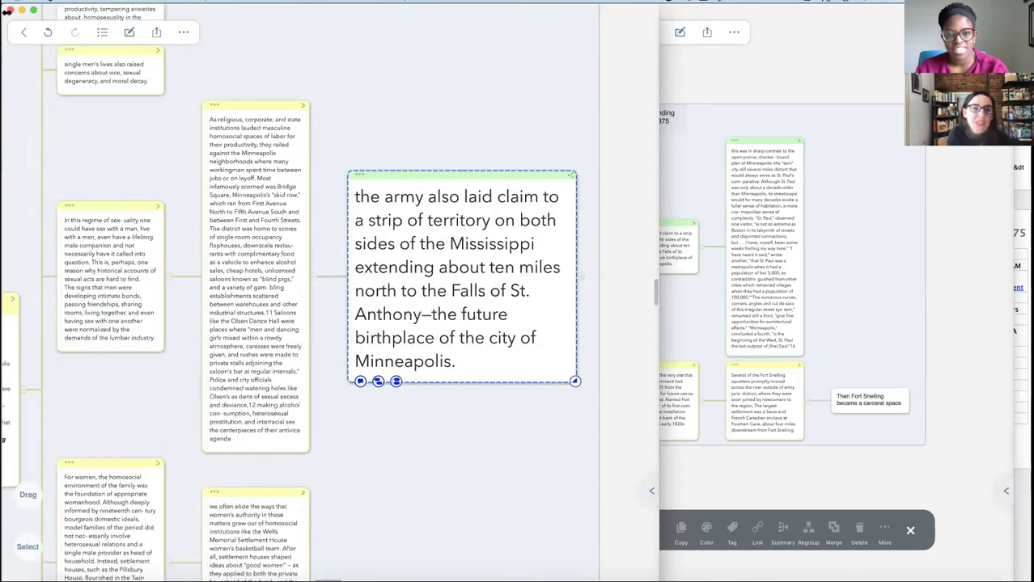
{"action": "left_click", "coordinate": [45, 32]}
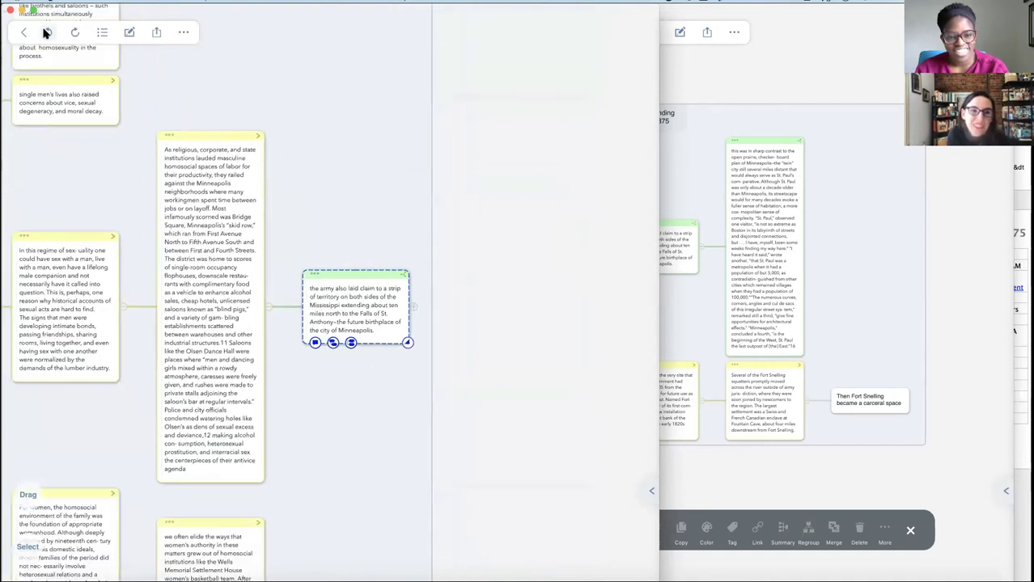
{"action": "left_click", "coordinate": [46, 32]}
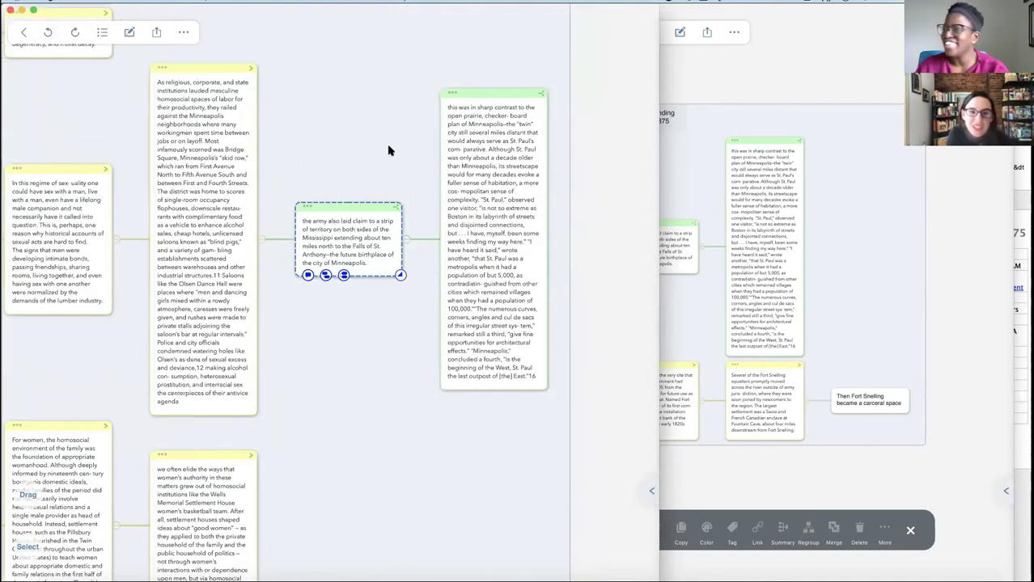
Move the army card onto the card at its left and discard the empty card that appeared
{"action": "right_click", "coordinate": [388, 150]}
{"action": "left_click", "coordinate": [362, 252]}
{"action": "left_click_drag", "start_coordinate": [356, 248], "coordinate": [214, 420]}
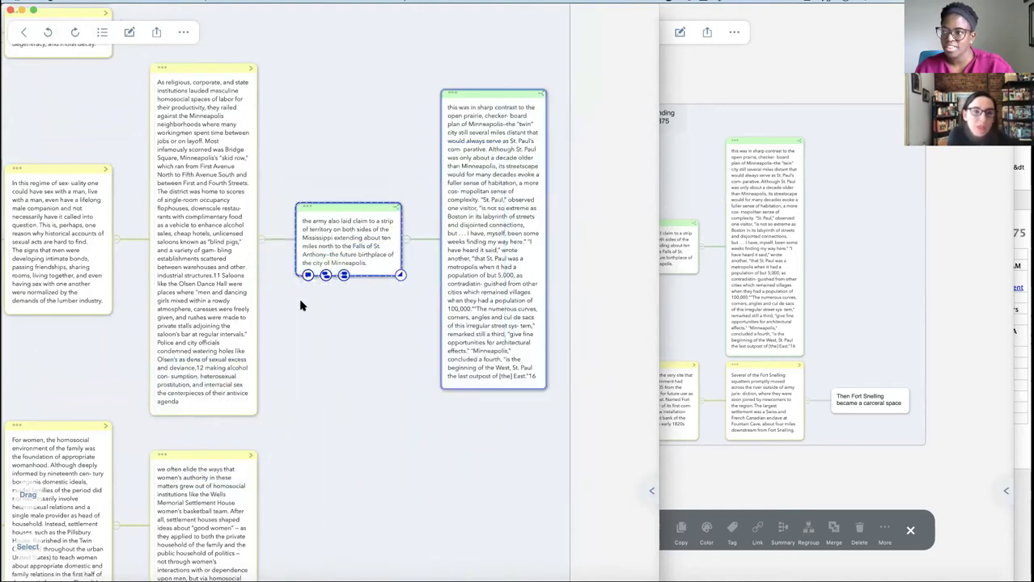
{"action": "left_click", "coordinate": [325, 275]}
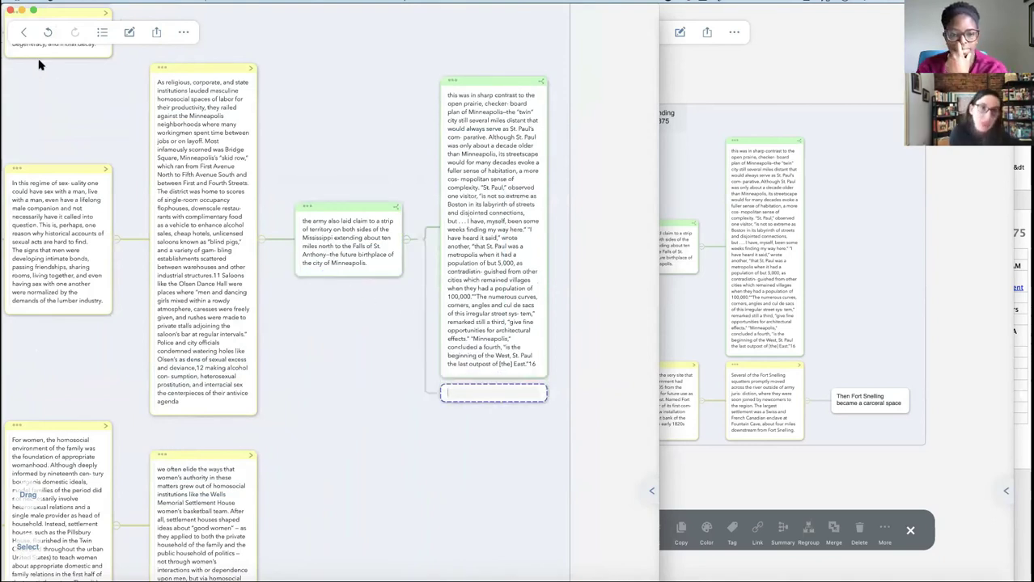
{"action": "left_click", "coordinate": [48, 32]}
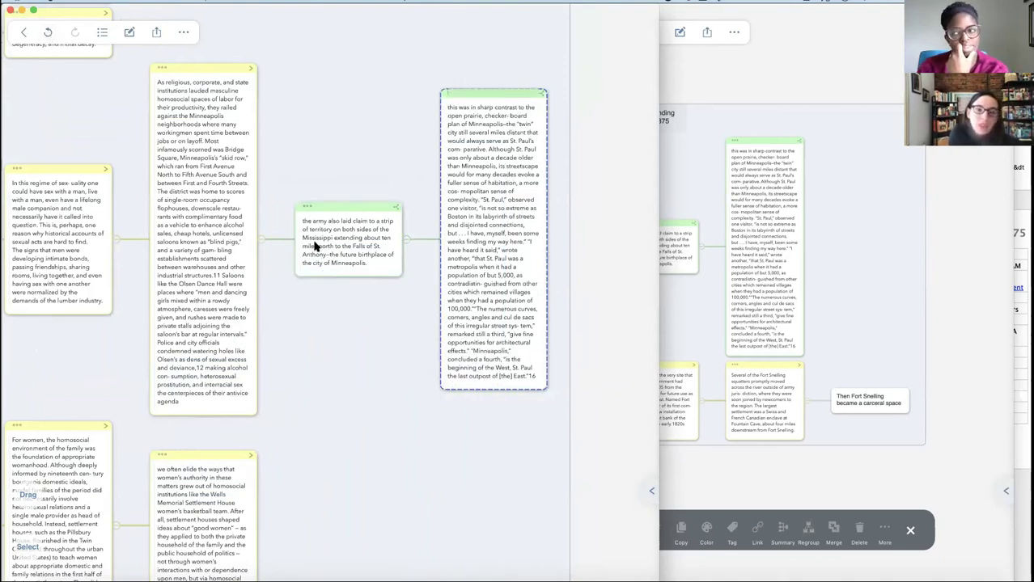
Add an empty child card under the army land-claim card, then undo it
{"action": "left_click", "coordinate": [352, 252]}
{"action": "left_click", "coordinate": [335, 273]}
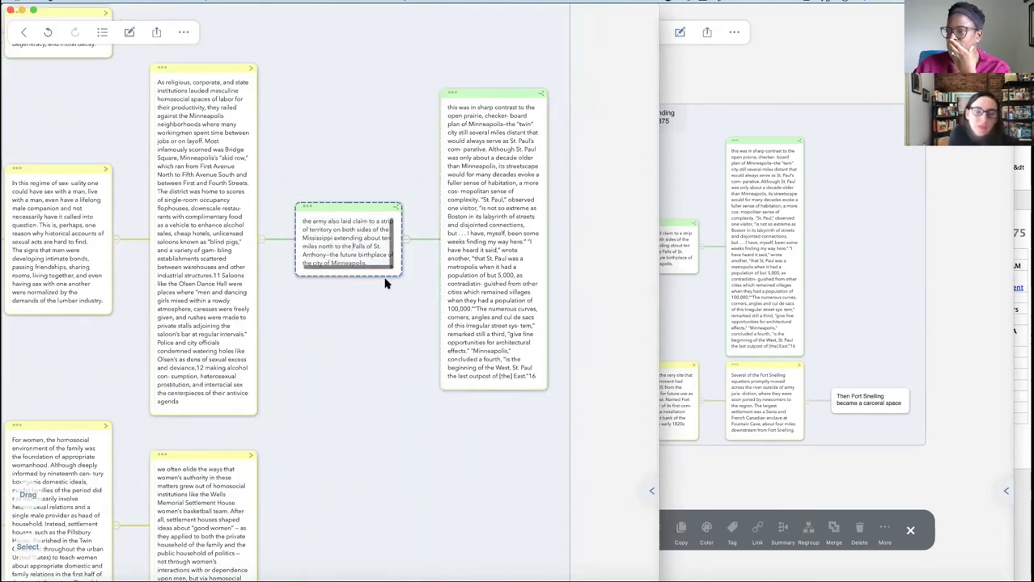
{"action": "key", "text": "Escape"}
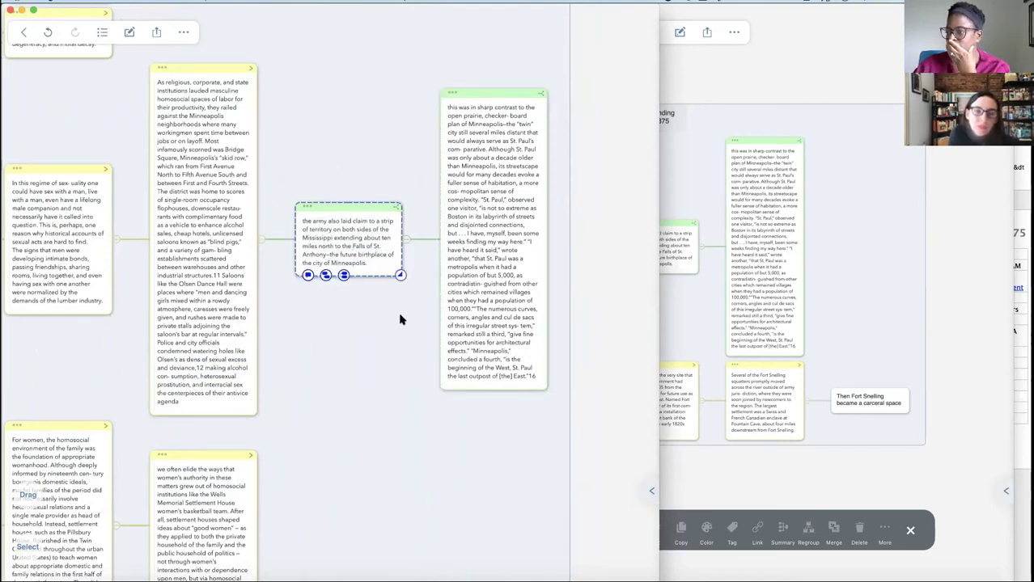
{"action": "left_click", "coordinate": [343, 276]}
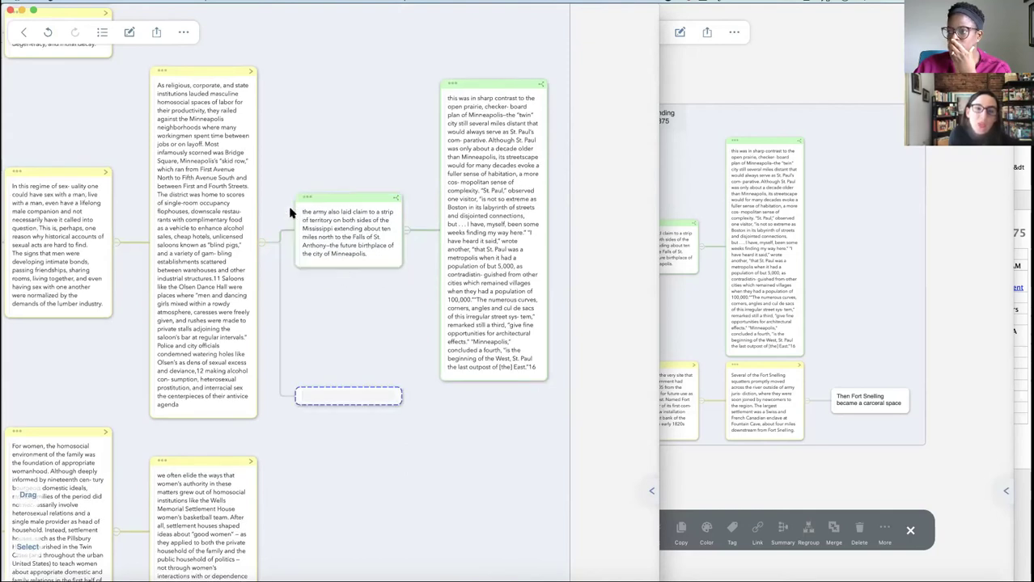
{"action": "left_click", "coordinate": [47, 33]}
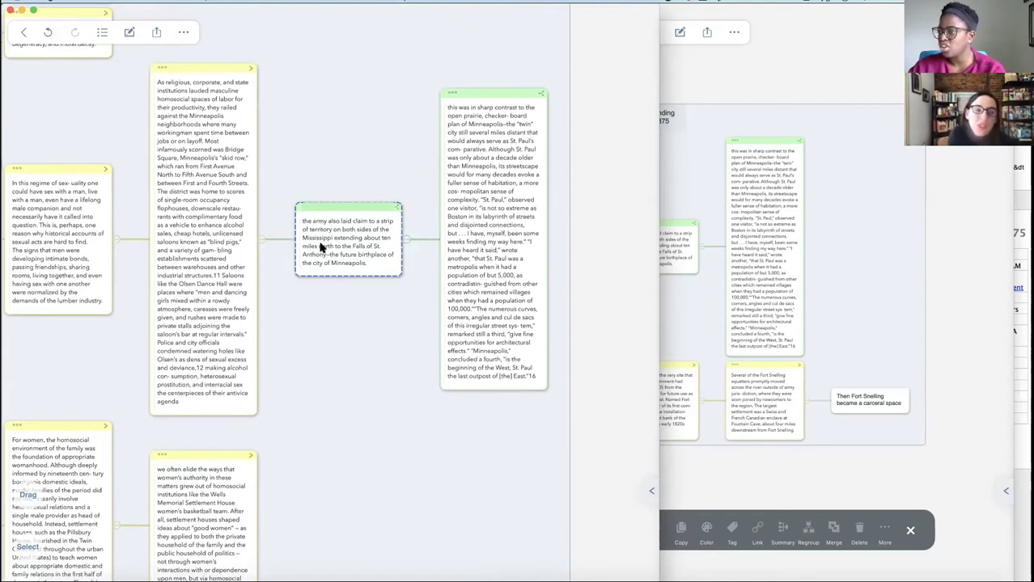
{"action": "mouse_move", "coordinate": [321, 246]}
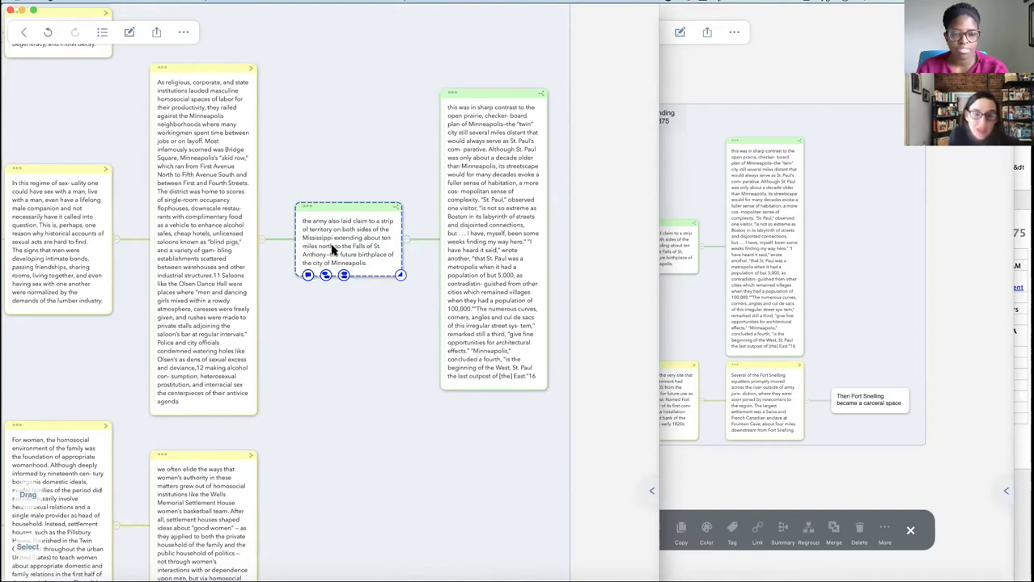
Collapse and re-expand the army card's branch and the branch beside 'In this regime'
{"action": "left_click", "coordinate": [261, 241]}
{"action": "left_click", "coordinate": [262, 246]}
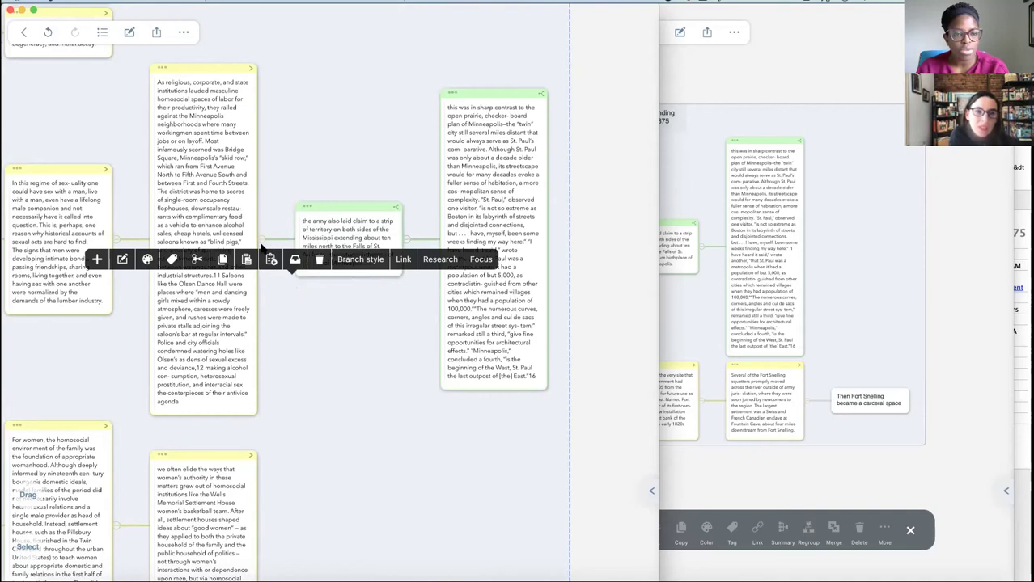
{"action": "left_click", "coordinate": [264, 240]}
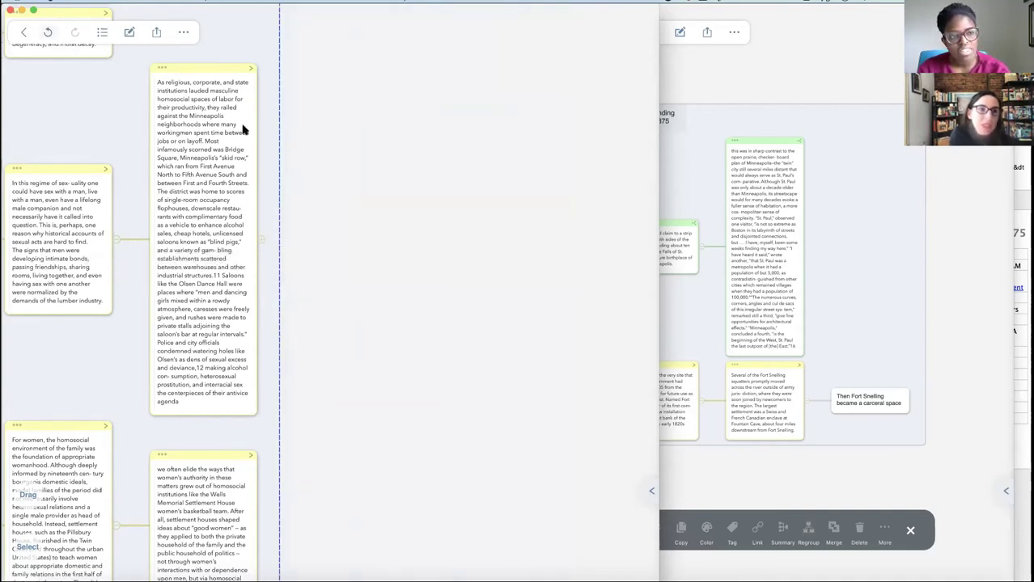
{"action": "left_click", "coordinate": [261, 241]}
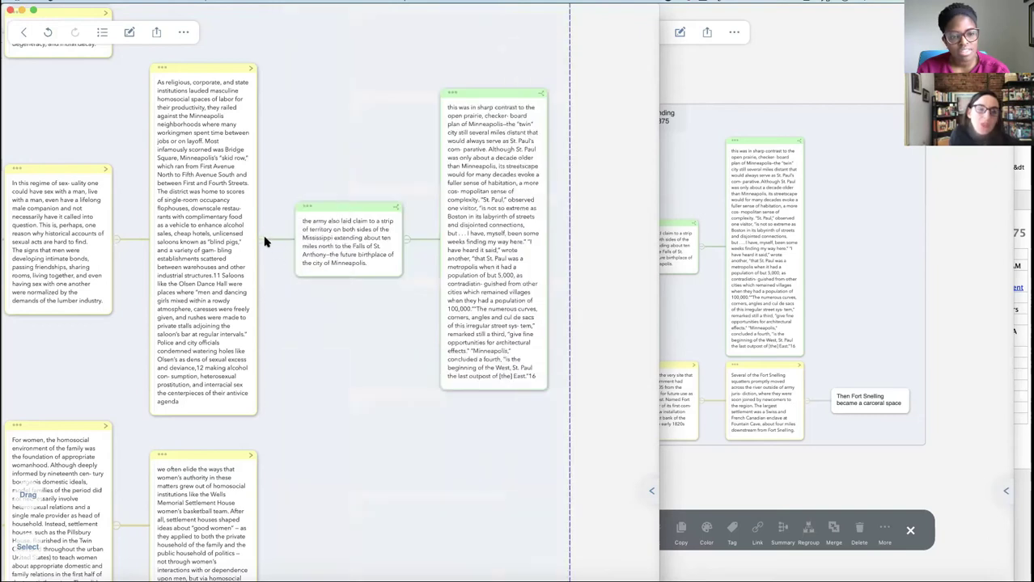
{"action": "left_click", "coordinate": [114, 243]}
{"action": "left_click", "coordinate": [114, 243]}
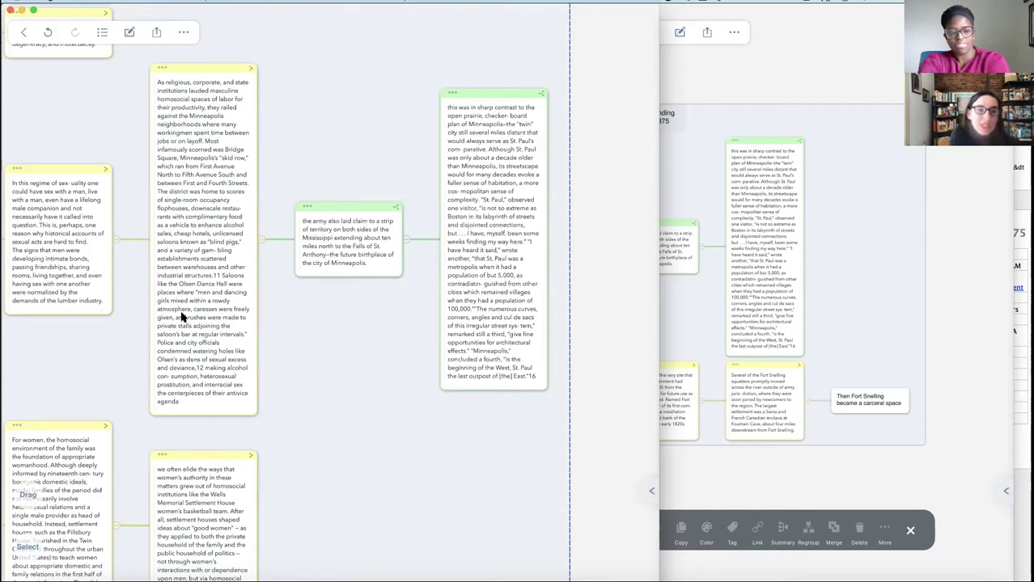
Select the long 'As religious, corporate' card and set its Branch style to Tree
{"action": "left_click_drag", "start_coordinate": [183, 315], "coordinate": [189, 203]}
{"action": "left_click", "coordinate": [286, 135]}
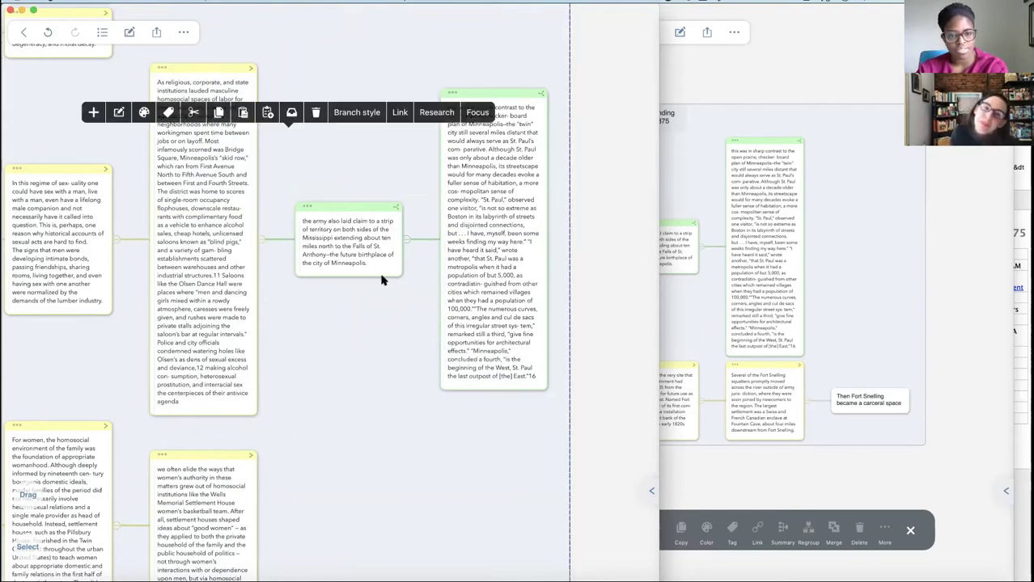
{"action": "left_click", "coordinate": [356, 113]}
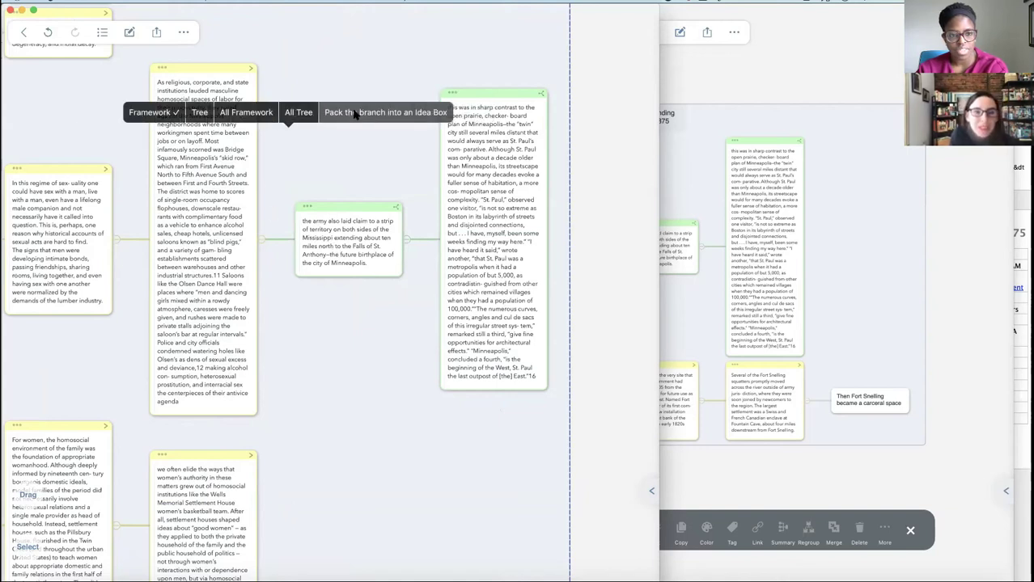
{"action": "left_click", "coordinate": [195, 114]}
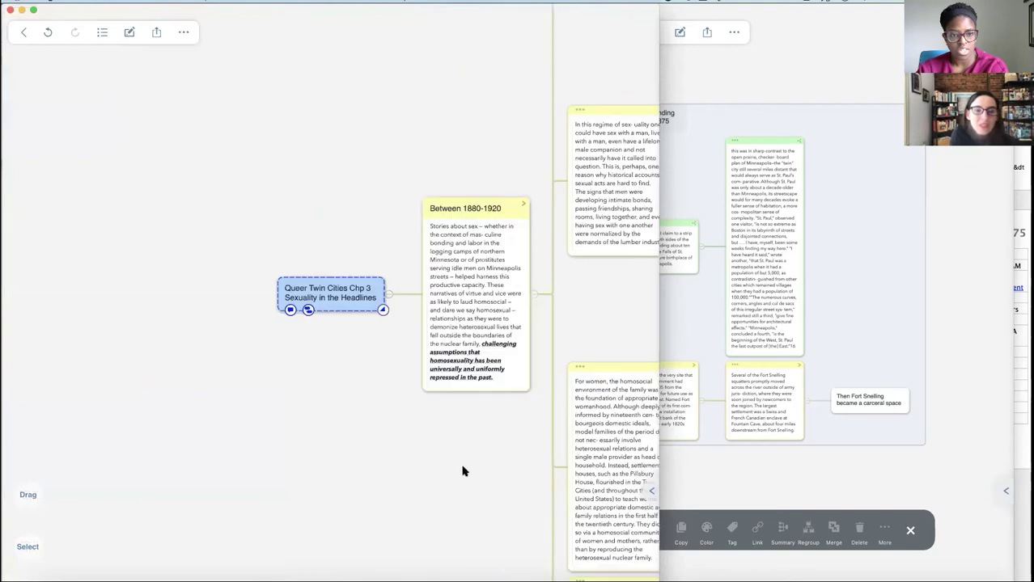
Undo the tree layout to restore the framework view of the chapter map
{"action": "left_click_drag", "start_coordinate": [462, 468], "coordinate": [261, 415]}
{"action": "left_click", "coordinate": [298, 122]}
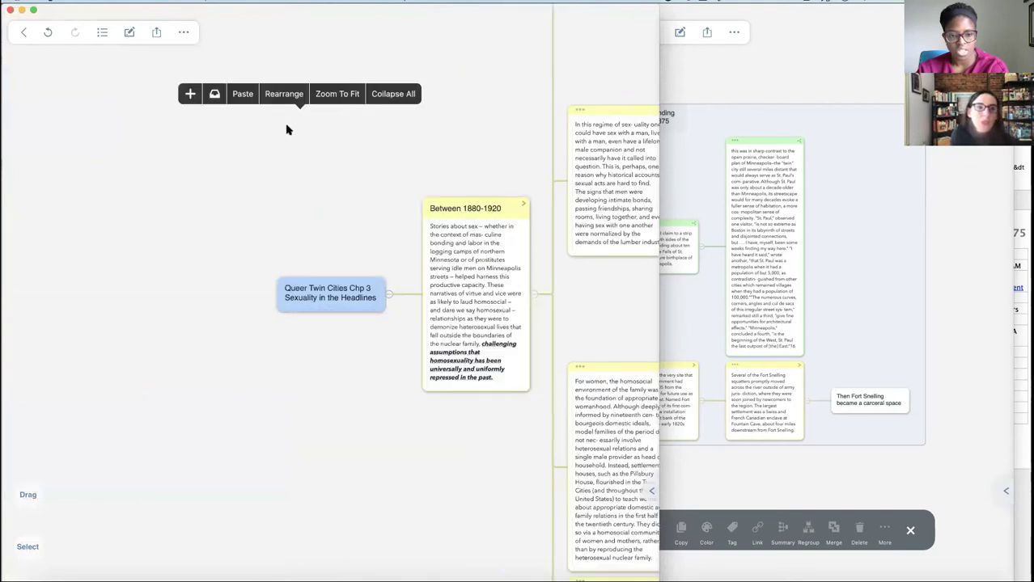
{"action": "left_click", "coordinate": [325, 215]}
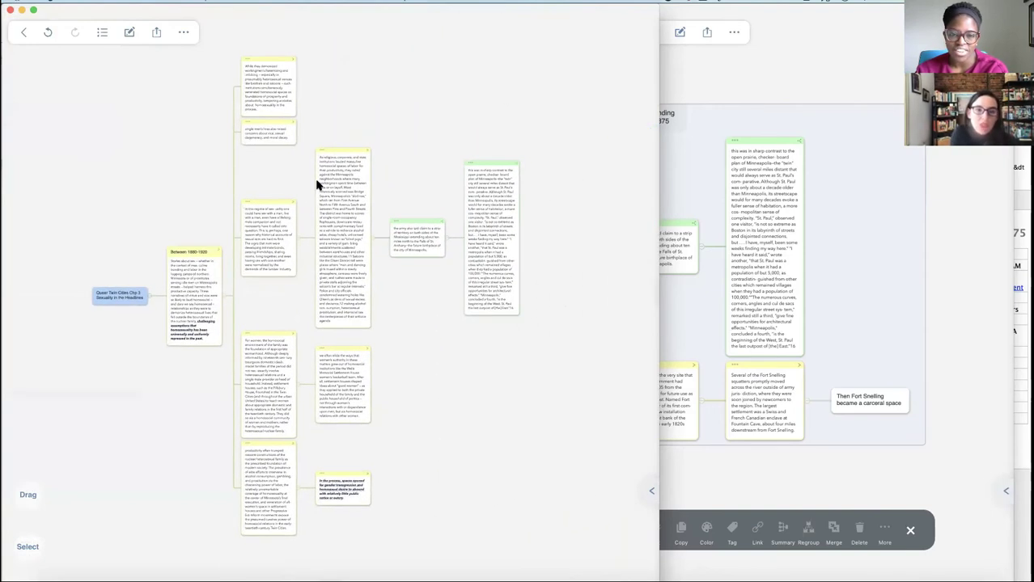
{"action": "left_click", "coordinate": [48, 32]}
{"action": "scroll", "coordinate": [512, 233], "scroll_direction": "down", "scroll_amount": 8}
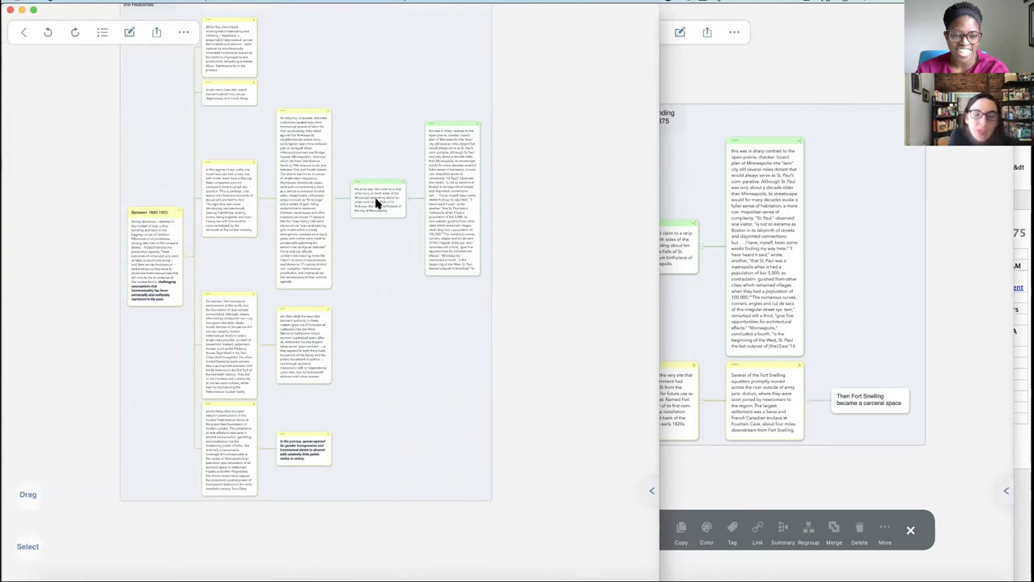
Try moving the army and 'sharp contrast' cards, leaving both in their original spots
{"action": "left_click_drag", "start_coordinate": [374, 206], "coordinate": [304, 293]}
{"action": "left_click", "coordinate": [374, 289]}
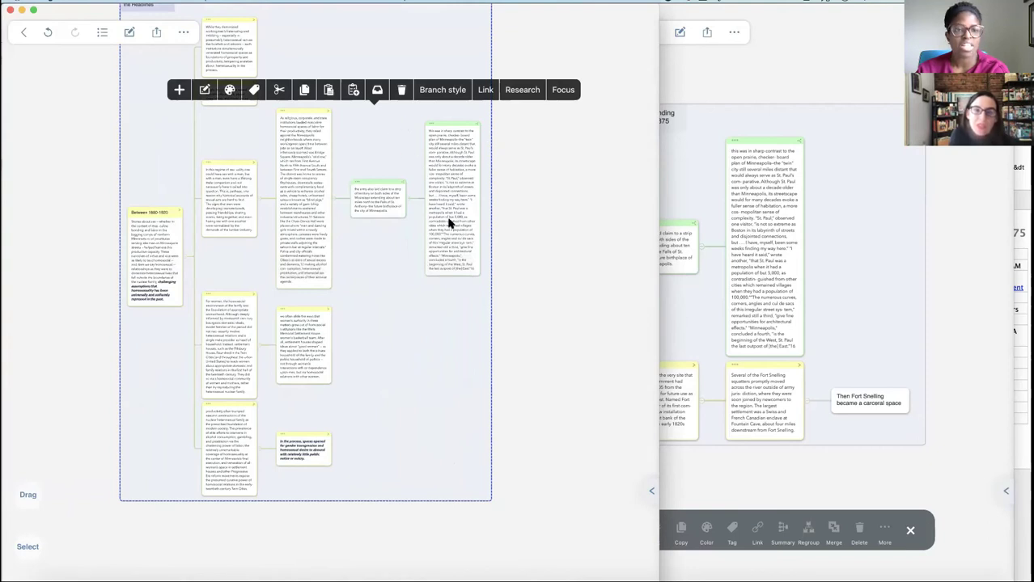
{"action": "left_click_drag", "start_coordinate": [448, 167], "coordinate": [380, 226]}
{"action": "left_click", "coordinate": [522, 162]}
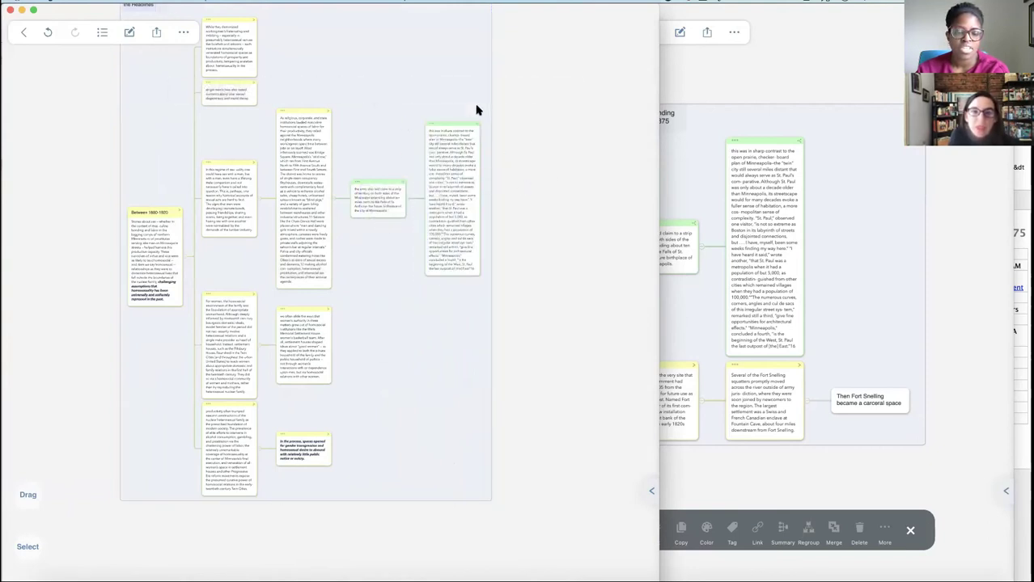
{"action": "scroll", "coordinate": [478, 106], "scroll_direction": "up", "scroll_amount": 3}
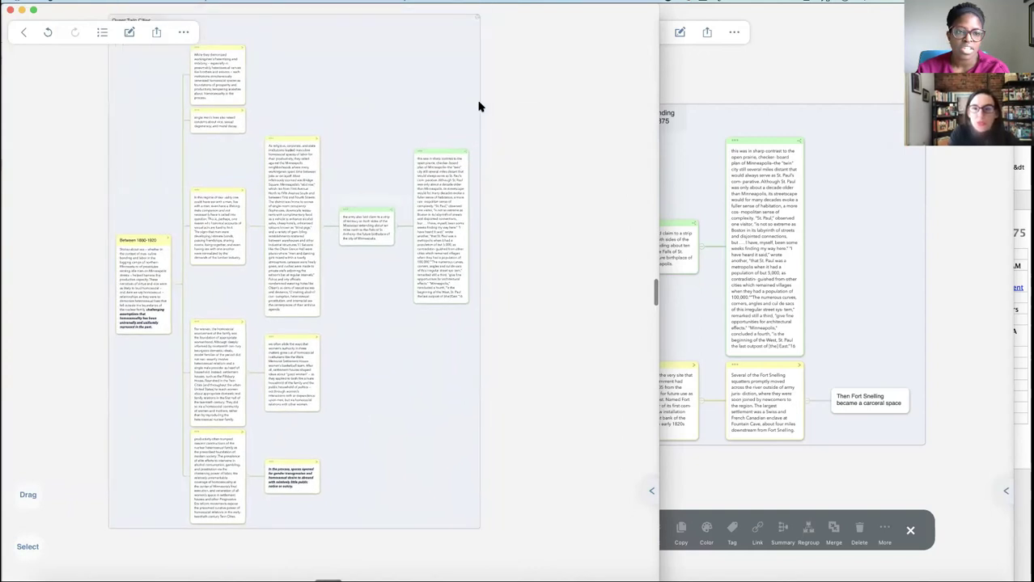
{"action": "scroll", "coordinate": [478, 106], "scroll_direction": "up", "scroll_amount": 5}
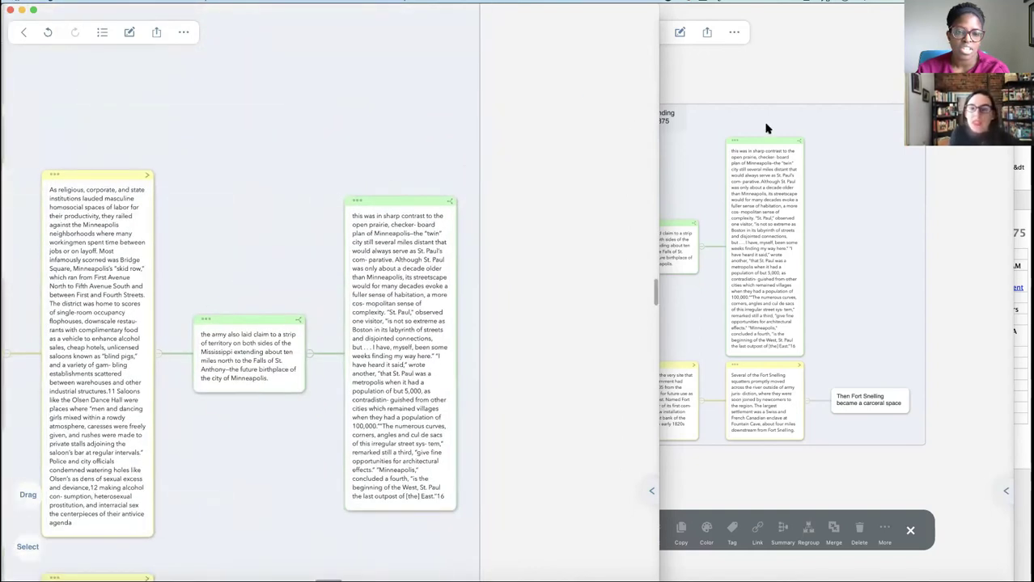
Bring the St. Paul's Founding Years map forward and open the Fort Snelling squatters card in Edit Note Card
{"action": "left_click", "coordinate": [669, 209]}
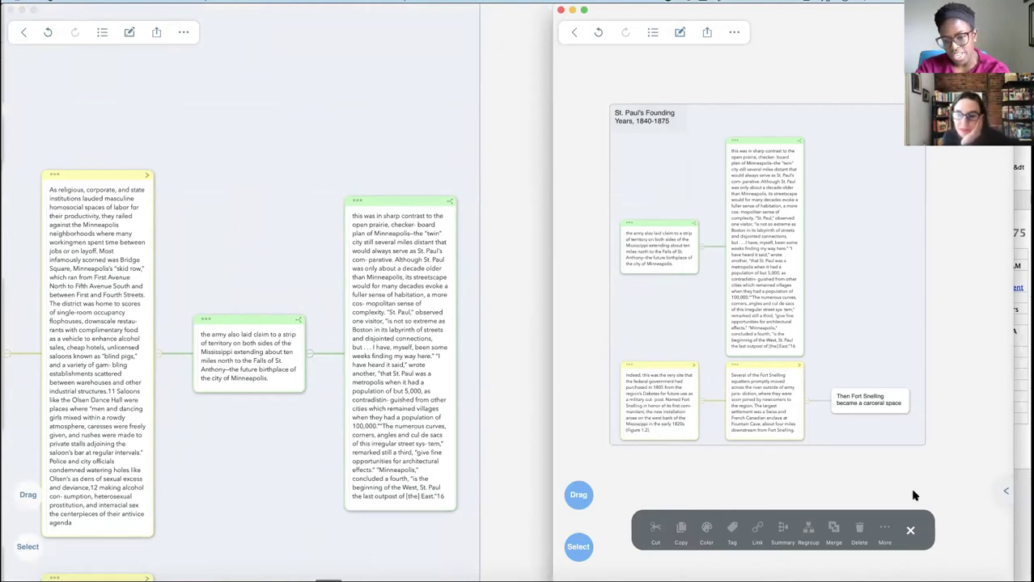
{"action": "left_click", "coordinate": [577, 497]}
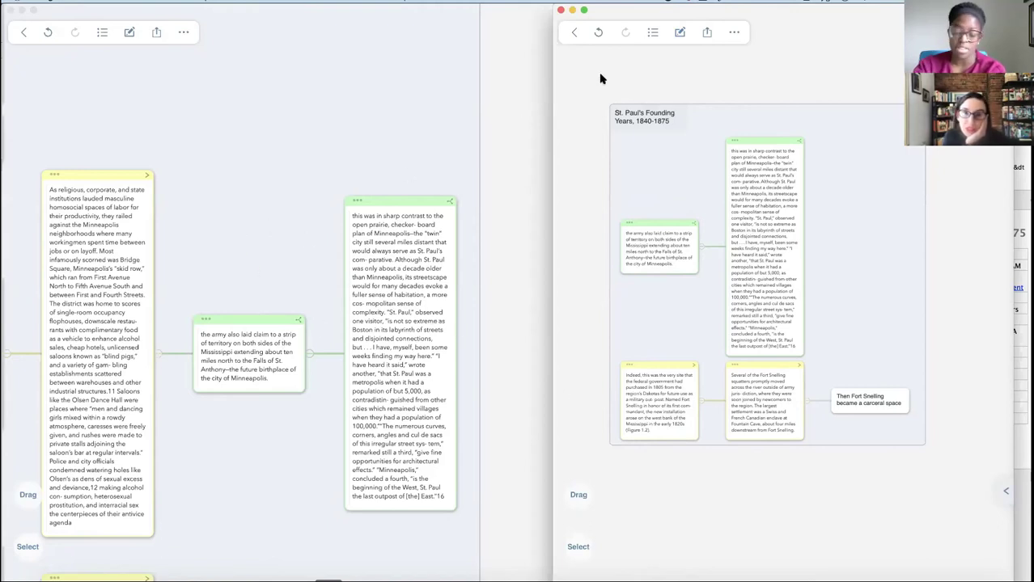
{"action": "left_click", "coordinate": [677, 32]}
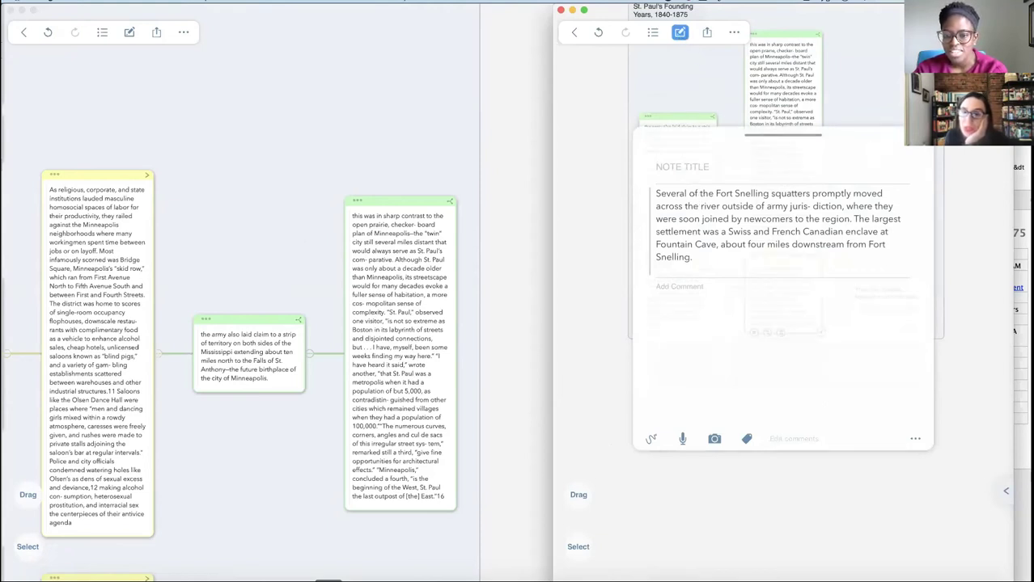
Title the army land-claim card 'Fort Snelling' and add the comment 'All mentions in chapter about Fort Snelling'
{"action": "left_click", "coordinate": [679, 33]}
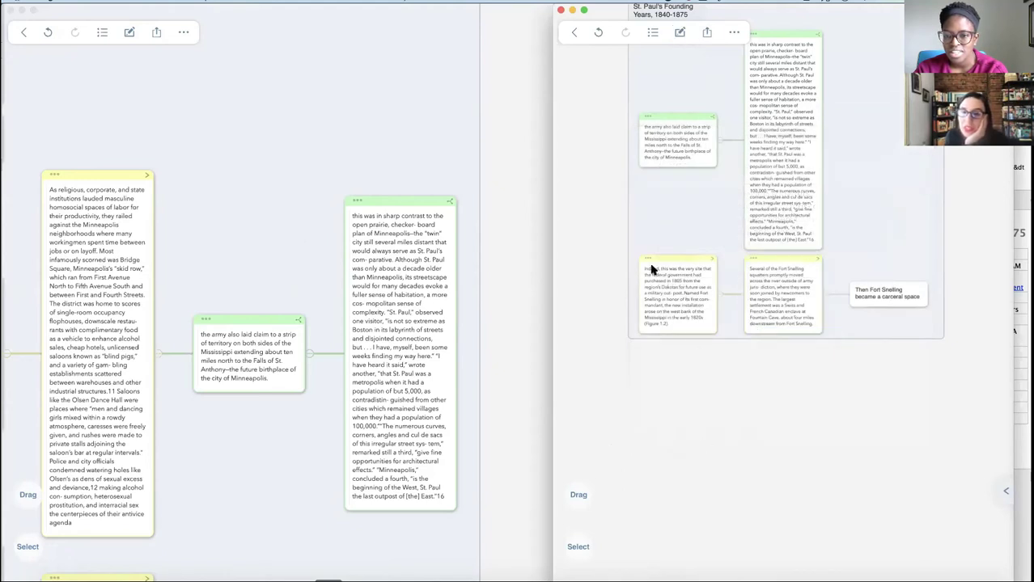
{"action": "left_click", "coordinate": [666, 134]}
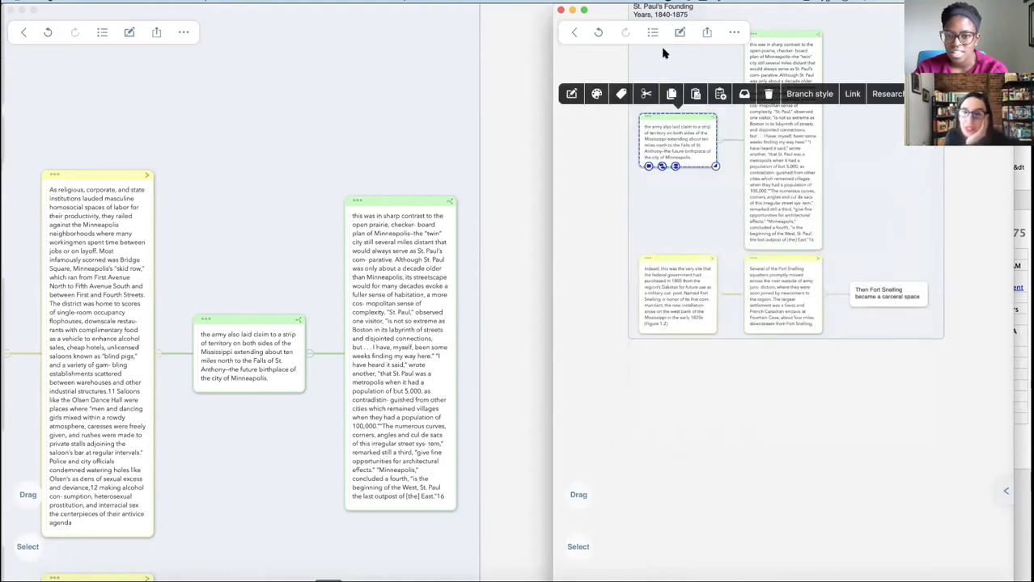
{"action": "left_click", "coordinate": [679, 32]}
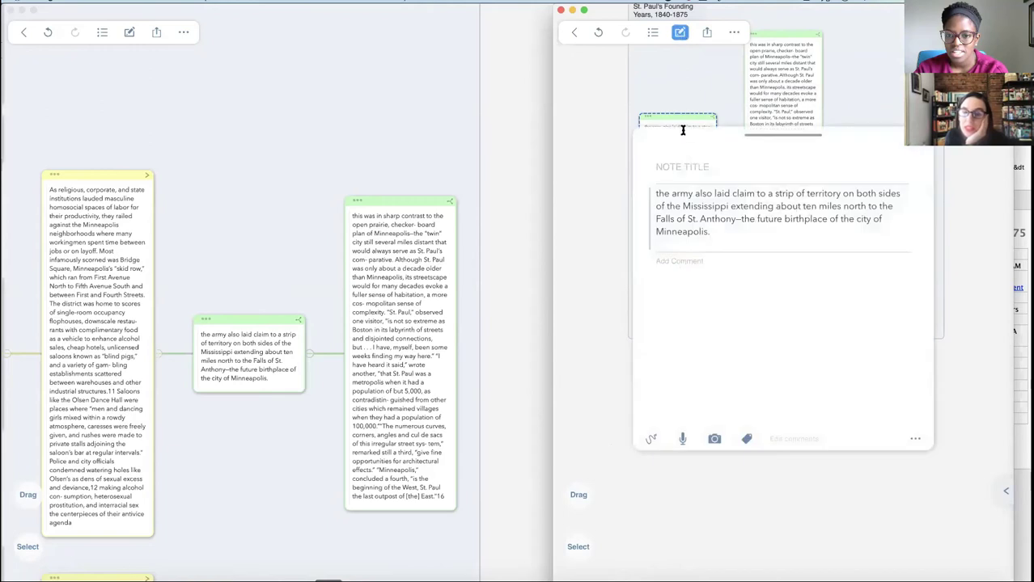
{"action": "left_click", "coordinate": [672, 163]}
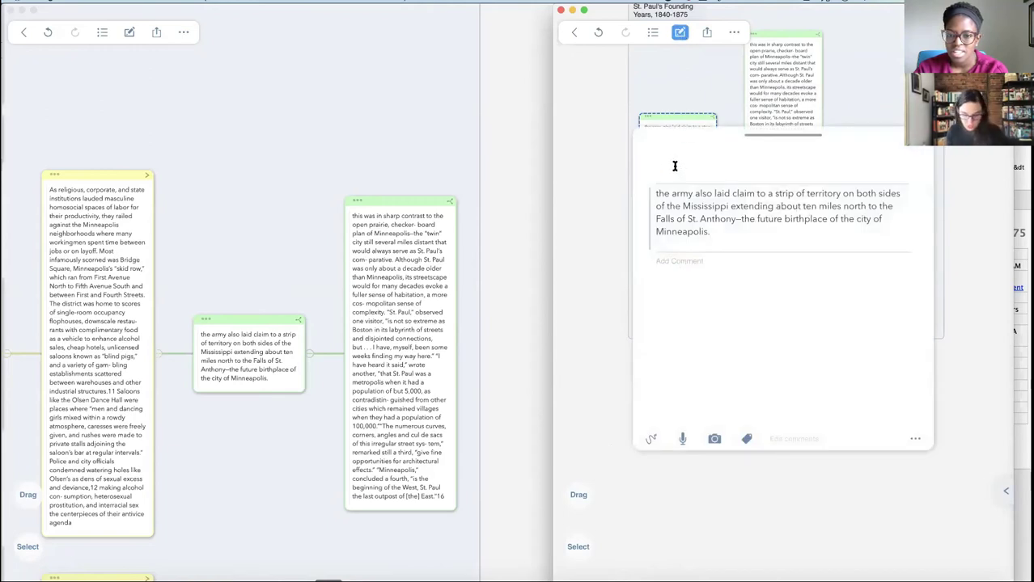
{"action": "type", "text": "F"}
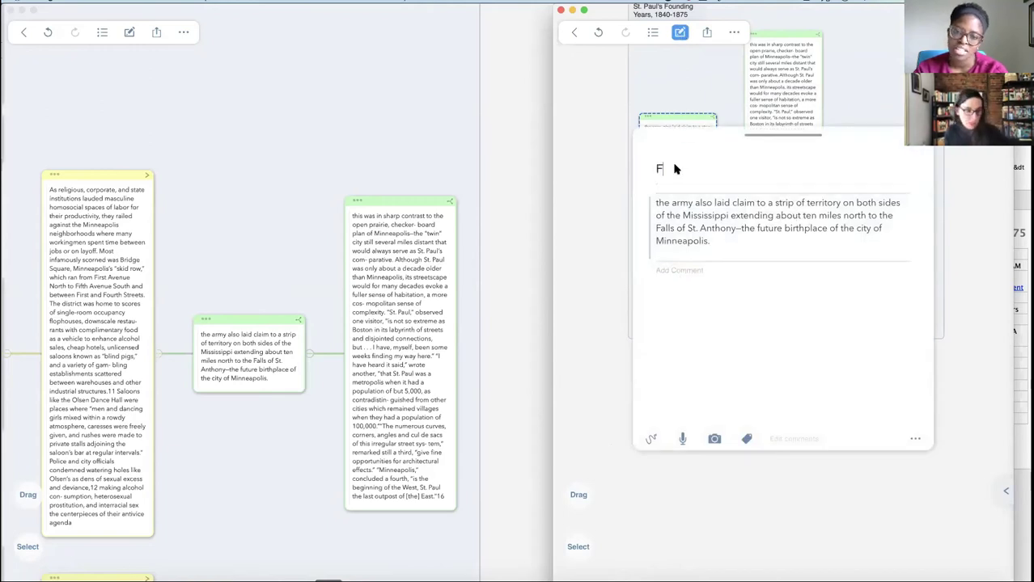
{"action": "type", "text": "ort Snelling"}
{"action": "left_click", "coordinate": [704, 278]}
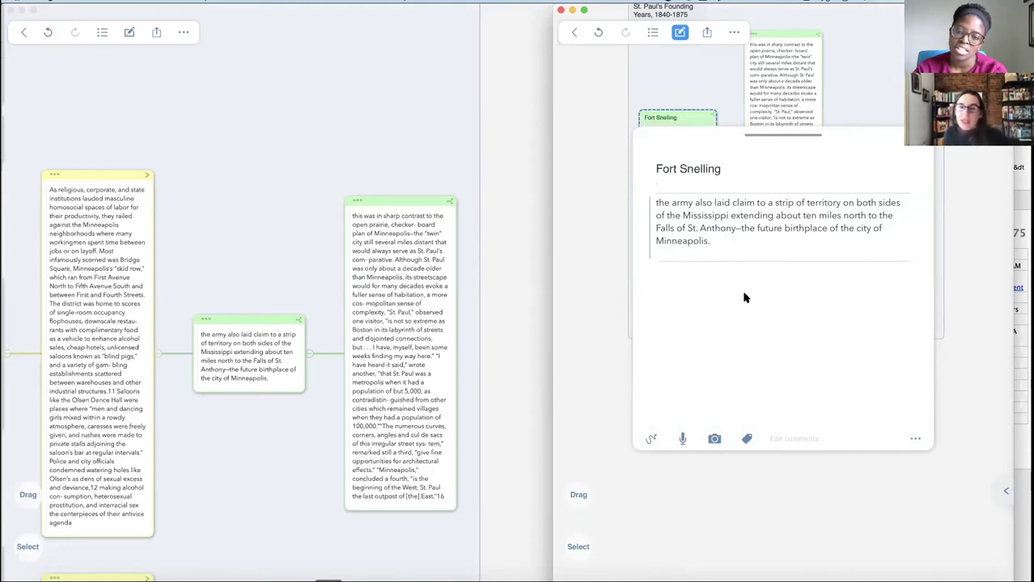
{"action": "type", "text": "All"}
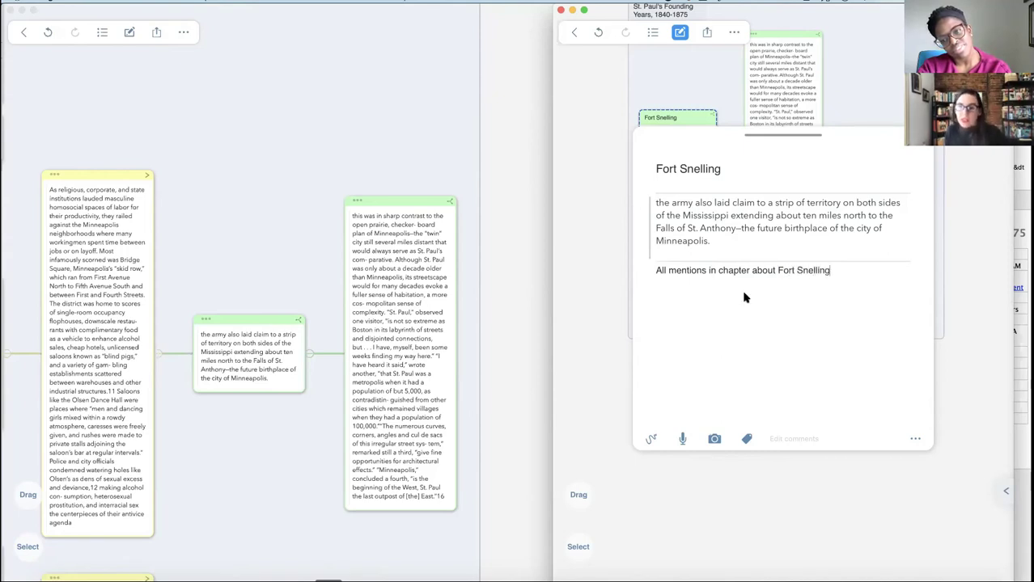
Add a new #TwinCities hashtag to the Fort Snelling note, removing the space from 'Twin Cities'
{"action": "left_click", "coordinate": [746, 438]}
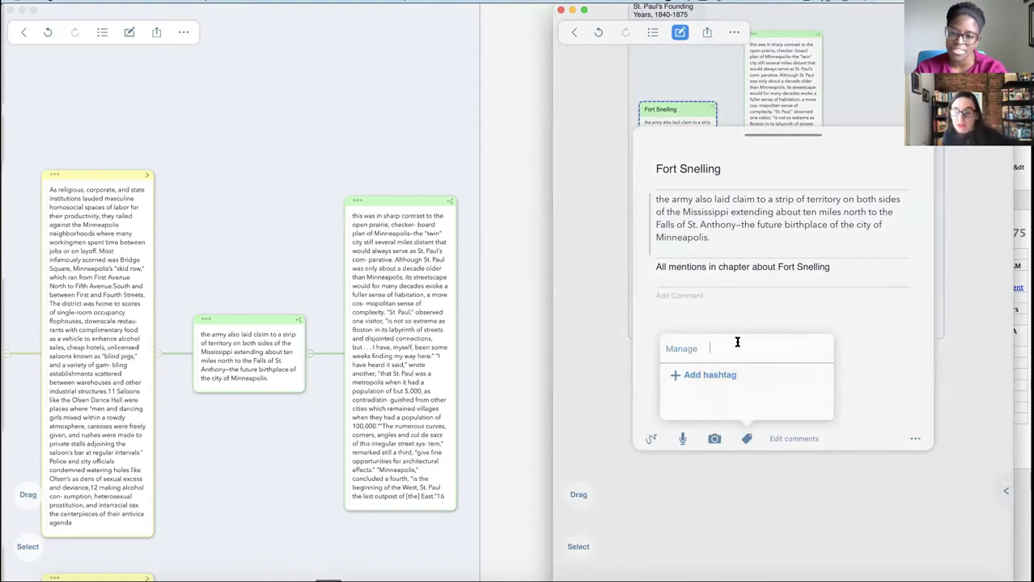
{"action": "type", "text": "Twin Cities"}
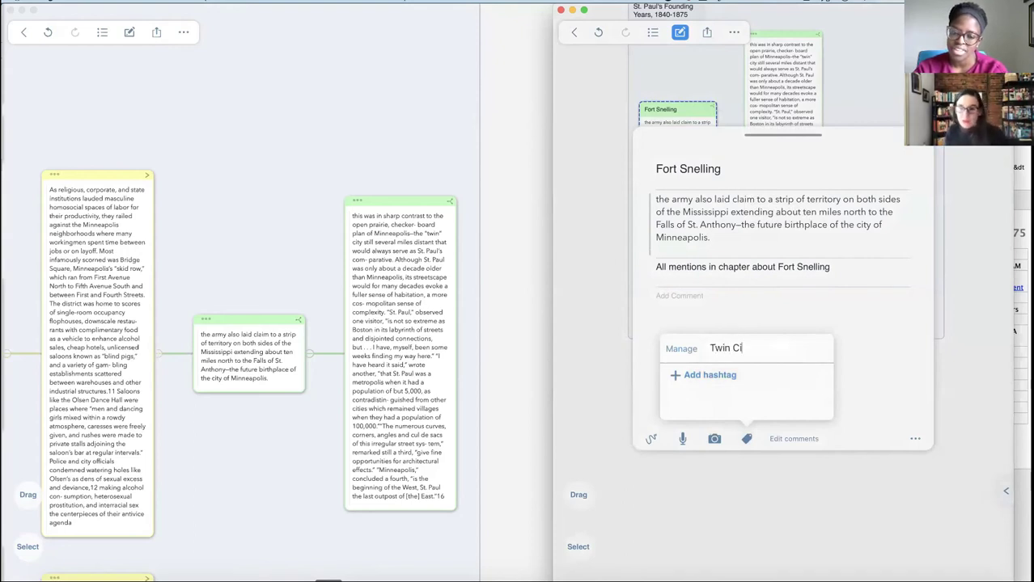
{"action": "left_click", "coordinate": [693, 376]}
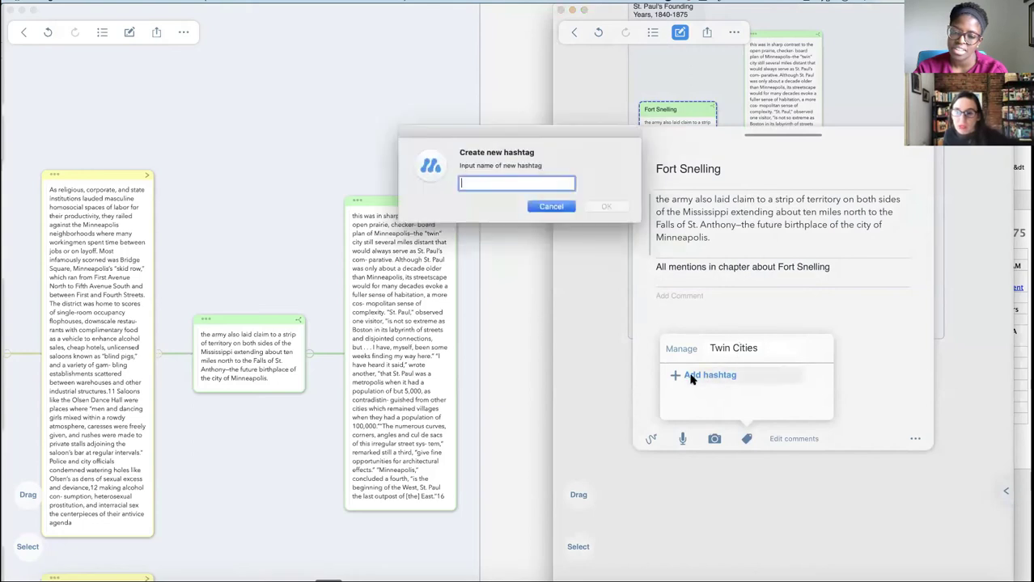
{"action": "type", "text": "Twin Cities"}
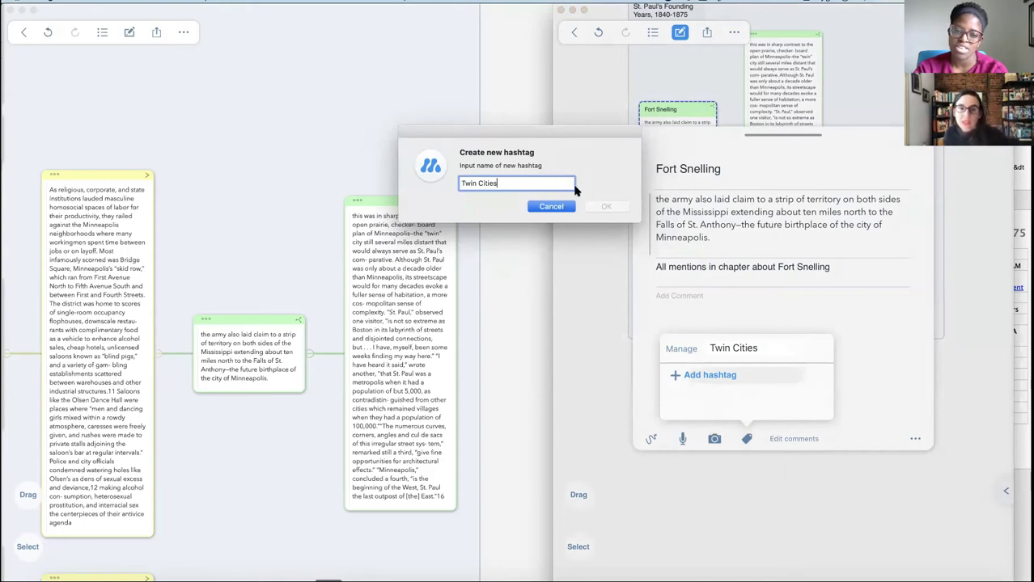
{"action": "left_click", "coordinate": [480, 183]}
{"action": "key", "text": "BackSpace"}
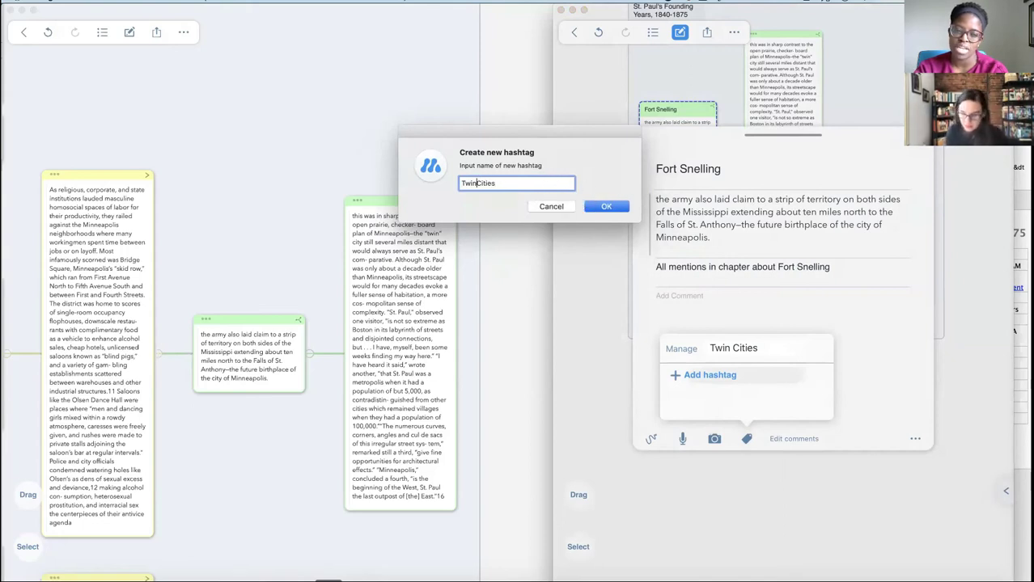
{"action": "left_click", "coordinate": [606, 208]}
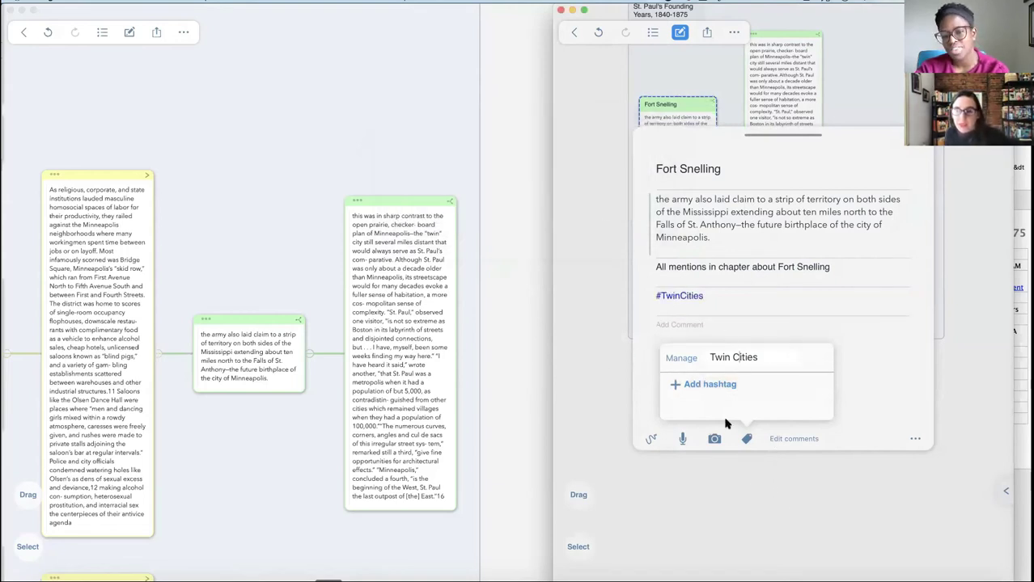
{"action": "left_click", "coordinate": [894, 367]}
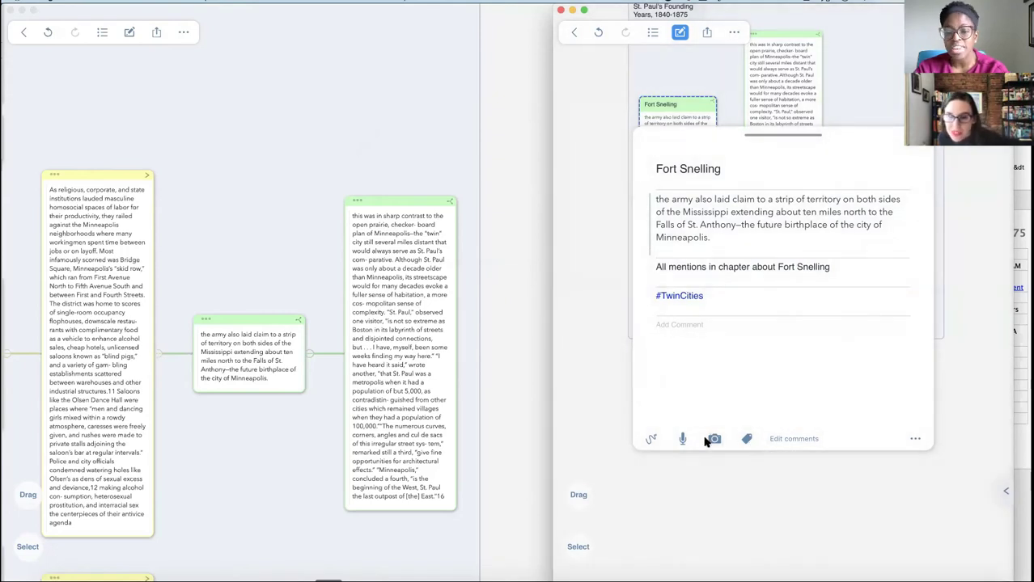
Draw a freehand scribble below the #TwinCities tag in the Fort Snelling note and keep it
{"action": "left_click", "coordinate": [652, 439]}
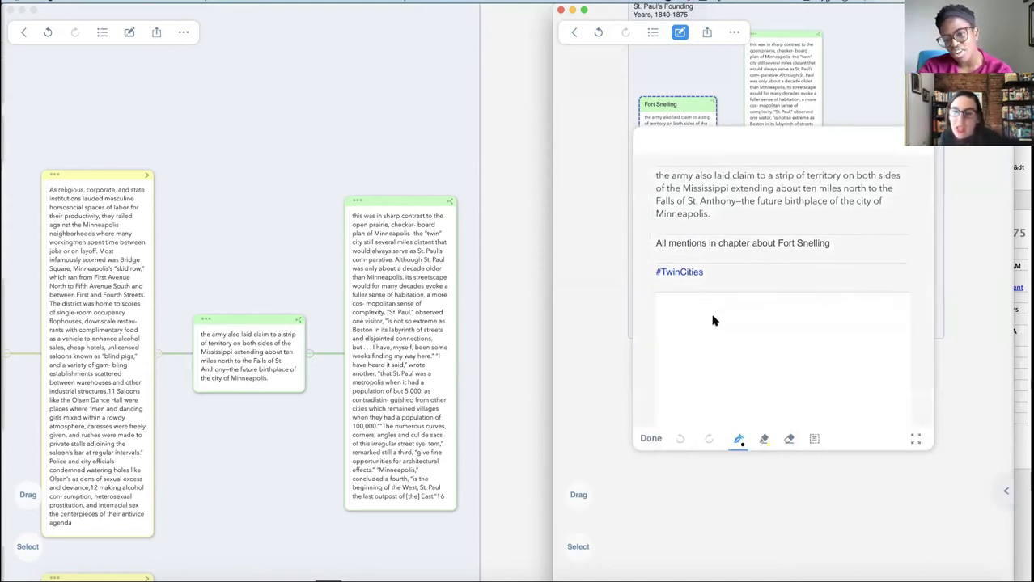
{"action": "scroll", "coordinate": [715, 317], "scroll_direction": "down", "scroll_amount": 3}
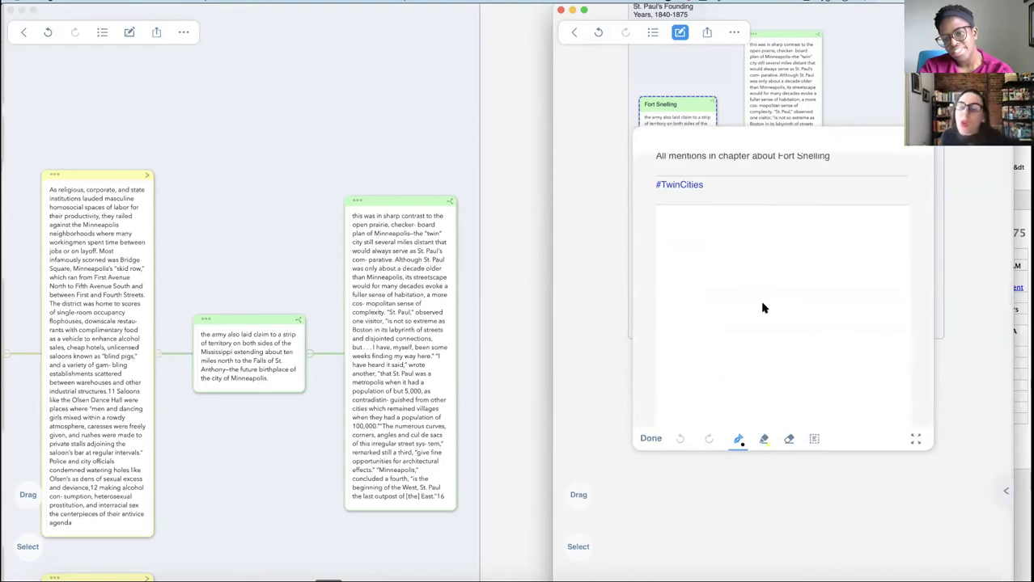
{"action": "scroll", "coordinate": [775, 339], "scroll_direction": "up", "scroll_amount": 2}
{"action": "scroll", "coordinate": [785, 331], "scroll_direction": "down", "scroll_amount": 1}
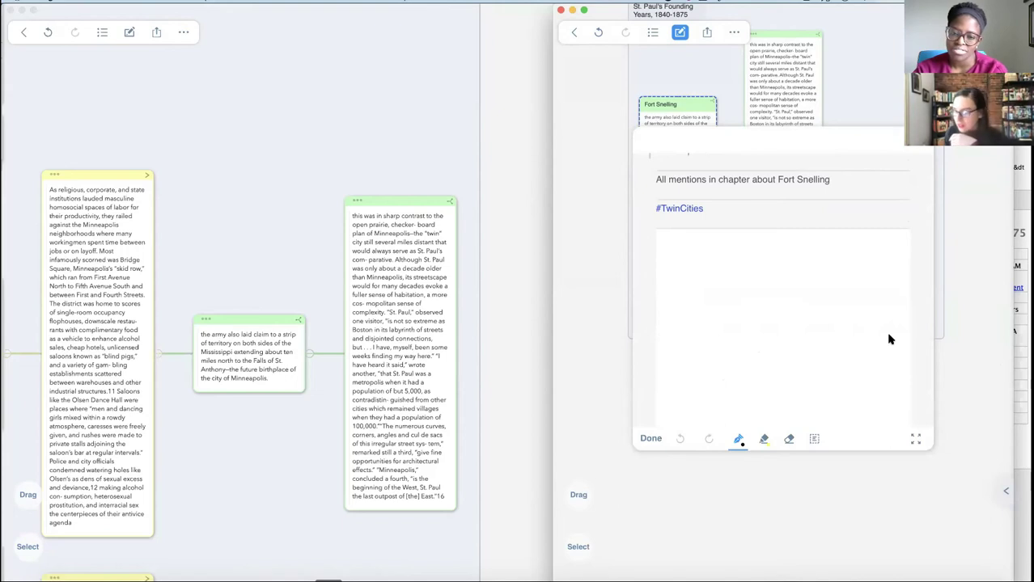
{"action": "mouse_move", "coordinate": [720, 281]}
{"action": "left_mouse_down"}
{"action": "mouse_move", "coordinate": [662, 309]}
{"action": "mouse_move", "coordinate": [833, 297]}
{"action": "mouse_move", "coordinate": [837, 277]}
{"action": "mouse_move", "coordinate": [817, 365]}
{"action": "mouse_move", "coordinate": [584, 337]}
{"action": "mouse_move", "coordinate": [722, 332]}
{"action": "left_mouse_up"}
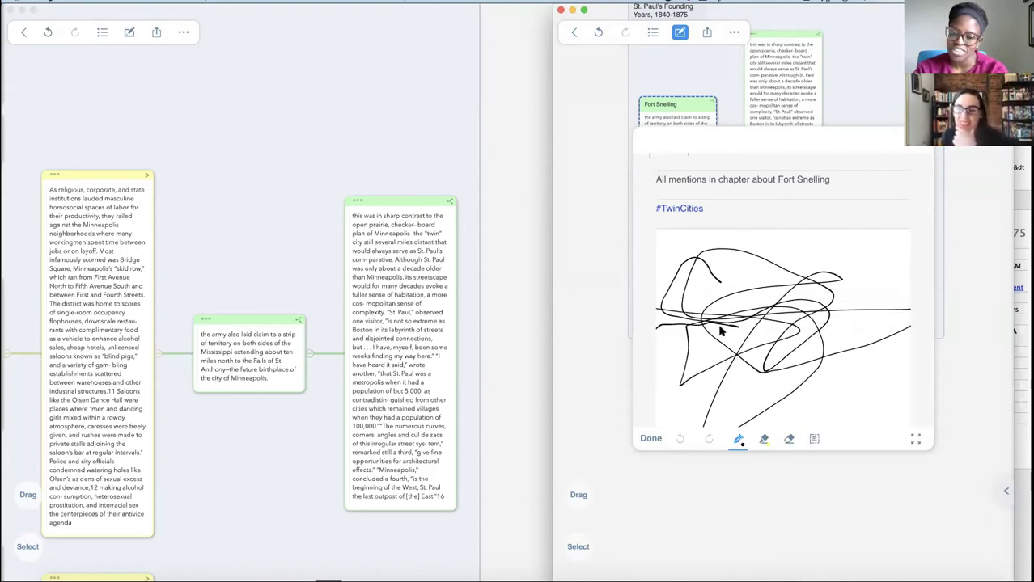
{"action": "left_click", "coordinate": [651, 439]}
{"action": "scroll", "coordinate": [720, 340], "scroll_direction": "up", "scroll_amount": 3}
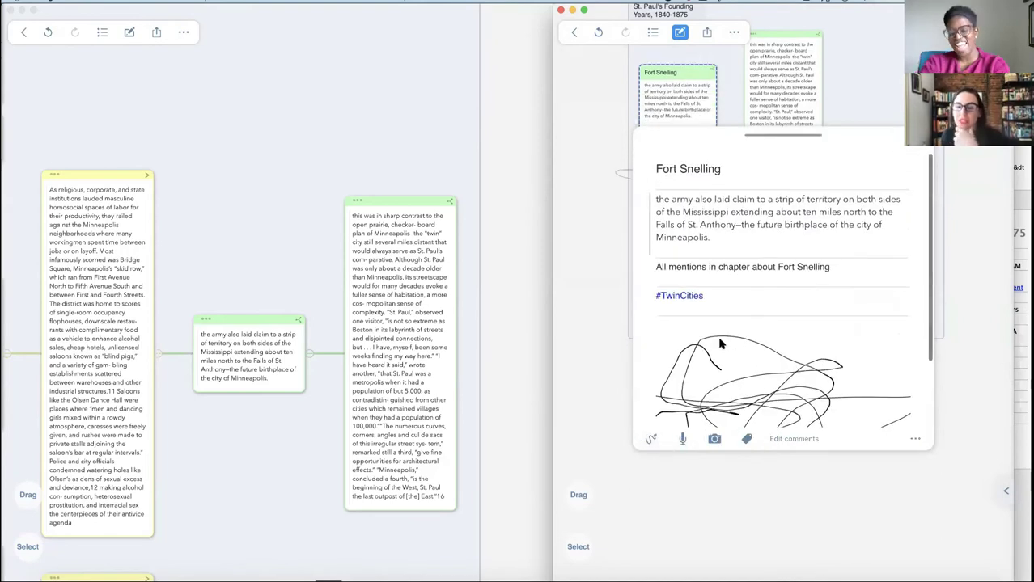
Close the Fort Snelling card, scroll through all notes in outline view, then return to the map
{"action": "left_click", "coordinate": [922, 147]}
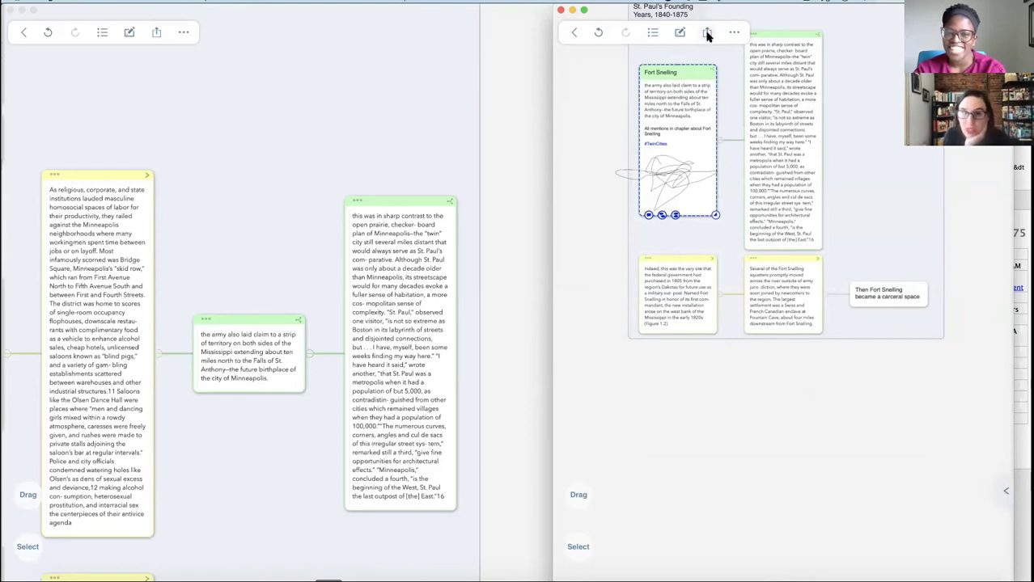
{"action": "left_click", "coordinate": [652, 33]}
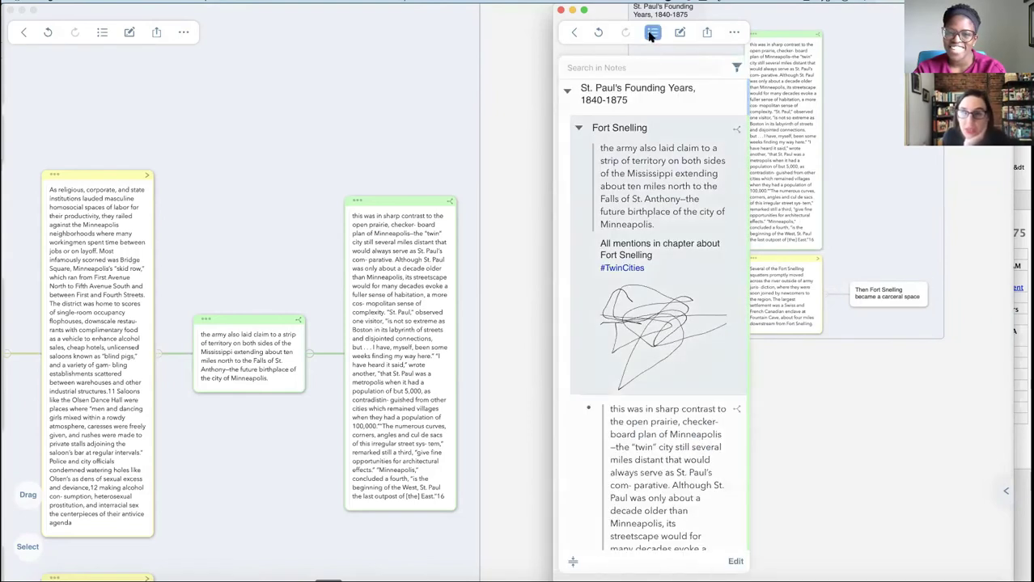
{"action": "scroll", "coordinate": [678, 413], "scroll_direction": "down", "scroll_amount": 3}
{"action": "scroll", "coordinate": [678, 412], "scroll_direction": "down", "scroll_amount": 10}
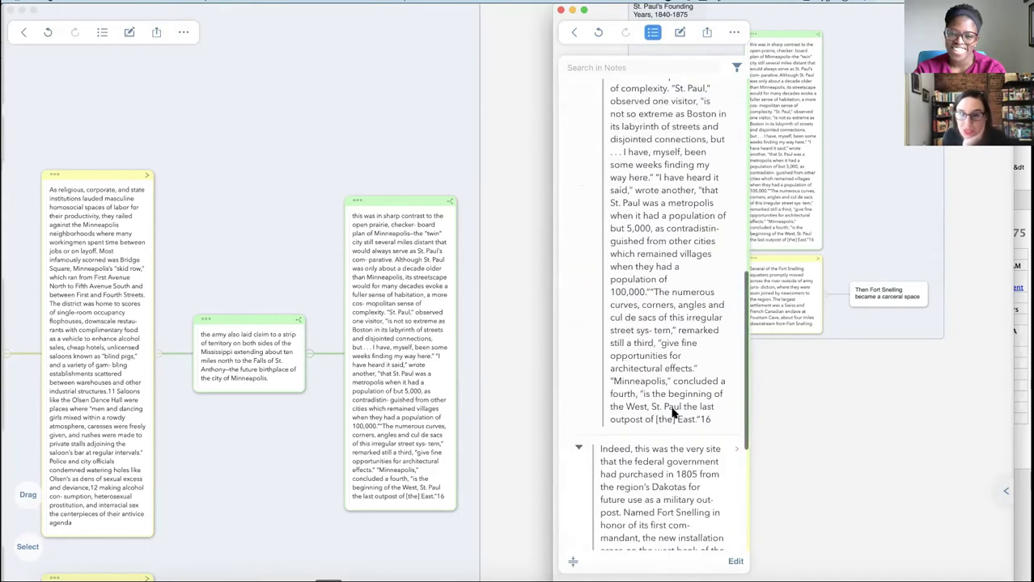
{"action": "scroll", "coordinate": [668, 414], "scroll_direction": "up", "scroll_amount": 10}
{"action": "scroll", "coordinate": [668, 357], "scroll_direction": "up", "scroll_amount": 3}
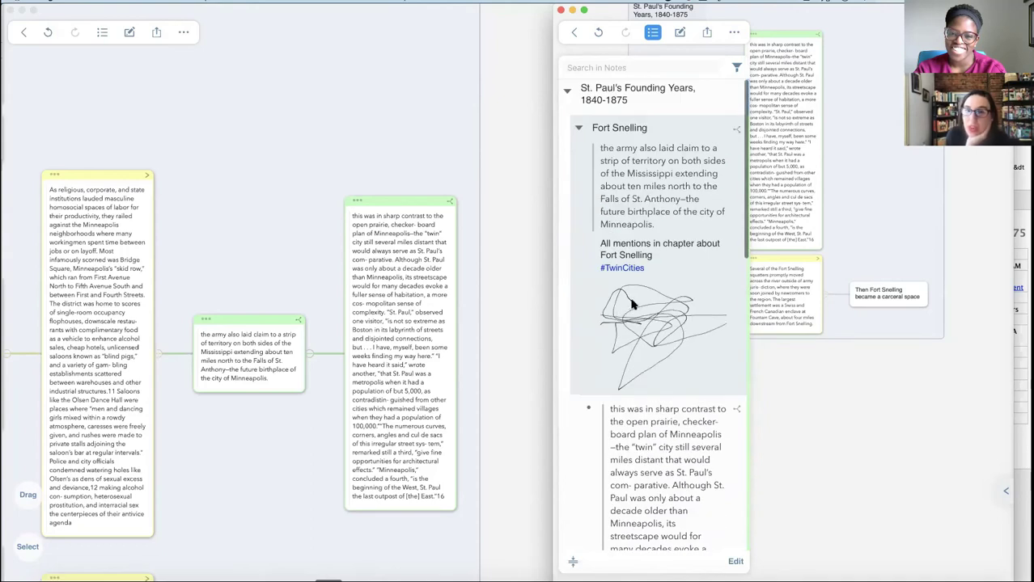
{"action": "left_click", "coordinate": [653, 32]}
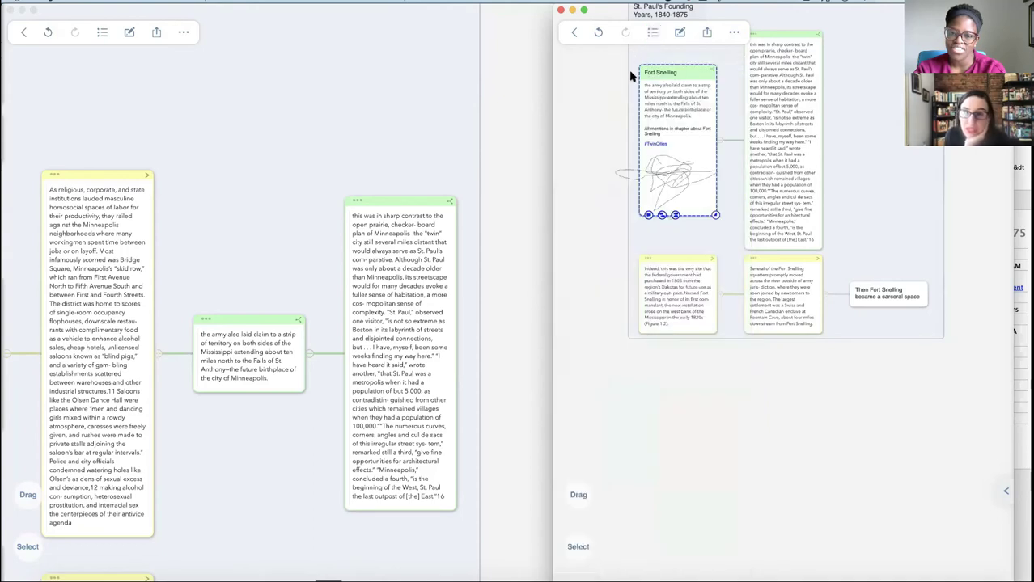
Choose Export to DEVONthink (Rtf/Rtfd) for all notes, keeping Downloads as the save location
{"action": "left_click", "coordinate": [708, 32]}
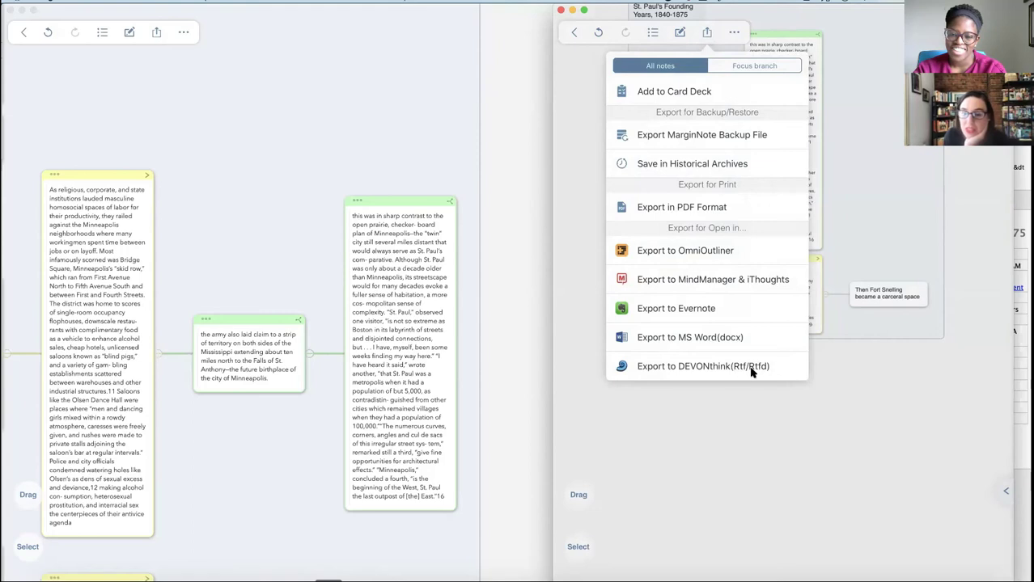
{"action": "left_click", "coordinate": [690, 368]}
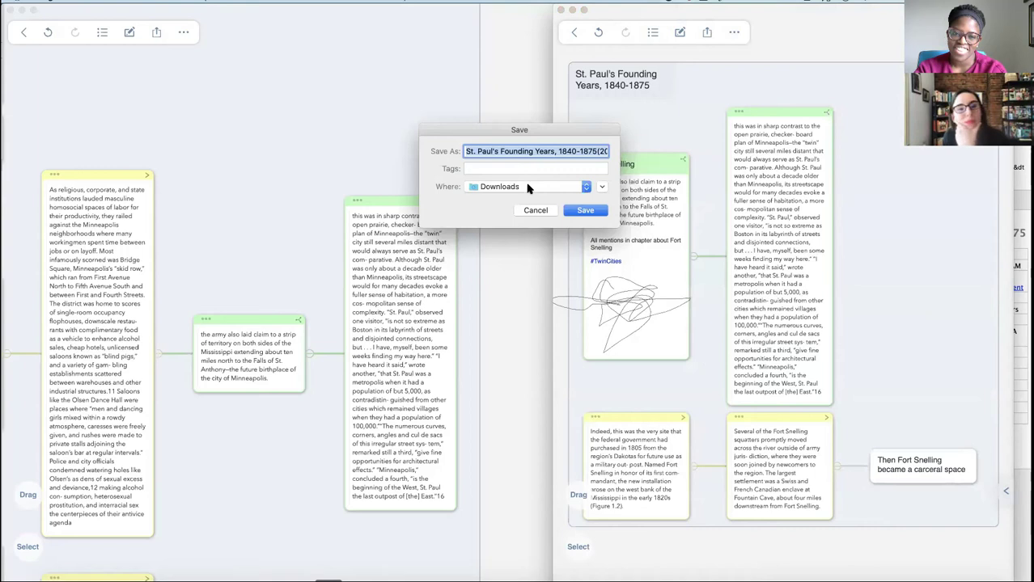
{"action": "left_click", "coordinate": [528, 187]}
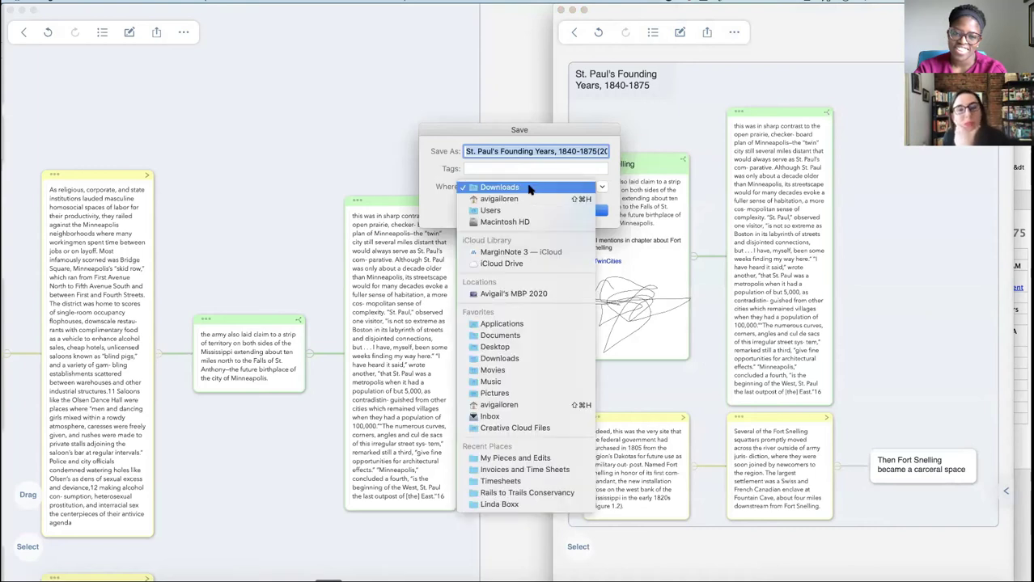
{"action": "left_click", "coordinate": [529, 188]}
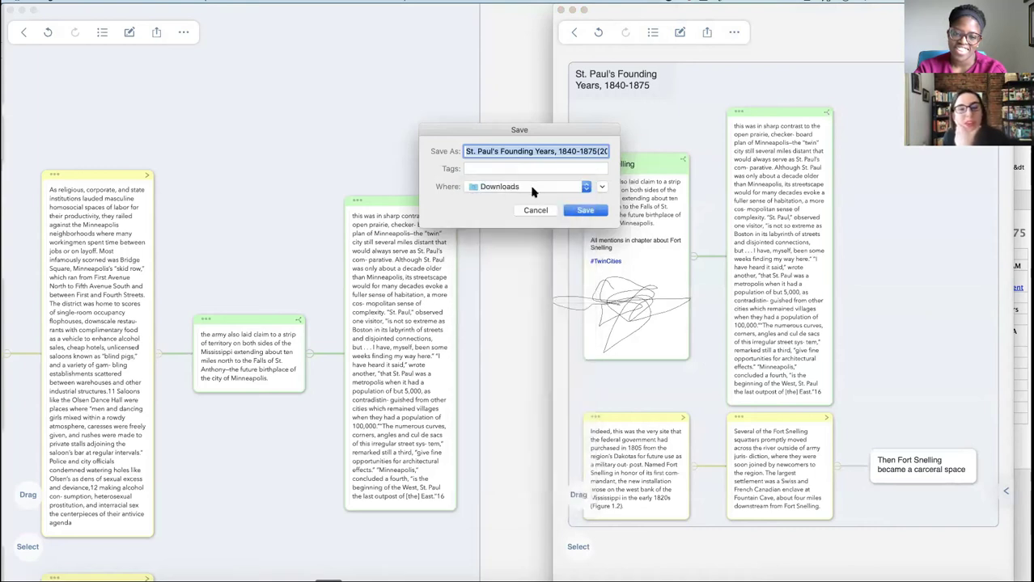
Save the export to Downloads and inspect its P0000, P0001, P0002 and P0007 RTF files
{"action": "left_click", "coordinate": [587, 211]}
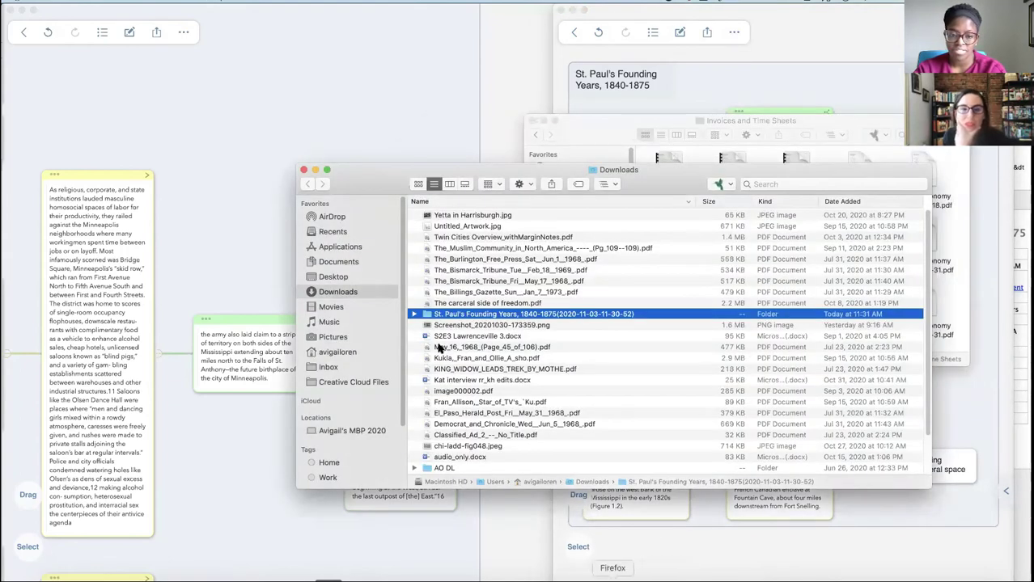
{"action": "left_click", "coordinate": [414, 315]}
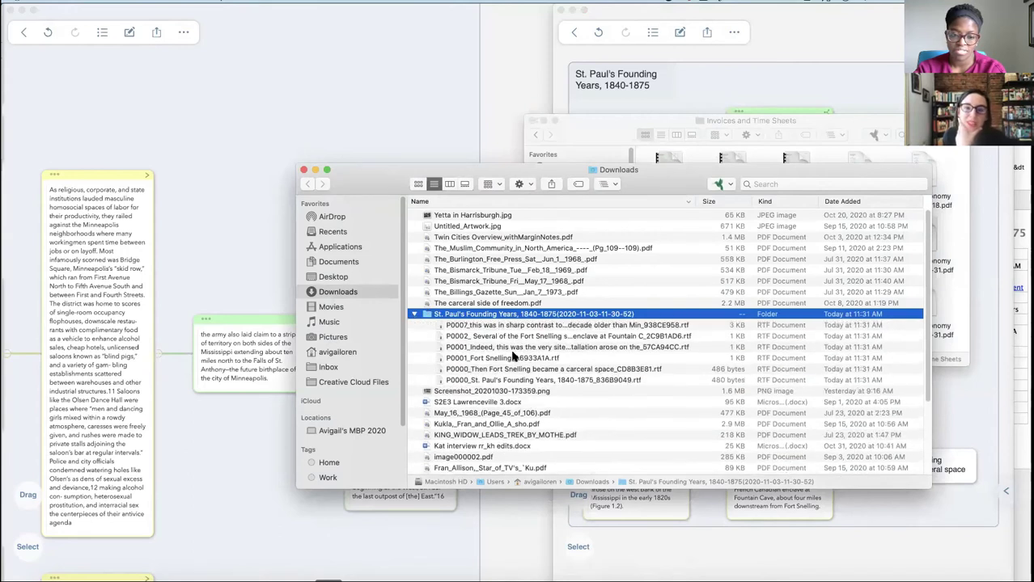
{"action": "left_click", "coordinate": [507, 324]}
{"action": "left_click", "coordinate": [511, 335]}
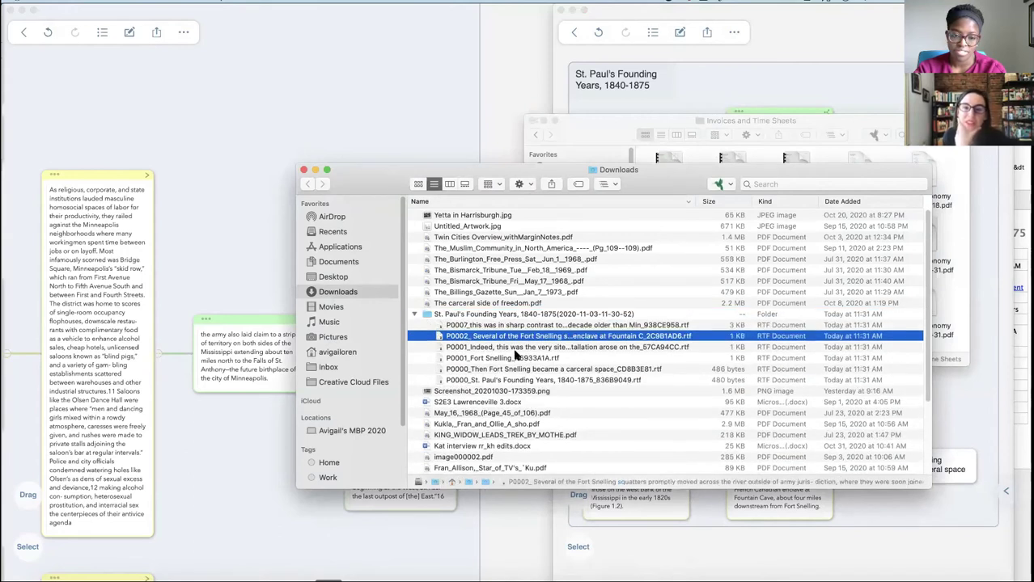
{"action": "left_click", "coordinate": [515, 359]}
{"action": "left_click", "coordinate": [522, 380]}
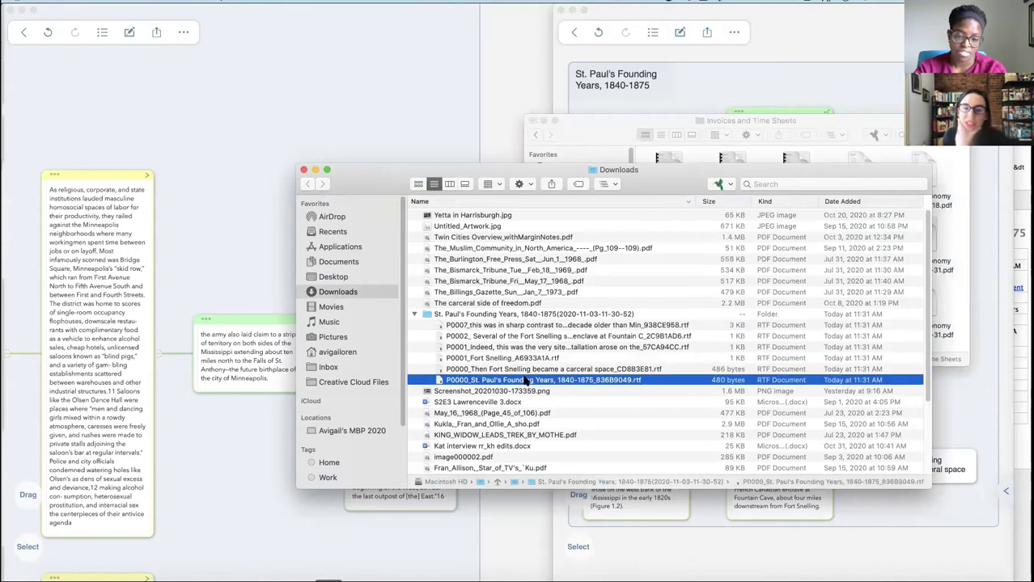
{"action": "left_click", "coordinate": [471, 326]}
{"action": "left_click", "coordinate": [414, 314]}
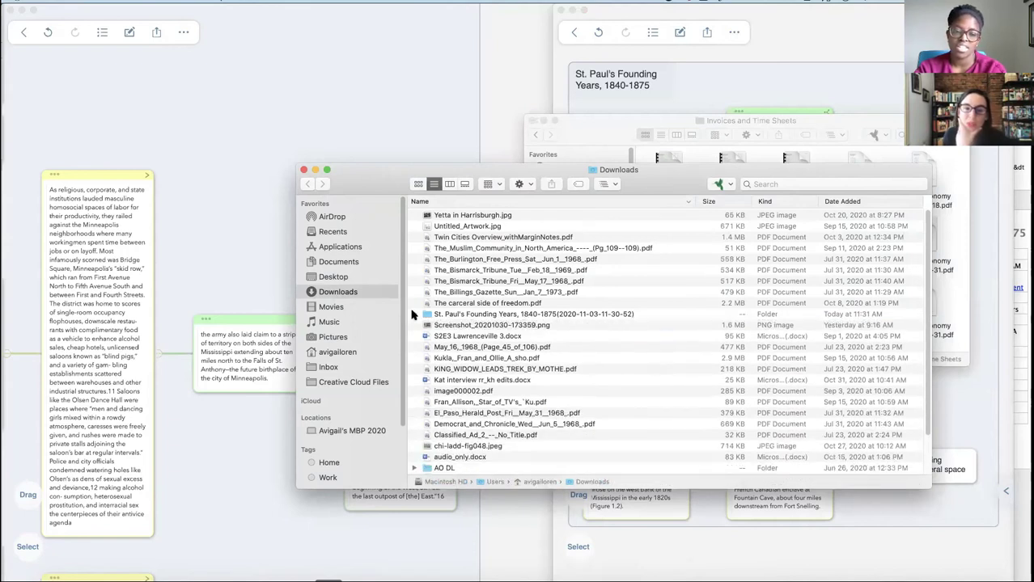
Import the exported St. Paul's Founding Years folder from Downloads into the Minnesota group
{"action": "left_click", "coordinate": [305, 169]}
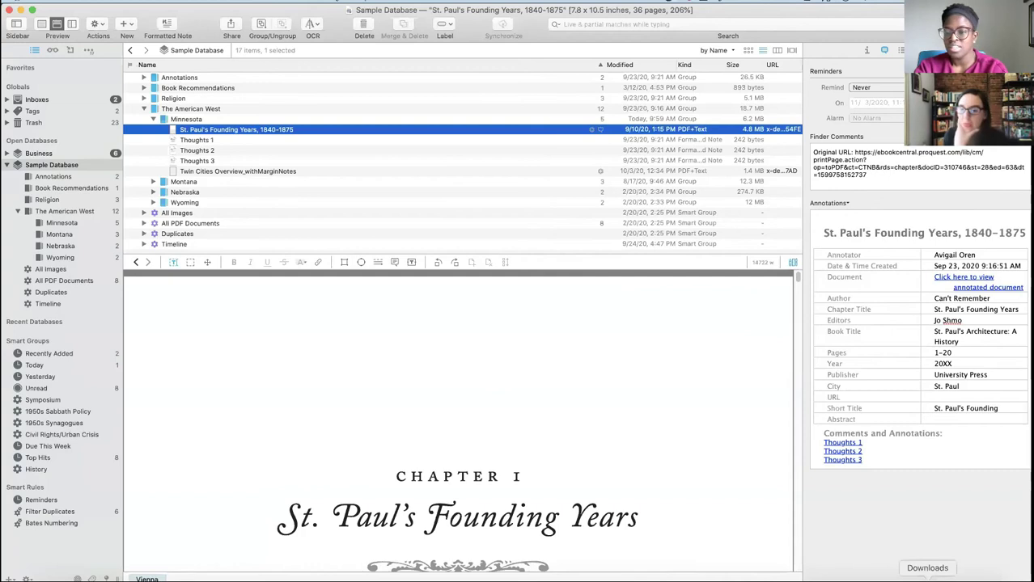
{"action": "left_click", "coordinate": [927, 576]}
{"action": "left_click_drag", "start_coordinate": [668, 514], "coordinate": [216, 134]}
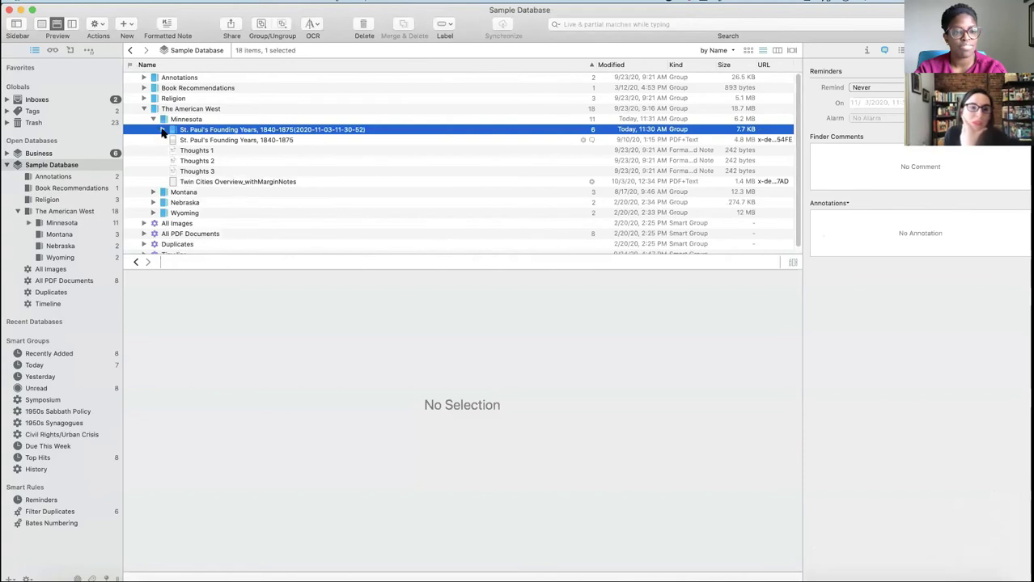
Expand the imported group and view the P0000, P0001, P0002 and P0007 documents
{"action": "left_click", "coordinate": [161, 131]}
{"action": "left_click", "coordinate": [216, 142]}
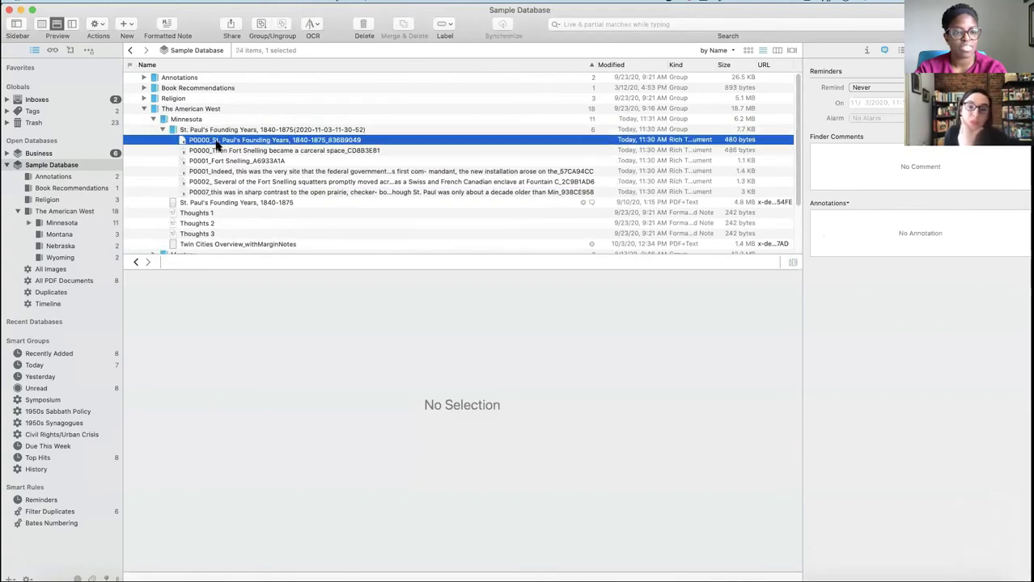
{"action": "left_click", "coordinate": [219, 151]}
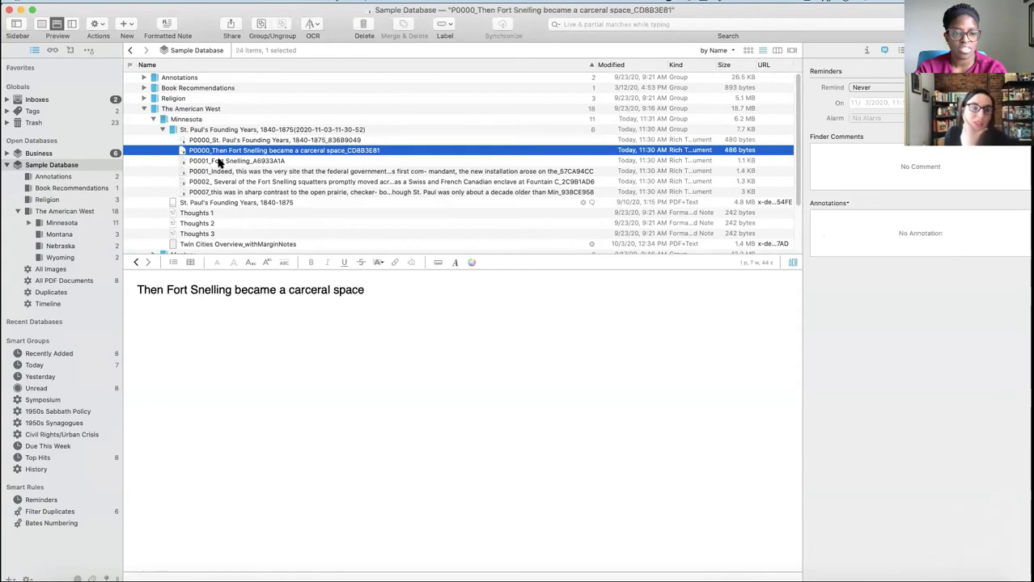
{"action": "left_click", "coordinate": [220, 160]}
{"action": "left_click", "coordinate": [220, 171]}
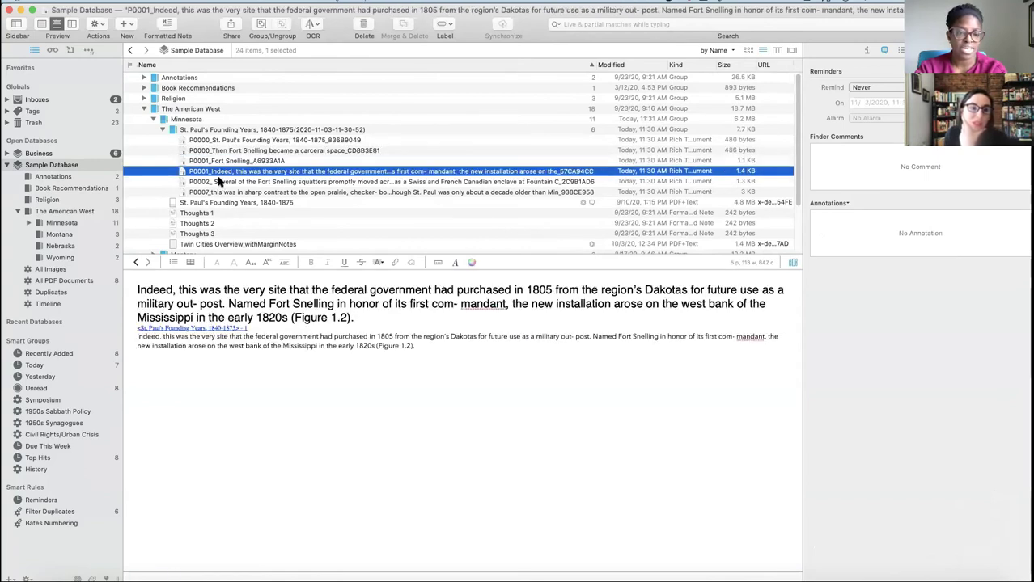
{"action": "left_click", "coordinate": [221, 182]}
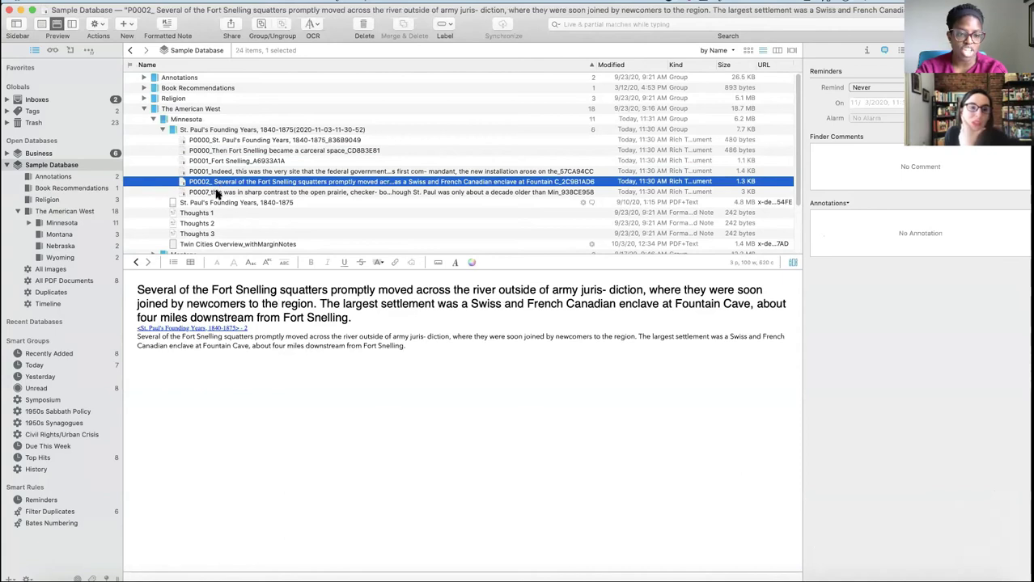
{"action": "left_click", "coordinate": [219, 192]}
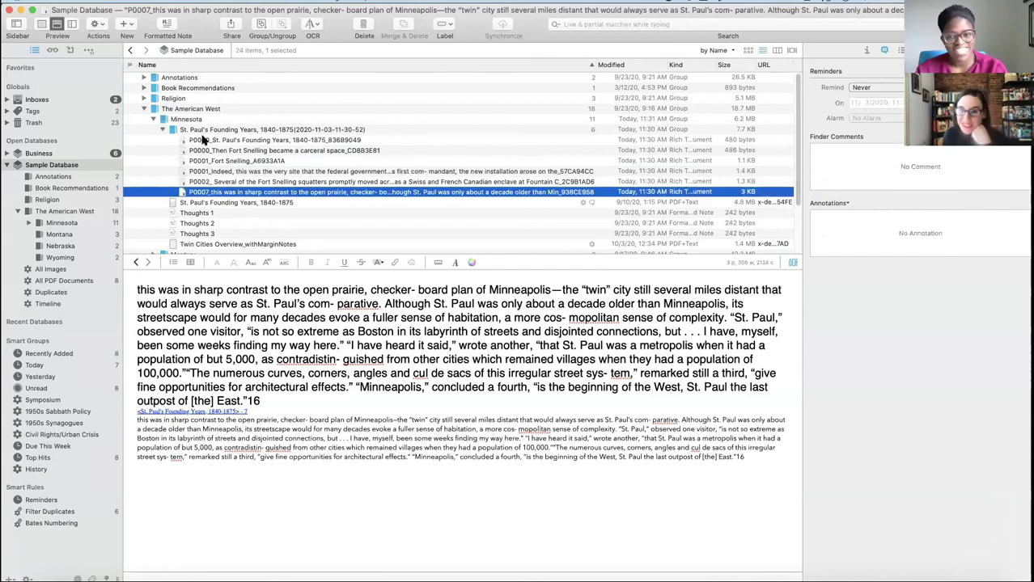
Reread the title, Fort Snelling, federal purchase, squatters and Minneapolis–St. Paul notes
{"action": "left_click", "coordinate": [201, 142]}
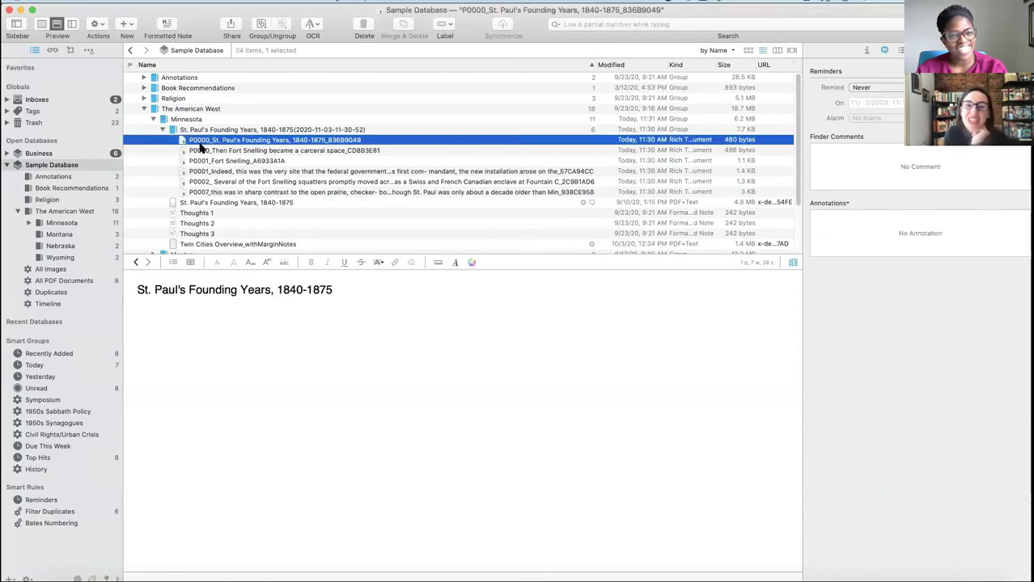
{"action": "left_click", "coordinate": [202, 153]}
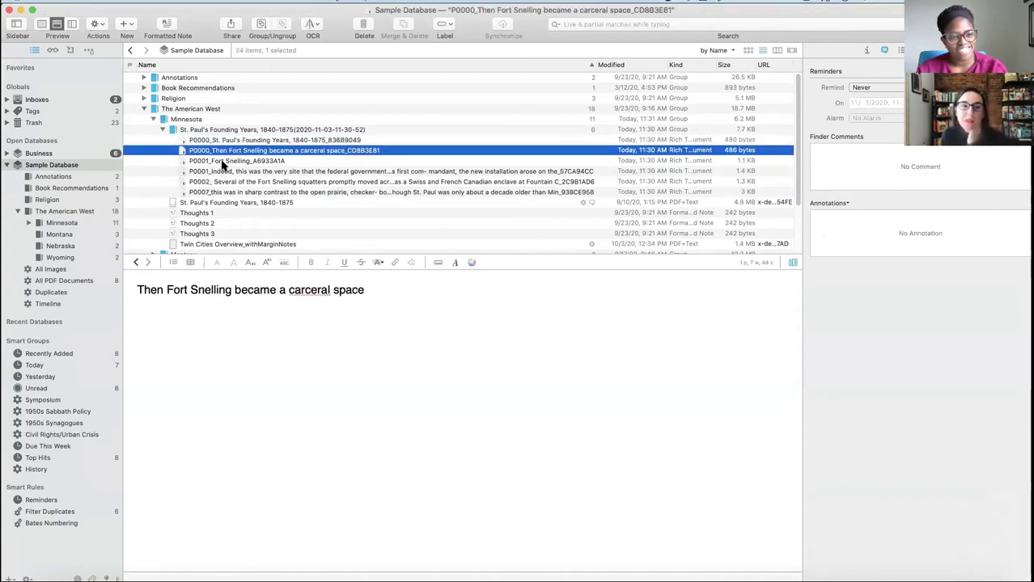
{"action": "left_click", "coordinate": [222, 162]}
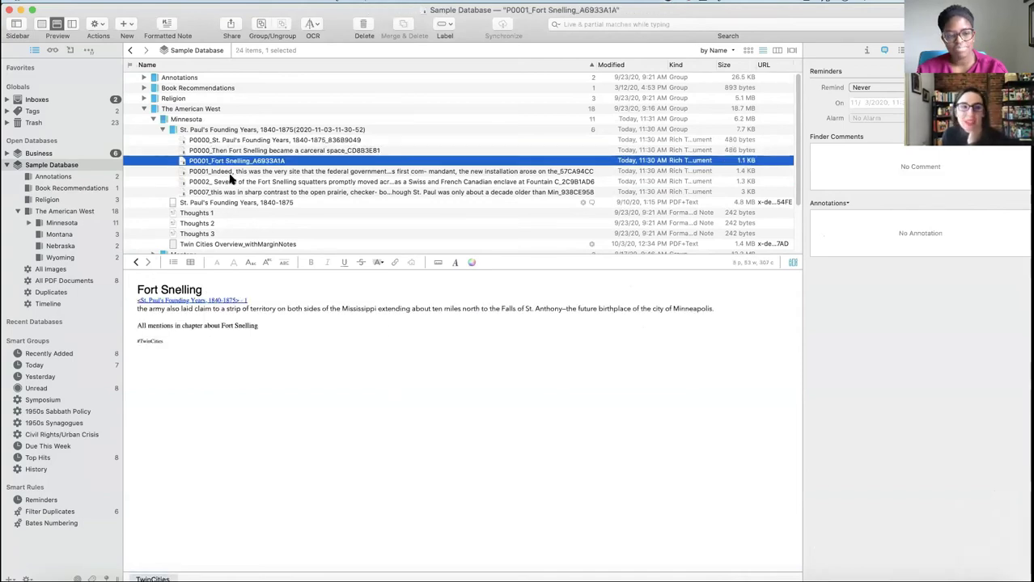
{"action": "left_click", "coordinate": [230, 172]}
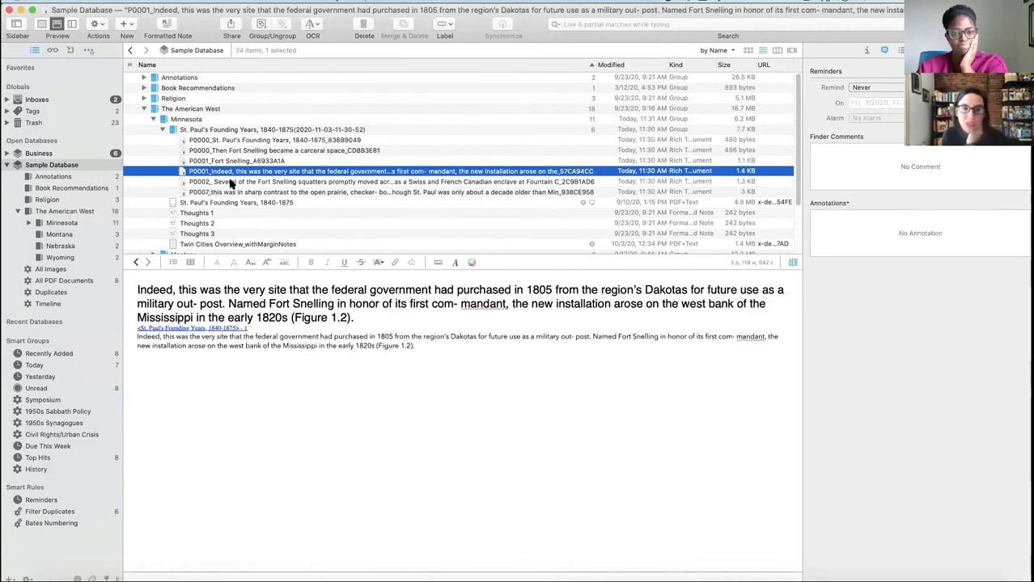
{"action": "left_click", "coordinate": [233, 182]}
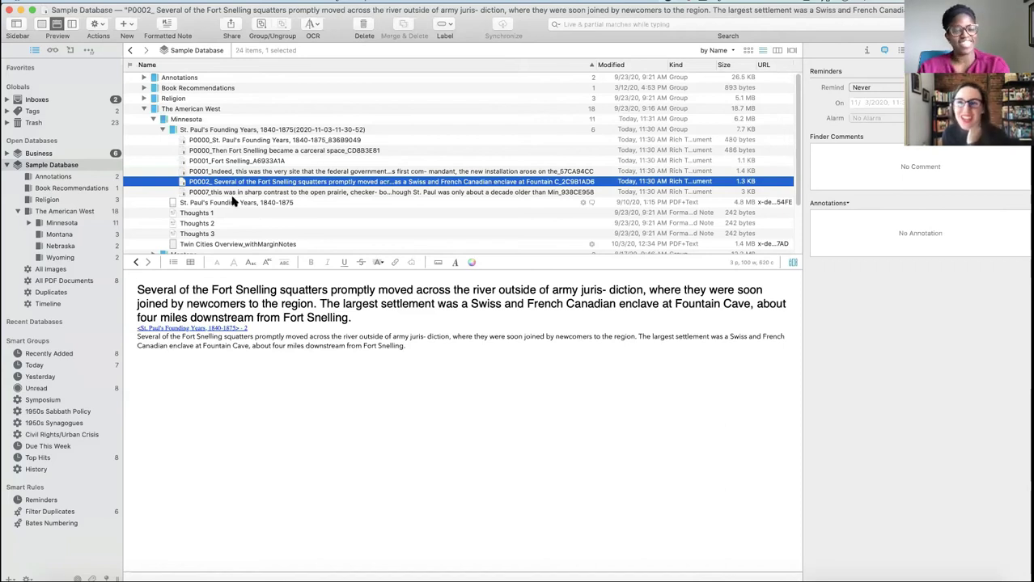
{"action": "left_click", "coordinate": [229, 192]}
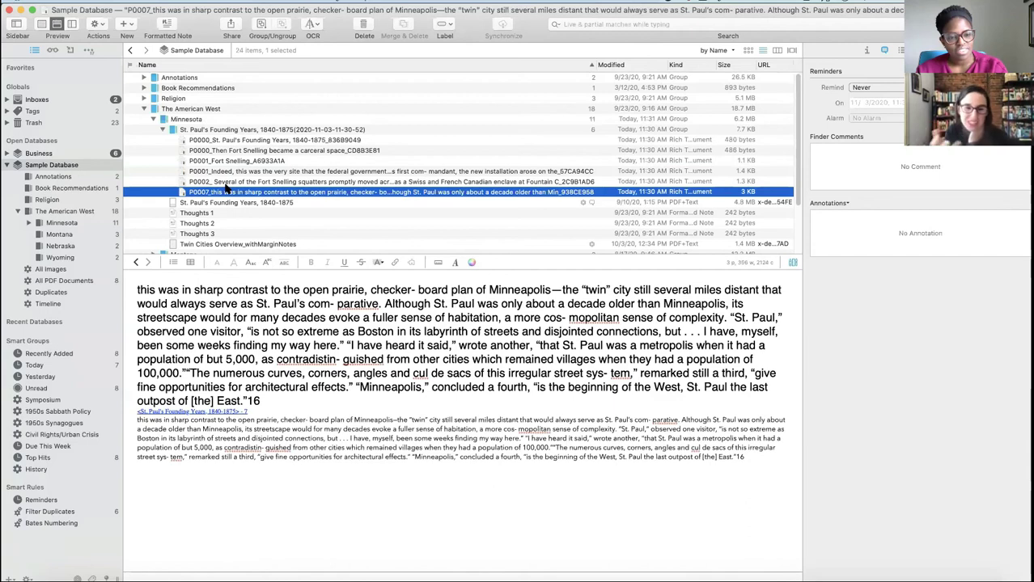
Move the imported St. Paul's notes group to the Trash and switch back to MarginNote 3
{"action": "left_click", "coordinate": [162, 129]}
{"action": "left_click", "coordinate": [188, 131]}
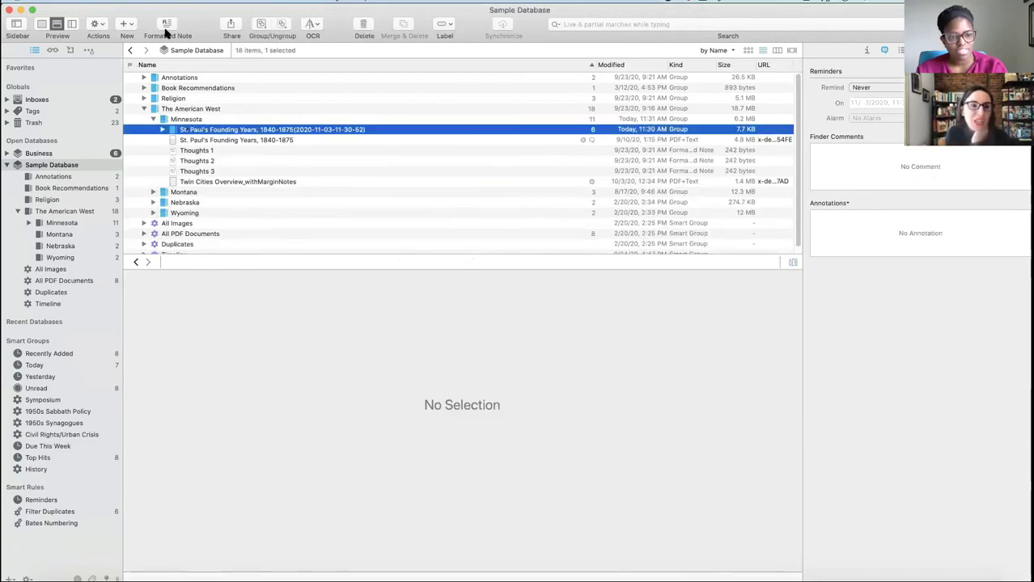
{"action": "left_click", "coordinate": [361, 21]}
{"action": "left_click", "coordinate": [602, 205]}
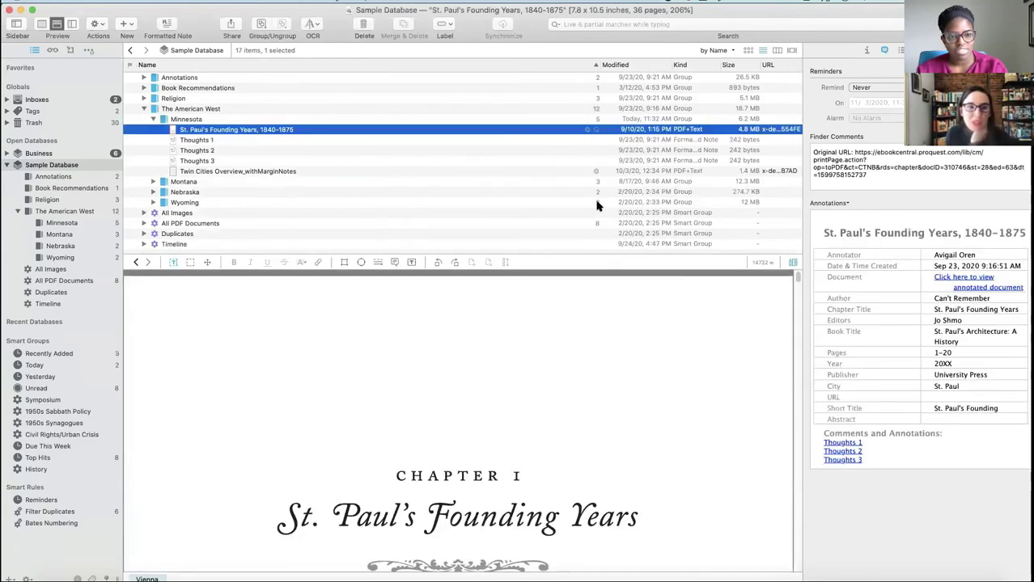
{"action": "left_click", "coordinate": [815, 578]}
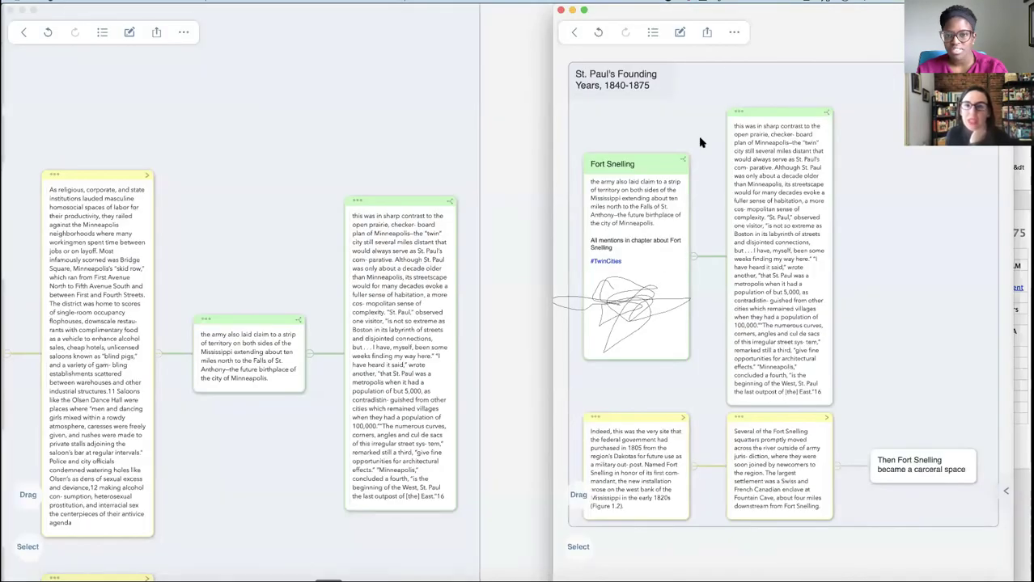
Export the notebook in PDF format with mindmap and outline included, saving it to Downloads
{"action": "left_click", "coordinate": [706, 34]}
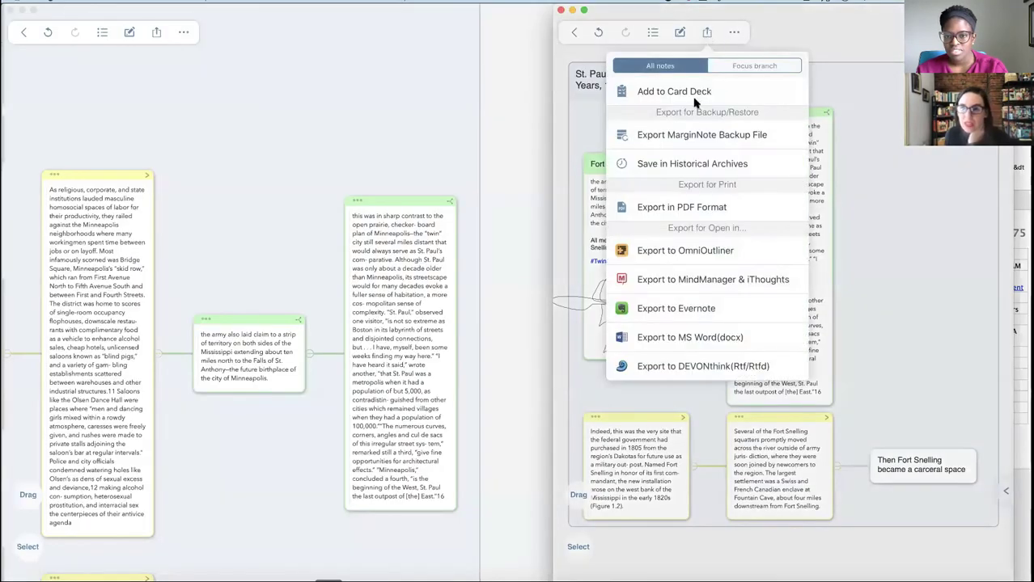
{"action": "left_click", "coordinate": [701, 208]}
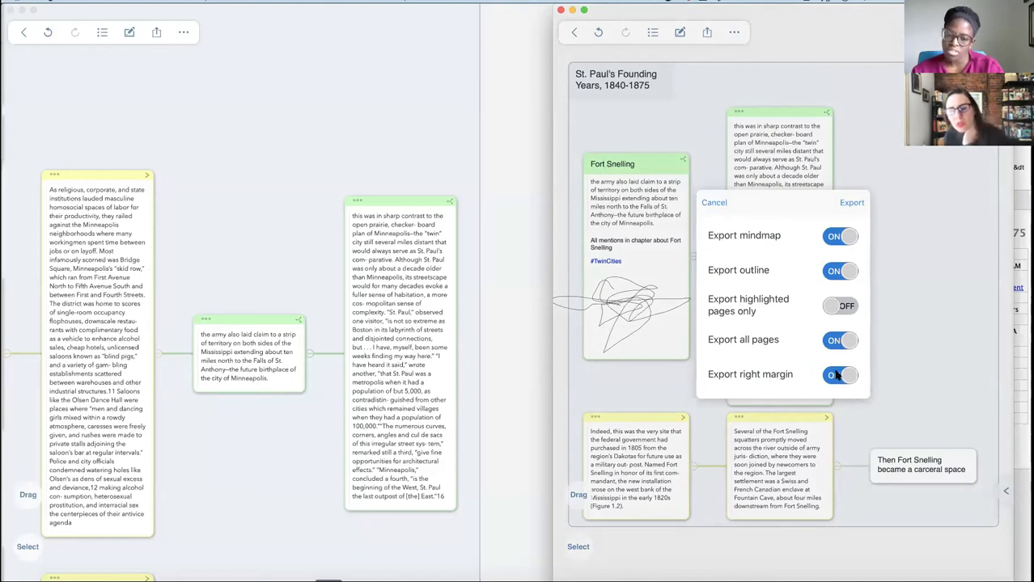
{"action": "left_click", "coordinate": [849, 203]}
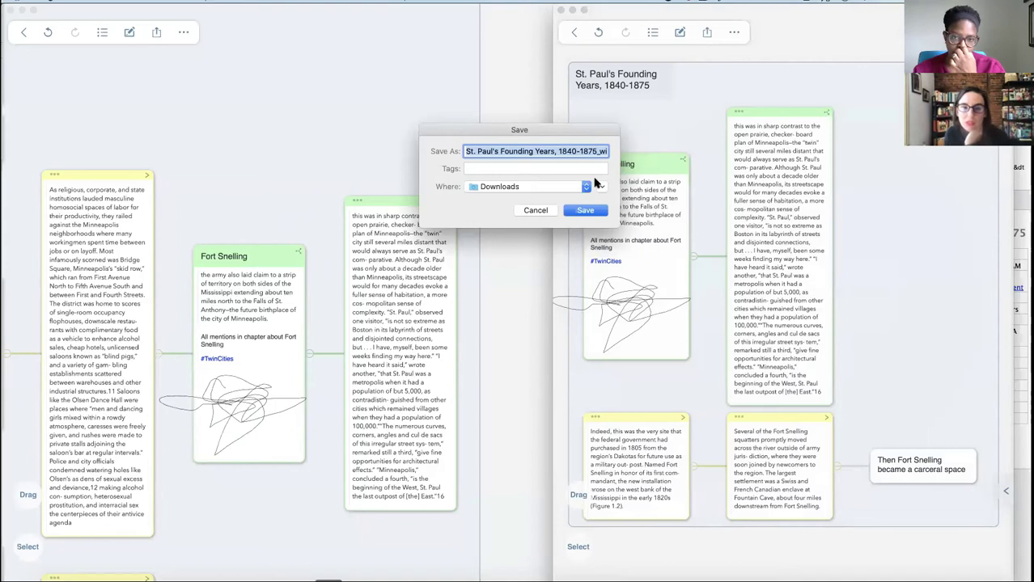
{"action": "left_click", "coordinate": [584, 212]}
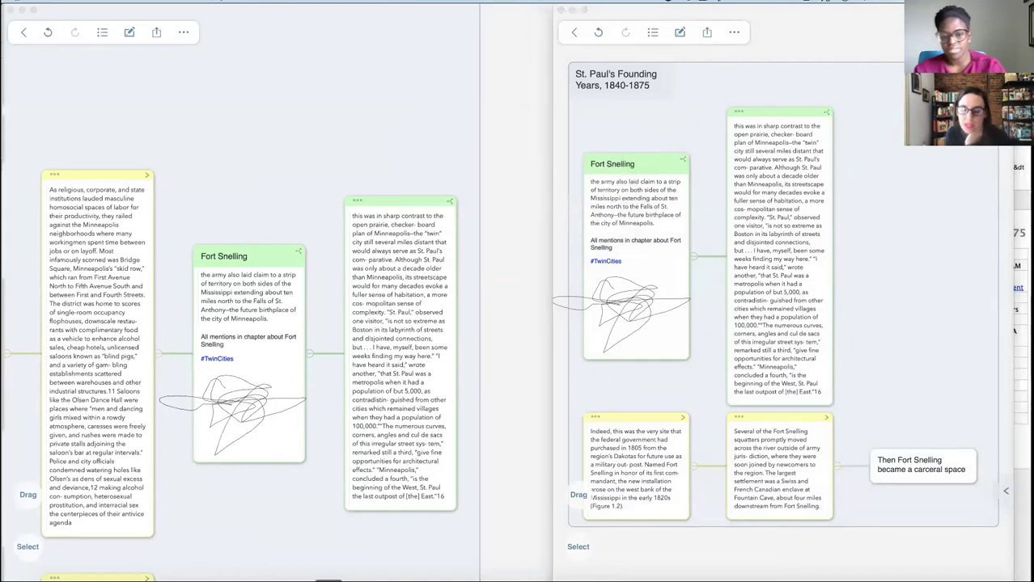
{"action": "left_click", "coordinate": [659, 579]}
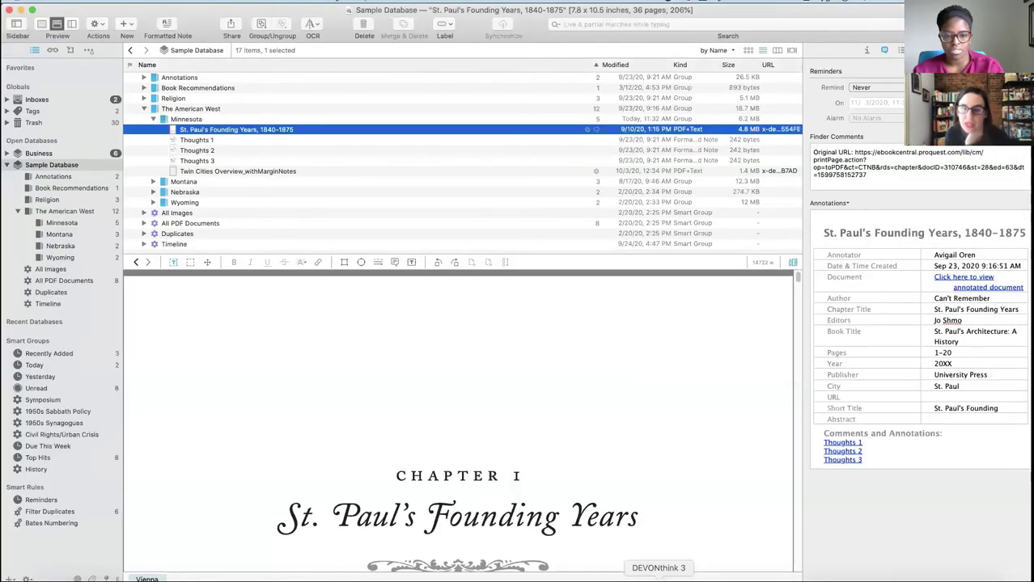
{"action": "left_click", "coordinate": [925, 578]}
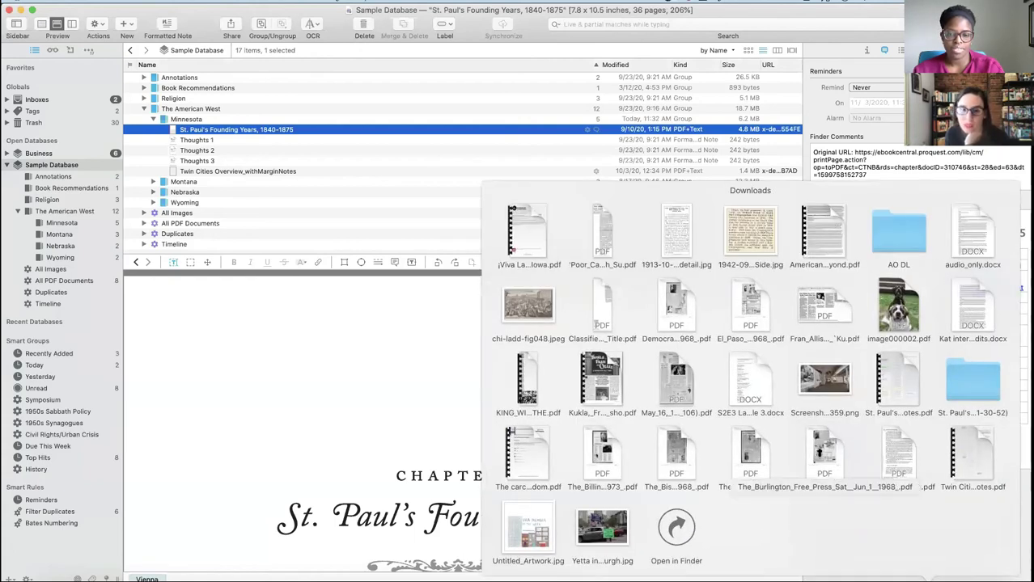
Drag the 'St. Paul's Founding Years, 1840-1875_withMarginNotes' PDF from Downloads into the Minnesota group
{"action": "left_click_drag", "start_coordinate": [898, 378], "coordinate": [311, 141]}
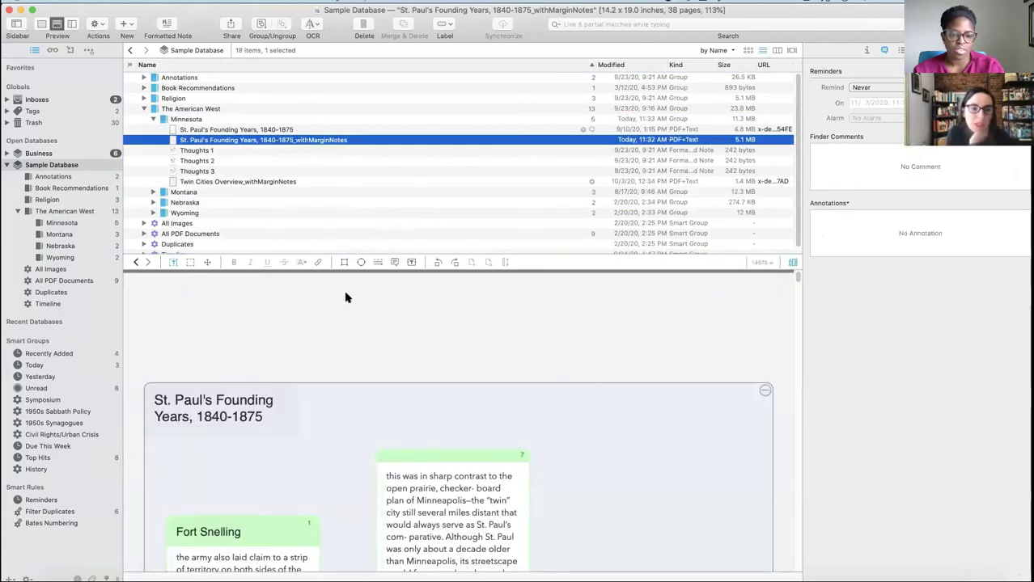
{"action": "scroll", "coordinate": [404, 485], "scroll_direction": "down", "scroll_amount": 10}
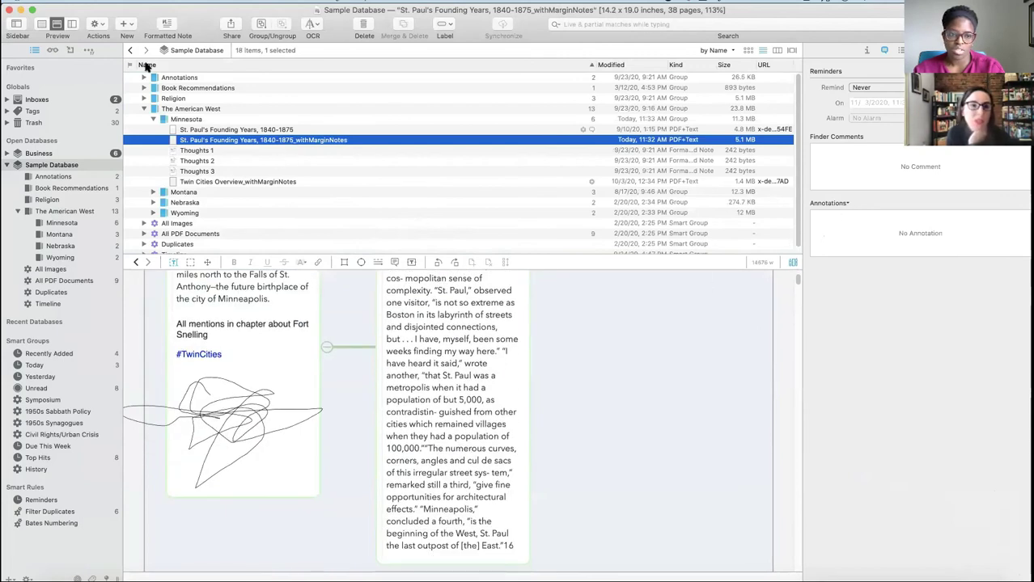
Create a SuperAnnotationBookChapter record from the SuperAnnotations template for the selected PDF
{"action": "left_click", "coordinate": [97, 24]}
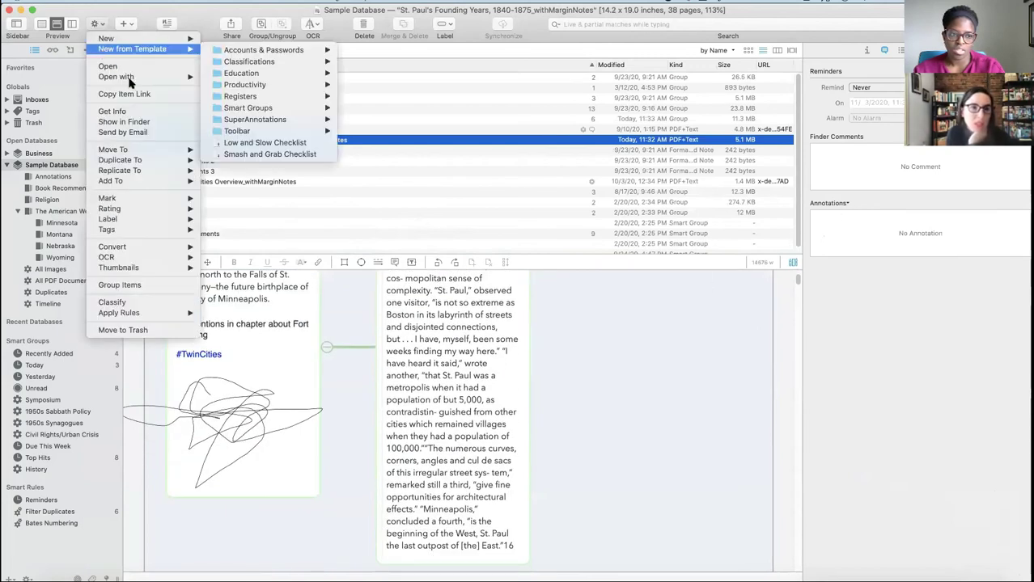
{"action": "mouse_move", "coordinate": [141, 49]}
{"action": "mouse_move", "coordinate": [271, 120]}
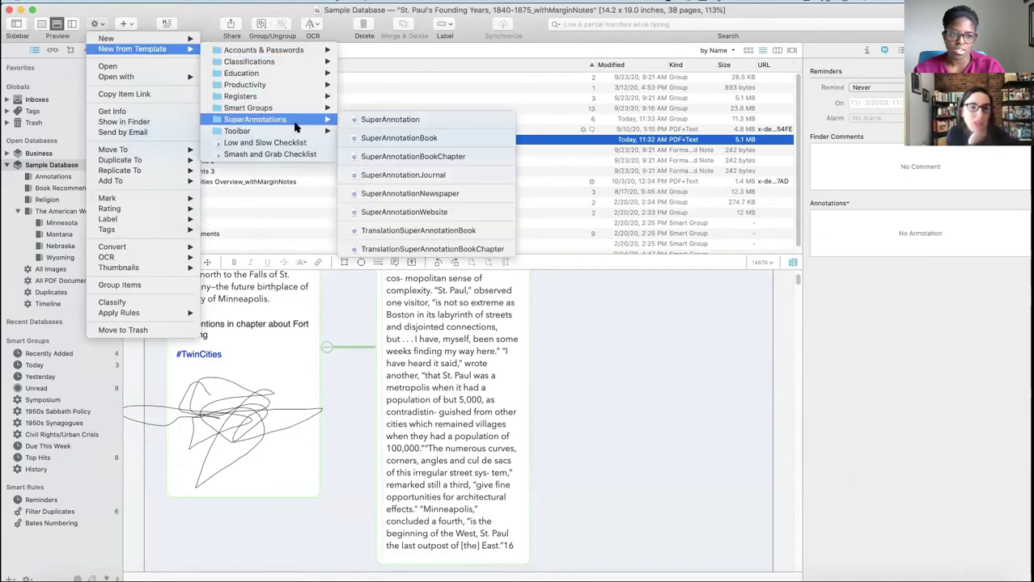
{"action": "left_click", "coordinate": [404, 156]}
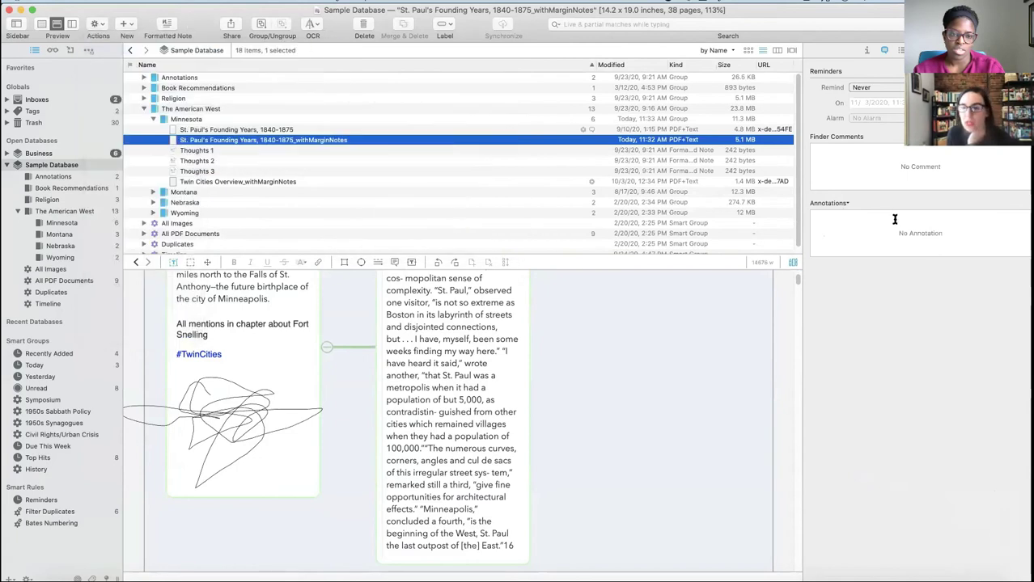
Fill in the withMarginNotes PDF's Chapter Title as 'St. Paul's Founding Years 1840-1875'
{"action": "left_click", "coordinate": [342, 141]}
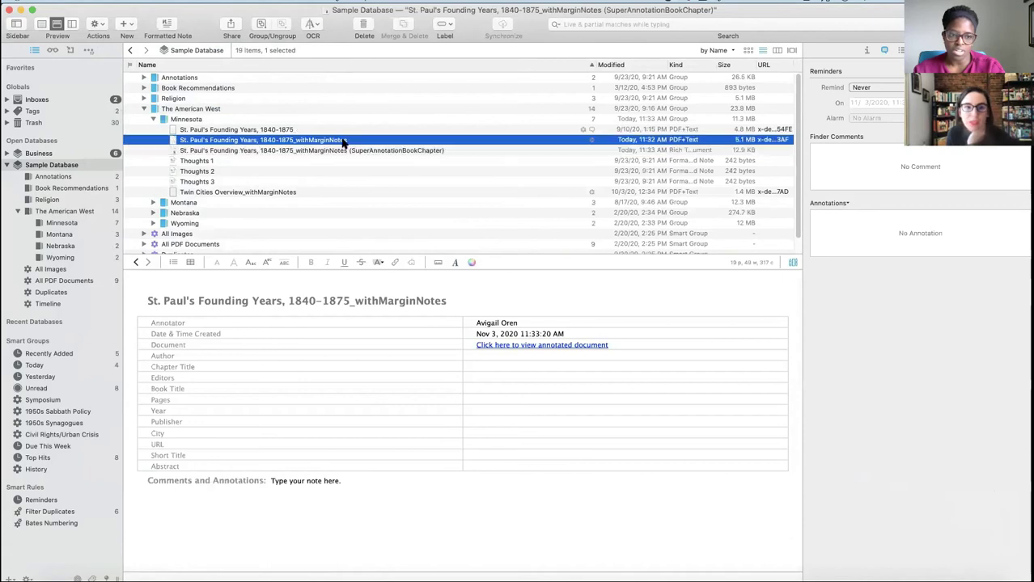
{"action": "scroll", "coordinate": [638, 433], "scroll_direction": "down", "scroll_amount": 10}
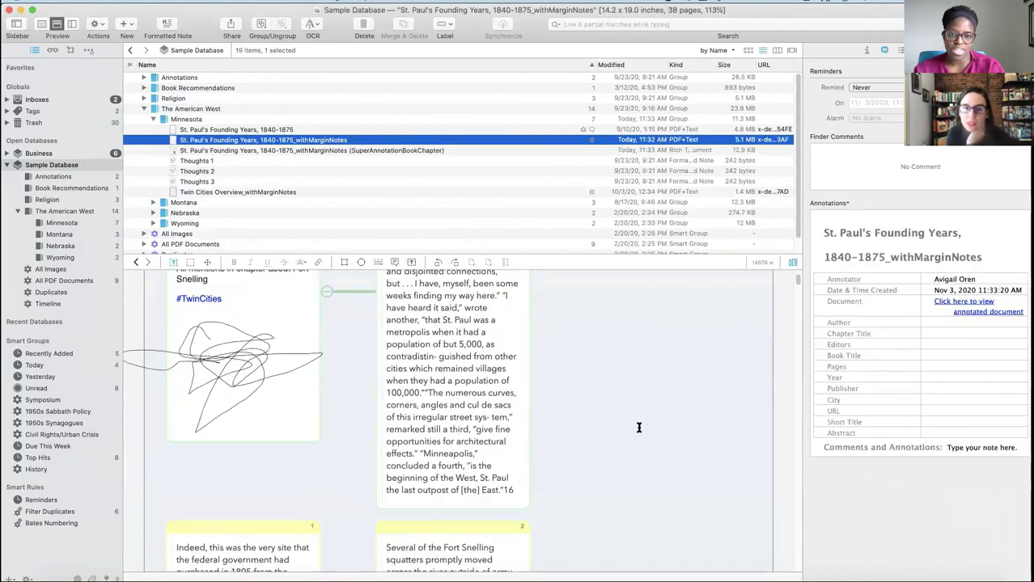
{"action": "scroll", "coordinate": [635, 429], "scroll_direction": "down", "scroll_amount": 10}
{"action": "scroll", "coordinate": [636, 429], "scroll_direction": "down", "scroll_amount": 5}
{"action": "scroll", "coordinate": [636, 428], "scroll_direction": "up", "scroll_amount": 4}
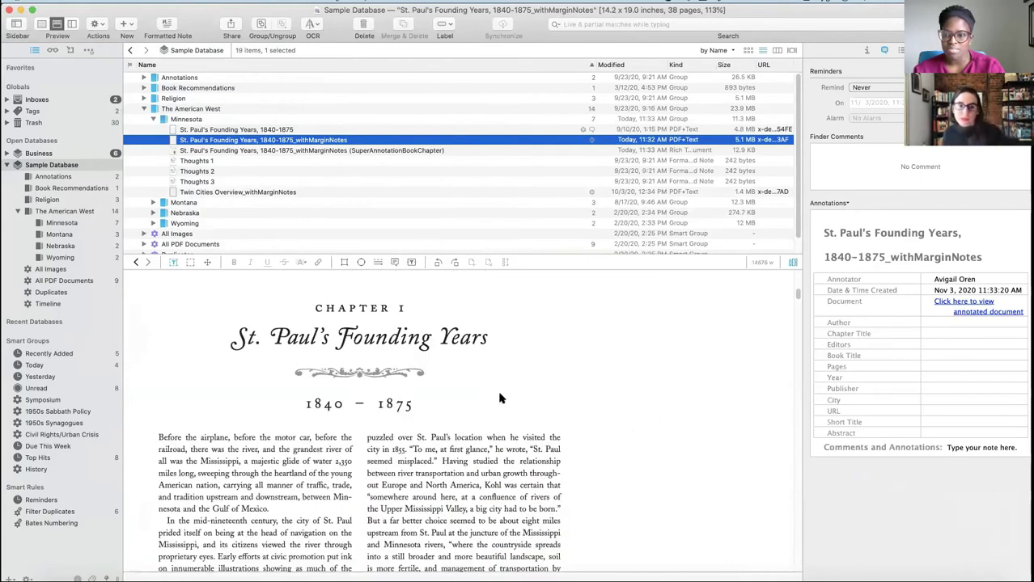
{"action": "scroll", "coordinate": [499, 398], "scroll_direction": "up", "scroll_amount": 5}
{"action": "scroll", "coordinate": [501, 403], "scroll_direction": "down", "scroll_amount": 8}
{"action": "left_click", "coordinate": [926, 333]}
{"action": "scroll", "coordinate": [586, 422], "scroll_direction": "up", "scroll_amount": 3}
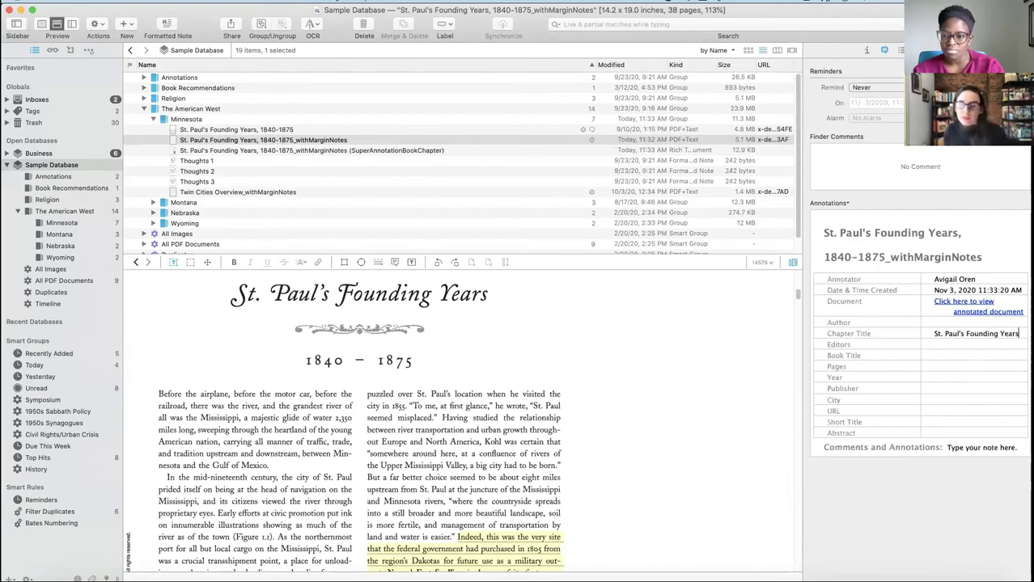
{"action": "type", "text": "1840-1875"}
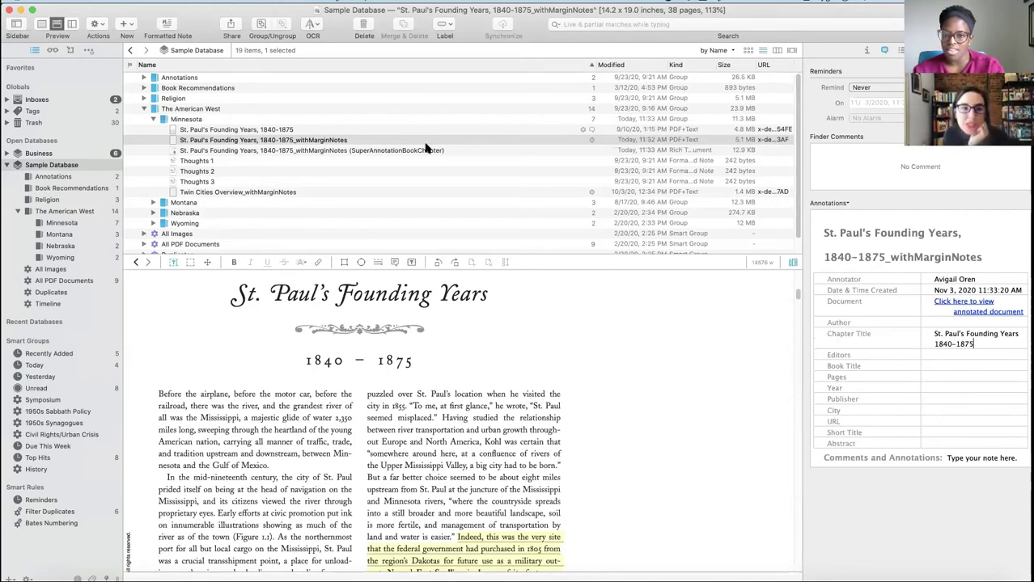
Check the original St. Paul's PDF's Author entry for comparison, then return to the withMarginNotes PDF
{"action": "left_click", "coordinate": [393, 130]}
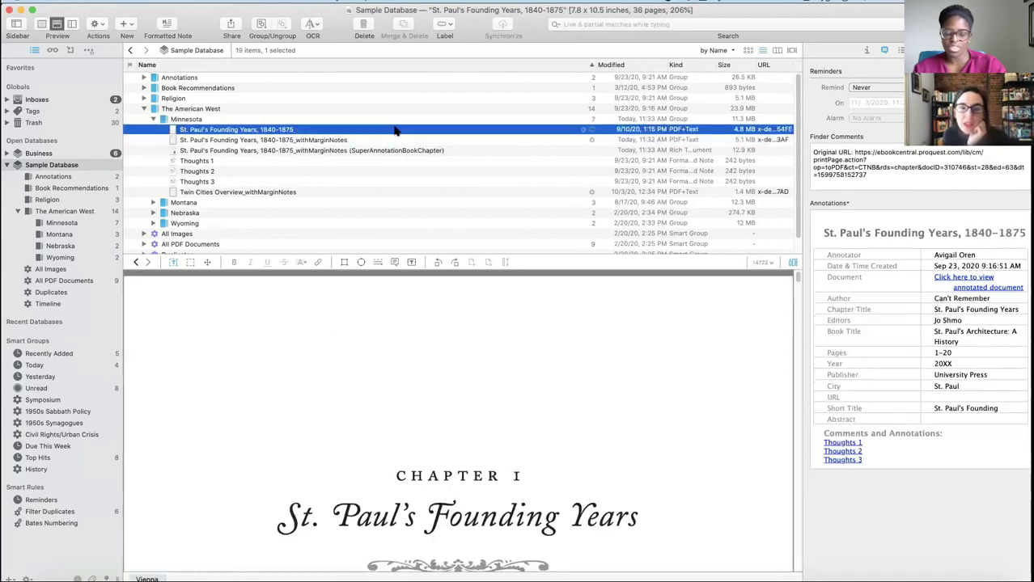
{"action": "left_click", "coordinate": [967, 298]}
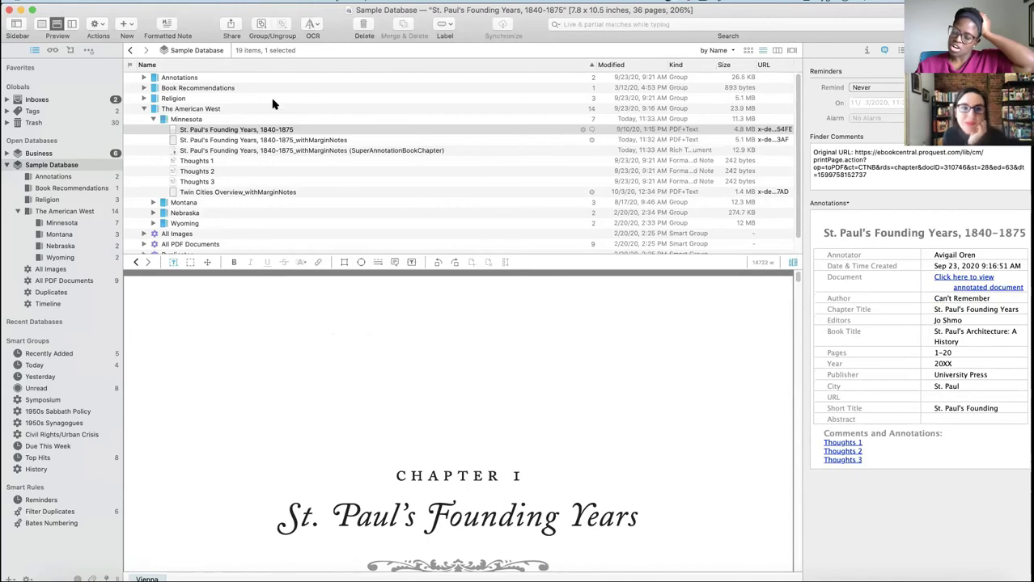
{"action": "left_click", "coordinate": [270, 140]}
{"action": "left_click", "coordinate": [273, 152]}
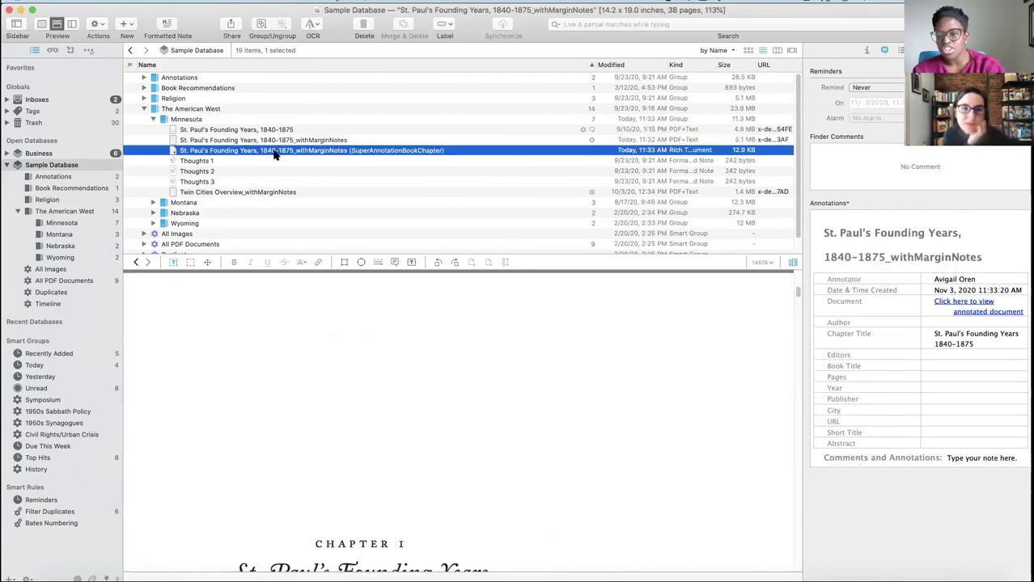
{"action": "left_click", "coordinate": [266, 141]}
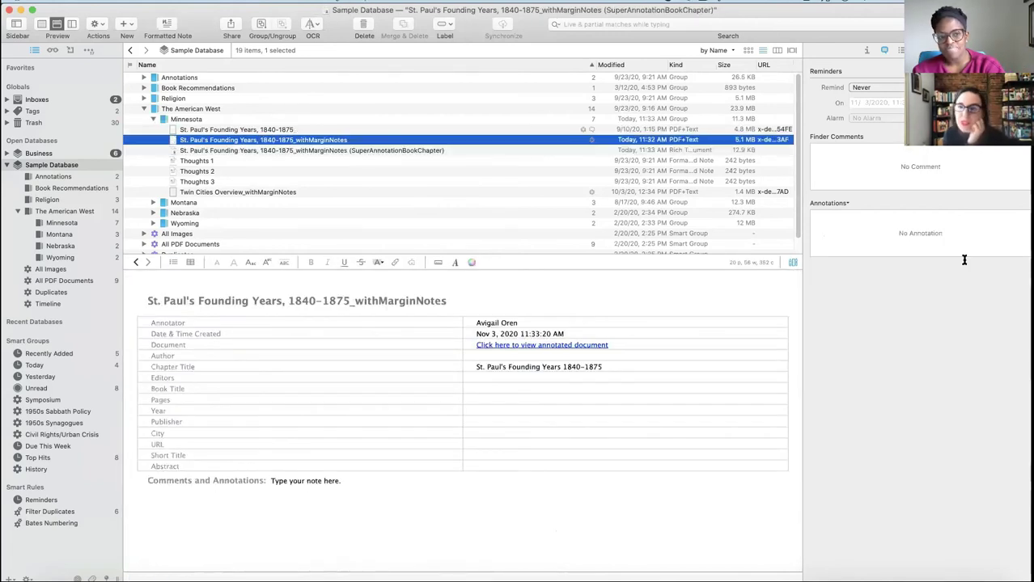
{"action": "scroll", "coordinate": [377, 455], "scroll_direction": "down", "scroll_amount": 10}
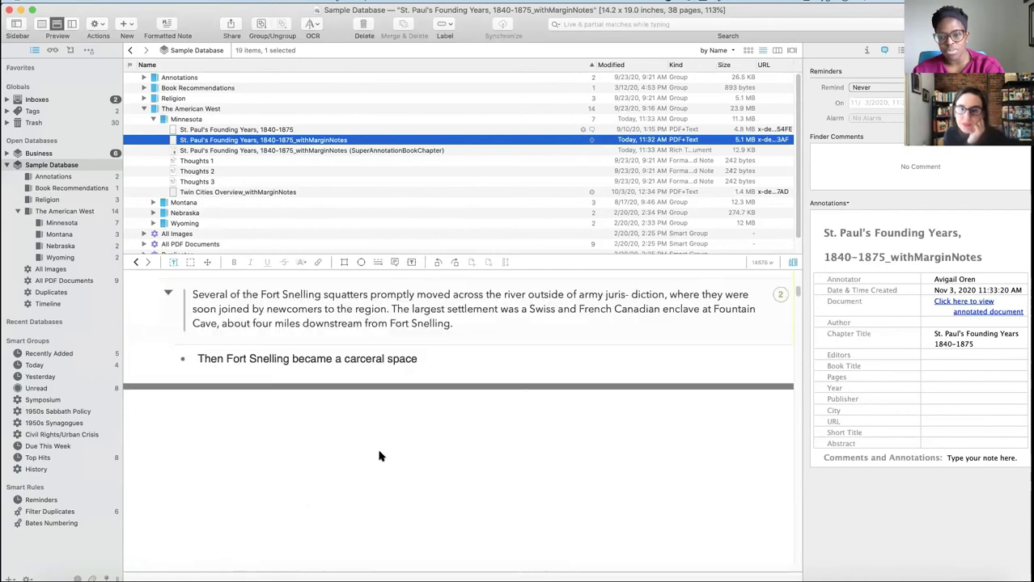
{"action": "scroll", "coordinate": [380, 451], "scroll_direction": "up", "scroll_amount": 3}
{"action": "scroll", "coordinate": [380, 450], "scroll_direction": "up", "scroll_amount": 10}
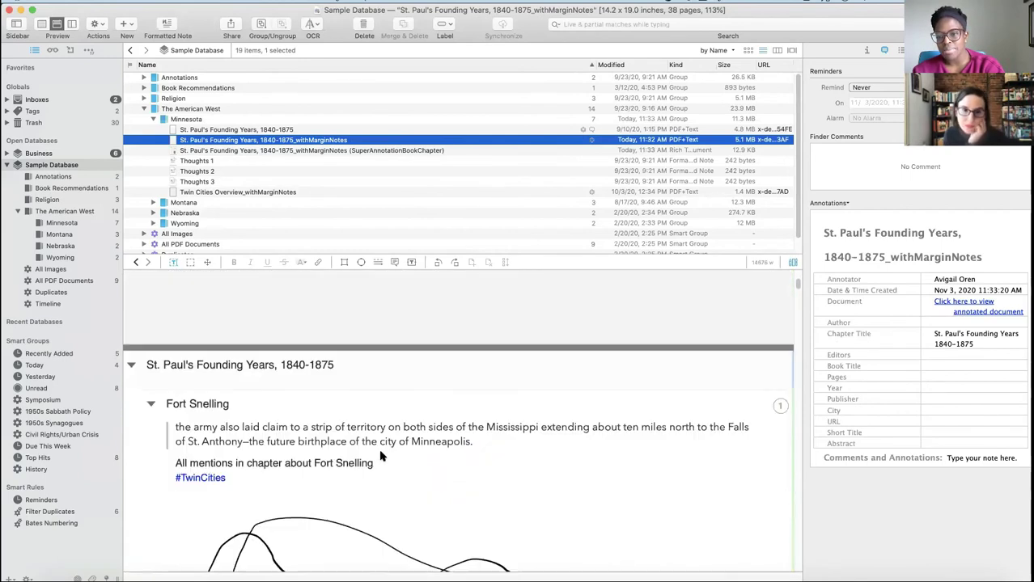
{"action": "scroll", "coordinate": [382, 451], "scroll_direction": "down", "scroll_amount": 5}
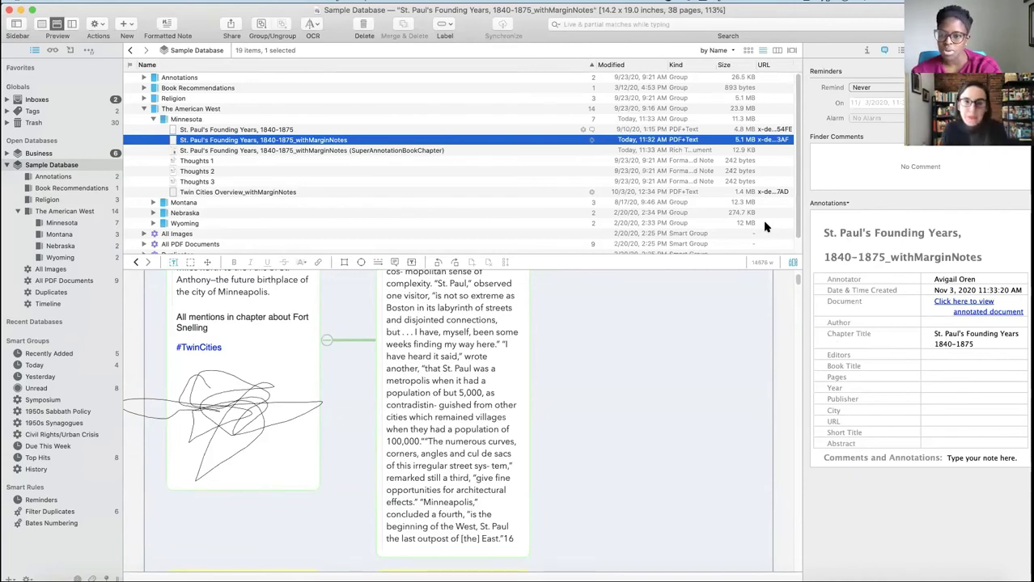
{"action": "scroll", "coordinate": [768, 207], "scroll_direction": "down", "scroll_amount": 1}
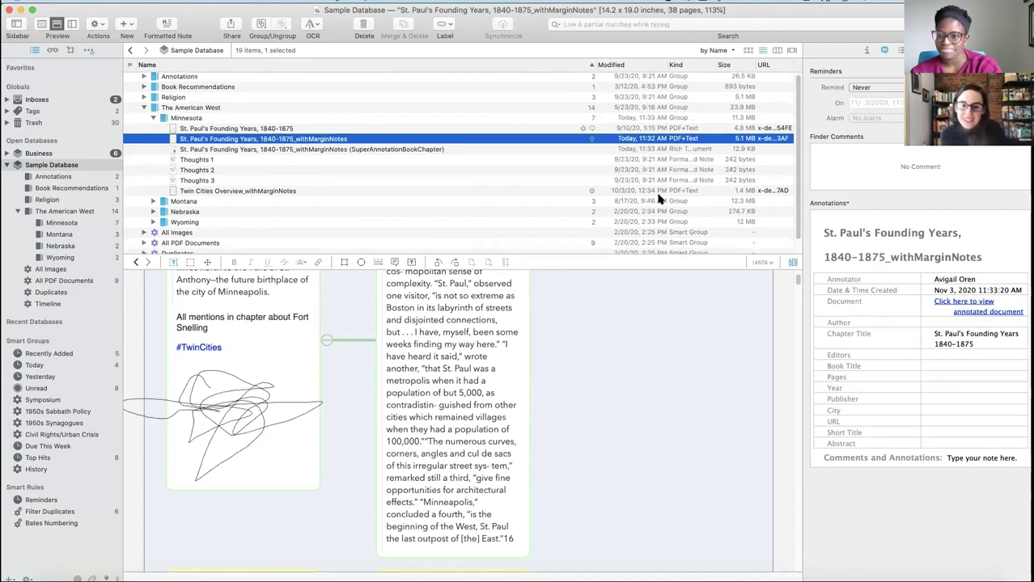
{"action": "scroll", "coordinate": [496, 411], "scroll_direction": "up", "scroll_amount": 10}
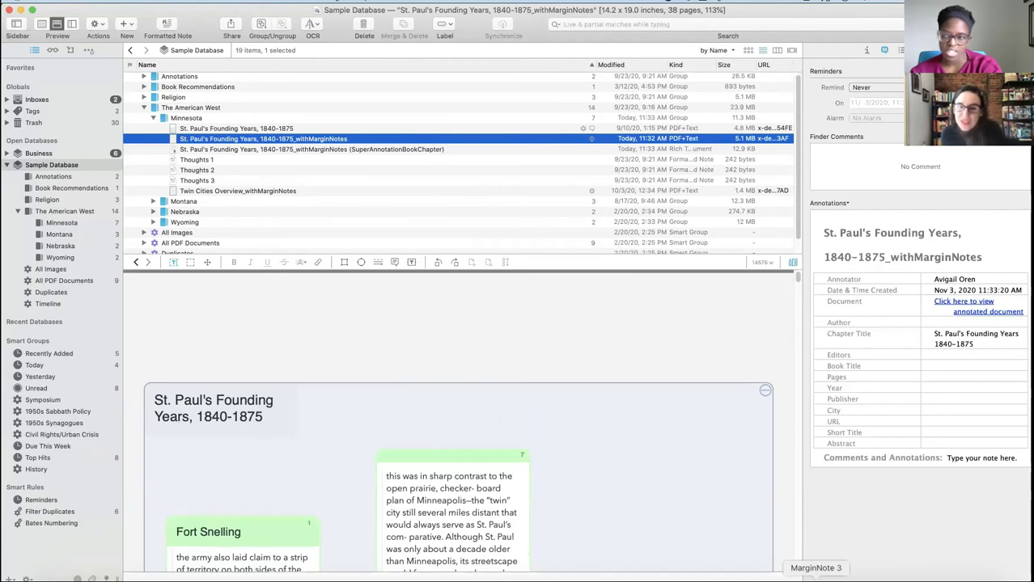
Close the extra MarginNote windows, widen the main window, and go back to the notebook library
{"action": "left_click", "coordinate": [815, 576]}
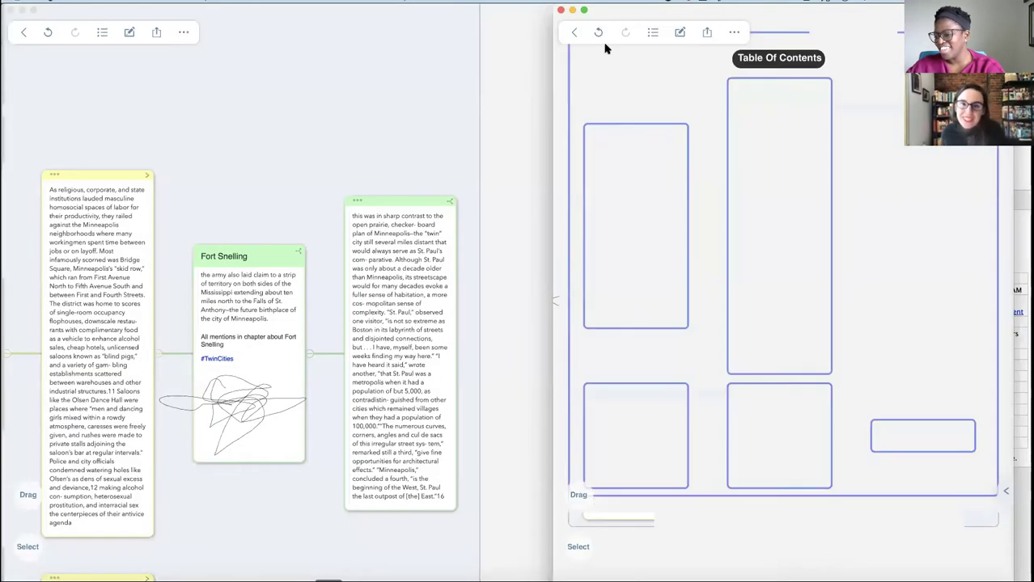
{"action": "left_click", "coordinate": [560, 10]}
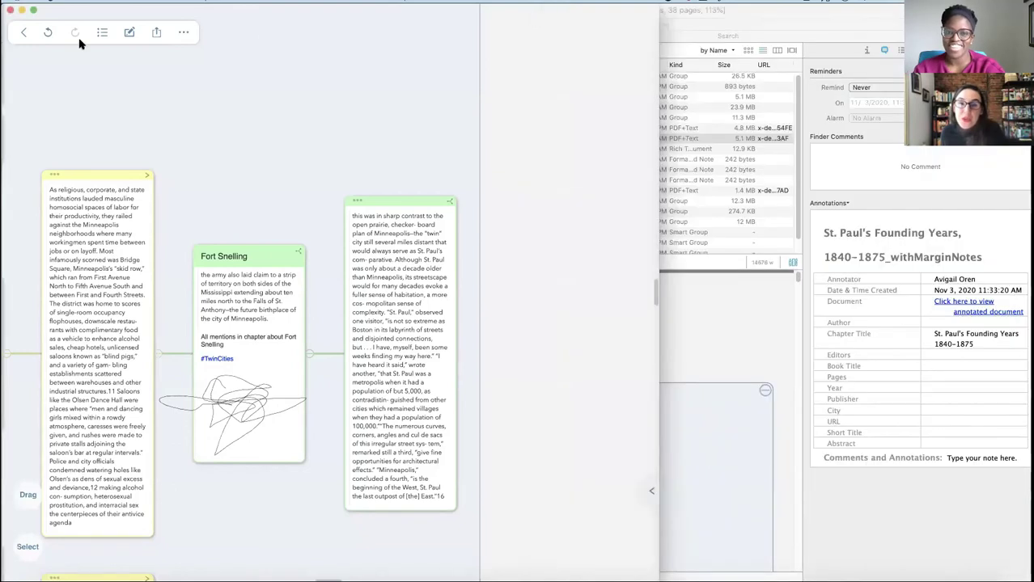
{"action": "left_click", "coordinate": [10, 11]}
{"action": "left_click", "coordinate": [815, 578]}
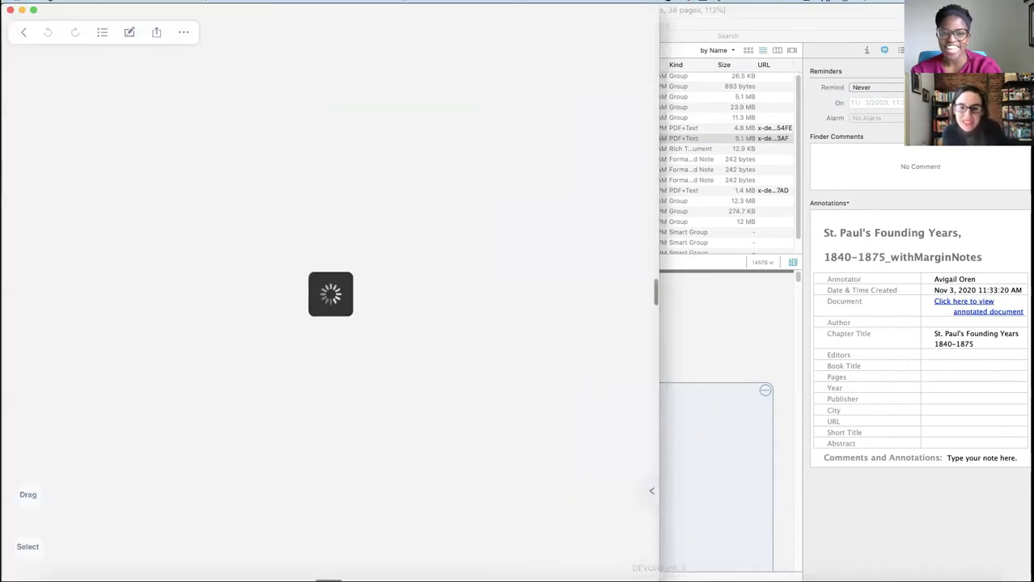
{"action": "left_click_drag", "start_coordinate": [677, 564], "coordinate": [959, 544]}
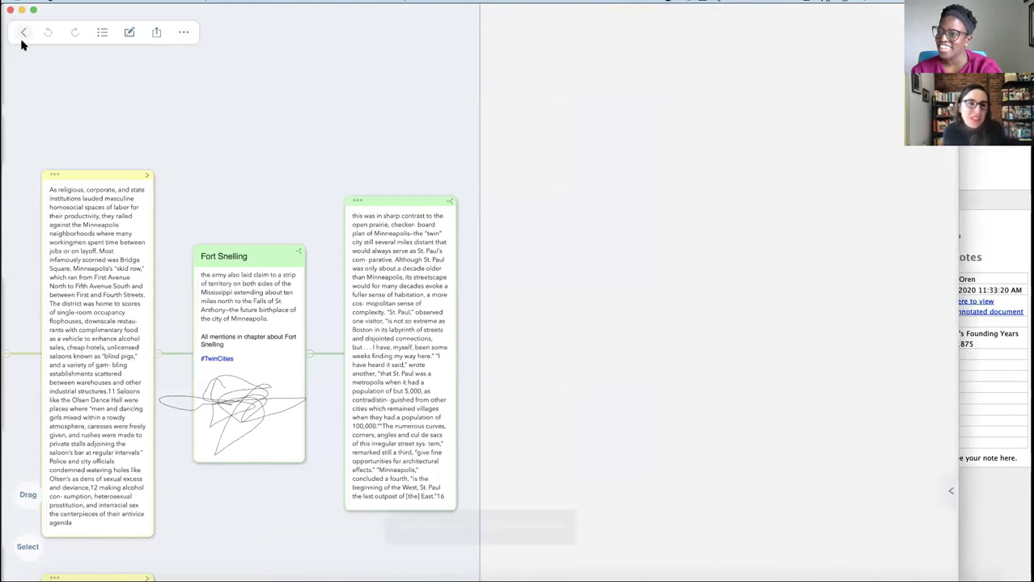
{"action": "left_click", "coordinate": [24, 31]}
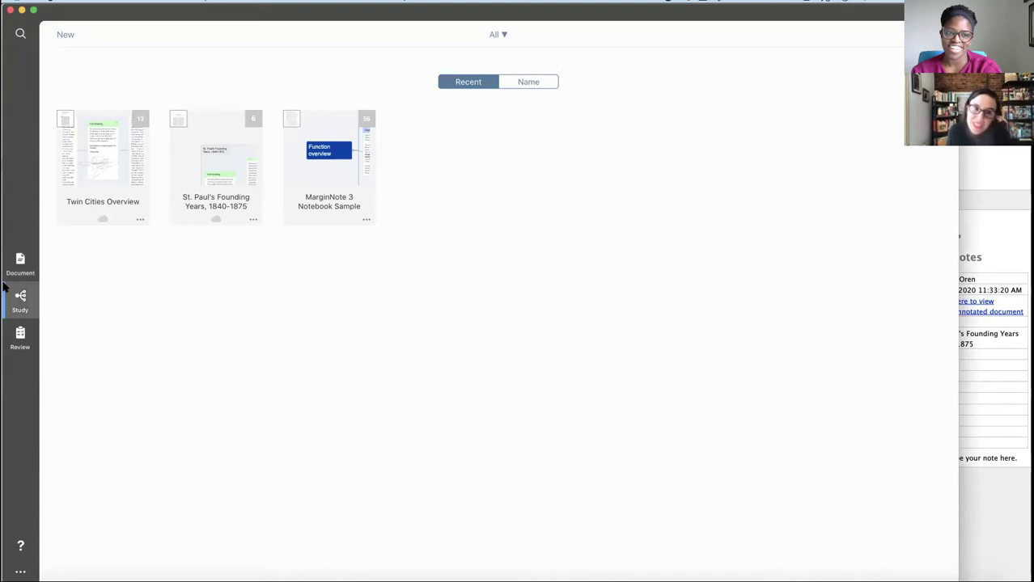
{"action": "left_click", "coordinate": [20, 263]}
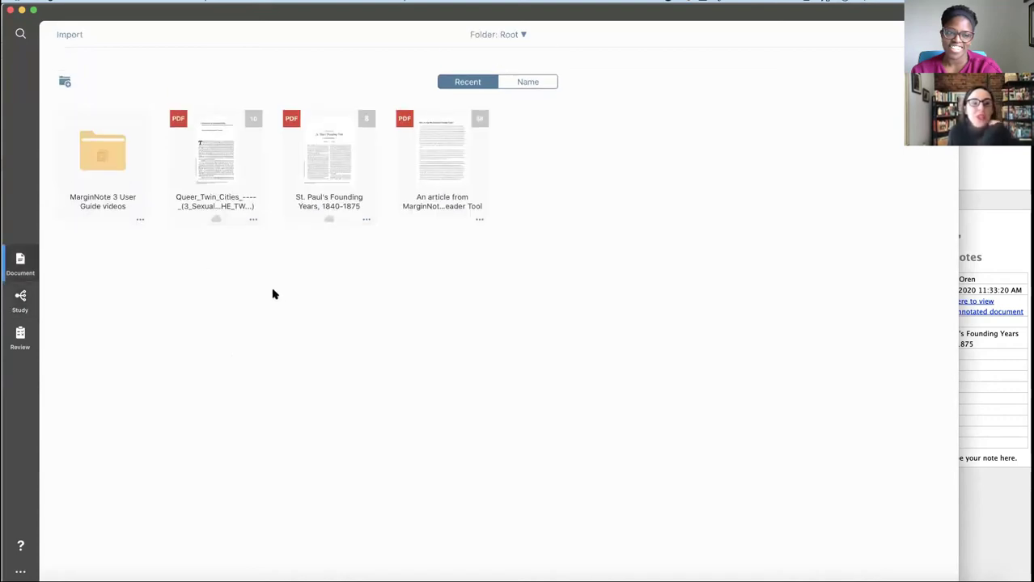
{"action": "left_click", "coordinate": [220, 143]}
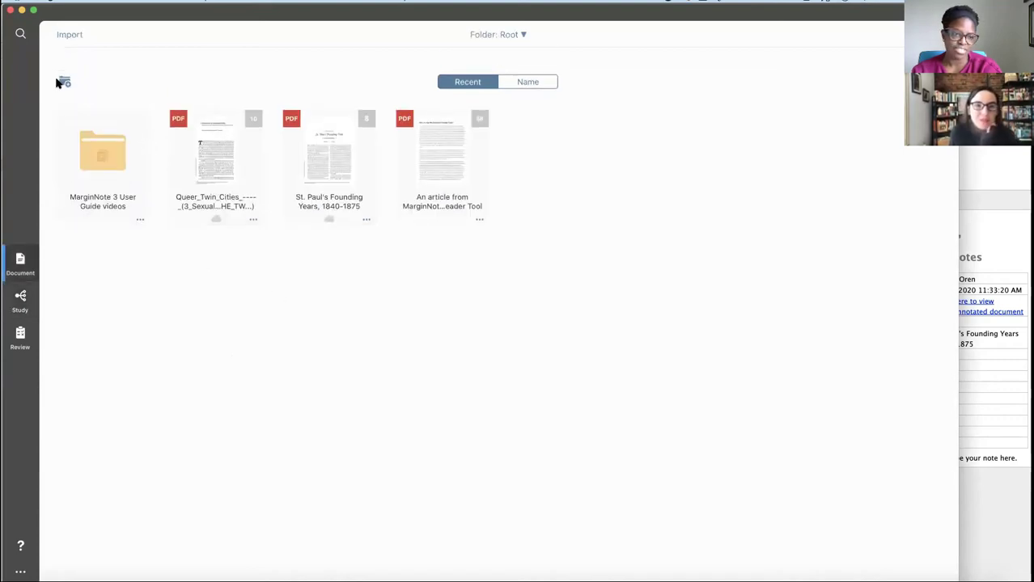
{"action": "left_click", "coordinate": [22, 29]}
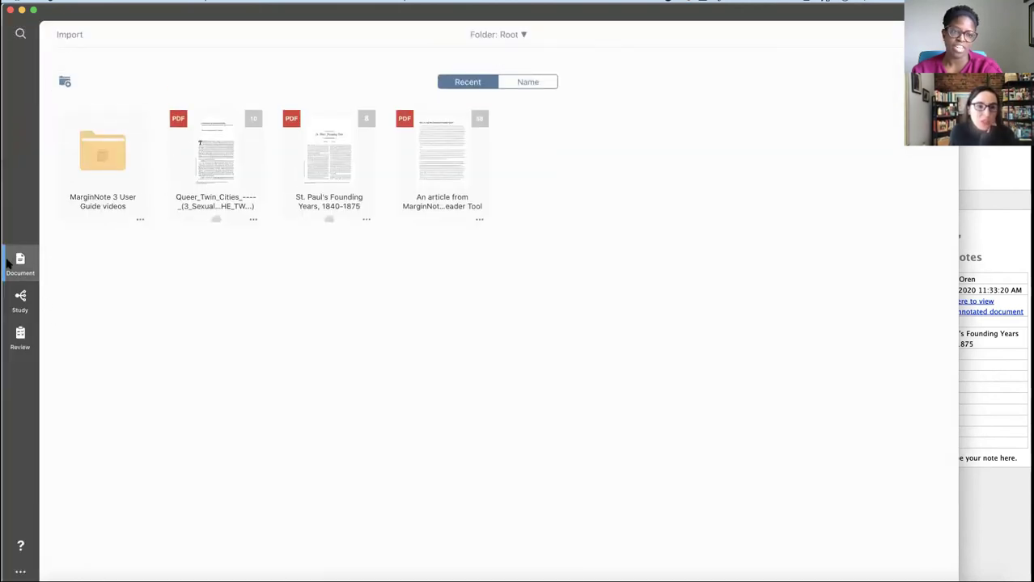
{"action": "left_click", "coordinate": [22, 297]}
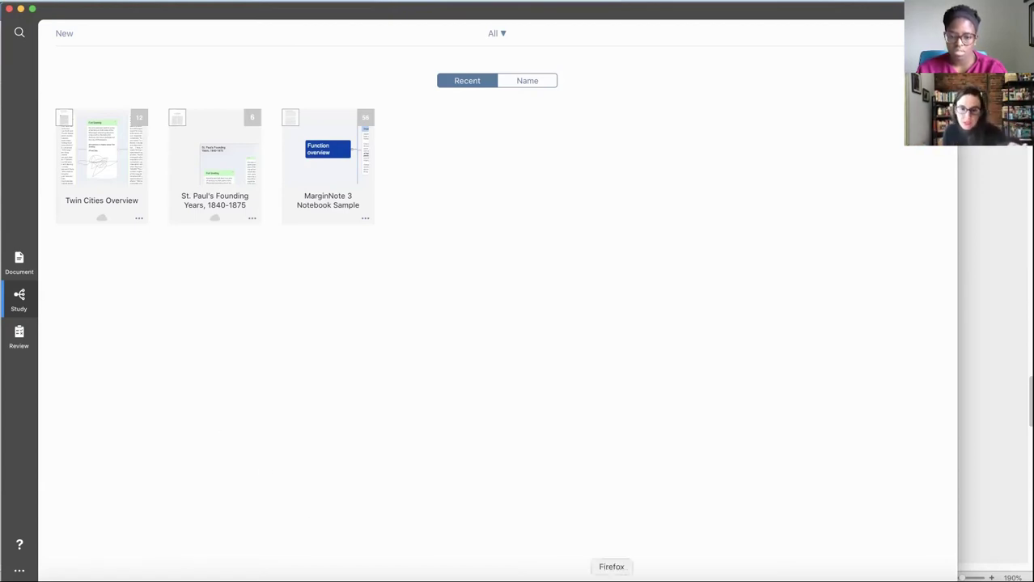
Bring The Metropole's 'Where the Waters Meet the People' post forward at its pre-war homosocial-spaces passage, notes [17]–[19]
{"action": "left_click", "coordinate": [611, 577]}
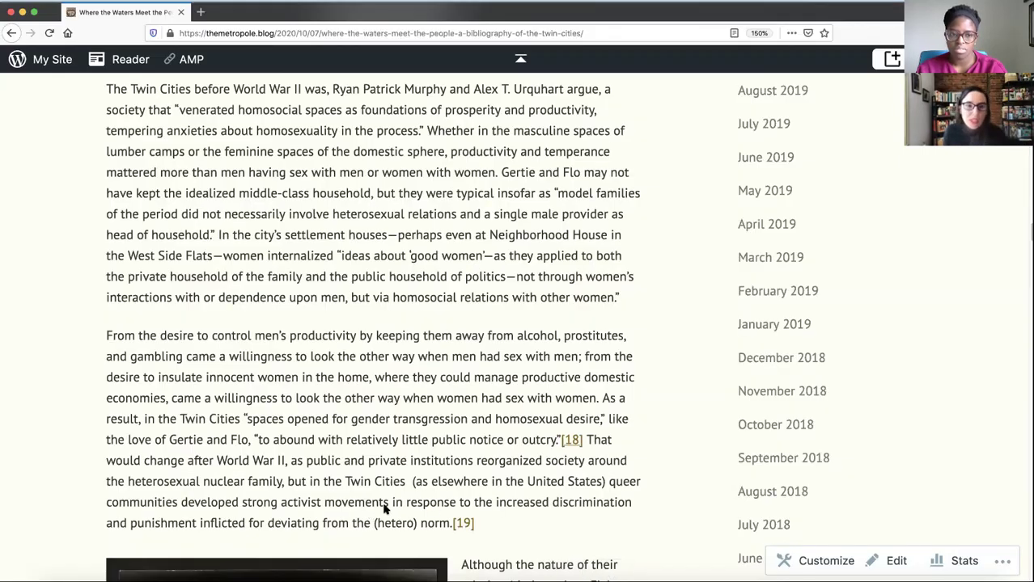
{"action": "scroll", "coordinate": [381, 501], "scroll_direction": "up", "scroll_amount": 2}
{"action": "scroll", "coordinate": [390, 482], "scroll_direction": "down", "scroll_amount": 1}
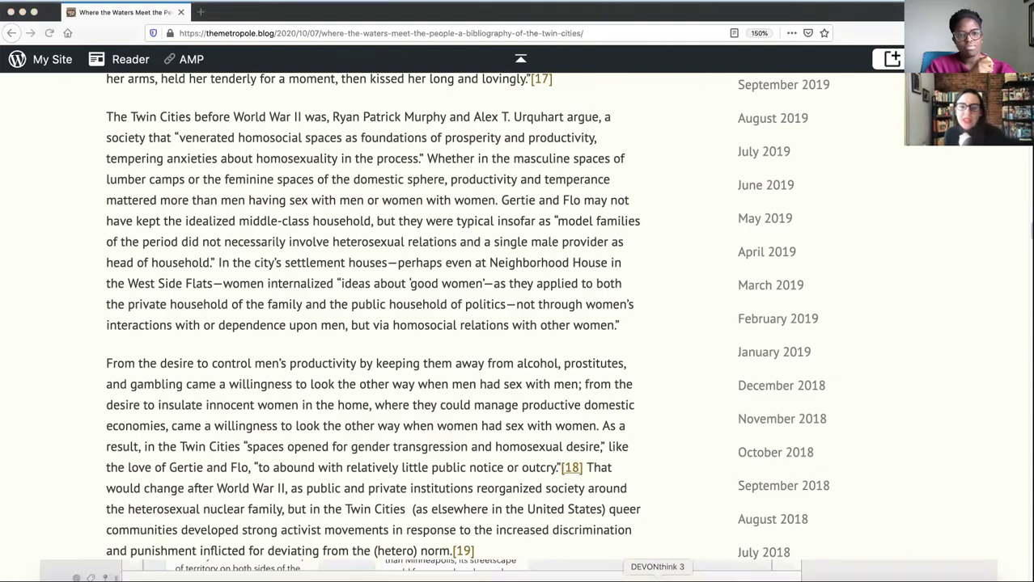
Return to DEVONthink and show the FinnJanetL_1998 'Tracing the Veins of Copper' PDF at its CHILEX Weekly passage
{"action": "left_click", "coordinate": [657, 576]}
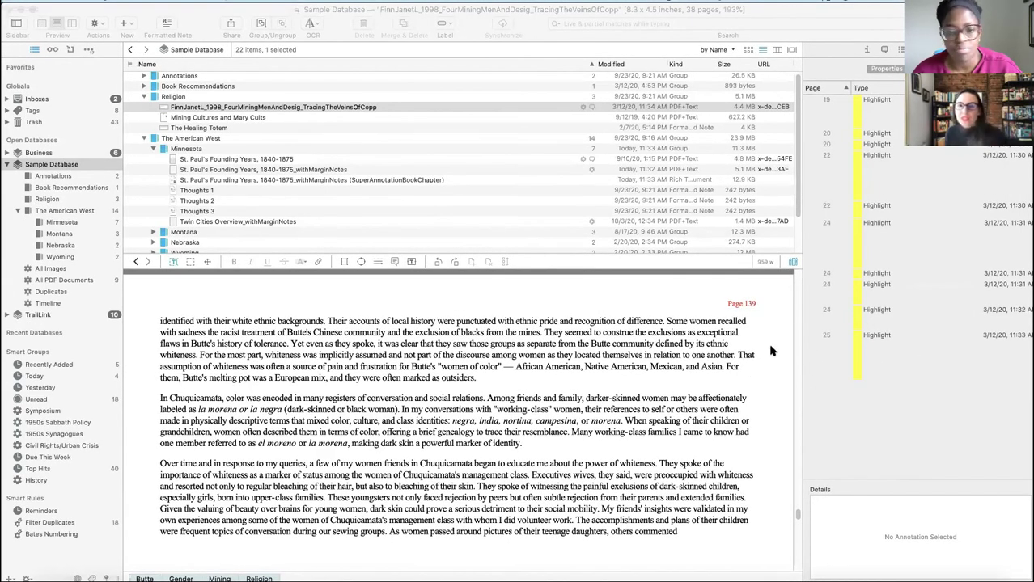
{"action": "left_click", "coordinate": [795, 377]}
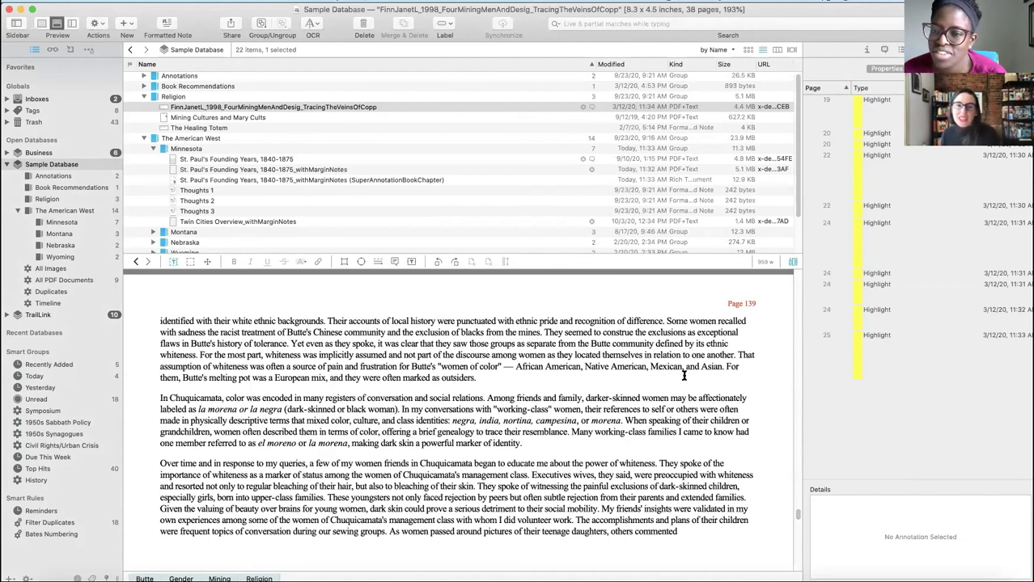
{"action": "scroll", "coordinate": [429, 417], "scroll_direction": "up", "scroll_amount": 1}
{"action": "scroll", "coordinate": [430, 417], "scroll_direction": "up", "scroll_amount": 10}
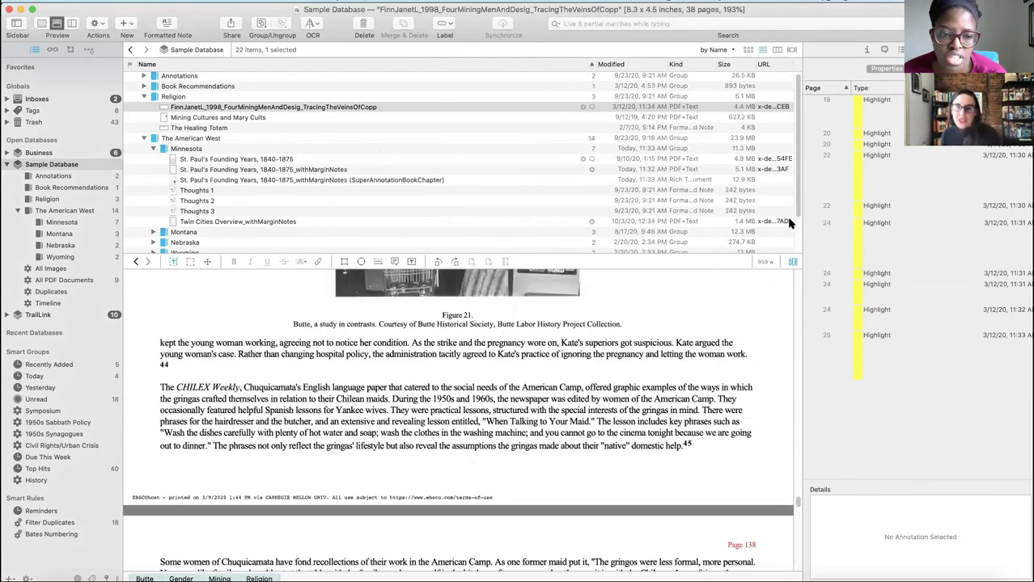
Step through the highlights on pages 19, 20, 22 and 24, ending at page 25's 'a complex entity' passage
{"action": "left_click", "coordinate": [873, 100]}
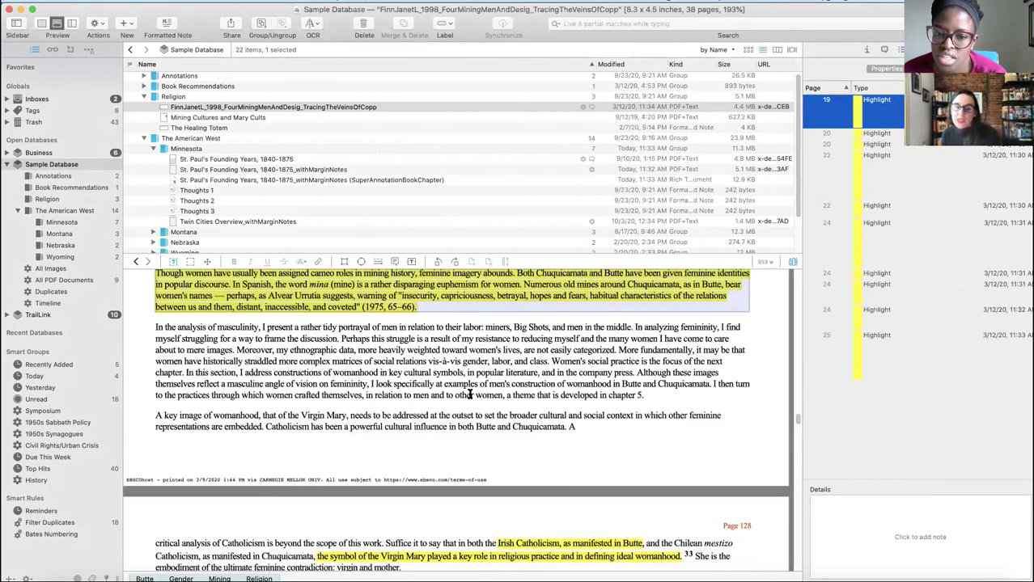
{"action": "scroll", "coordinate": [469, 395], "scroll_direction": "up", "scroll_amount": 5}
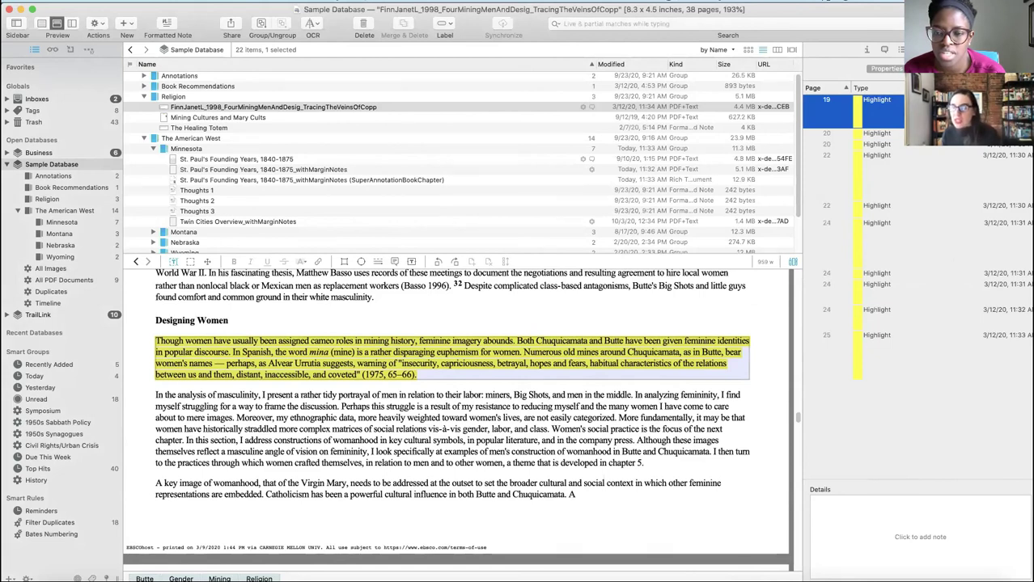
{"action": "left_click", "coordinate": [887, 146]}
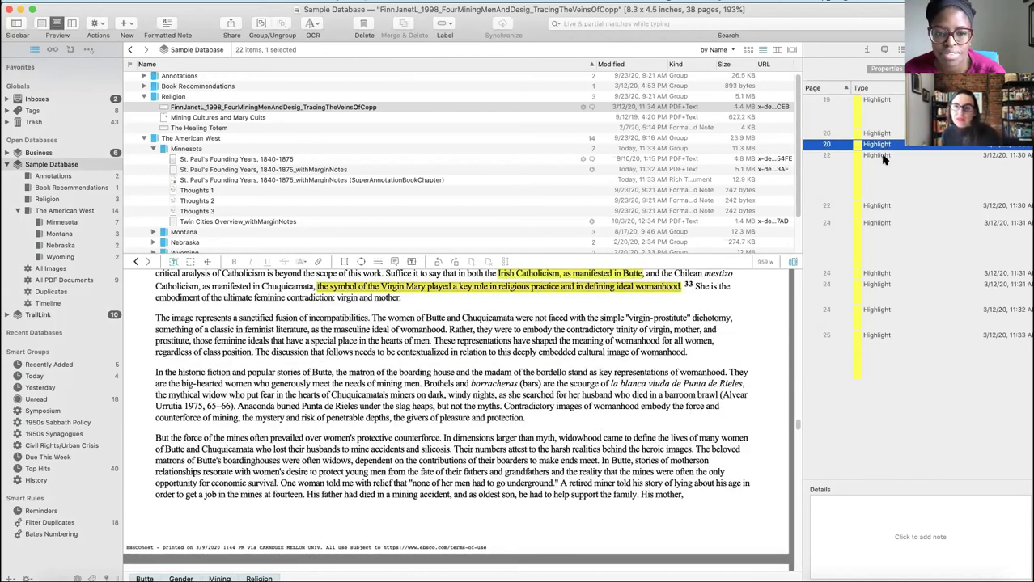
{"action": "left_click", "coordinate": [885, 156]}
{"action": "left_click", "coordinate": [867, 221]}
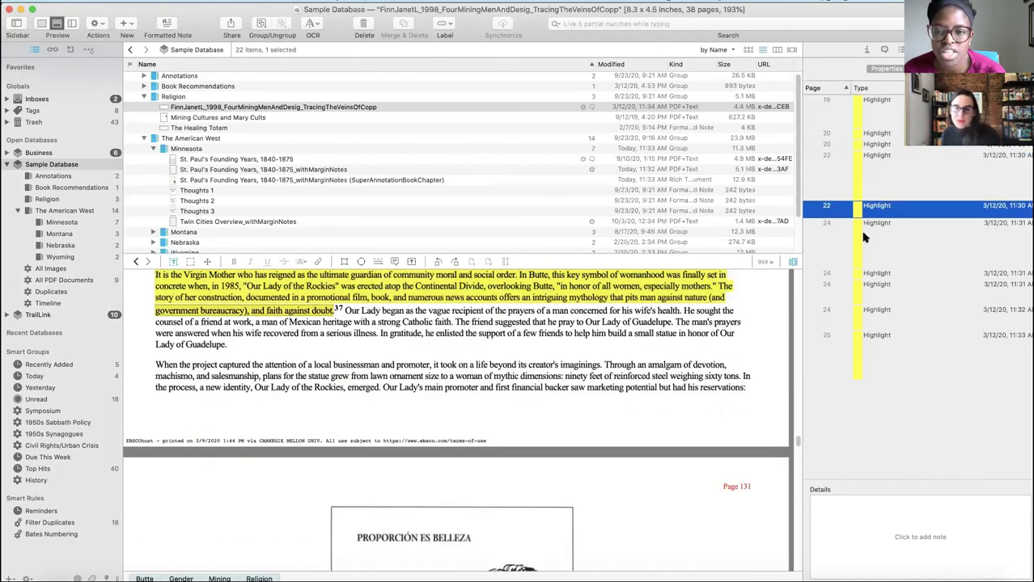
{"action": "left_click", "coordinate": [855, 274]}
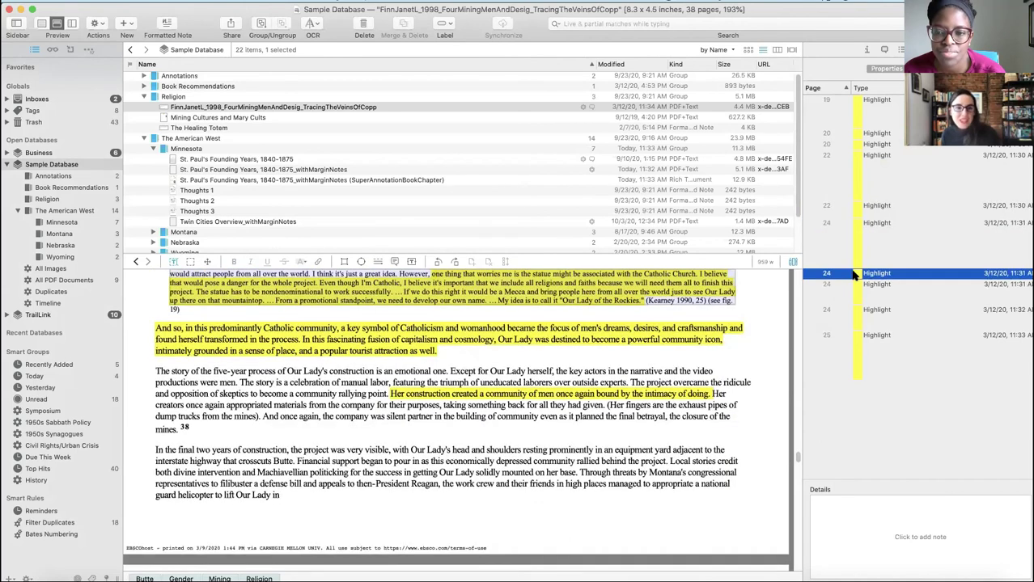
{"action": "left_click", "coordinate": [856, 286]}
{"action": "left_click", "coordinate": [847, 320]}
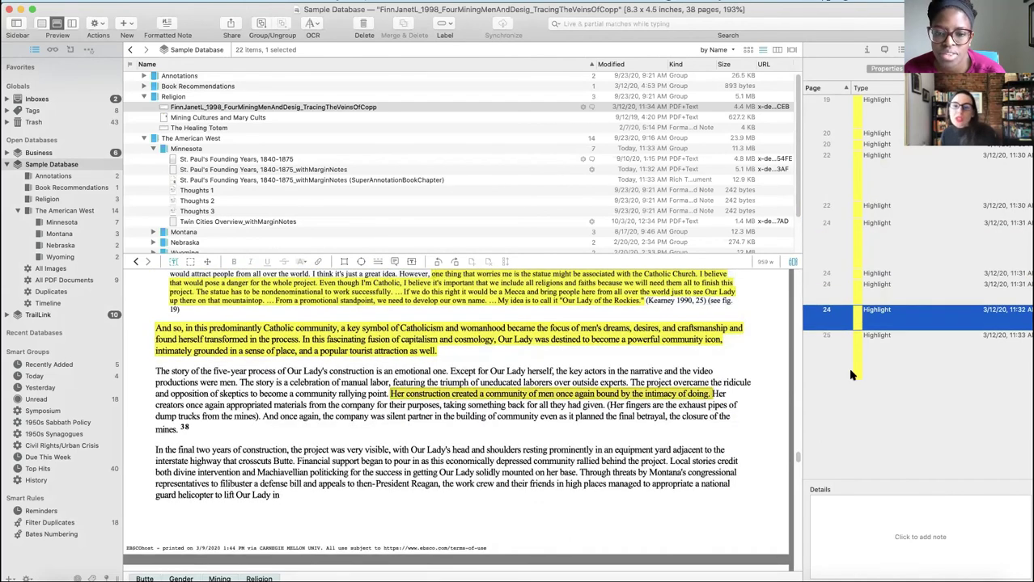
{"action": "left_click", "coordinate": [833, 343]}
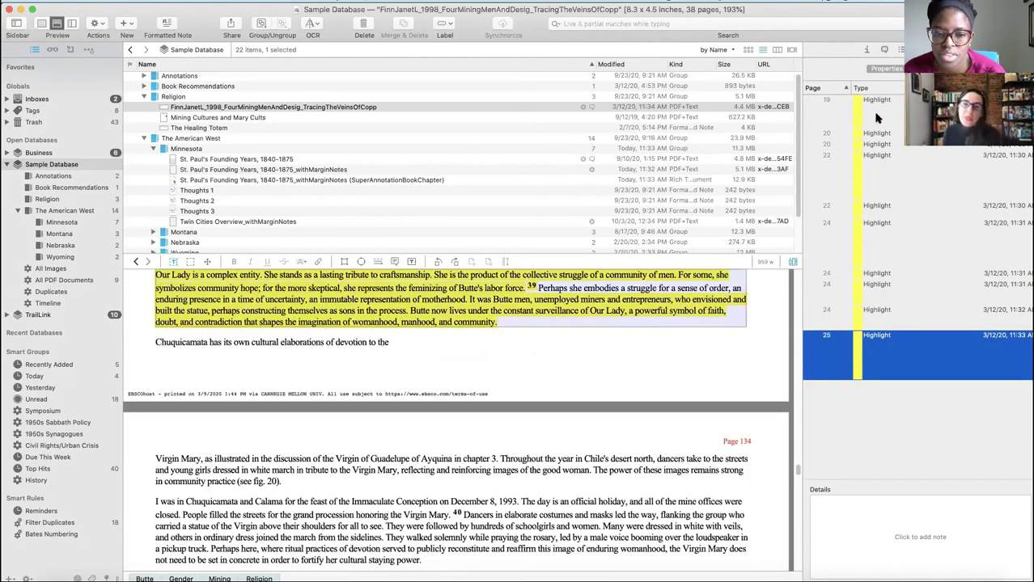